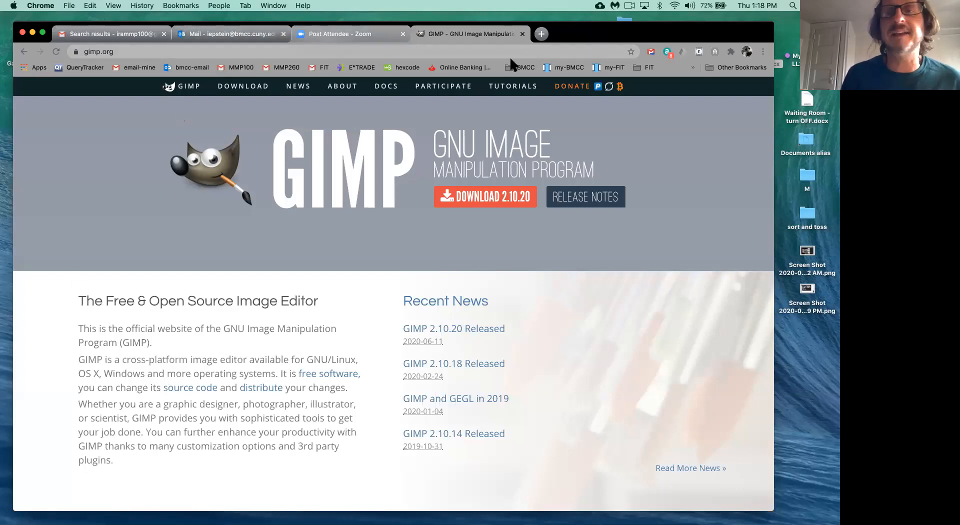
- In a new tab, open the MMP100 Class 7 (Thursday 9-17-20) handout PDF and zoom it in
left_click(541, 34)
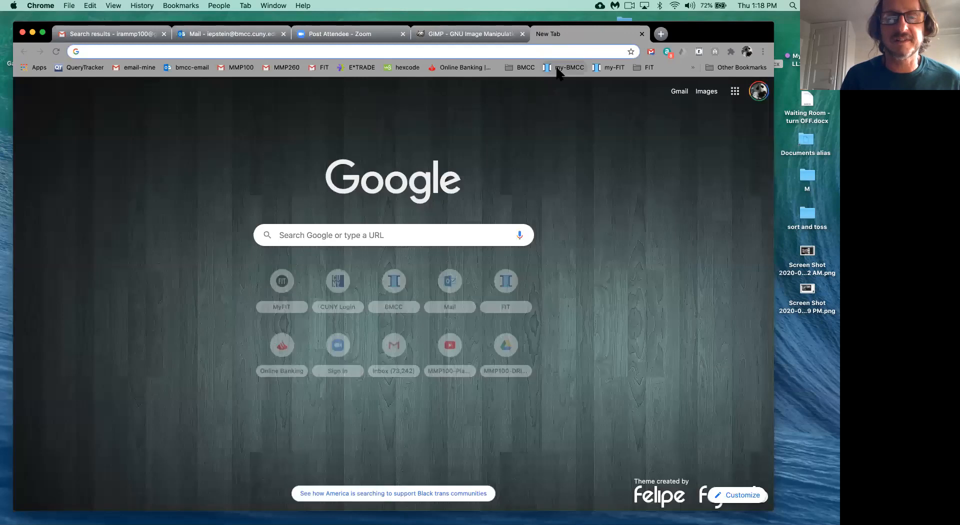
left_click(560, 69)
left_click(406, 322)
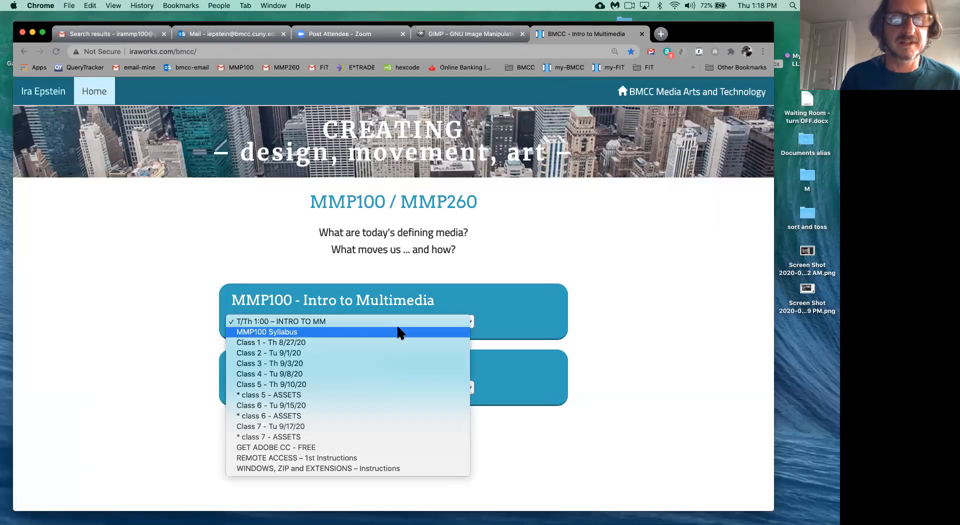
left_click(349, 427)
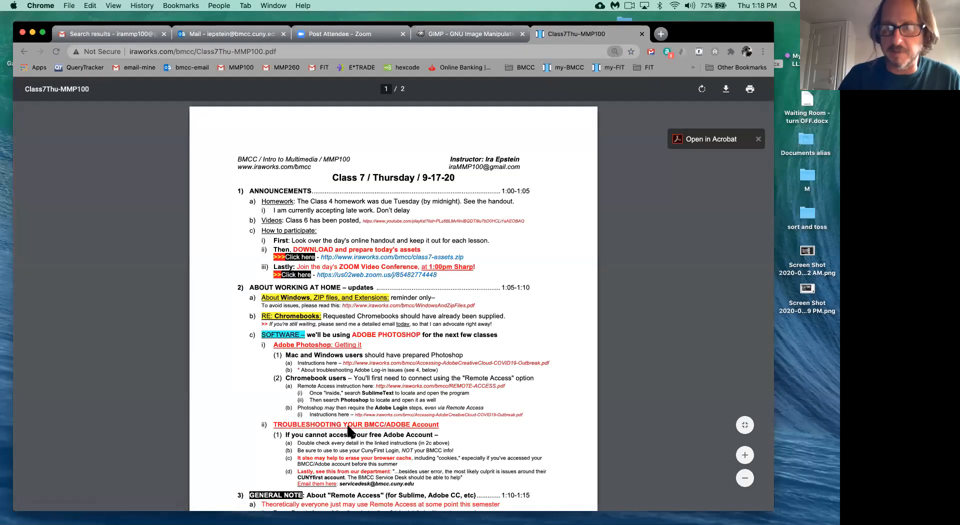
key("super+equal")
key("super+equal")
key("super+equal")
key("super+equal")
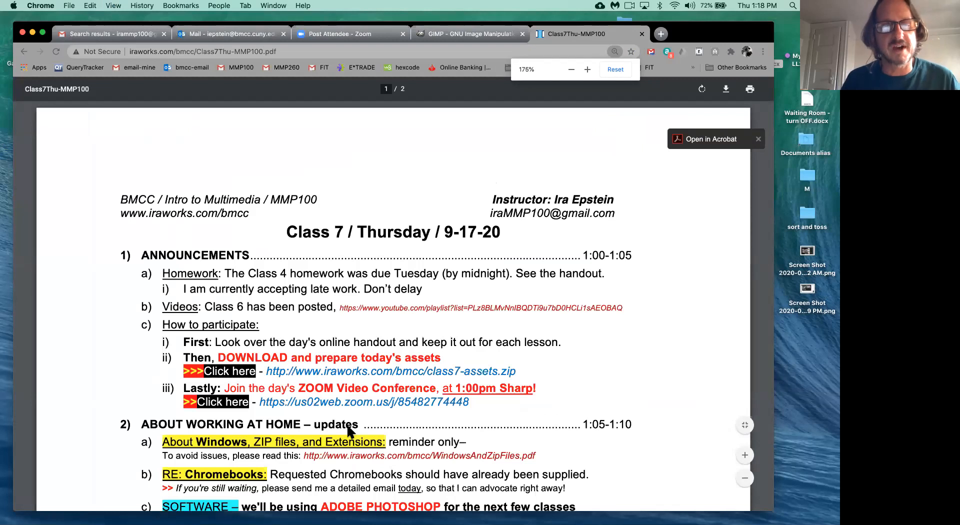
scroll(349, 429, "down", 5)
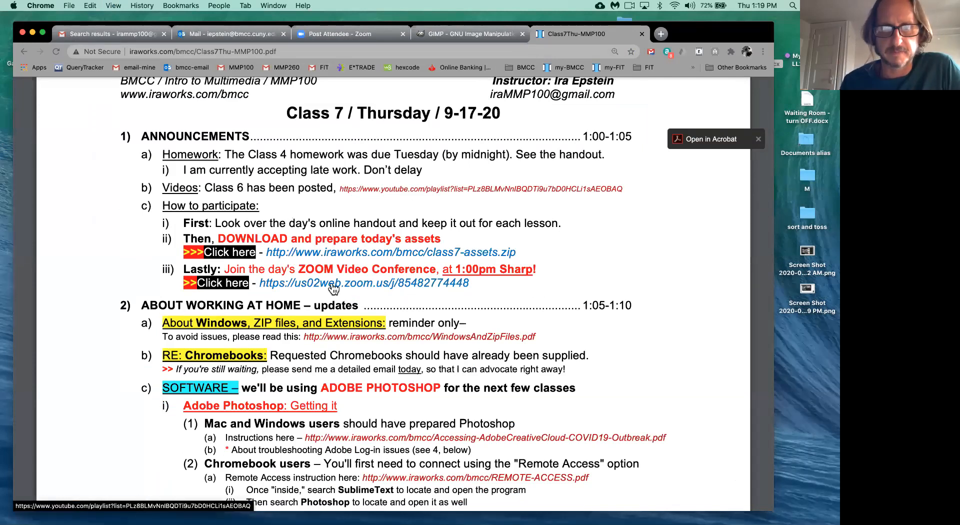
- Download class7-assets.zip, reveal it in Finder, and unzip it into a class7-assets folder
left_click(369, 258)
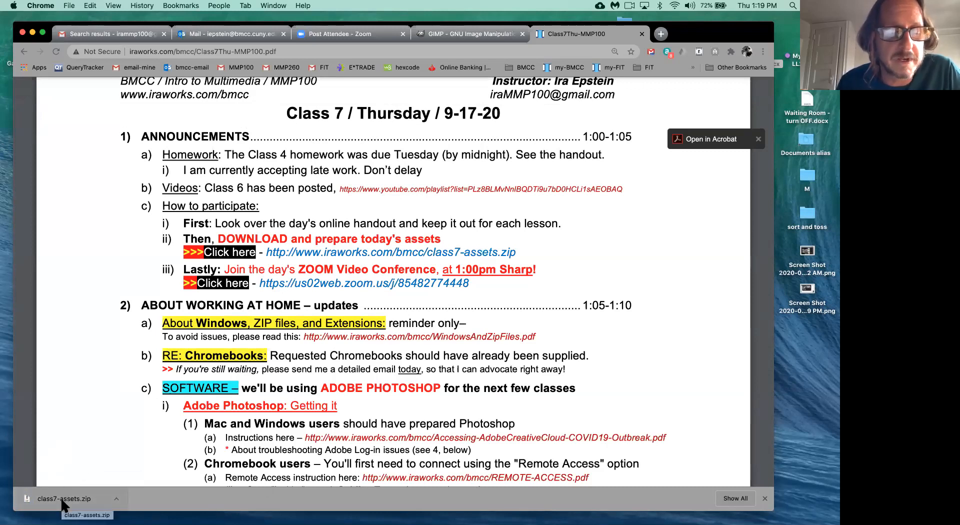
left_click(118, 499)
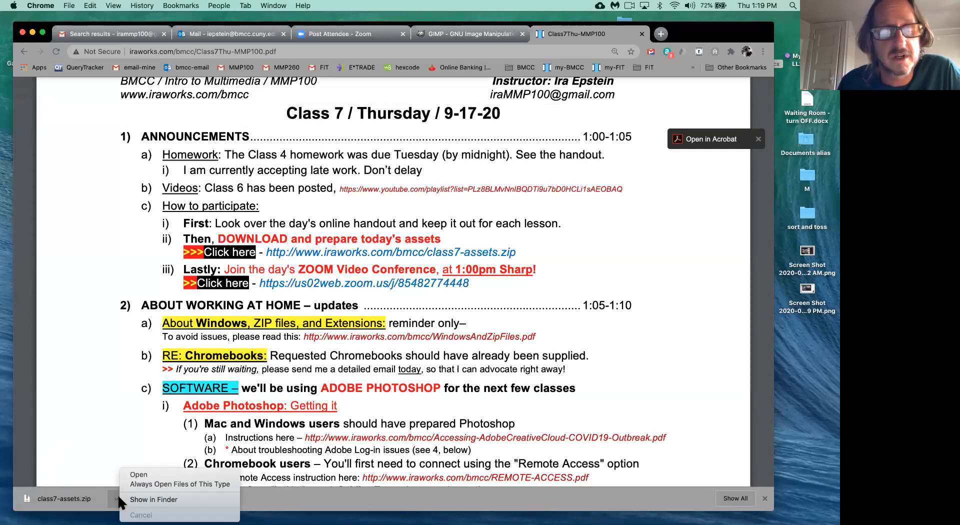
left_click(118, 497)
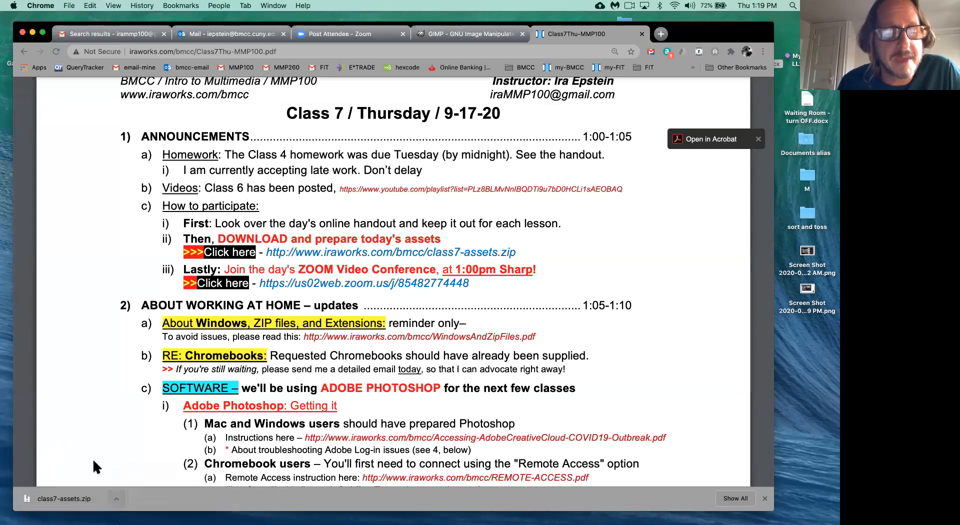
left_click(117, 498)
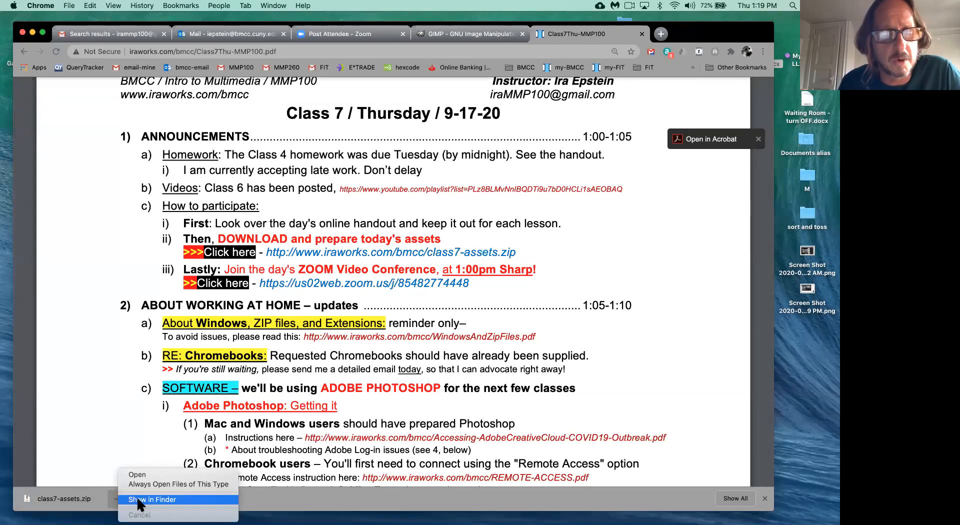
left_click(138, 499)
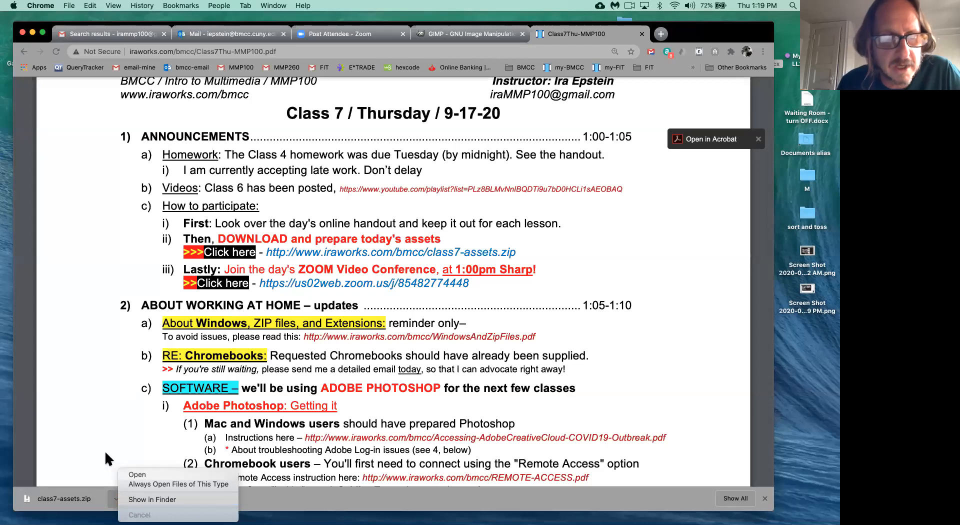
left_click(61, 502)
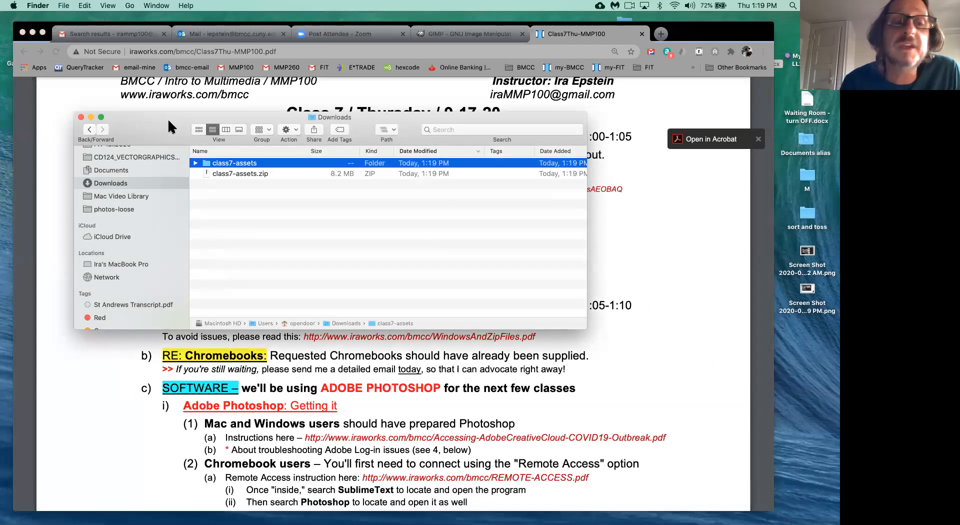
left_click_drag(168, 120, 272, 178)
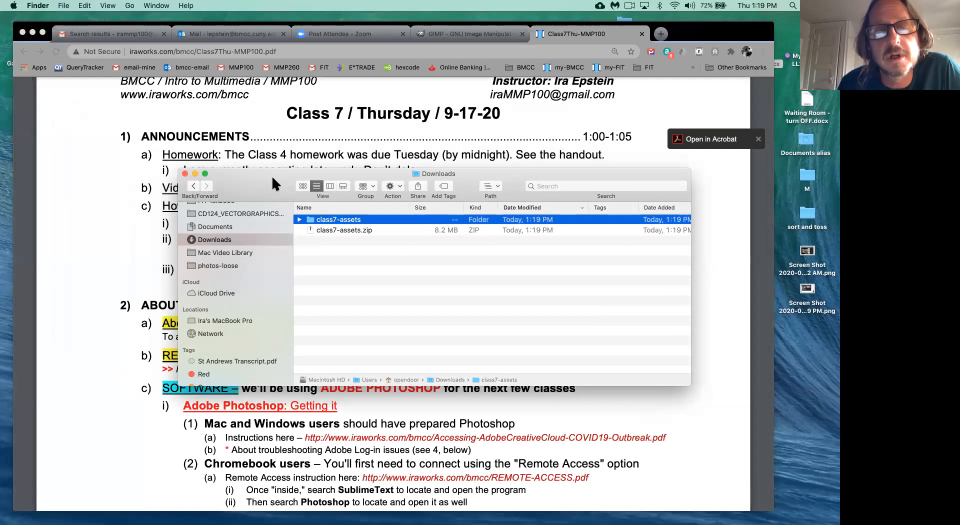
left_click(348, 230)
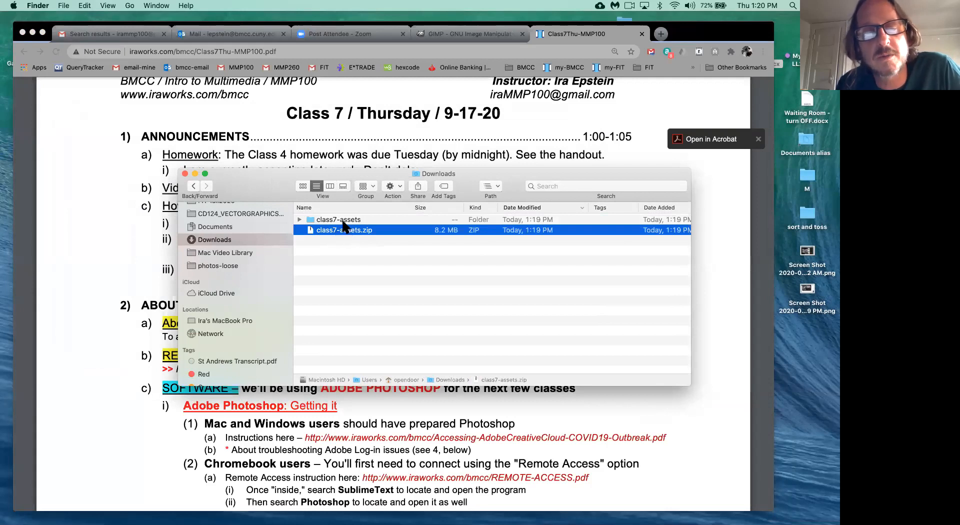
left_click(343, 220)
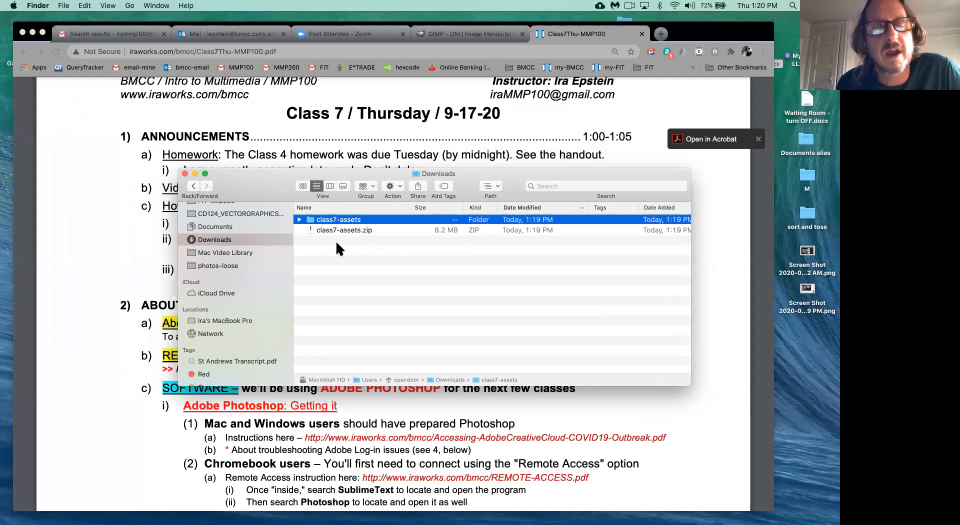
left_click(337, 245)
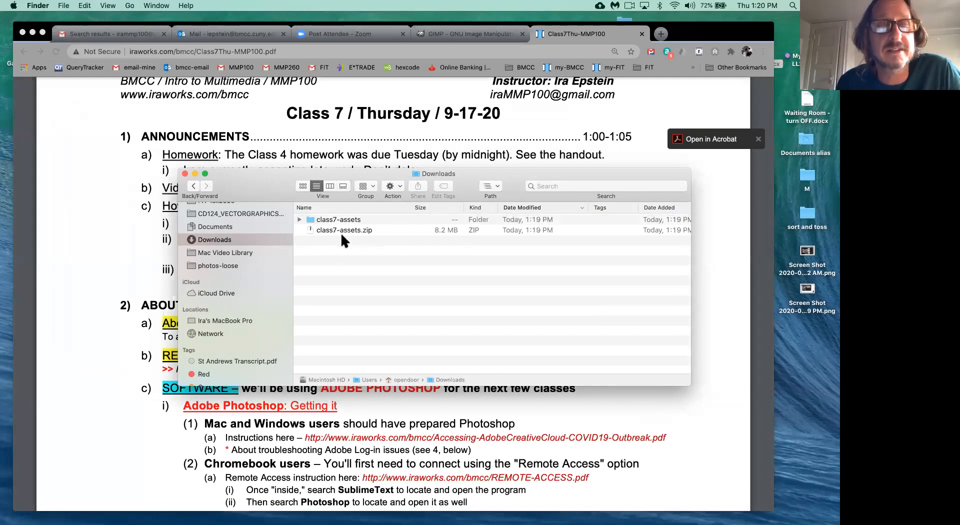
left_click(344, 232)
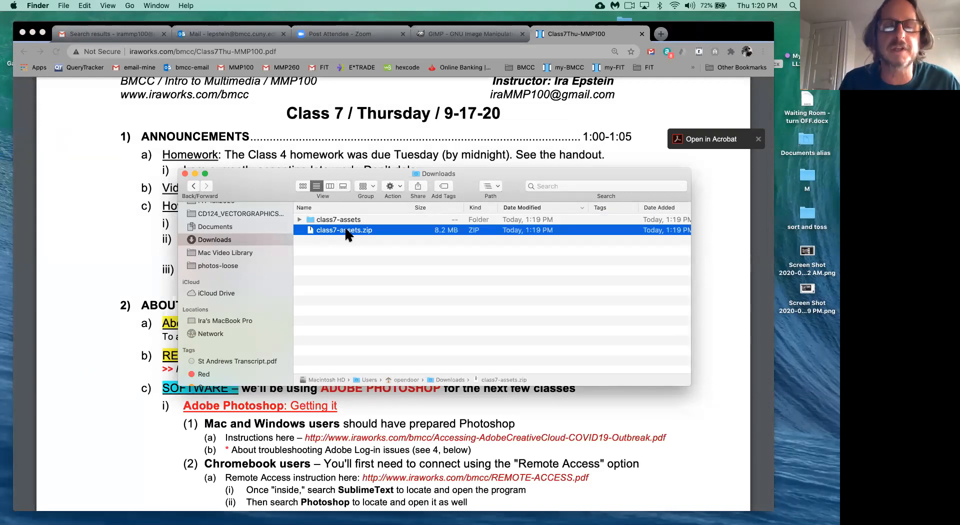
right_click(354, 232)
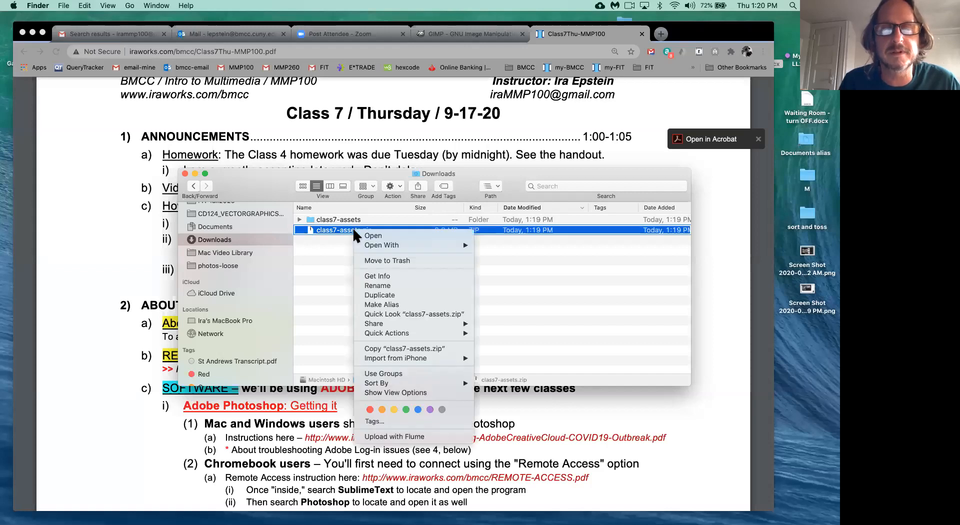
left_click(333, 276)
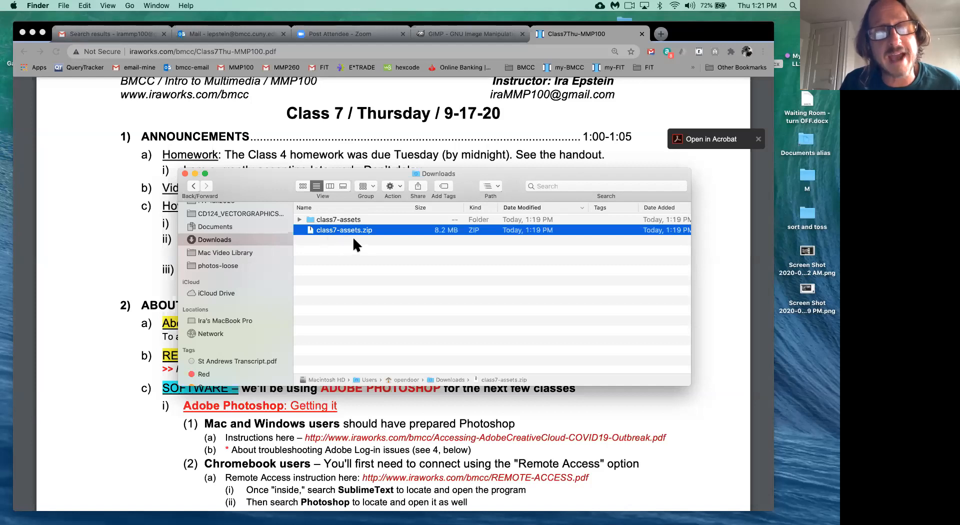
left_click(318, 221)
key("Right")
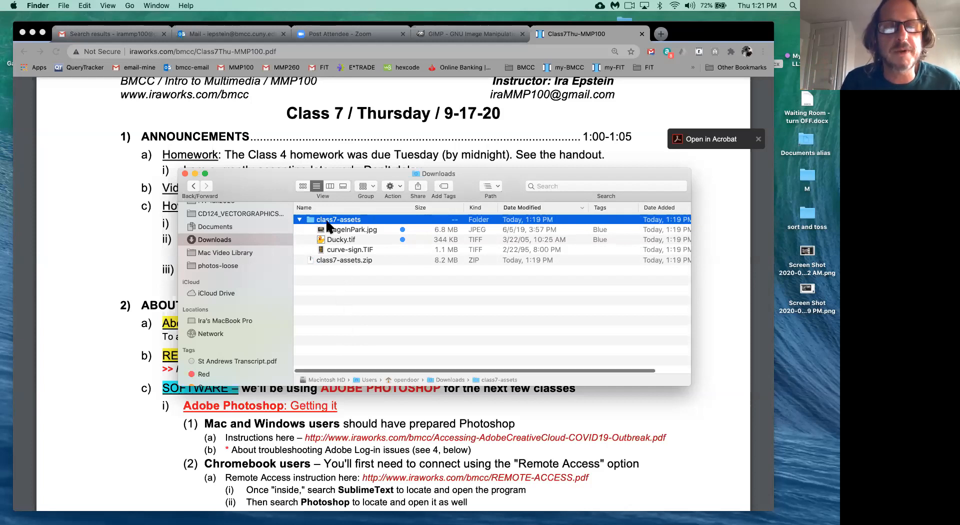
left_click(299, 220)
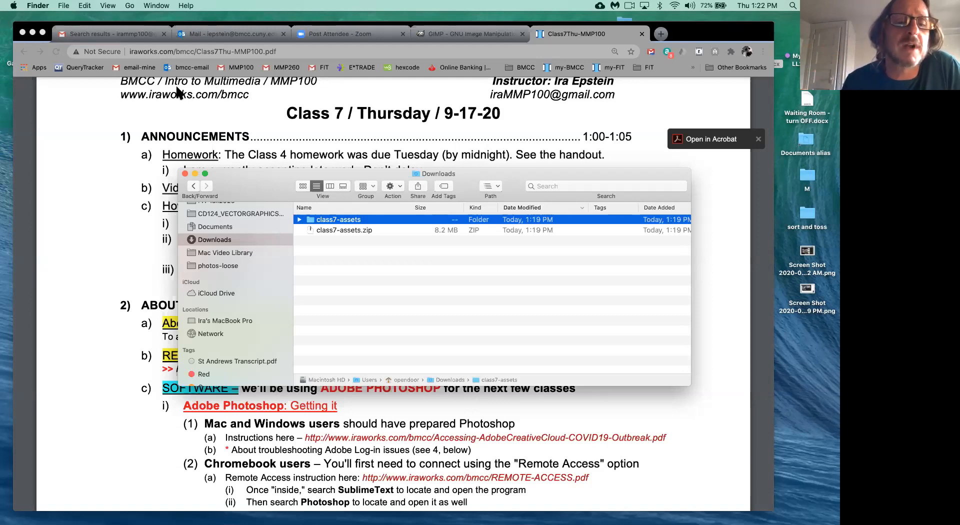
- Move the class7-assets folder from Downloads onto the Desktop in the Finder sidebar
left_click_drag(251, 196, 270, 197)
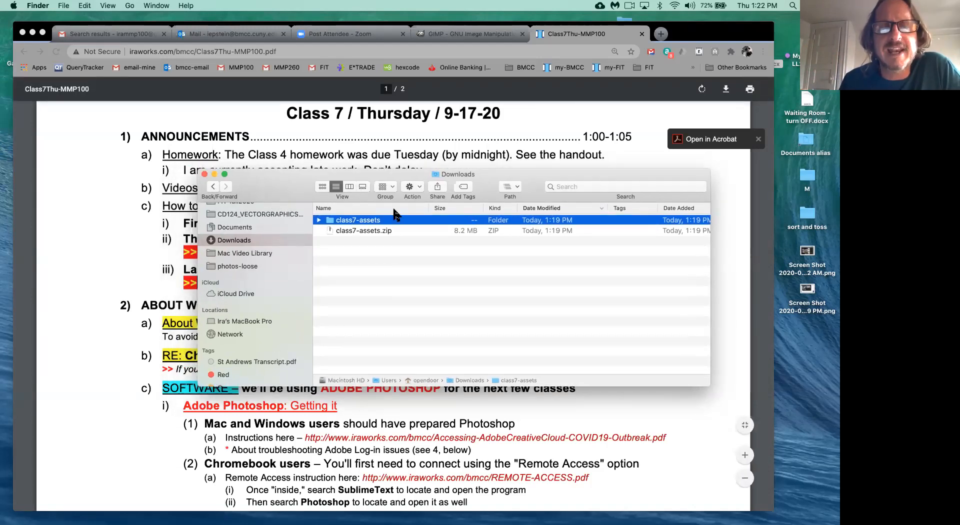
left_click_drag(333, 220, 330, 223)
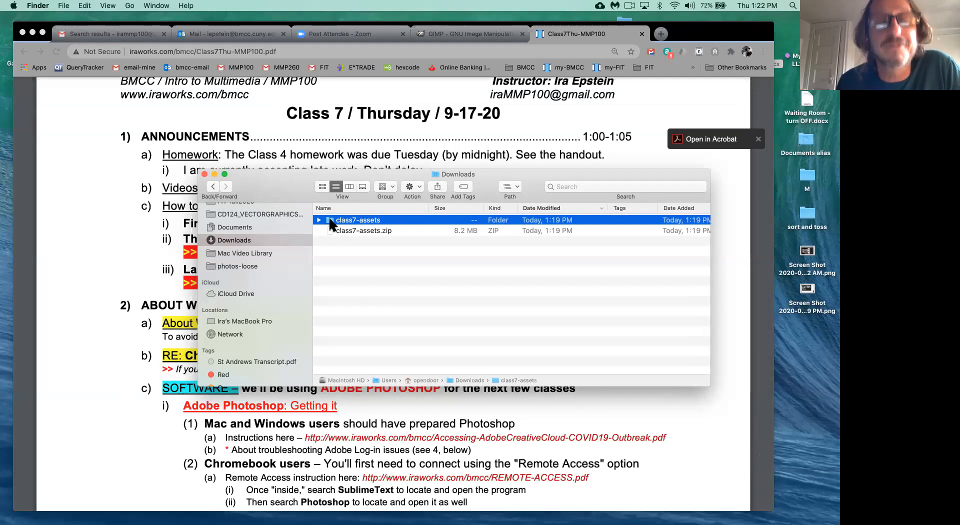
scroll(254, 265, "up", 5)
scroll(254, 266, "up", 10)
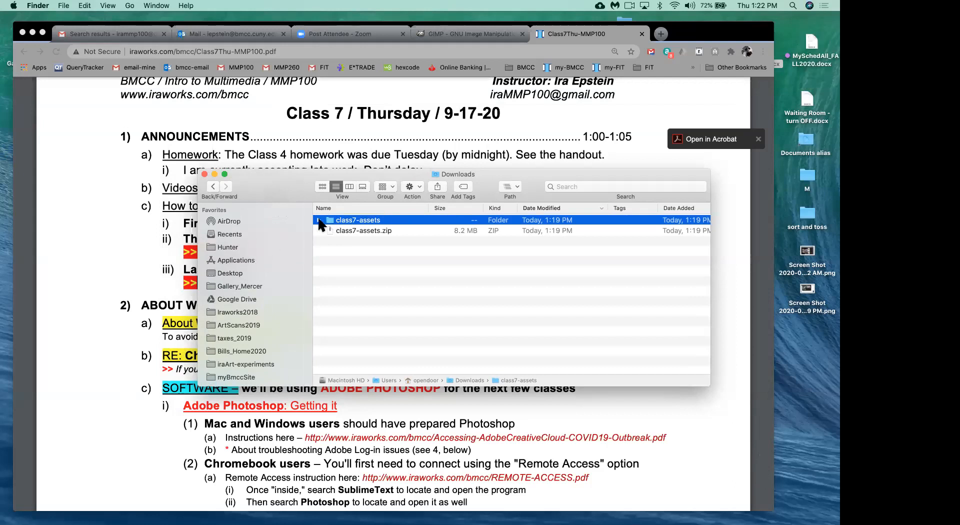
left_click_drag(331, 221, 220, 270)
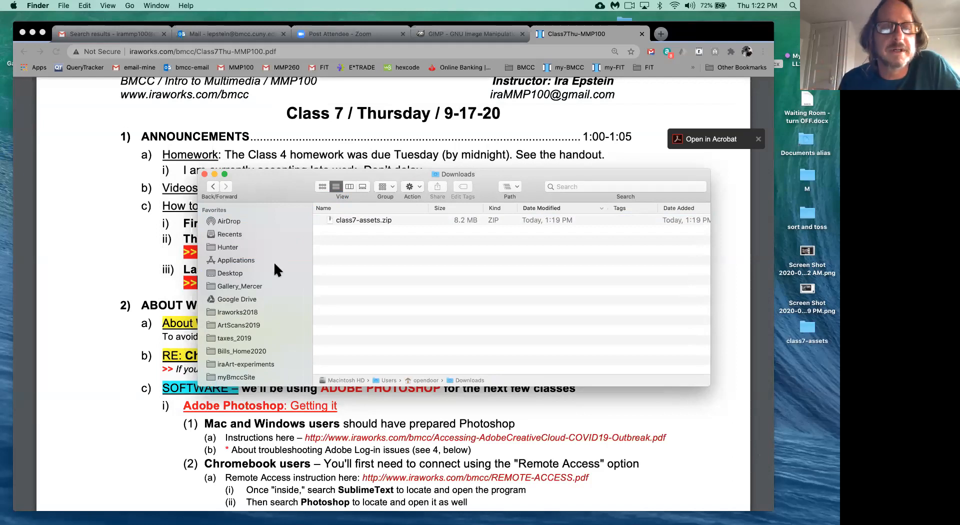
- Open class7-assets on the Desktop to list stageInPark.jpg, Ducky.tif and curve-sign.TIF
left_click(231, 273)
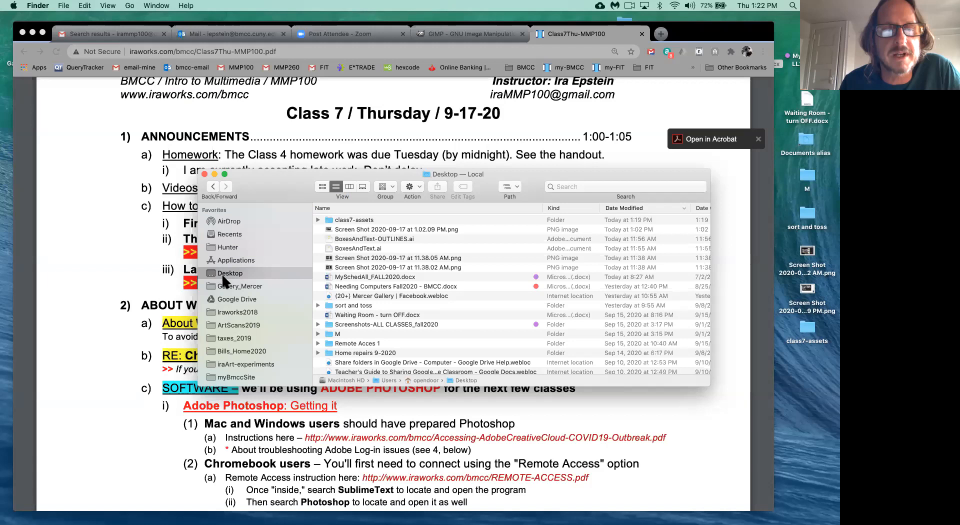
left_click(328, 220)
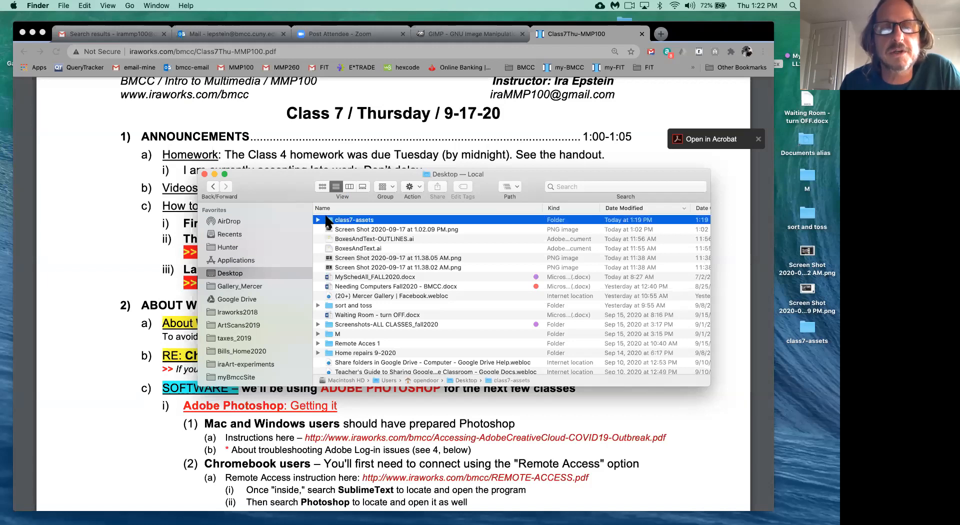
double_click(328, 221)
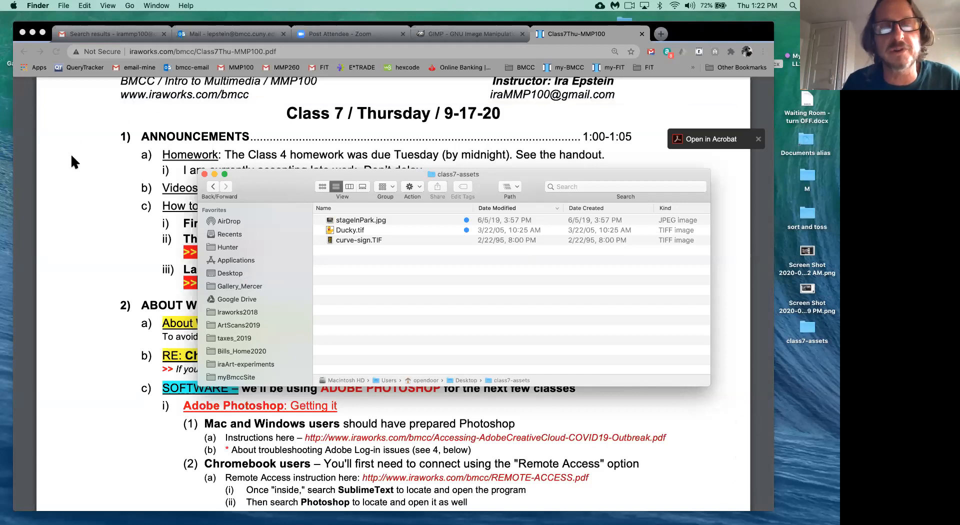
left_click(358, 221)
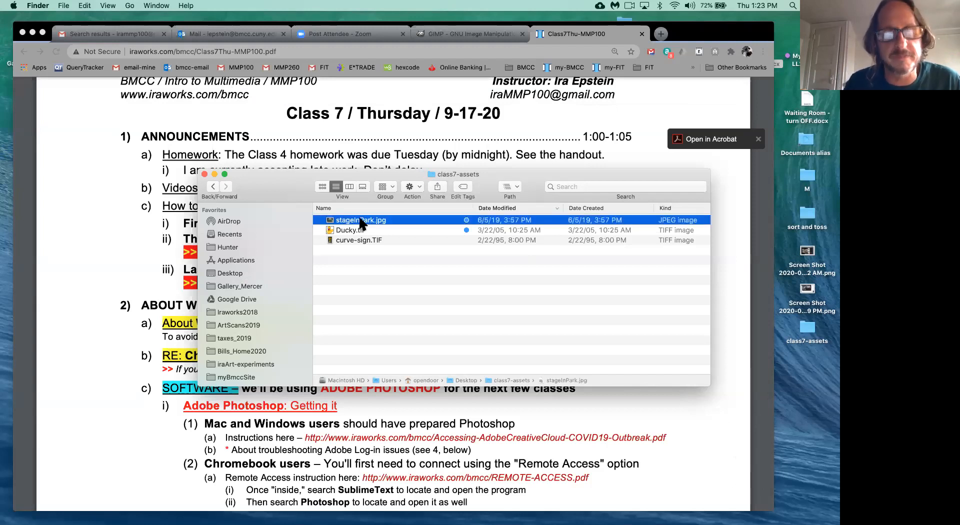
key("space")
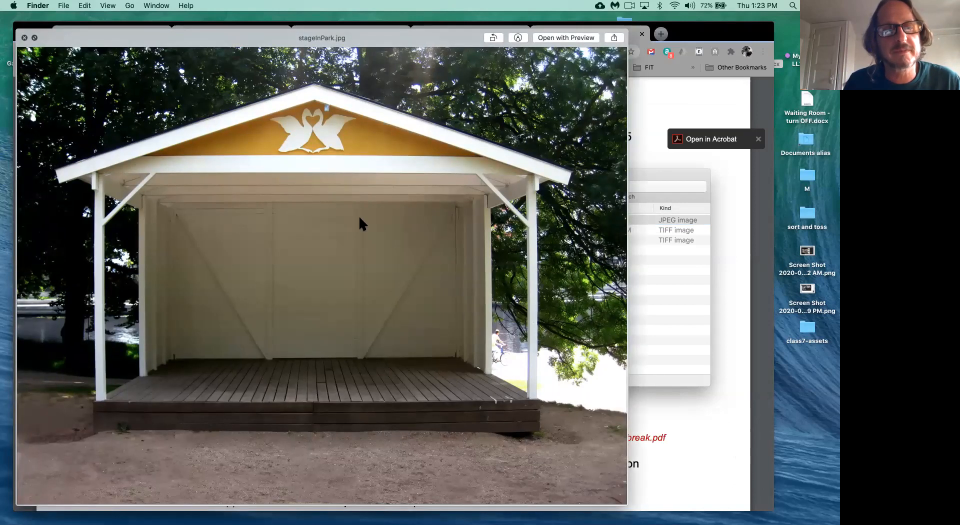
key("Down")
key("Down")
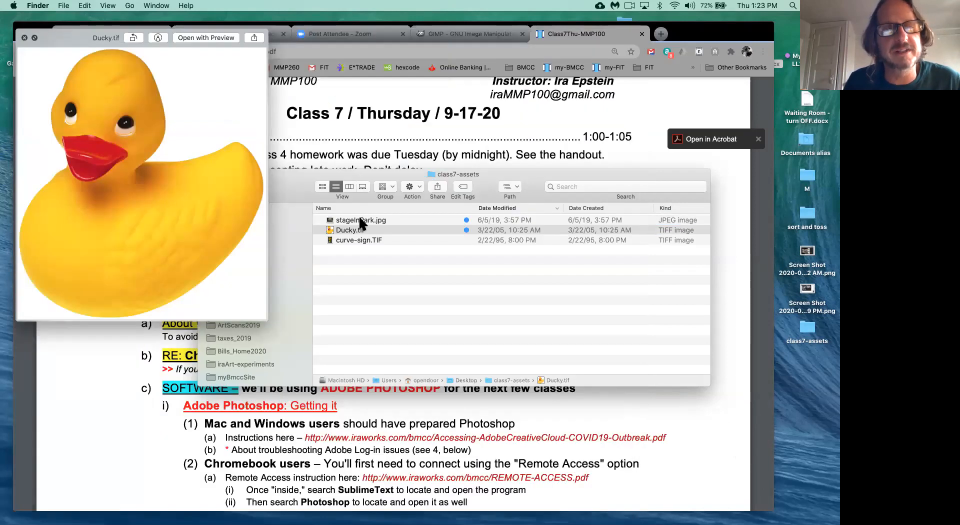
key("Up")
key("Up")
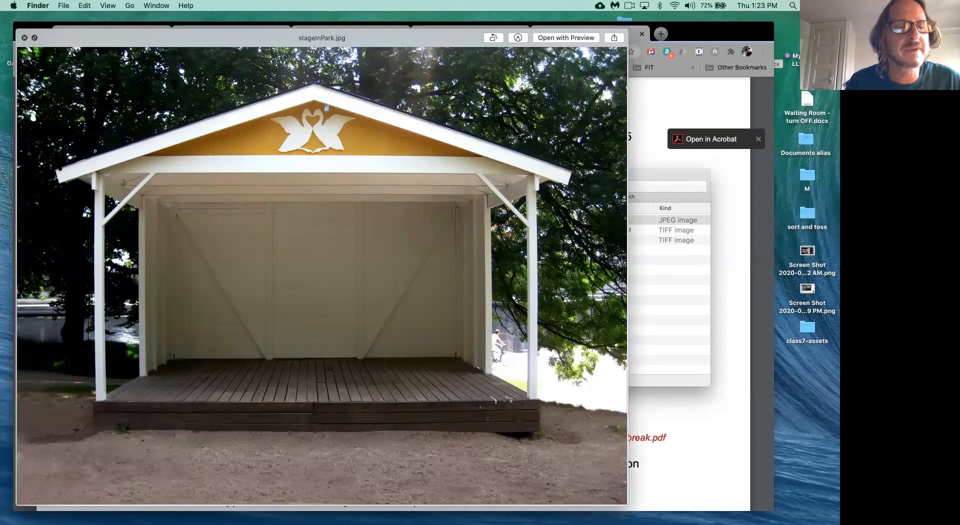
key("space")
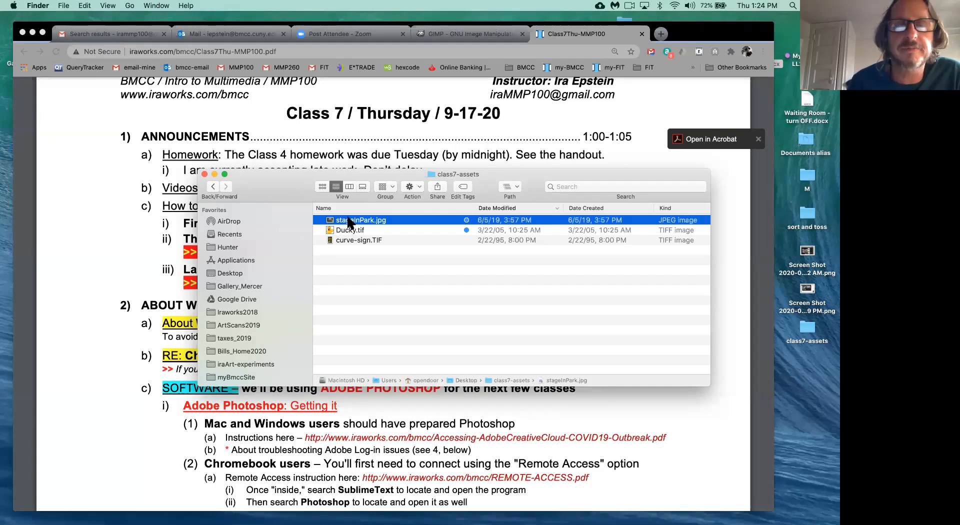
key("space")
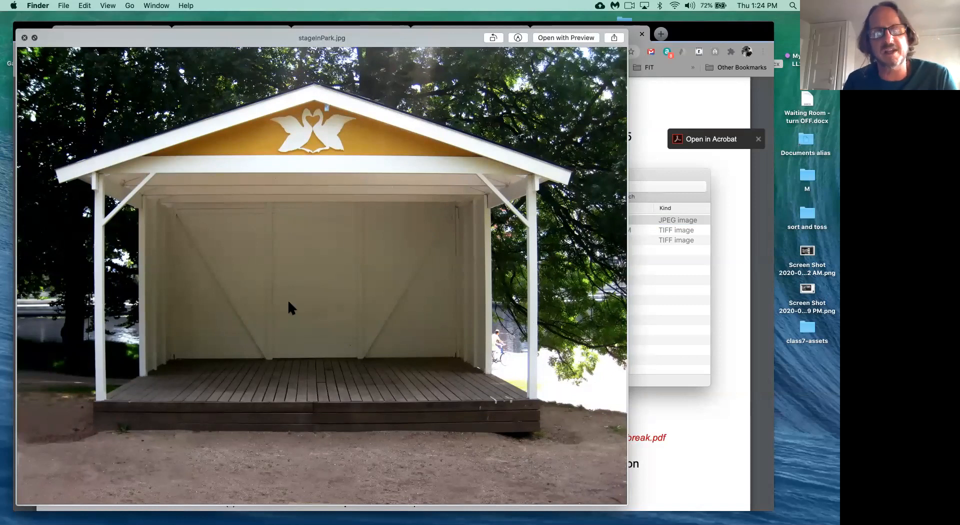
key("Down")
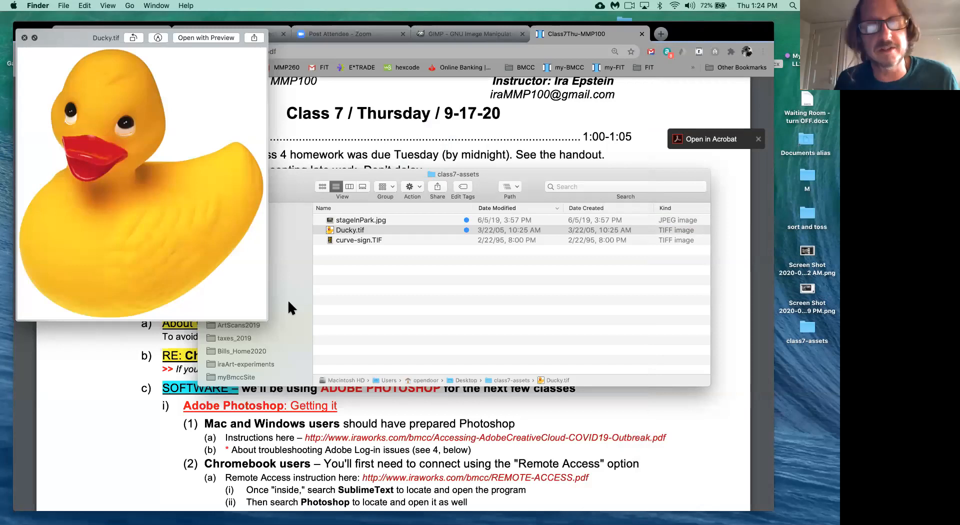
key("Down")
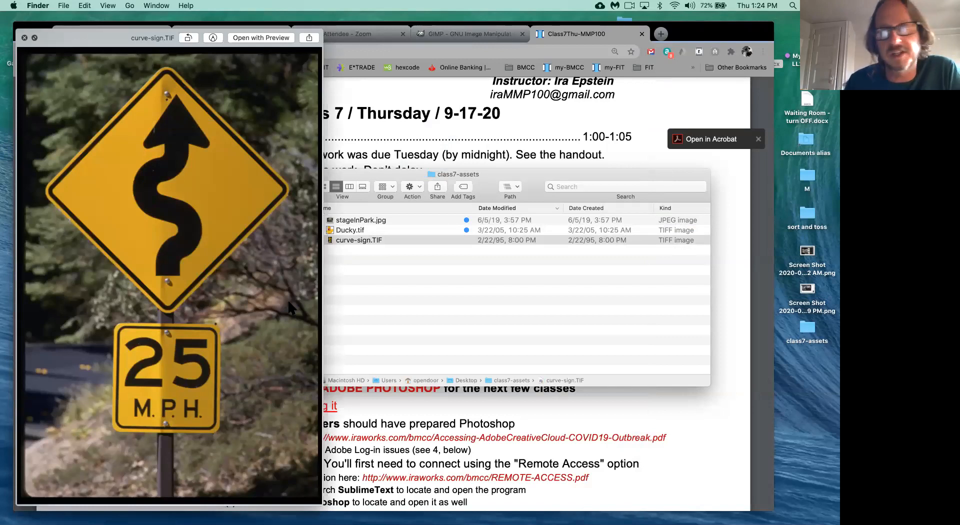
key("space")
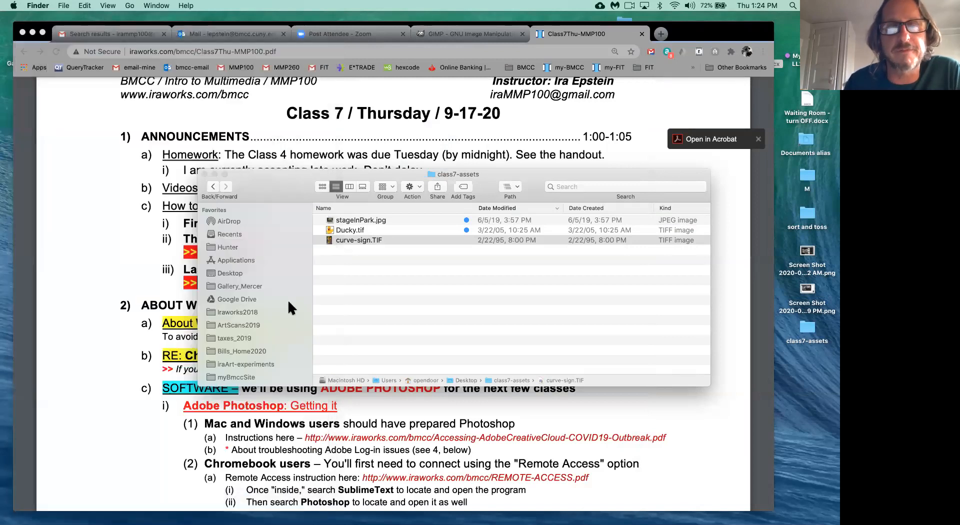
left_click(366, 219)
left_click_drag(310, 185, 380, 189)
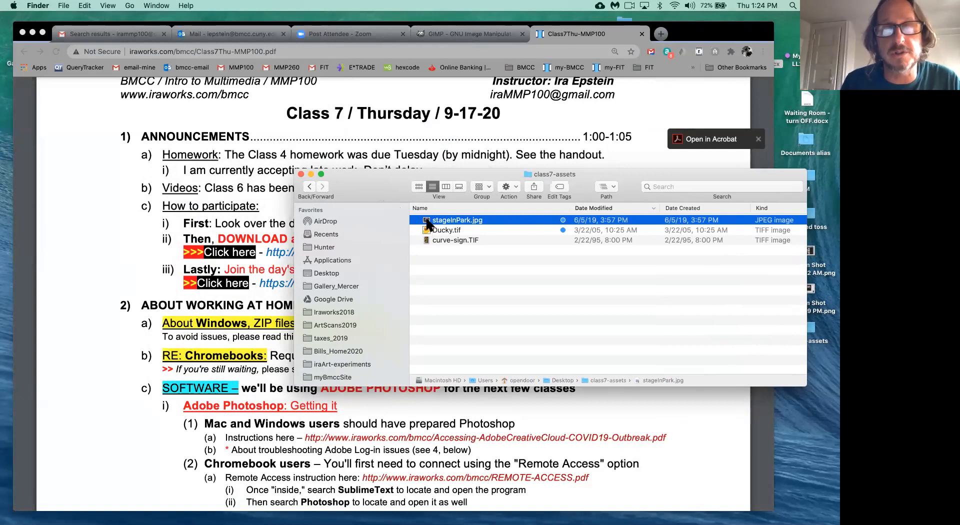
key("super+i")
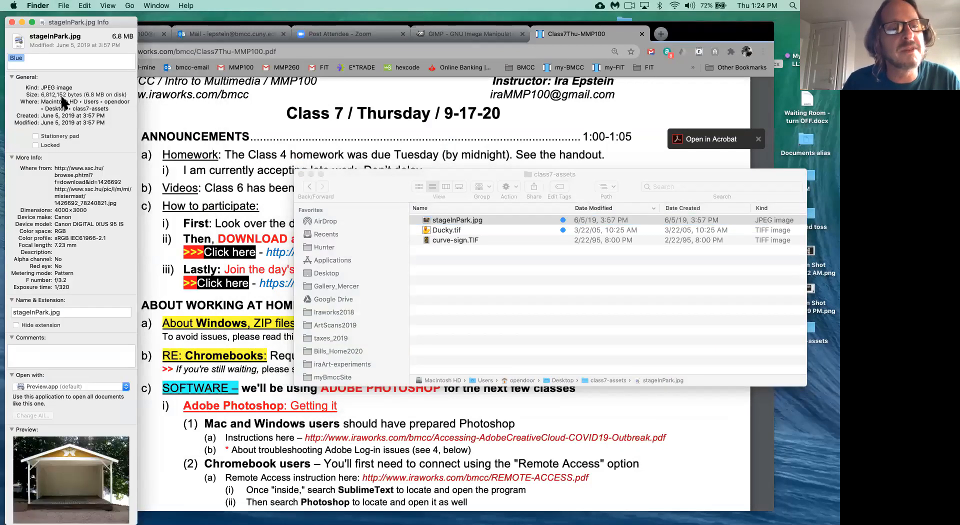
left_click(11, 22)
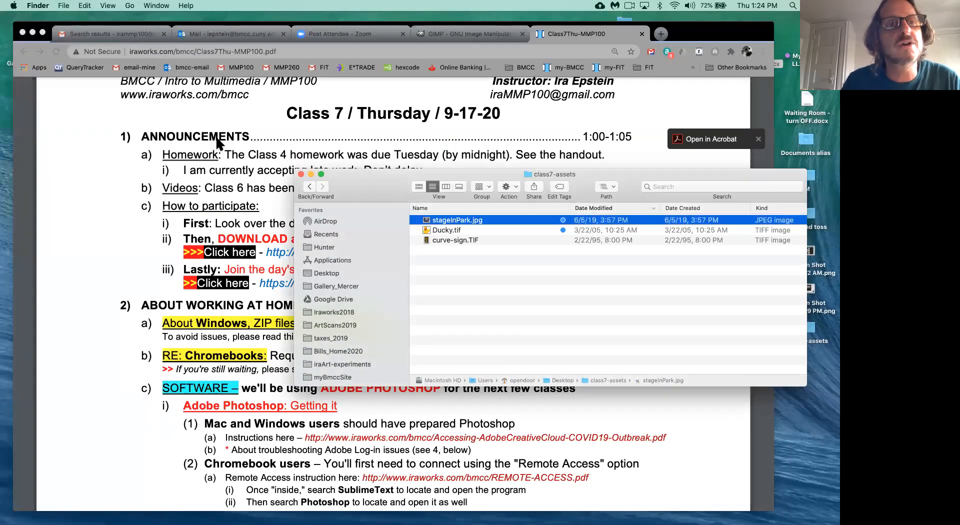
- Browse the Finder menus, then Get Info on stageInPark.jpg to see its 4000×3000 size
left_click(109, 5)
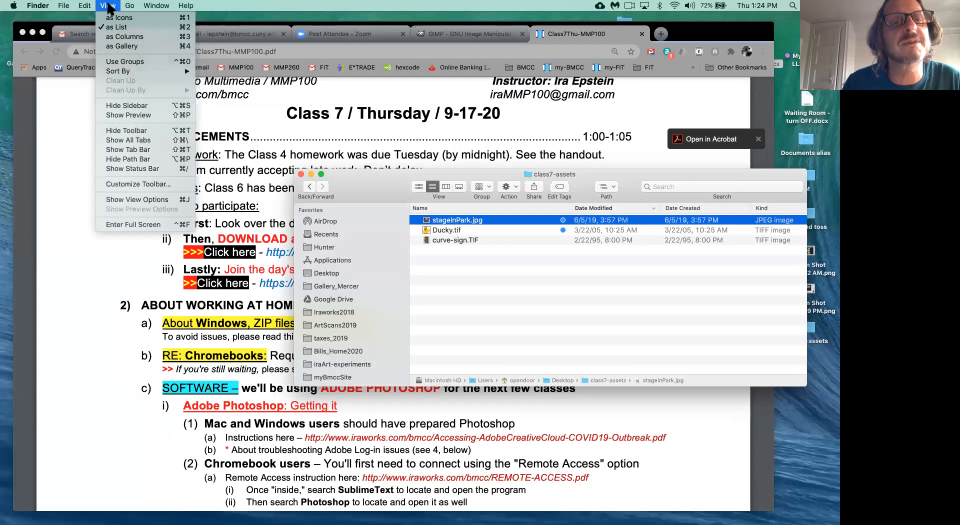
mouse_move(129, 6)
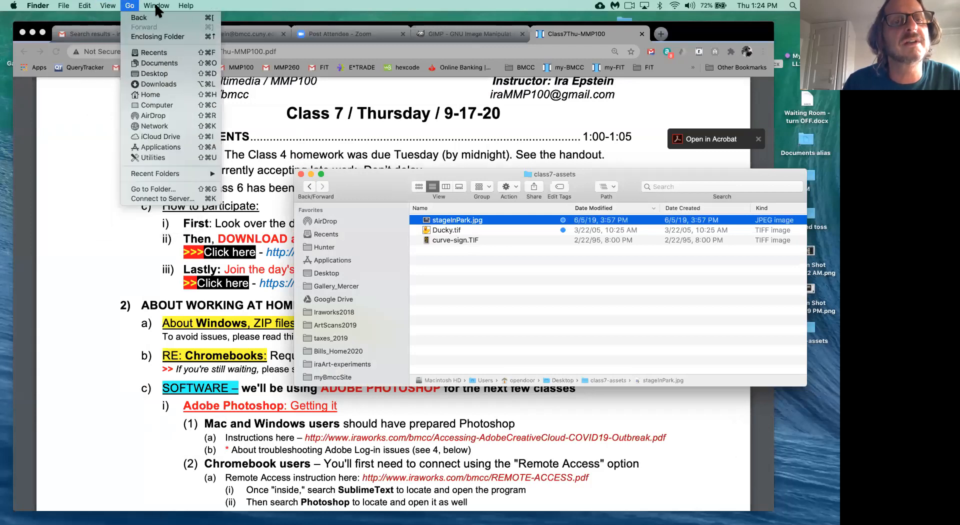
mouse_move(164, 7)
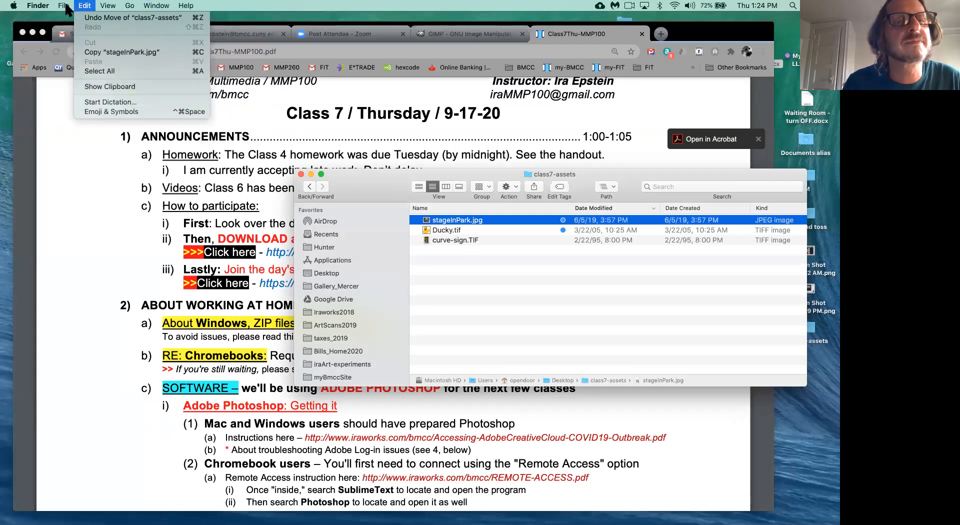
mouse_move(70, 7)
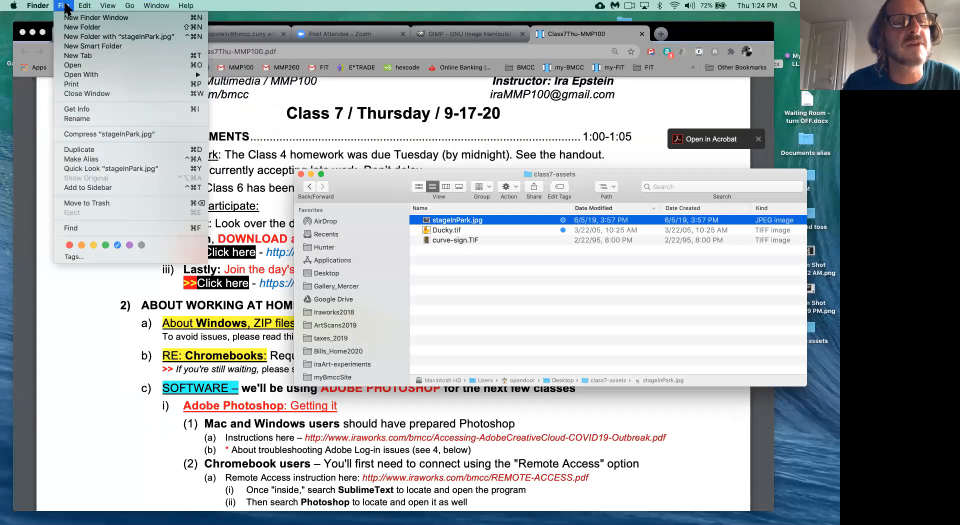
left_click(514, 296)
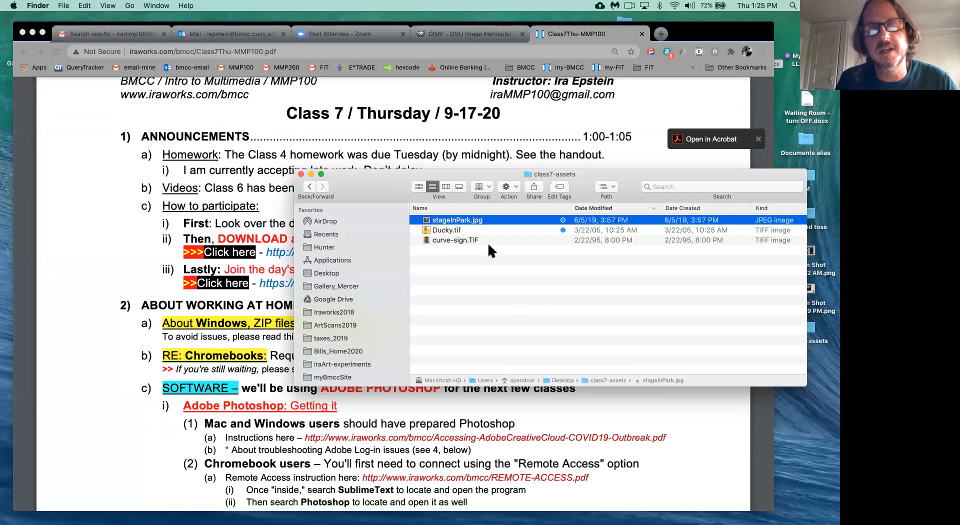
key("super+i")
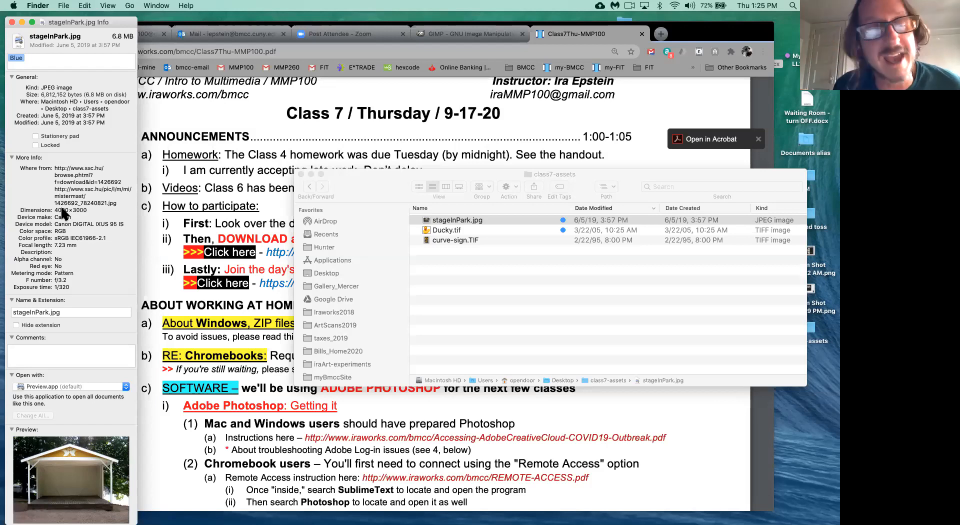
- Close the stageInPark.jpg Info window, move the folder window aside, and launch Photoshop
left_click(12, 22)
left_click_drag(303, 186, 480, 165)
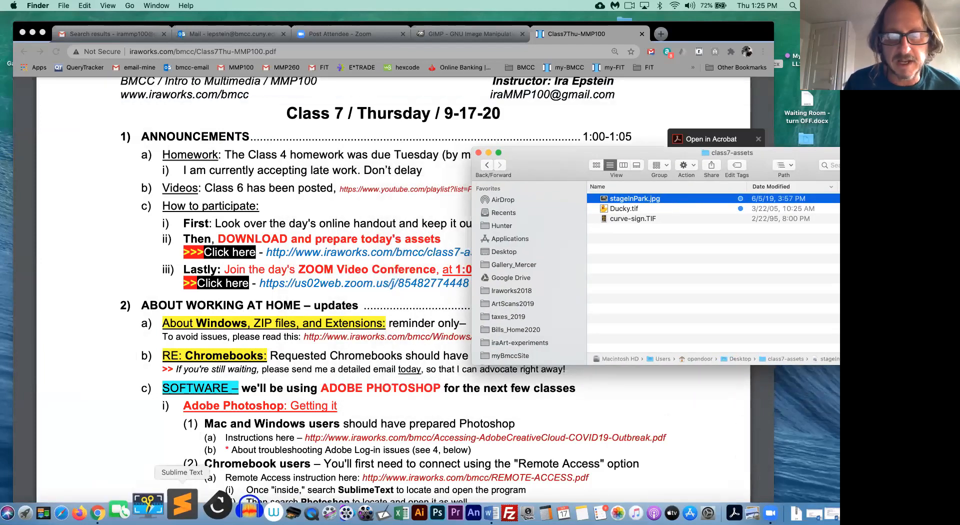
left_click(400, 499)
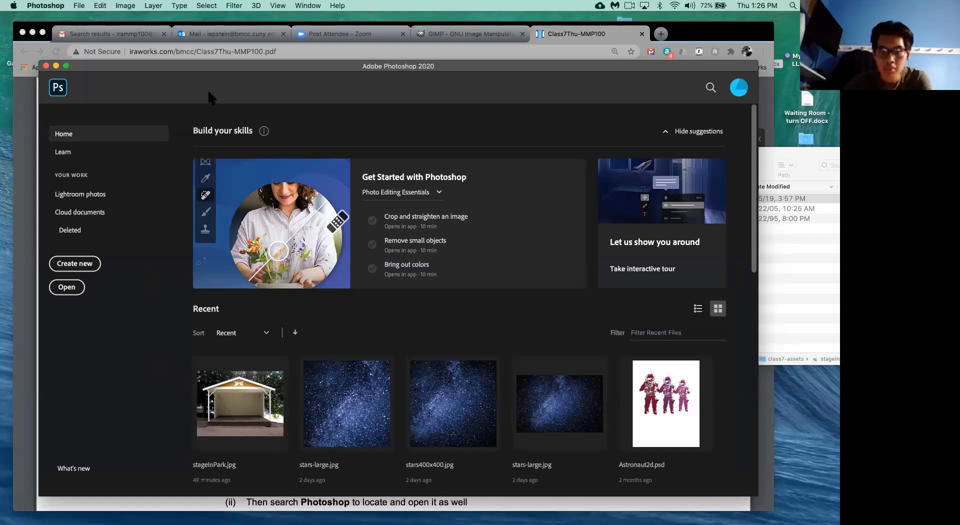
- Close the Photoshop Home screen so no document is open
left_click_drag(264, 73, 271, 95)
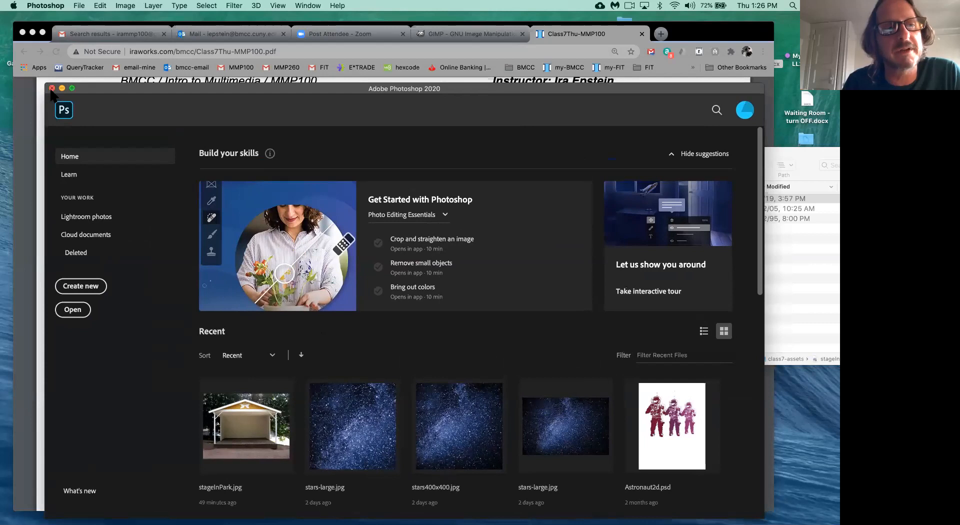
left_click(52, 88)
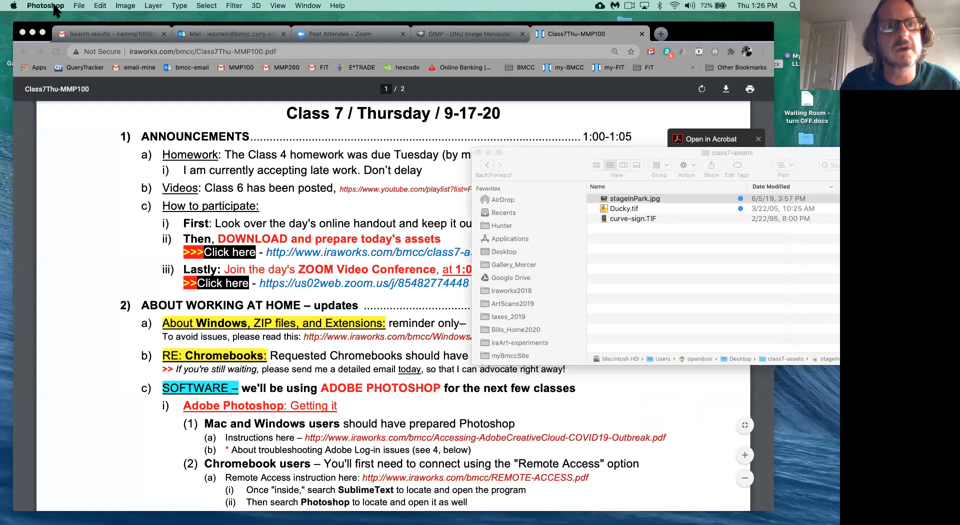
- Open stageInPark.jpg from the Desktop's class7-assets folder via File > Open
left_click(80, 6)
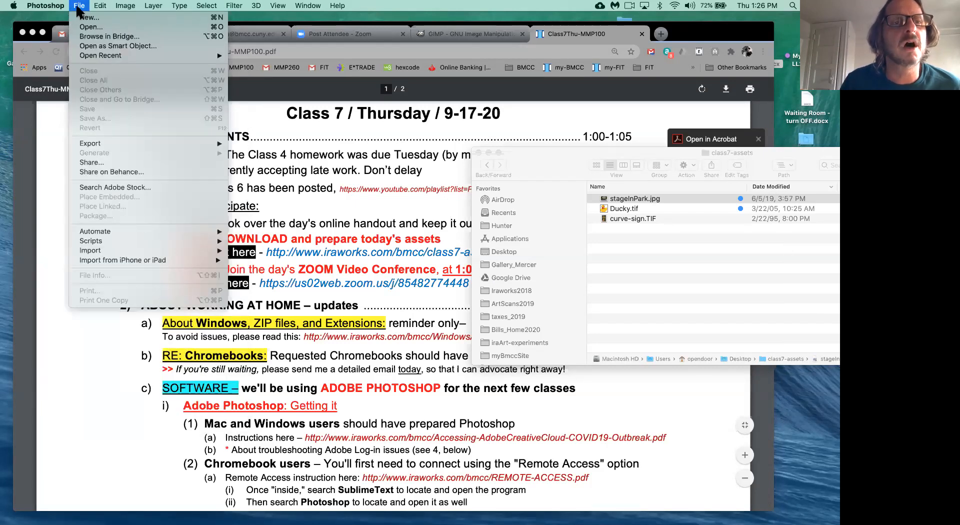
left_click(87, 27)
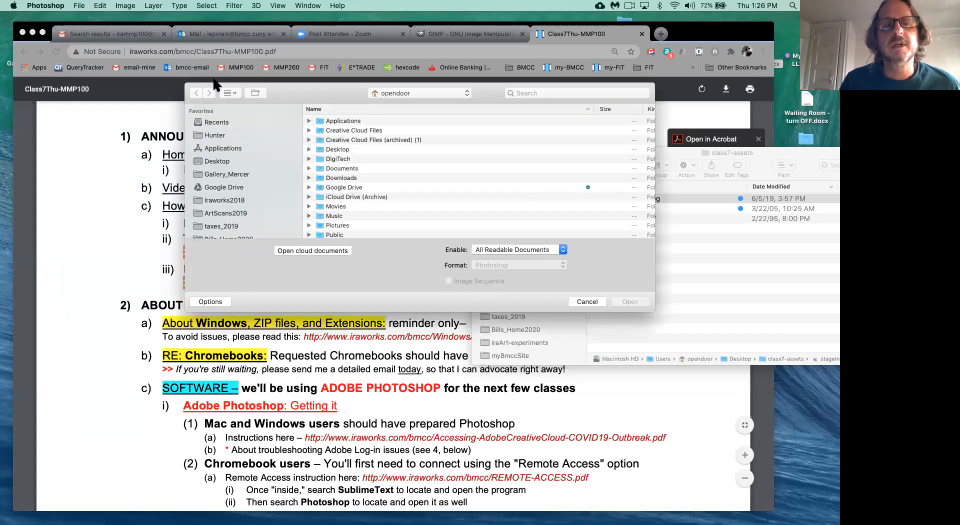
left_click_drag(295, 86, 293, 164)
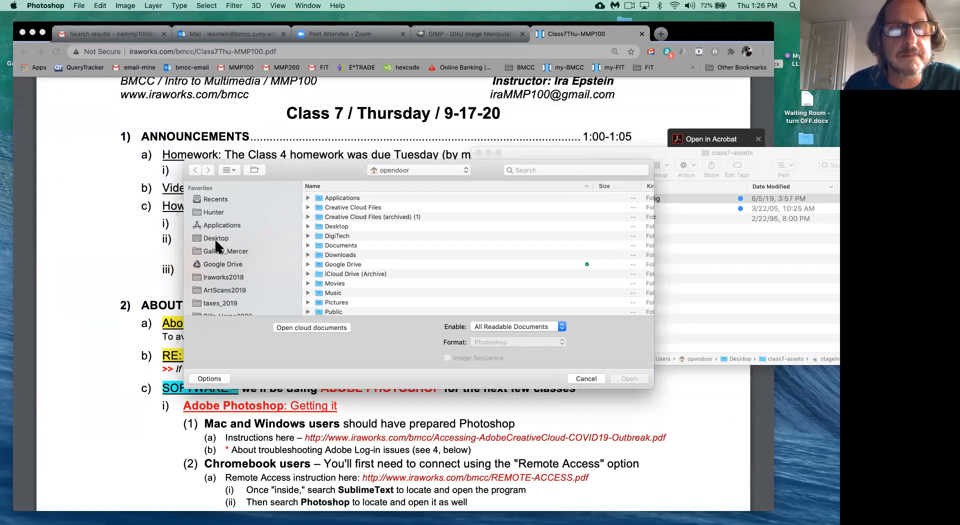
left_click_drag(303, 170, 307, 125)
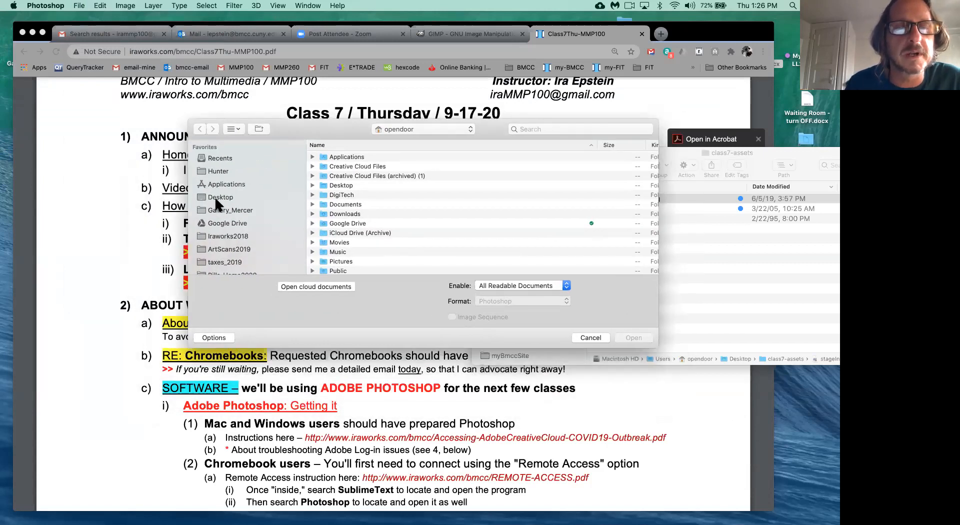
left_click(218, 199)
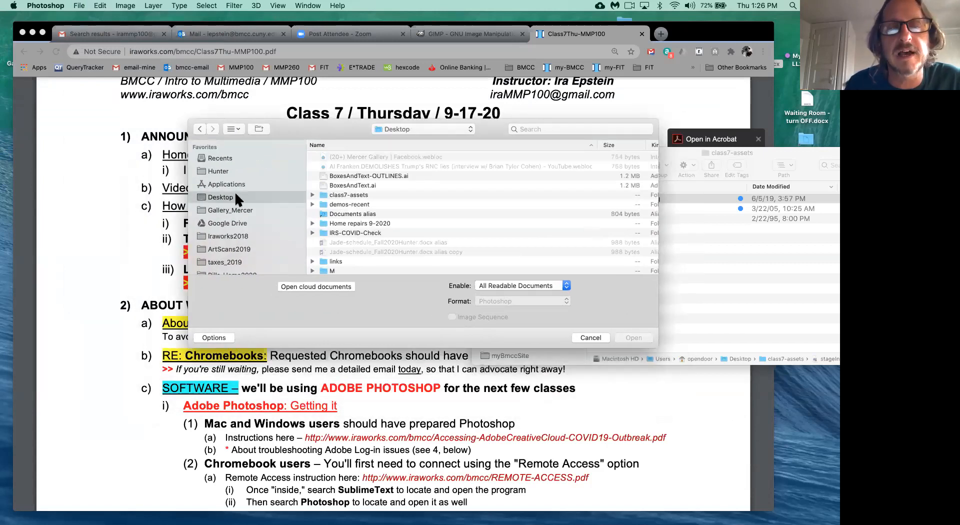
double_click(324, 194)
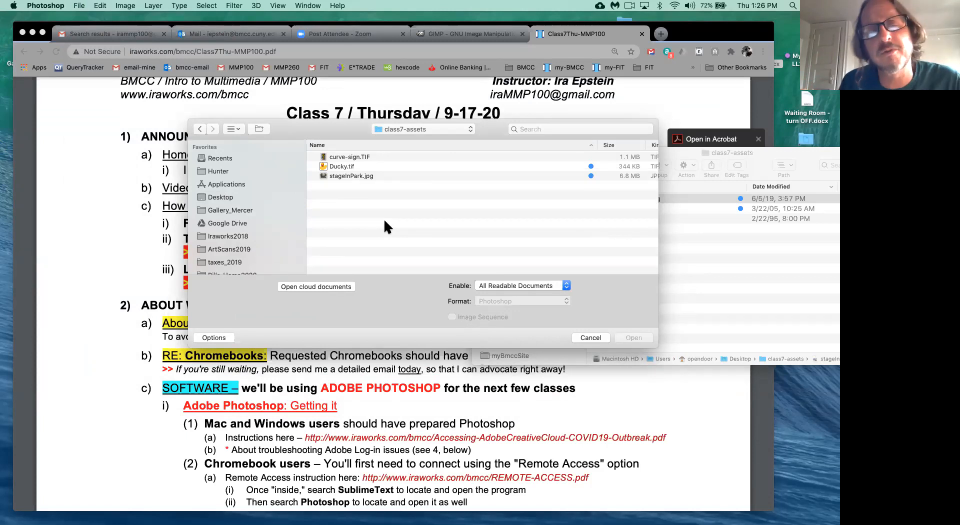
left_click(356, 176)
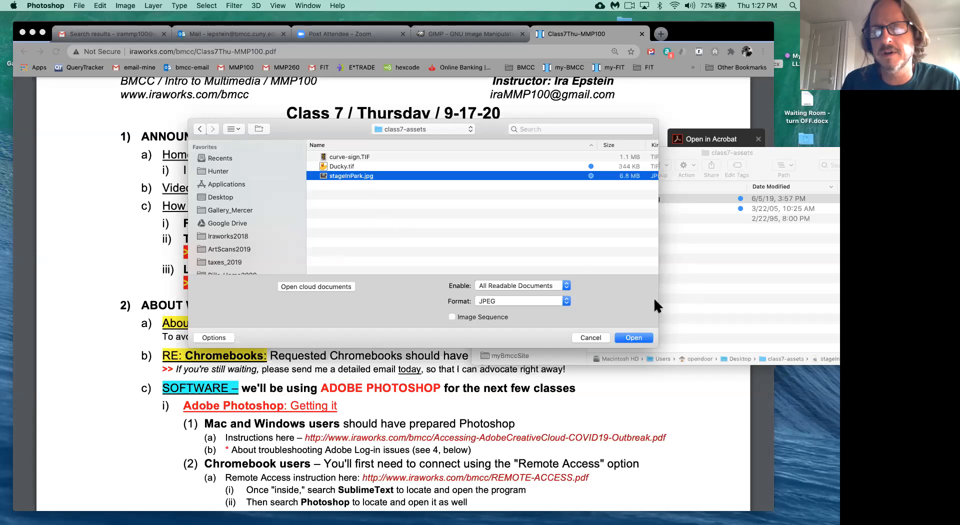
left_click(633, 338)
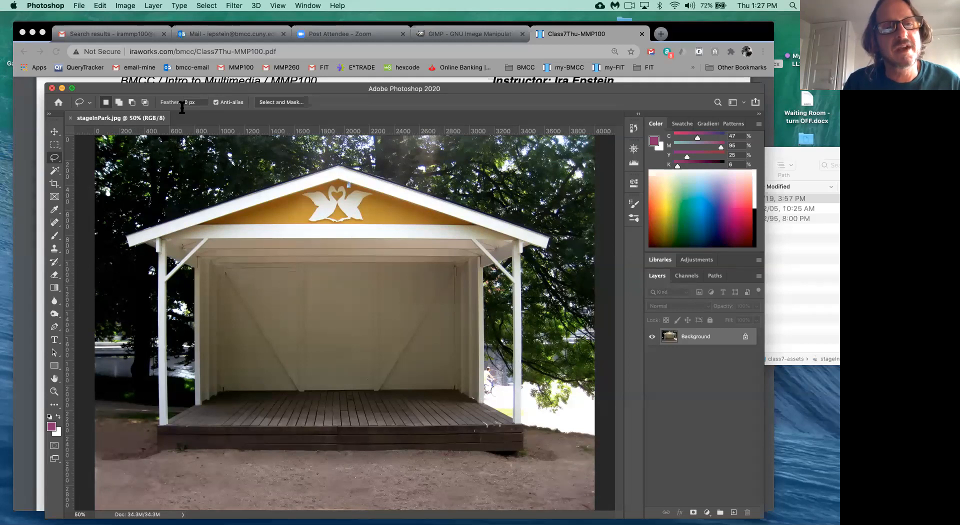
left_click_drag(213, 90, 210, 75)
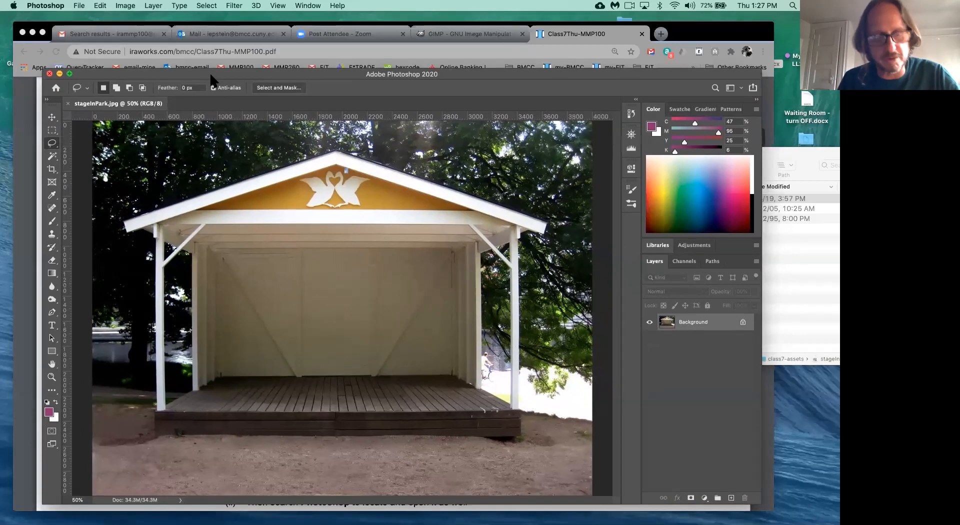
key("super+r")
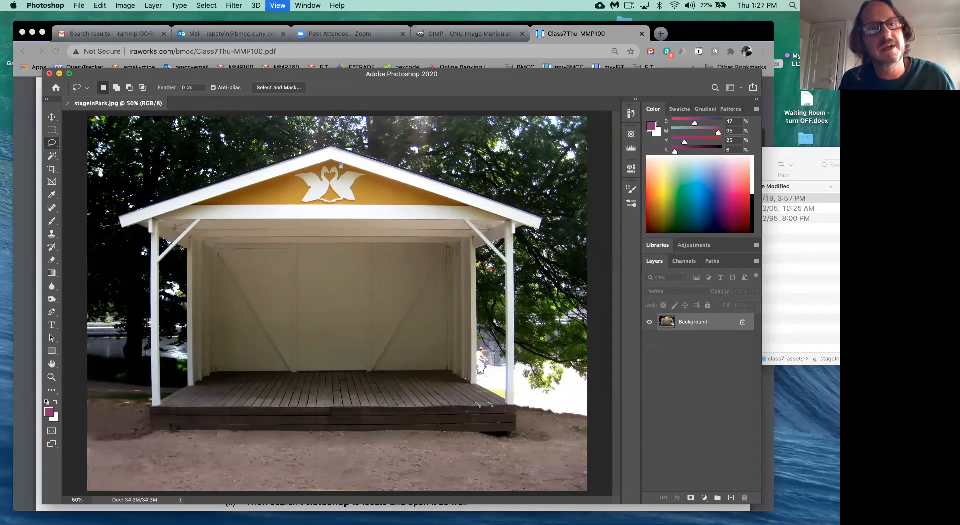
key("super+r")
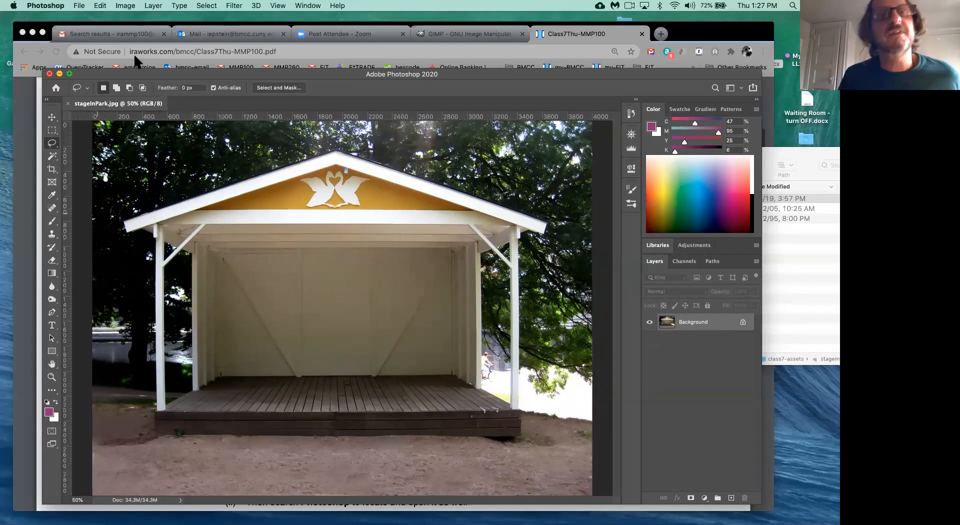
left_click(278, 6)
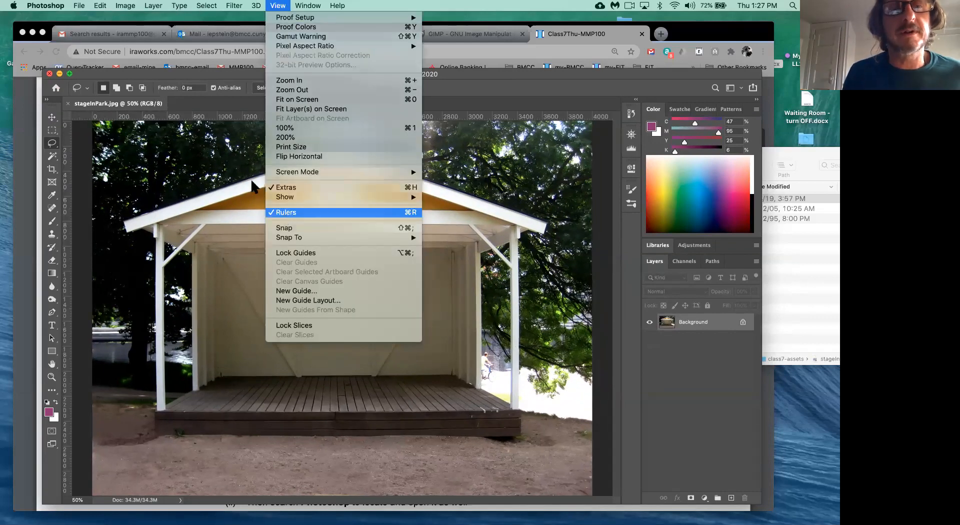
left_click(215, 74)
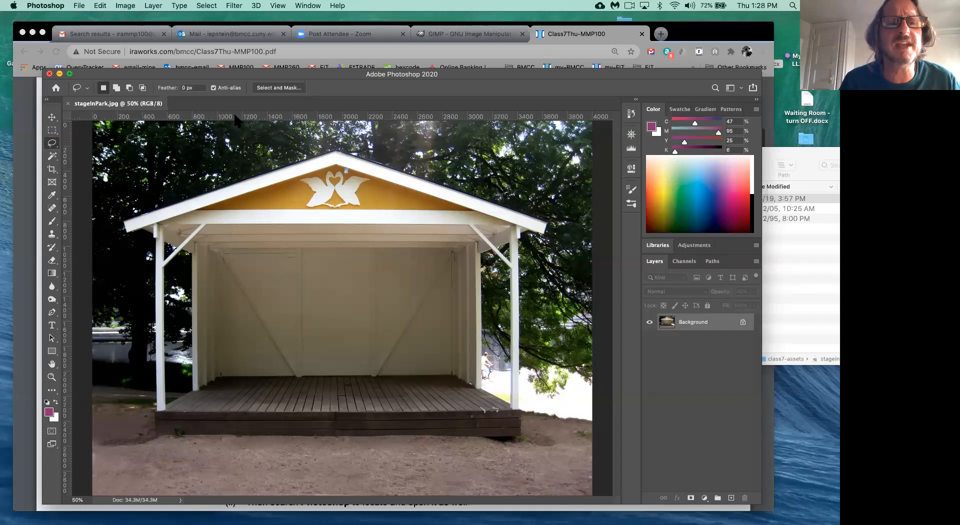
right_click(272, 119)
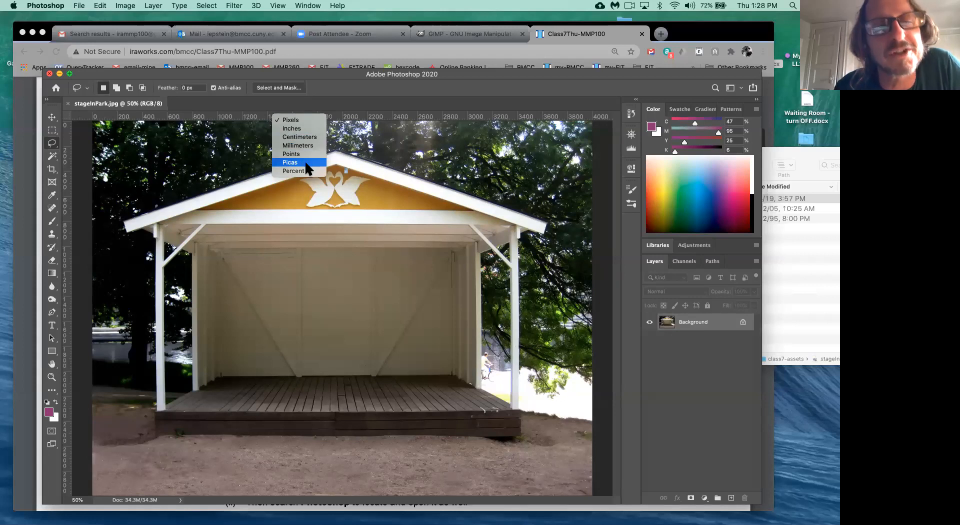
left_click(294, 123)
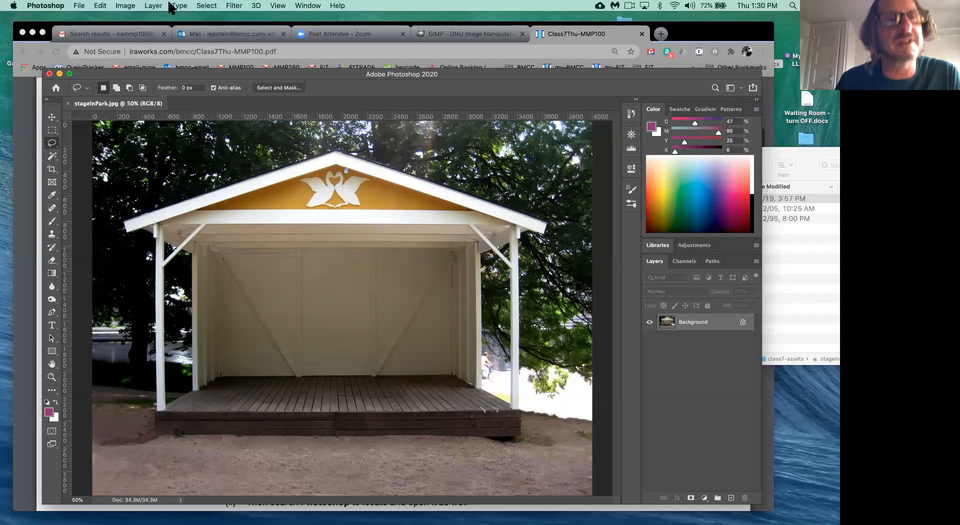
- In Image Size, try a 10 in width without resampling, then reset to 4000 x 3000 px at 300 ppi
left_click(125, 6)
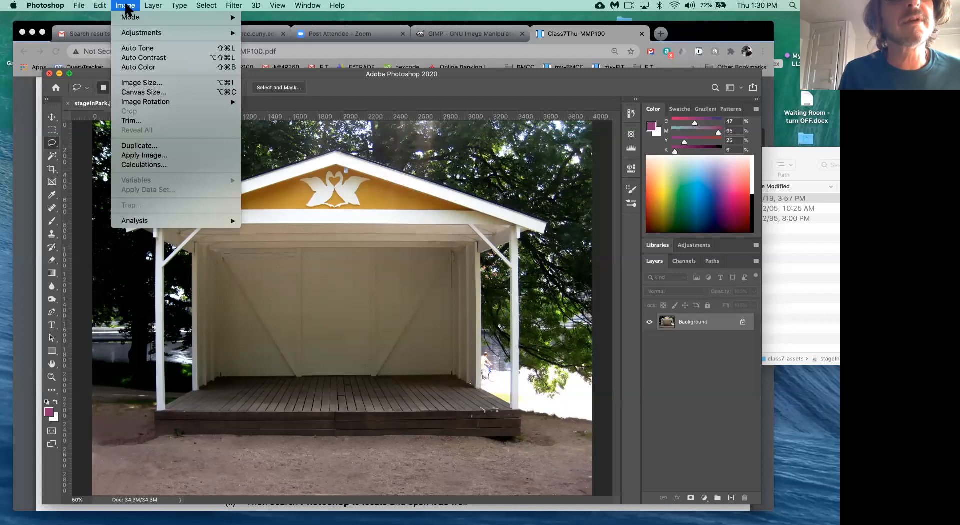
left_click(142, 84)
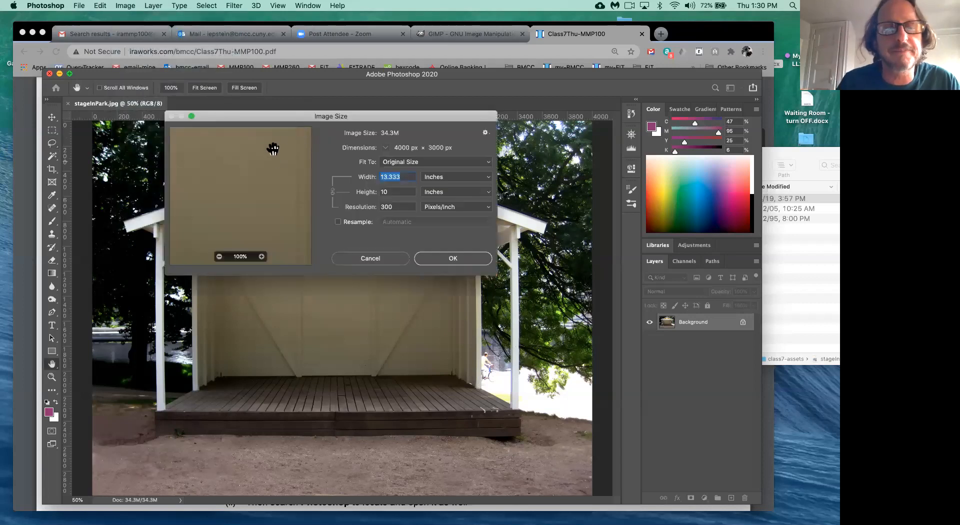
left_click_drag(271, 116, 277, 118)
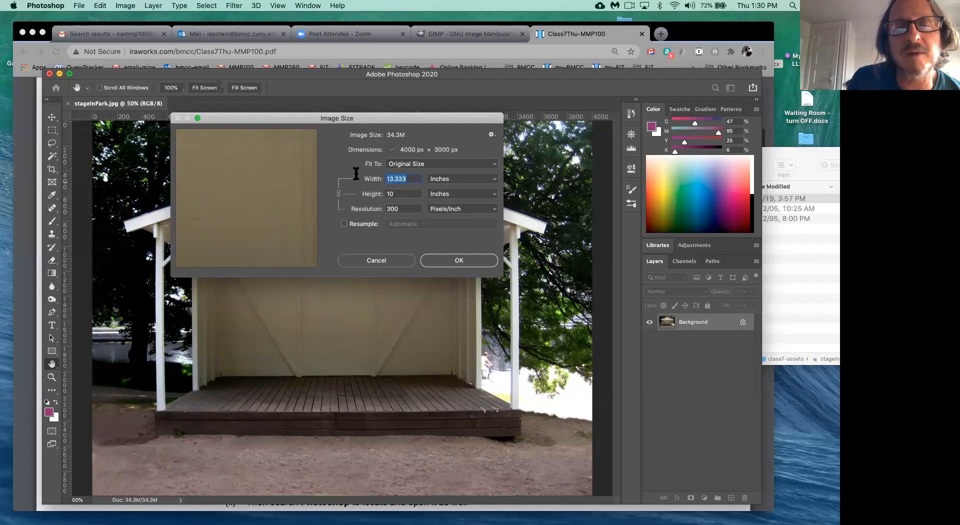
type("10")
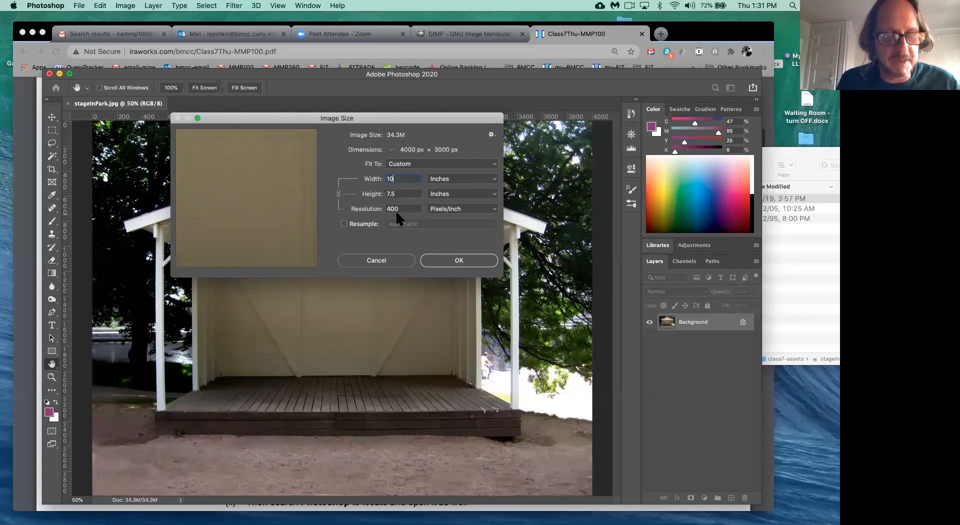
key("alt")
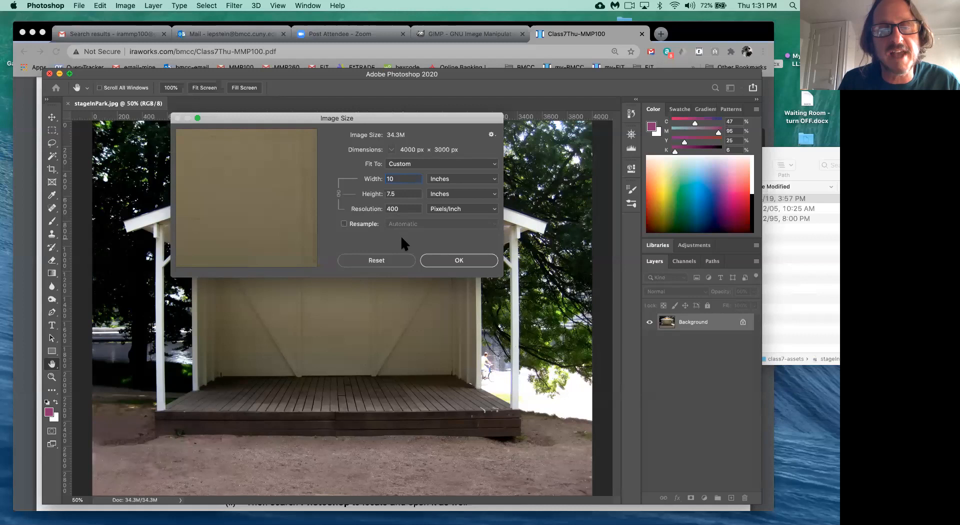
left_click(382, 257, "alt")
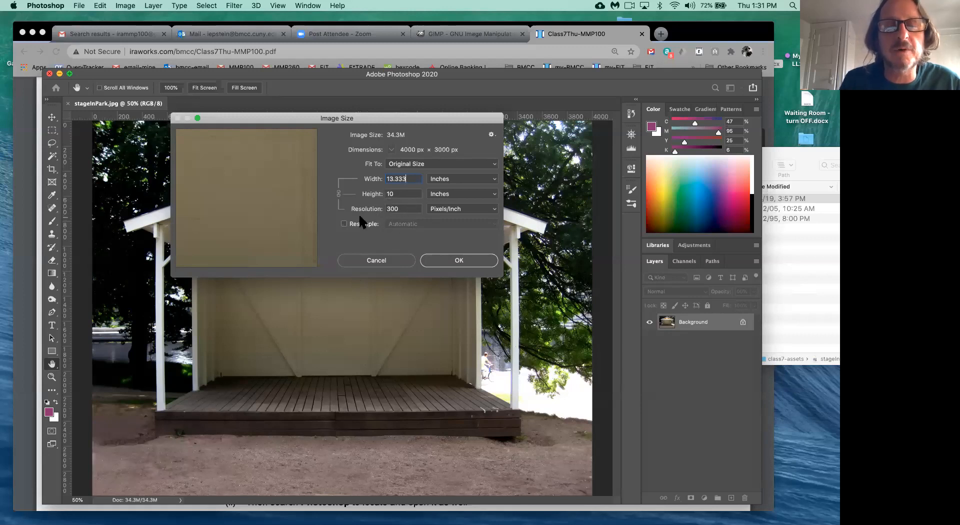
- With Resample on, preview a 10 in width (3000 x 2250 px), then cancel without resizing
left_click(344, 224)
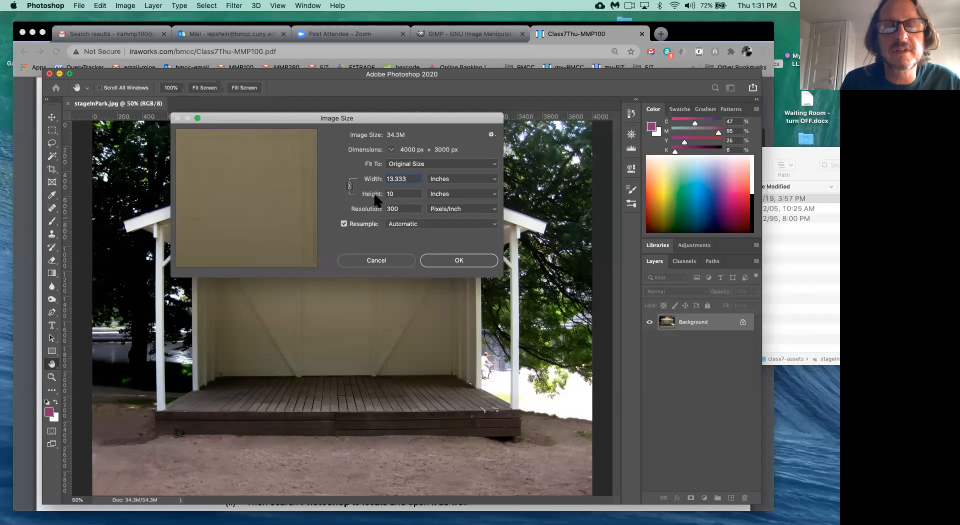
left_click_drag(412, 179, 368, 178)
type("10")
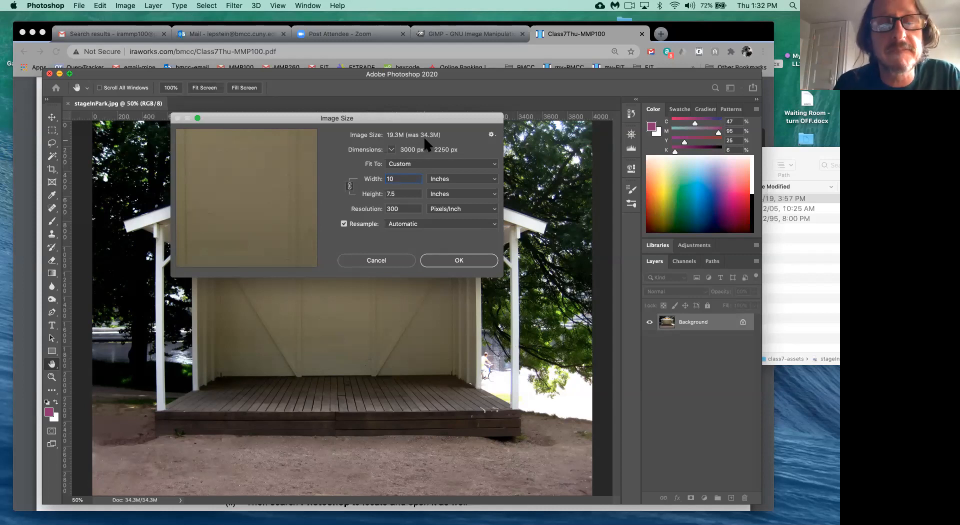
left_click(378, 261)
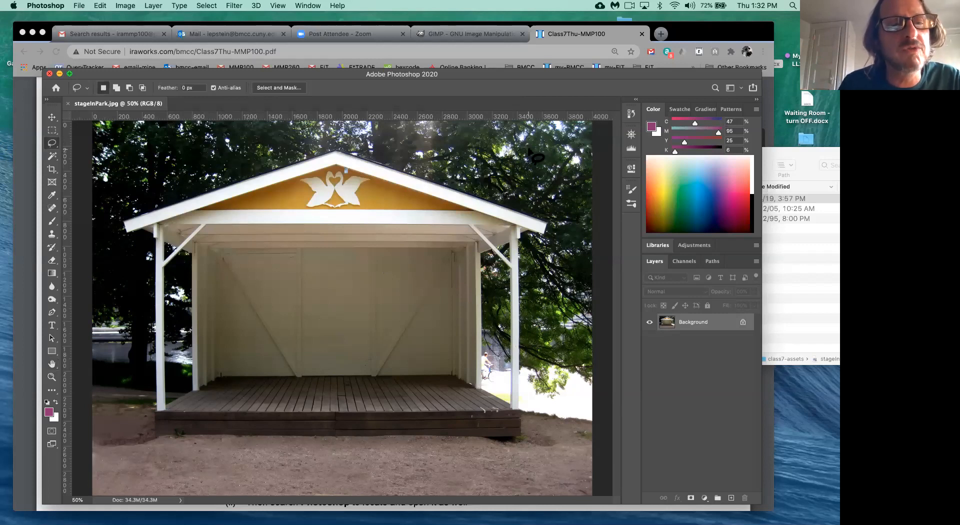
- Select the Crop tool and clear its preset width and height values
left_click(52, 170)
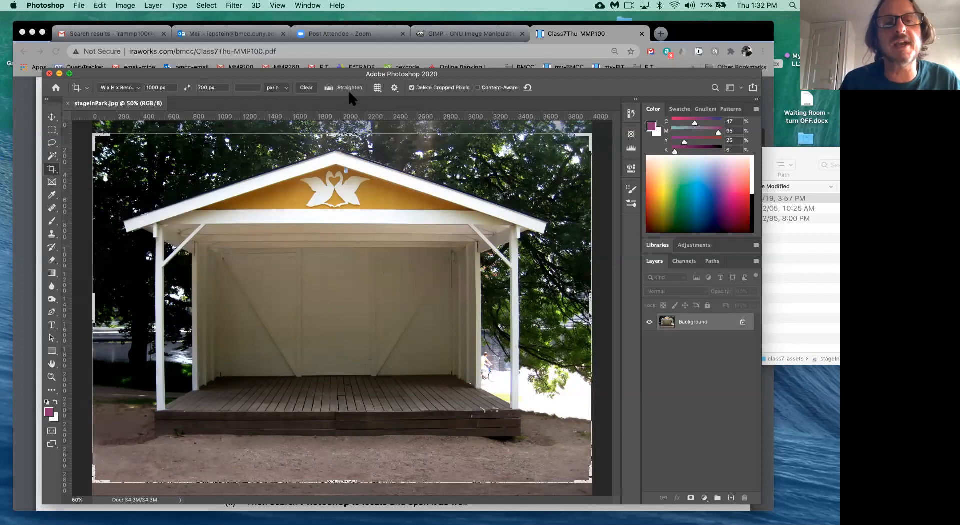
left_click(306, 88)
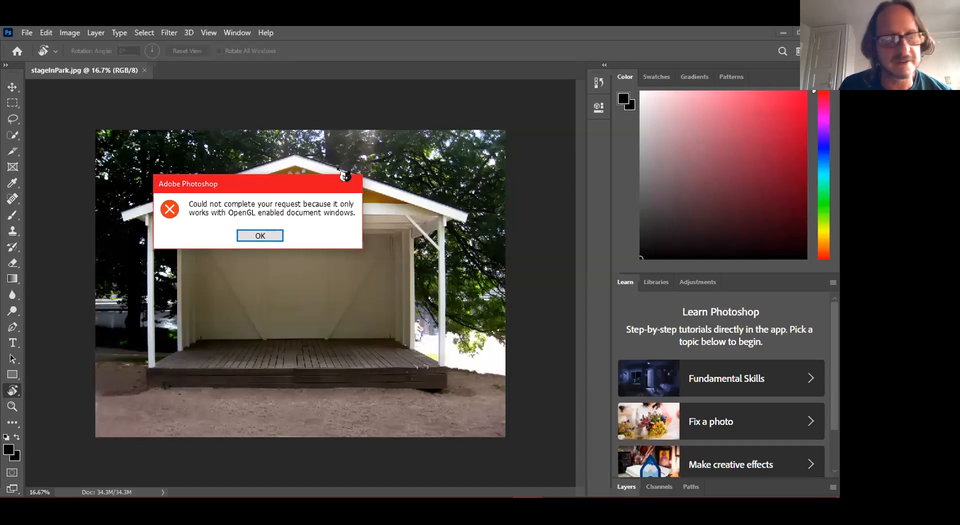
- Dismiss the OpenGL error, retry Rotate View, and close the reappearing error after moving it aside
key("Return")
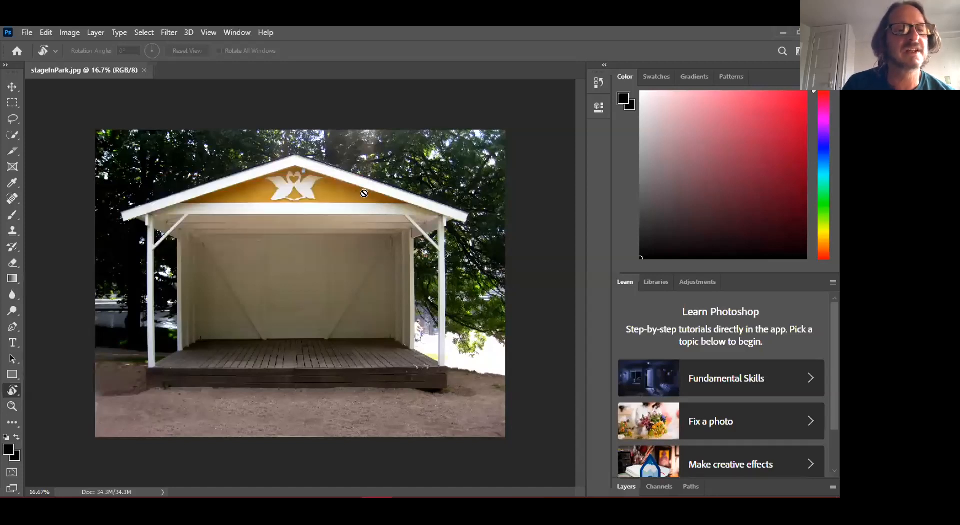
left_click(365, 193)
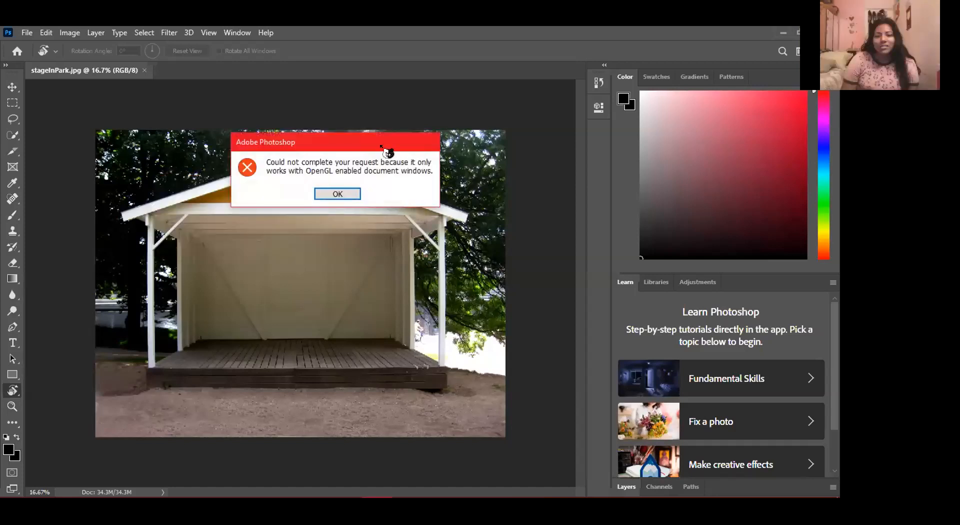
left_click_drag(385, 150, 258, 146)
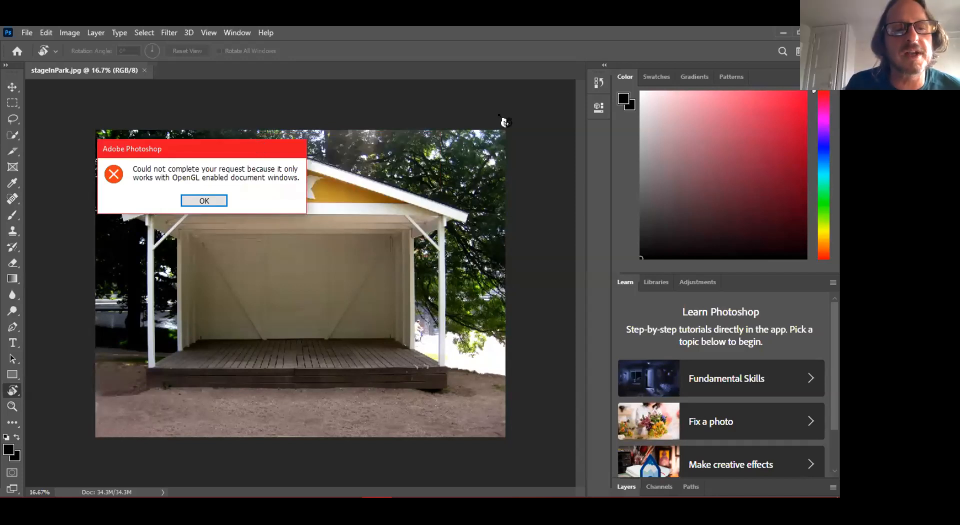
left_click_drag(259, 148, 506, 121)
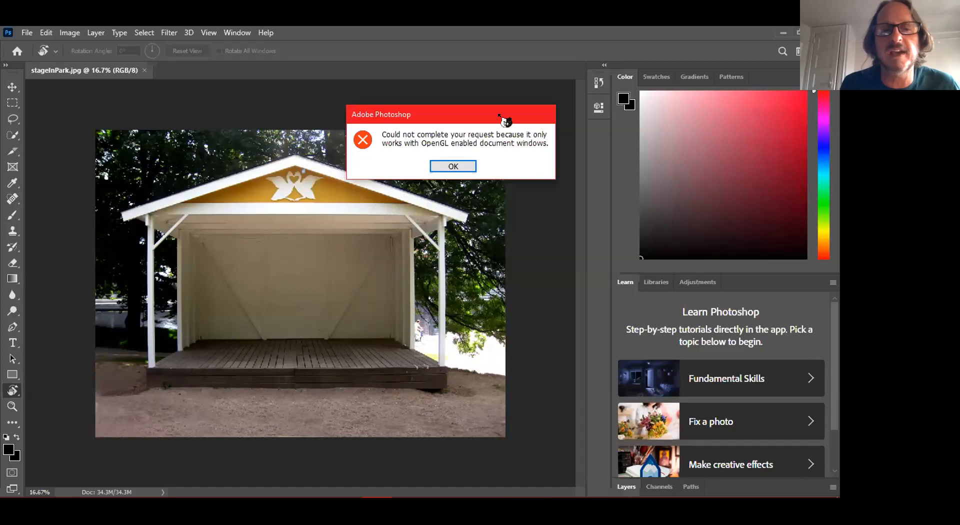
left_click(451, 164)
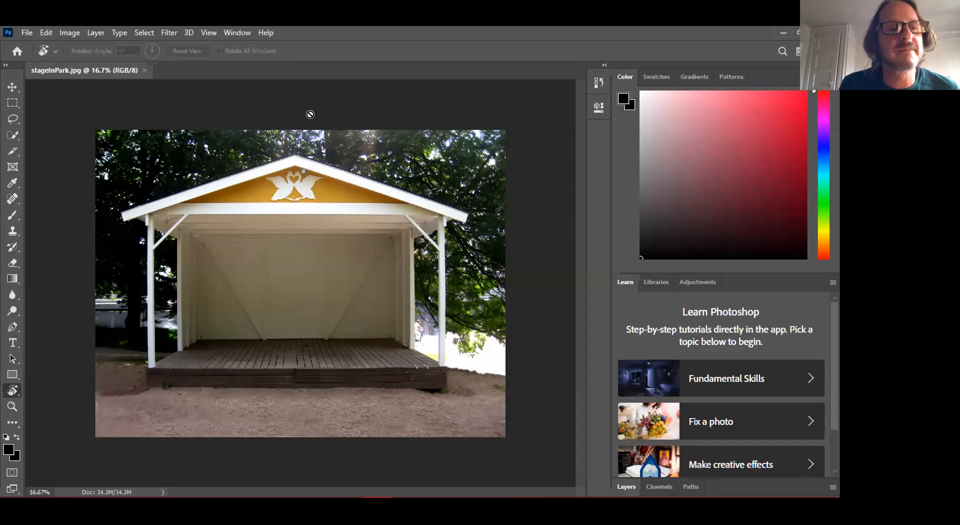
- Retry Rotate View twice more, dismissing each OpenGL error, and switch to the Slice tool
left_click(319, 186)
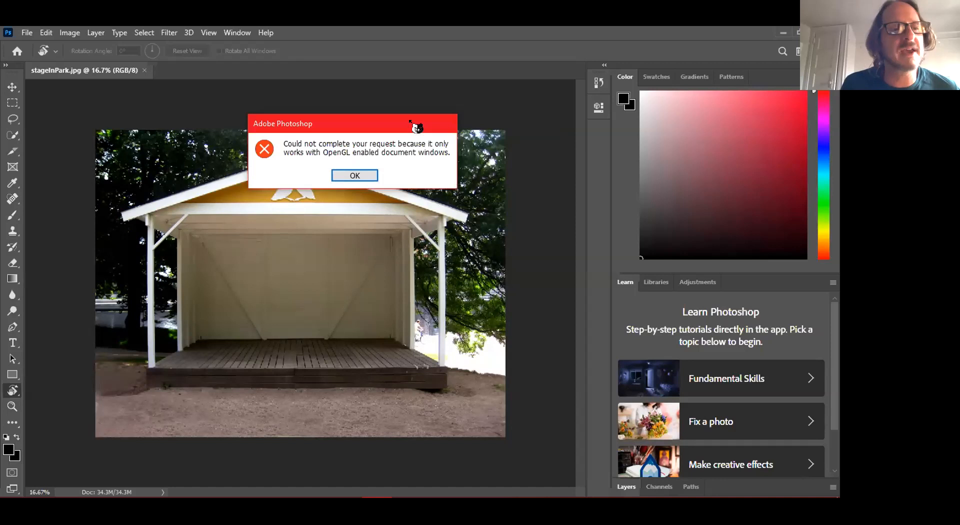
left_click(364, 176)
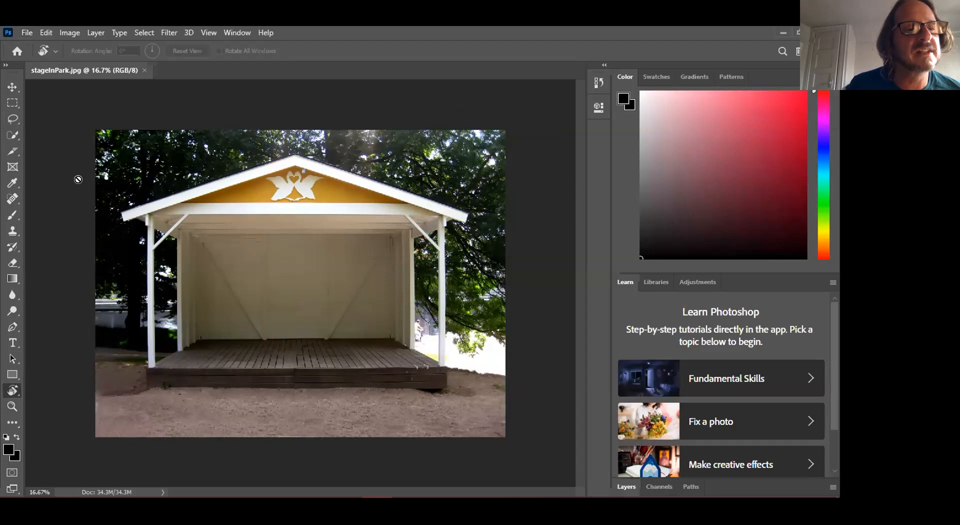
left_click(88, 187)
left_click(363, 177)
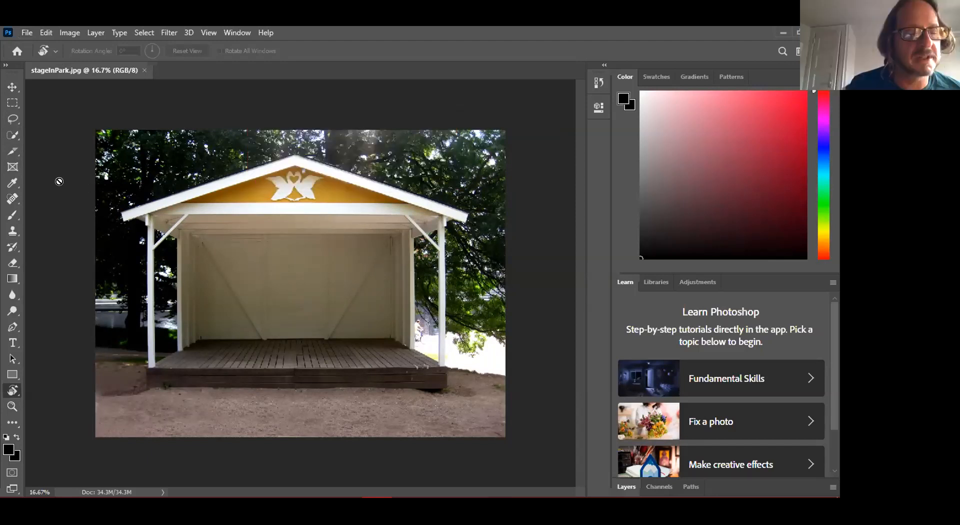
key("c")
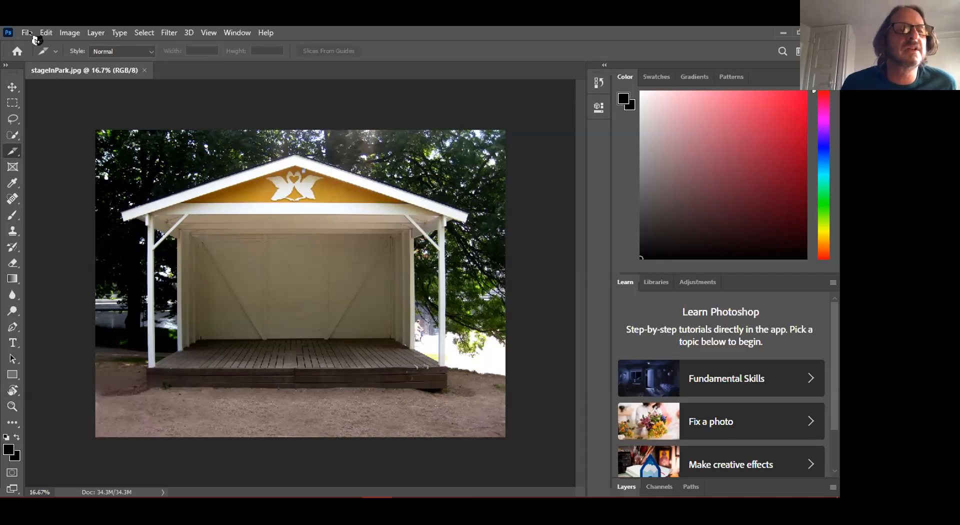
- Browse the File menu's commands, then bring up the Edit menu over the stage photo
left_click(30, 33)
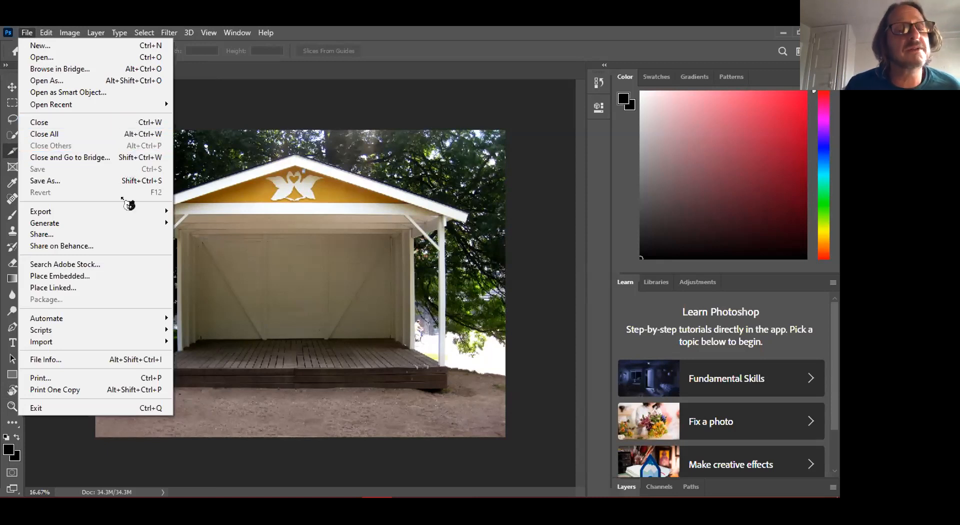
mouse_move(50, 35)
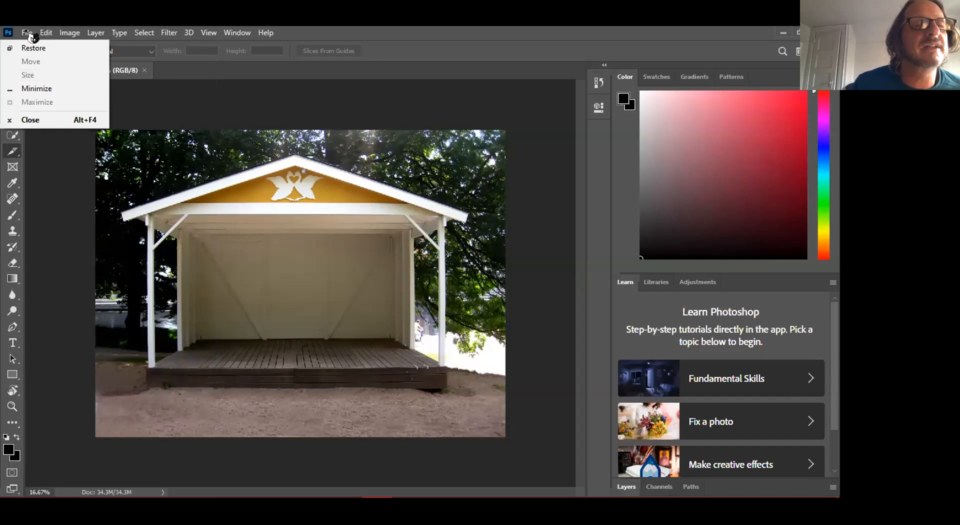
left_click(31, 34)
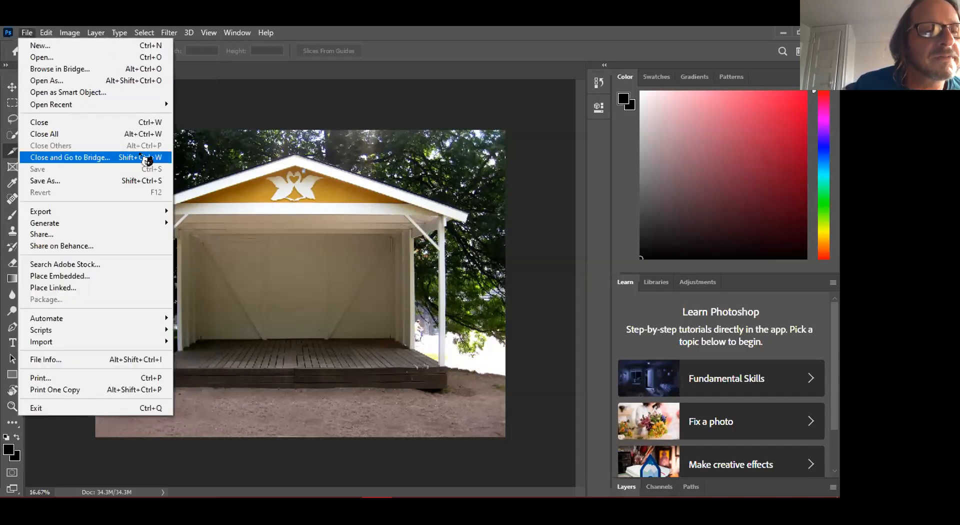
mouse_move(155, 108)
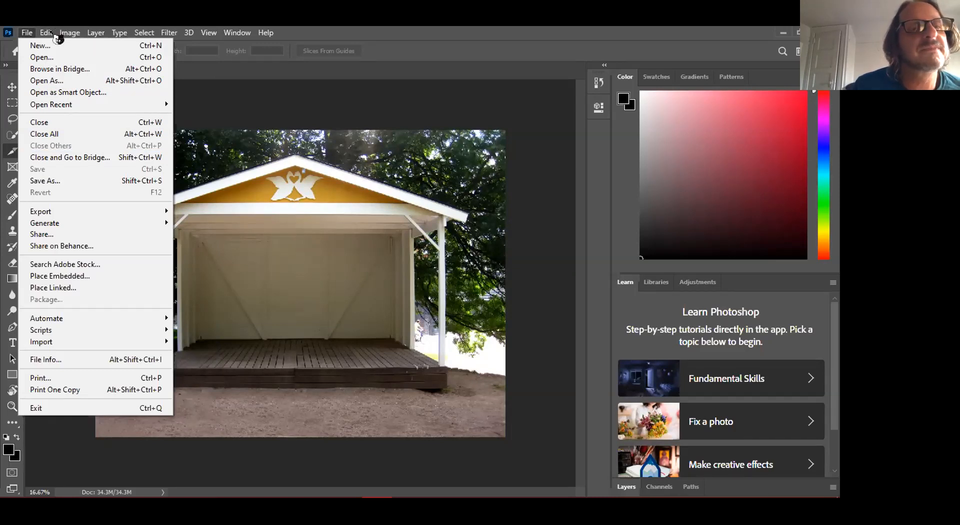
mouse_move(50, 33)
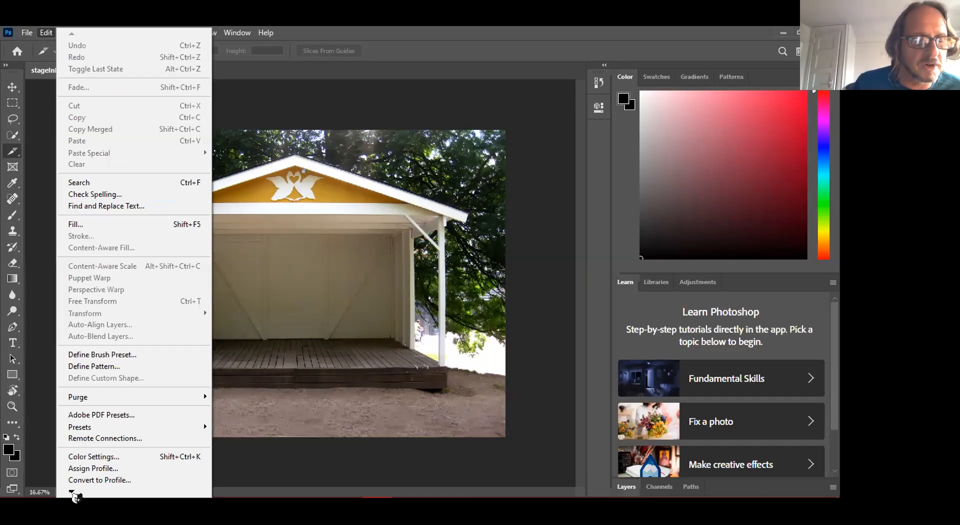
- Scroll to the bottom of the Edit menu and choose Preferences > Performance
left_click(73, 493)
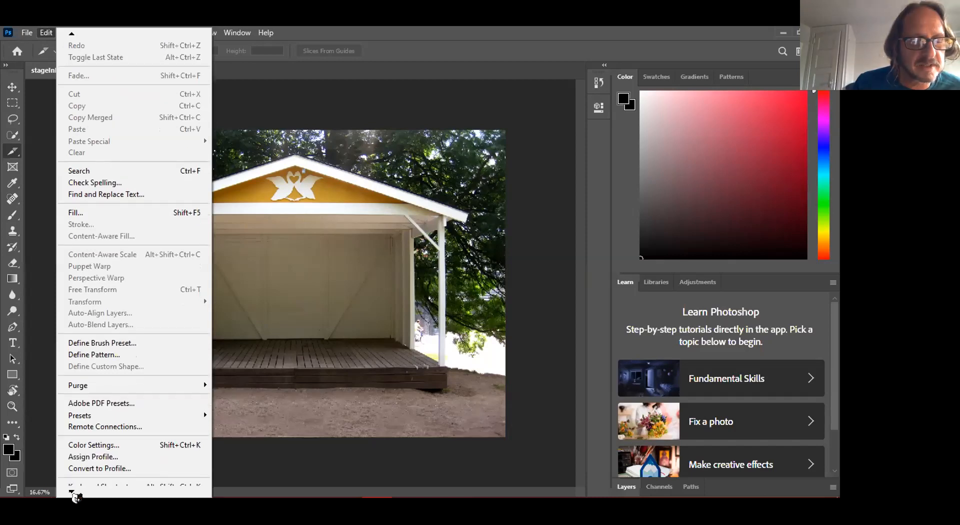
left_click(73, 493)
left_click(73, 493)
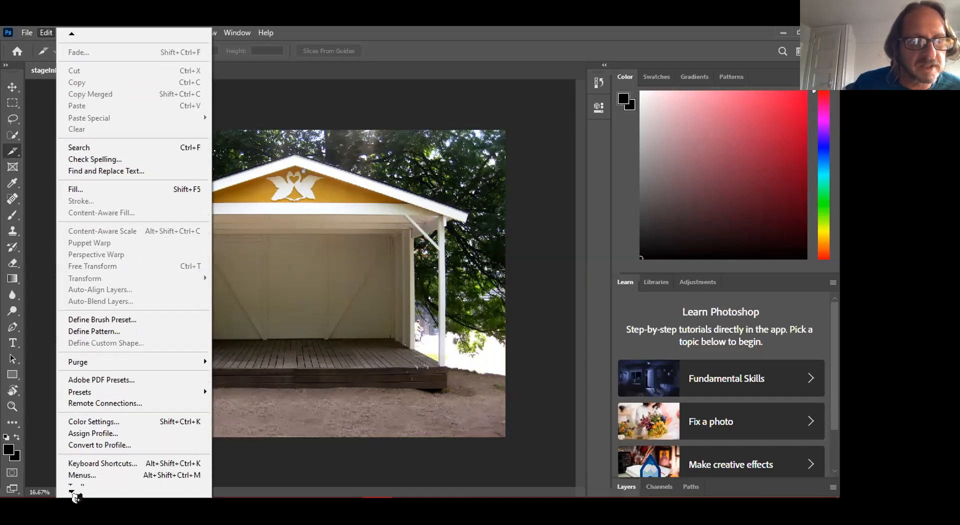
left_click(73, 493)
left_click(73, 493)
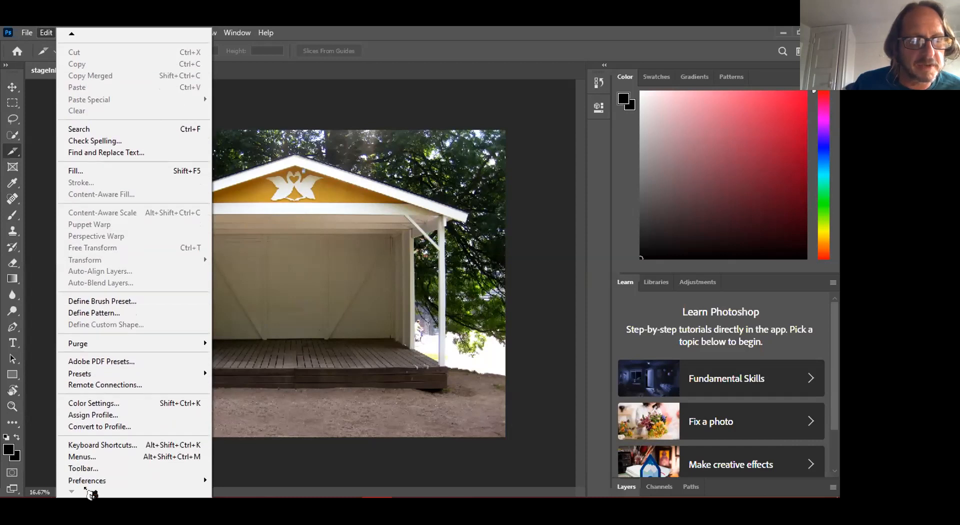
mouse_move(199, 482)
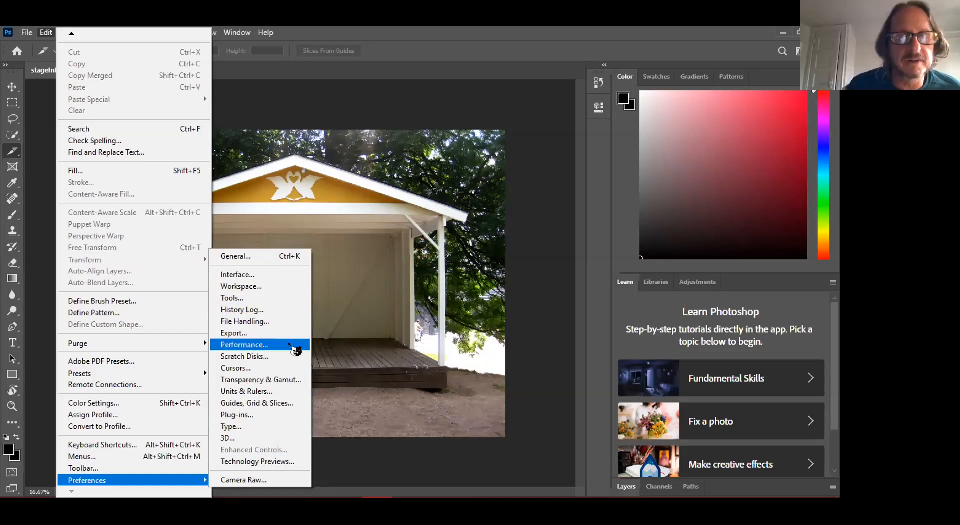
left_click(296, 350)
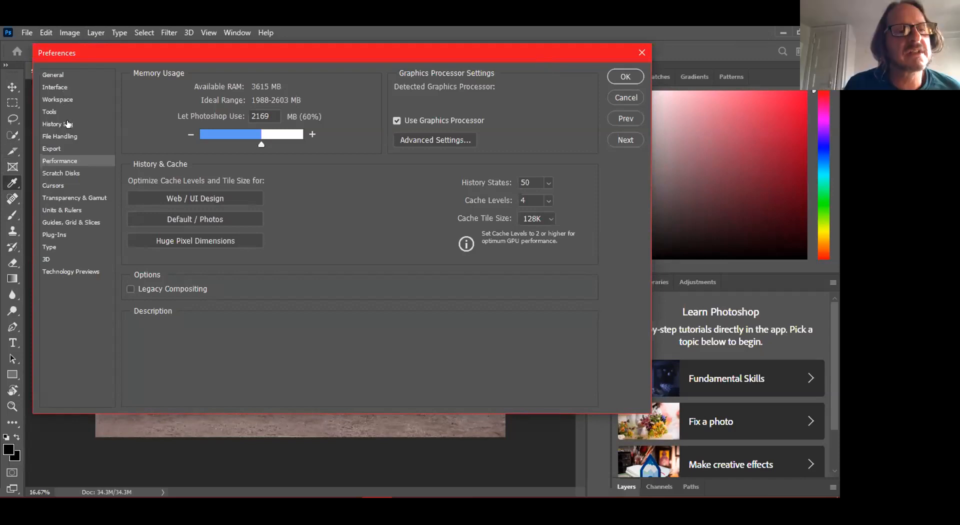
- View the Scratch Disks preferences, then switch to the File Handling page
left_click(72, 175)
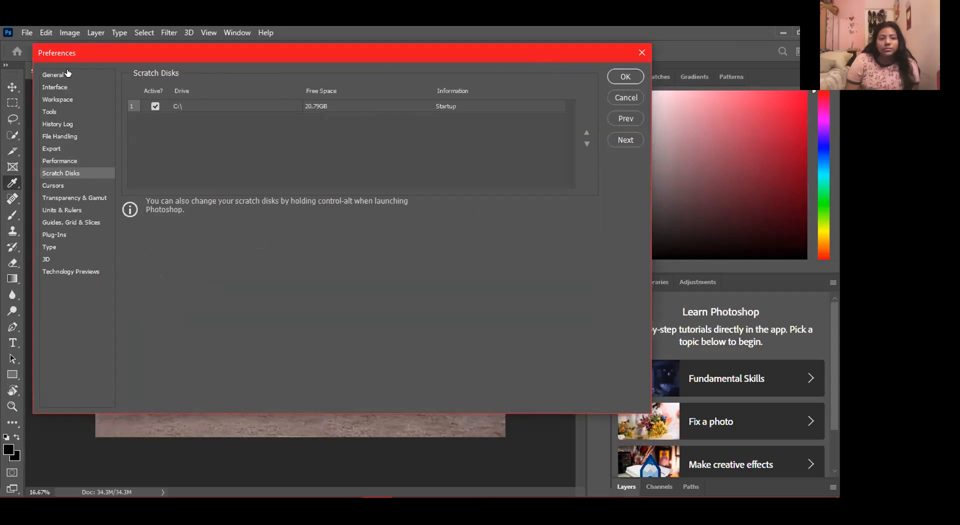
left_click(75, 136)
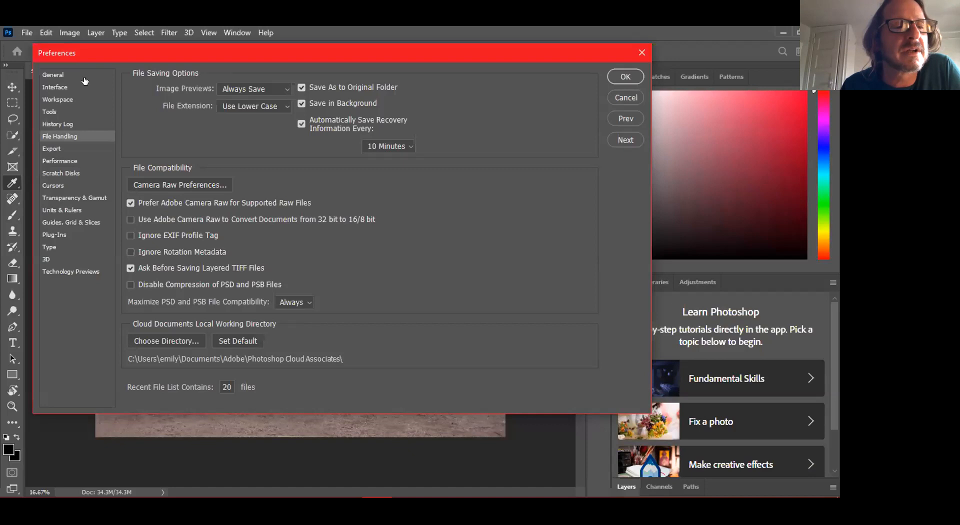
- Return to the Performance page and uncheck Use Graphics Processor
left_click(68, 160)
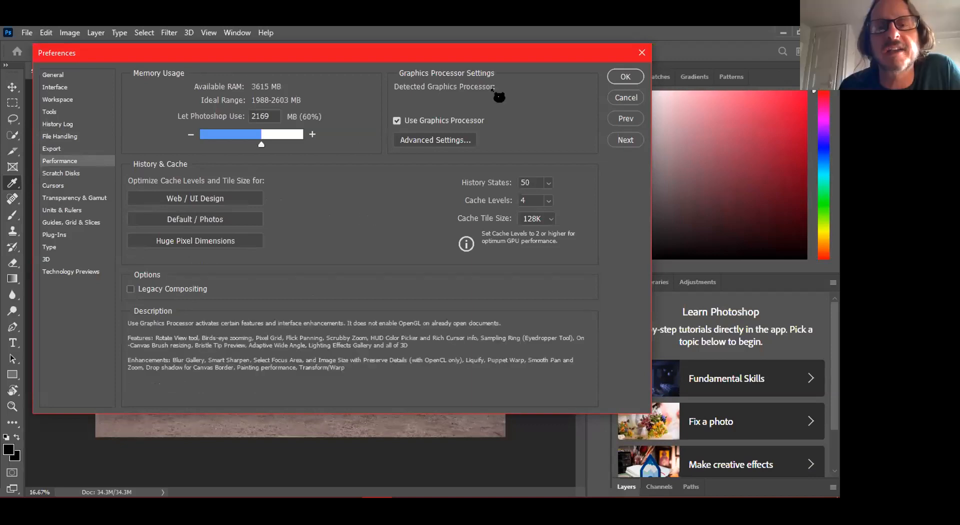
left_click(397, 122)
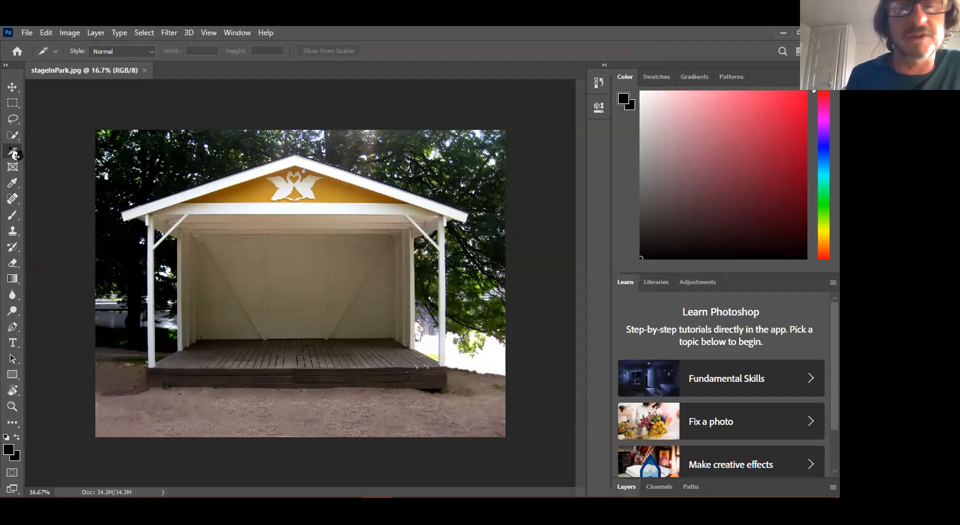
- Pick the Crop Tool from the Slice tool group and drag the crop frame's top-left corner
right_click(82, 161)
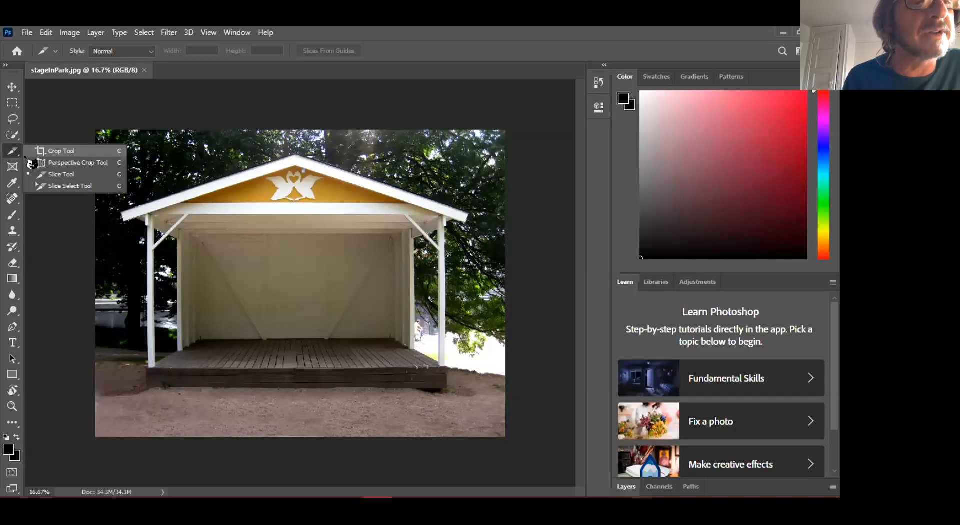
left_click(72, 158)
key("c")
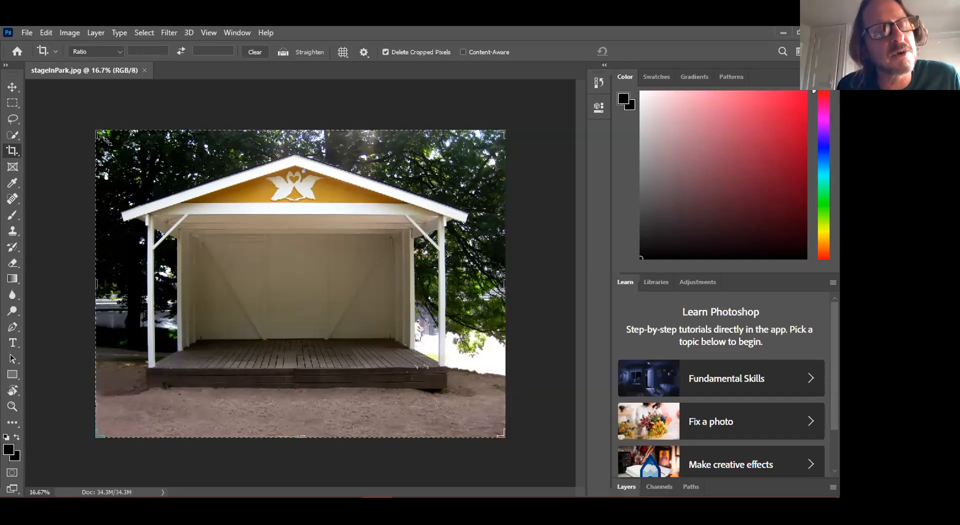
left_click_drag(93, 131, 96, 129)
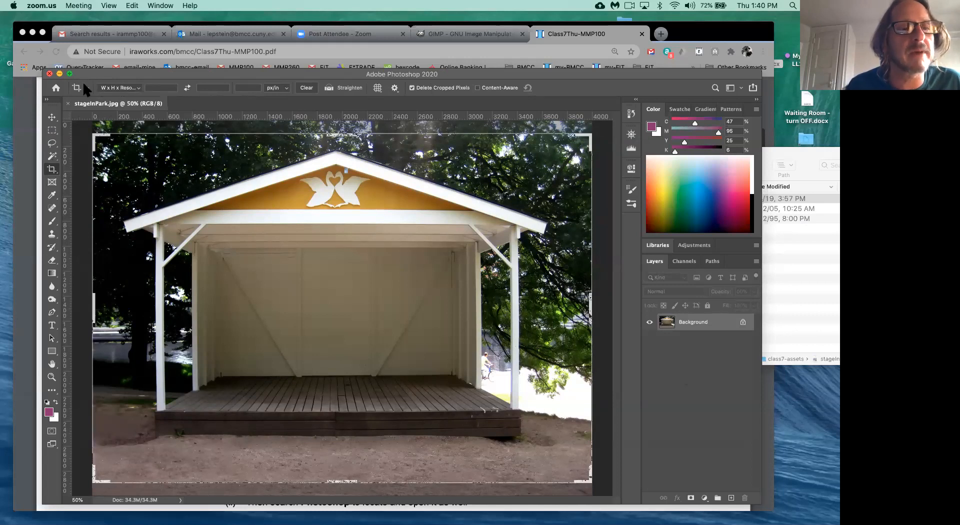
- Switch the crop preset to Ratio and back to W x H x Resolution, then commit the crop
left_click(121, 88)
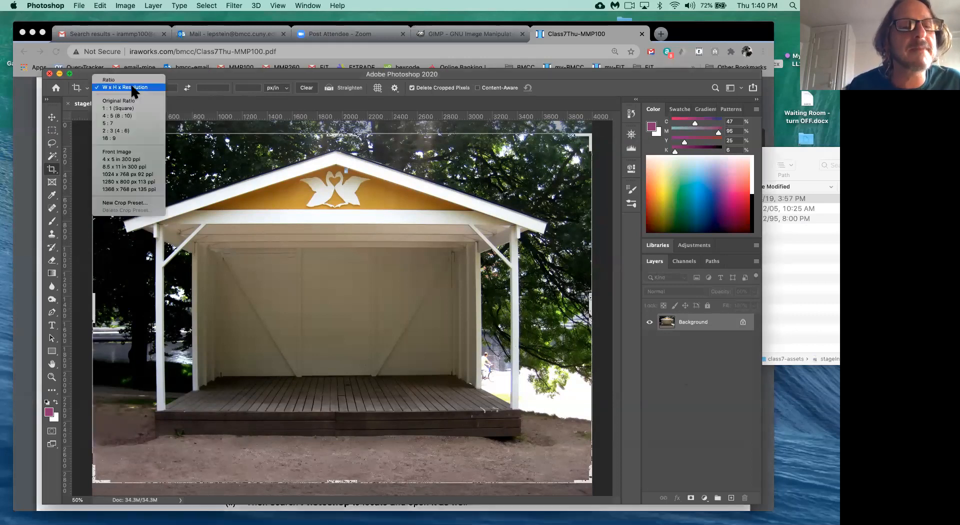
left_click(118, 81)
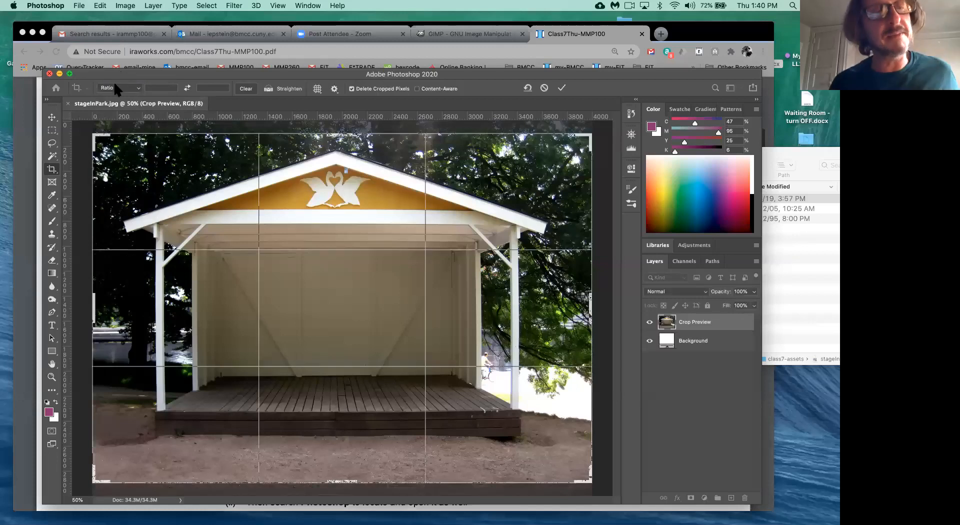
left_click(139, 92)
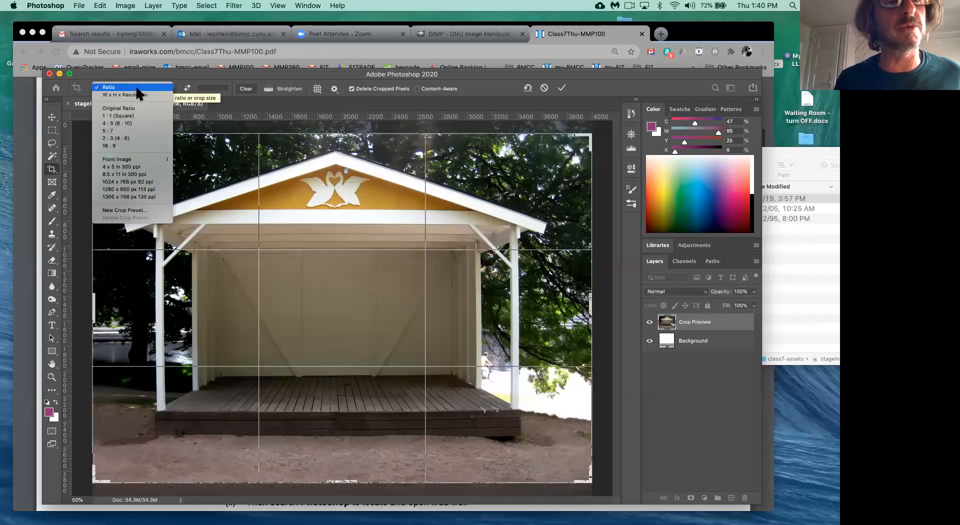
left_click(136, 94)
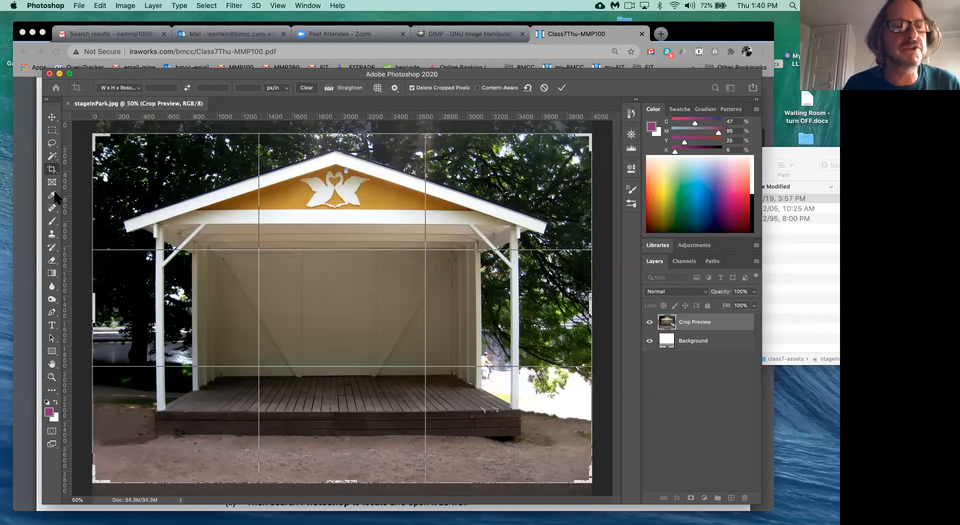
key("Return")
- Try the Spot Healing Brush and Clone Stamp, then return to the Crop tool's preset list
left_click(52, 209)
left_click(52, 234)
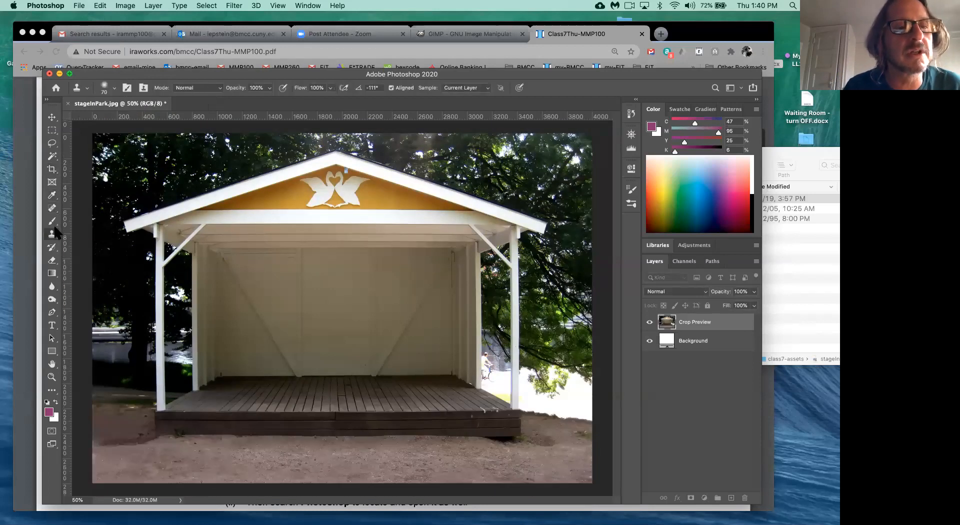
left_click(52, 170)
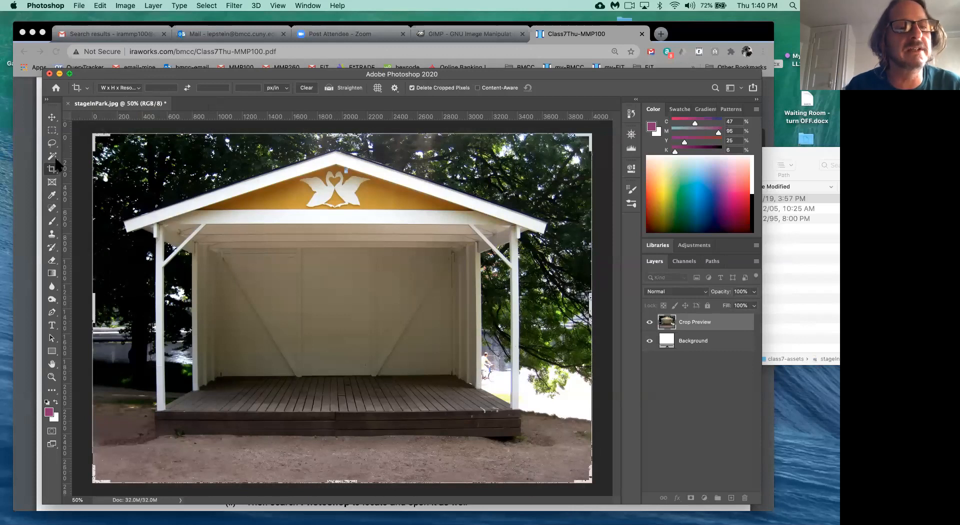
left_click(136, 87)
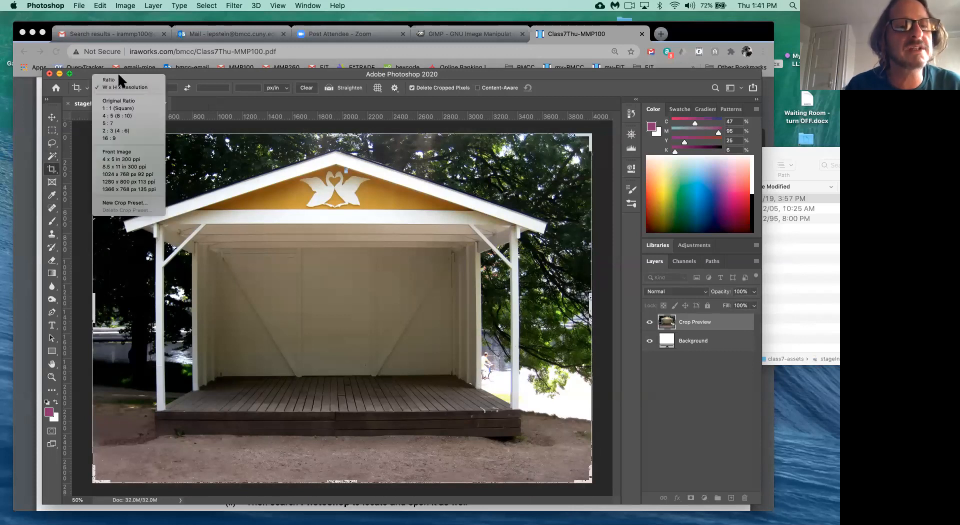
left_click(131, 80)
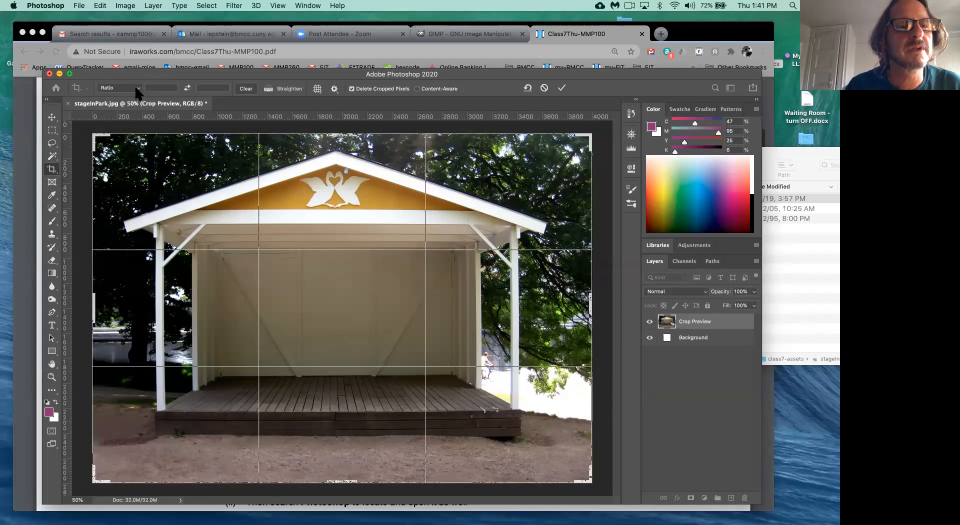
- Choose W x H x Resolution from the Crop tool's preset dropdown
left_click(133, 88)
left_click(133, 92)
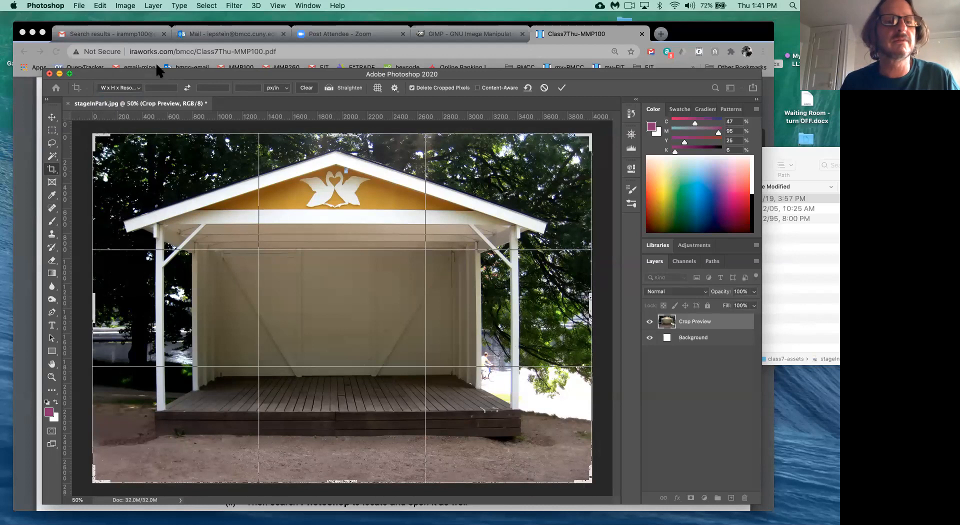
- Move the Photoshop window down to reveal the class handout and capture a full-screen screenshot
left_click_drag(156, 74, 170, 203)
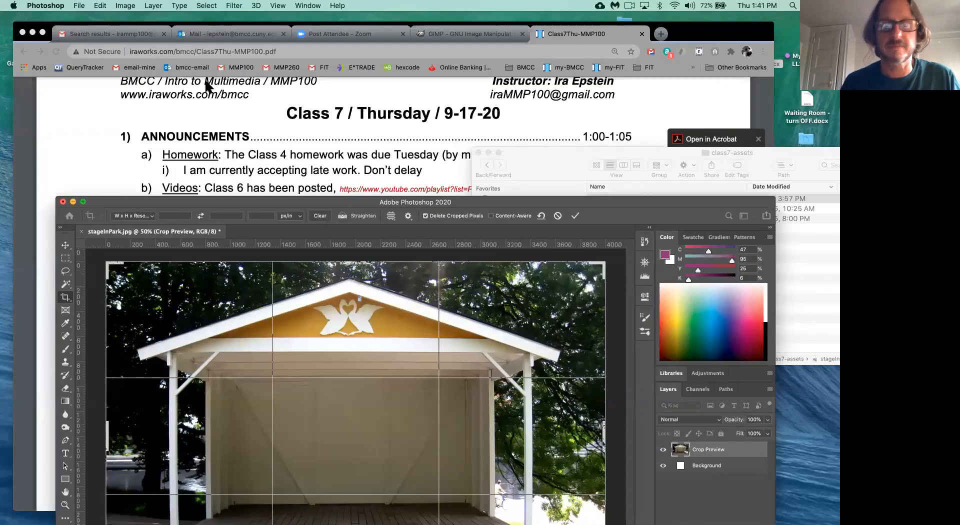
key("super+shift+3")
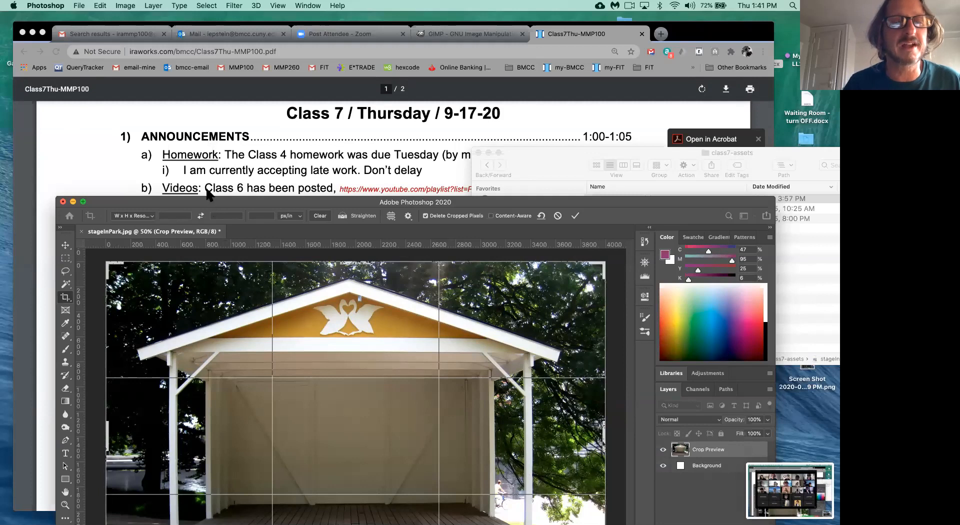
- Move the Photoshop window back up and place the cursor in the crop Width field
left_click_drag(210, 202, 216, 112)
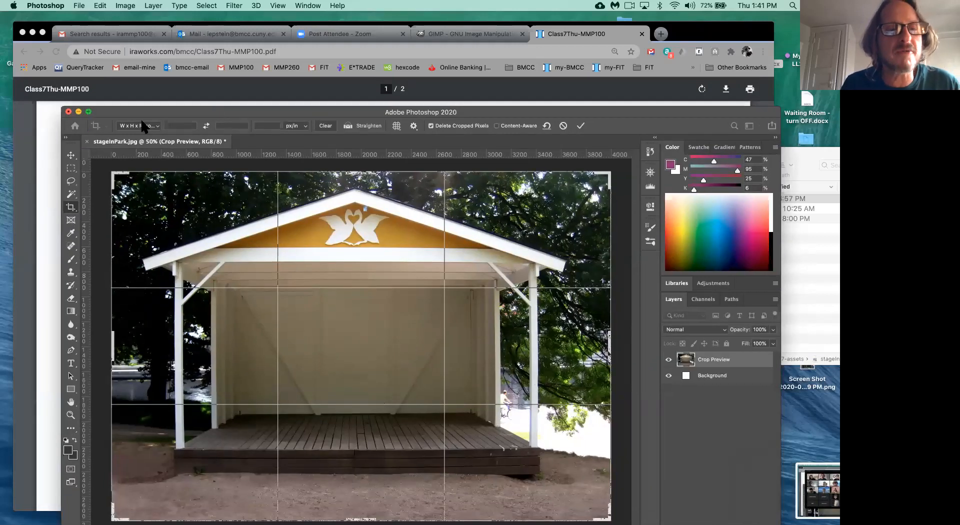
left_click(179, 126)
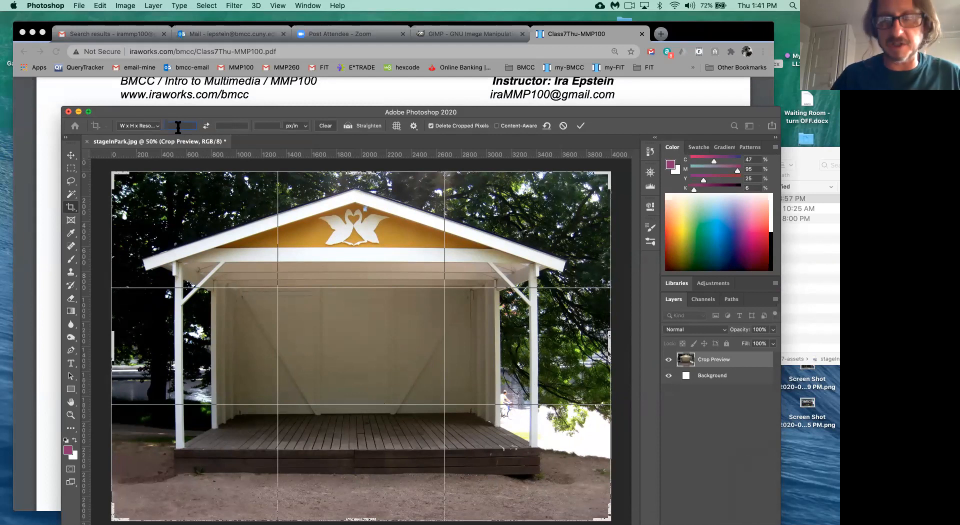
- Enter a crop size of 1000 px wide, 700 px high, at 72 ppi resolution
type("1000")
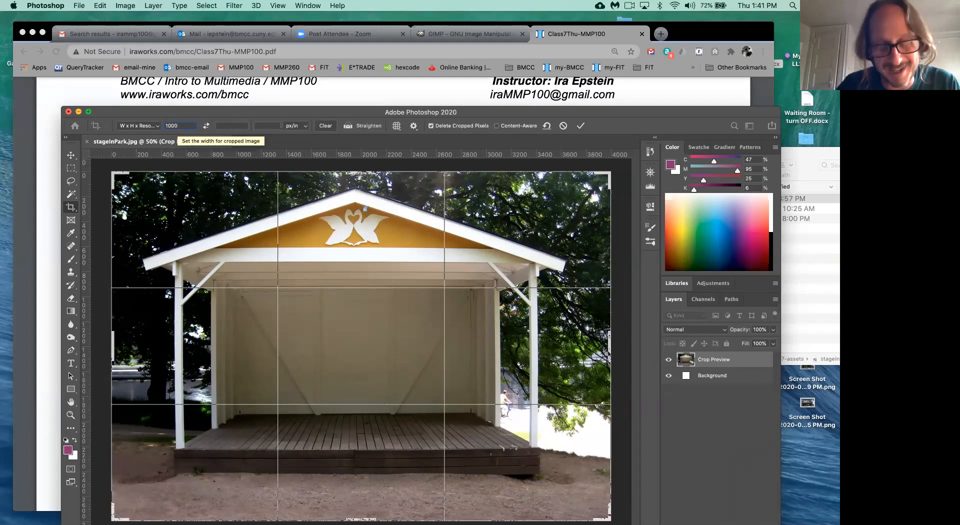
type("px")
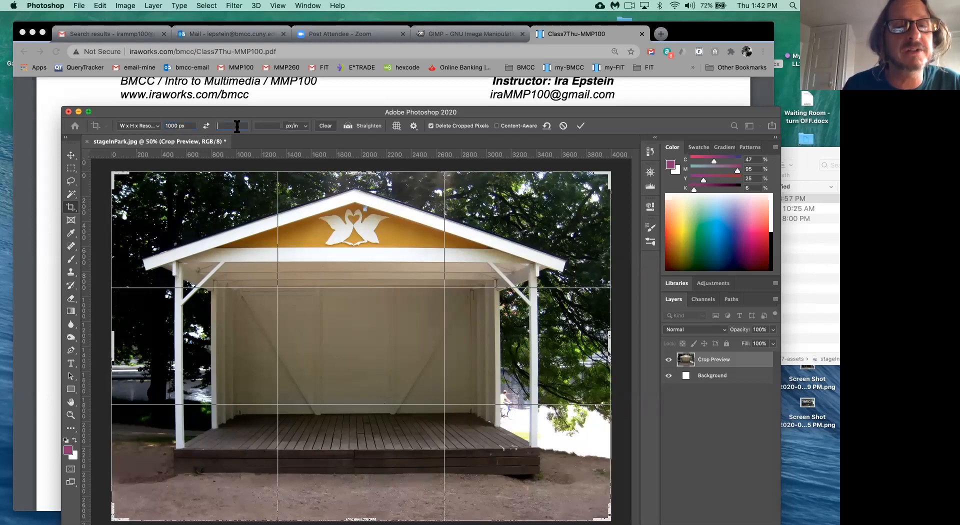
type("700px")
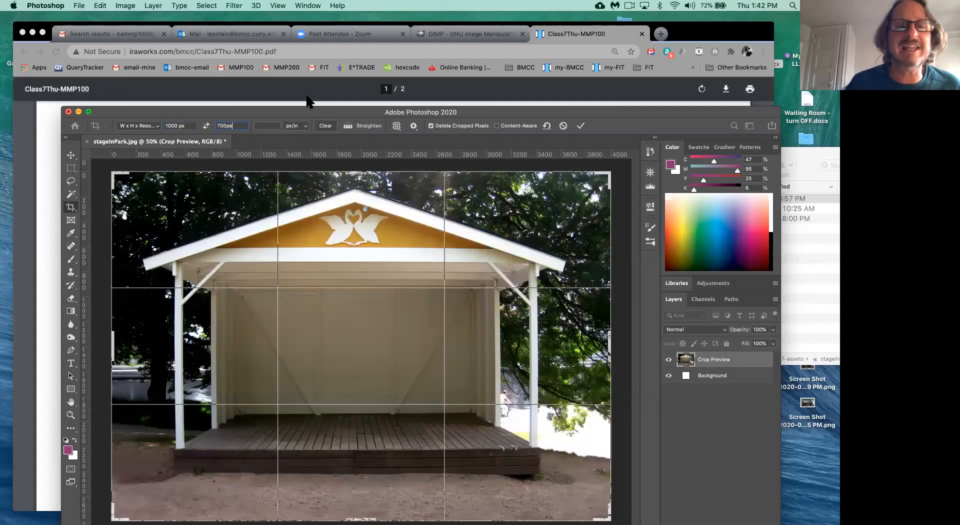
left_click_drag(299, 108, 280, 86)
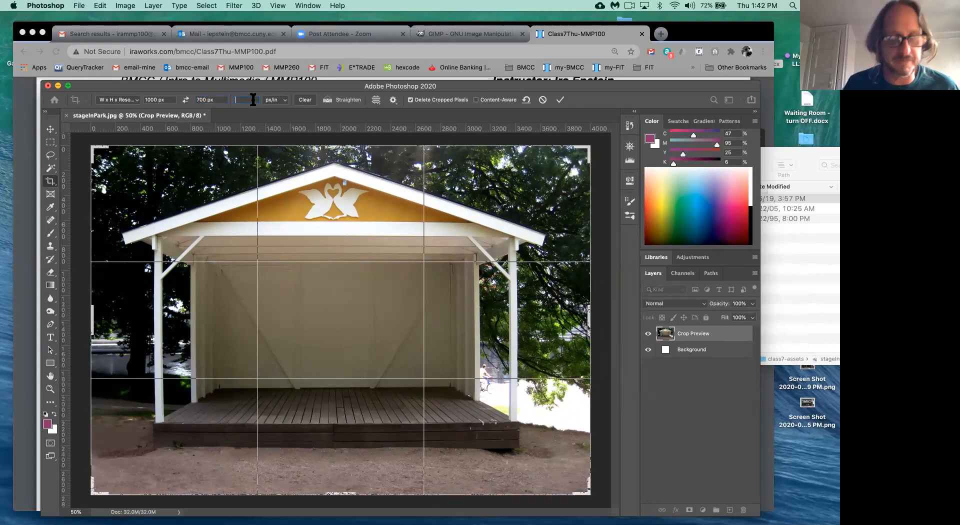
type("2")
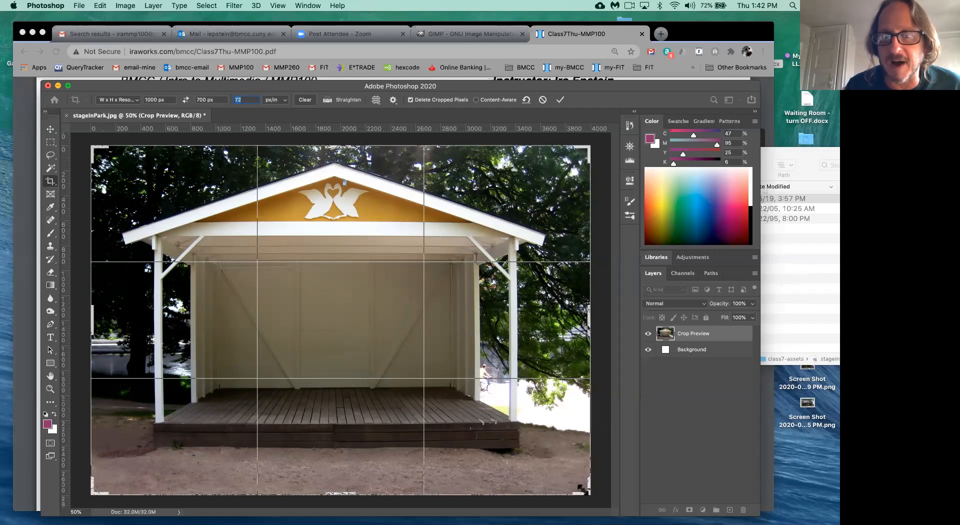
- Resize the 1000 × 700 crop frame from its corners and shift it to center the whole stage
left_click_drag(588, 495, 582, 492)
left_click_drag(583, 491, 499, 430)
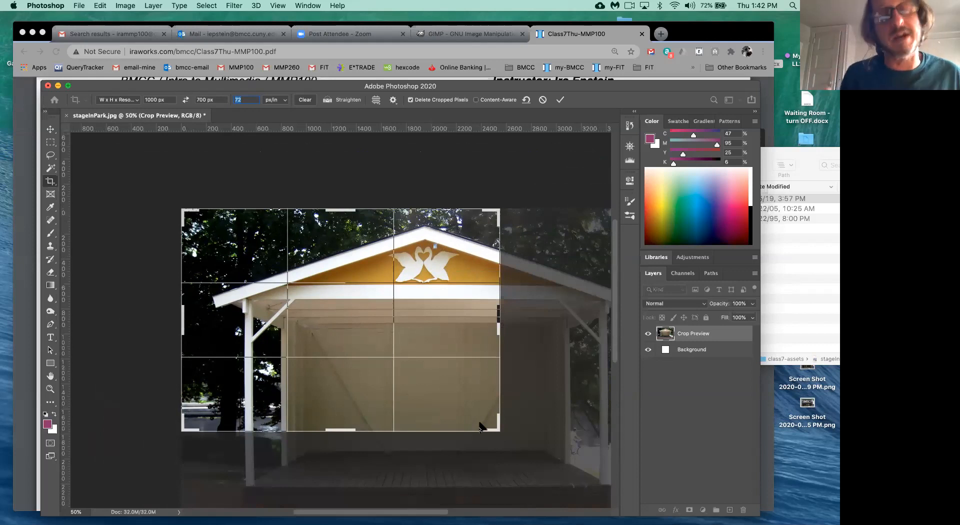
left_click_drag(497, 430, 470, 409)
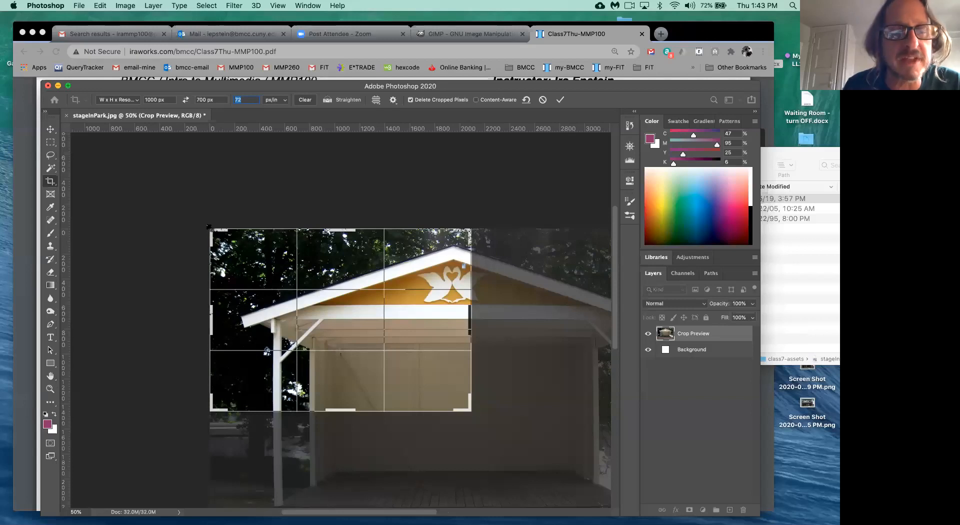
left_click_drag(300, 300, 300, 300)
left_click_drag(210, 230, 281, 282)
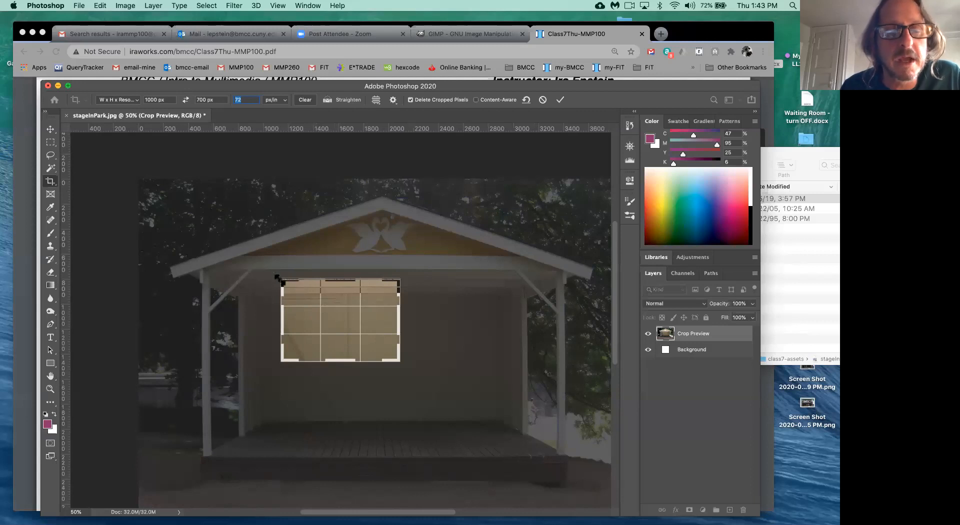
left_click_drag(277, 277, 270, 273)
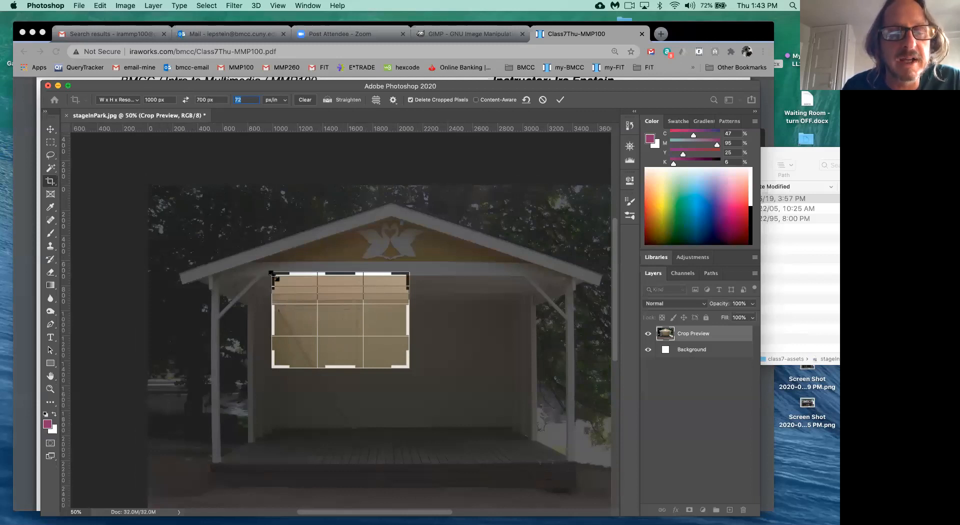
left_click_drag(270, 271, 214, 232)
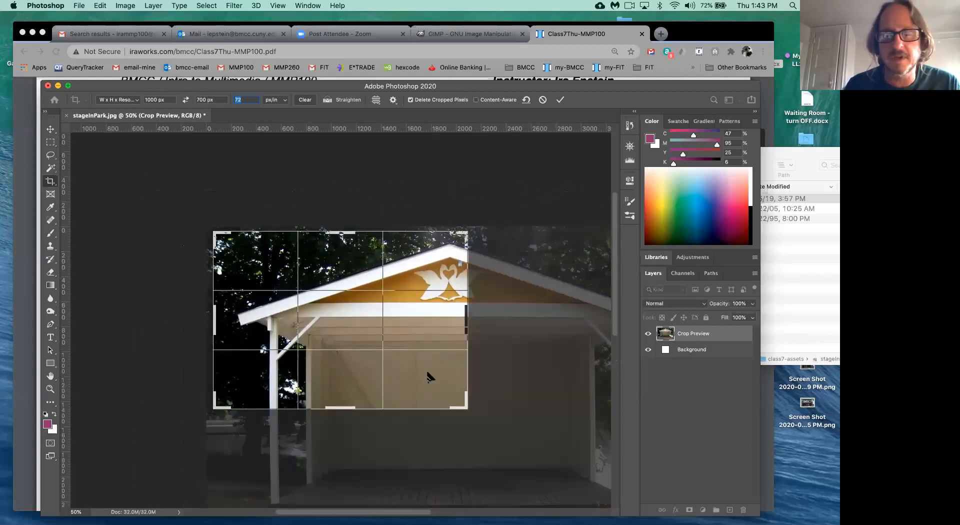
left_click_drag(470, 414, 582, 480)
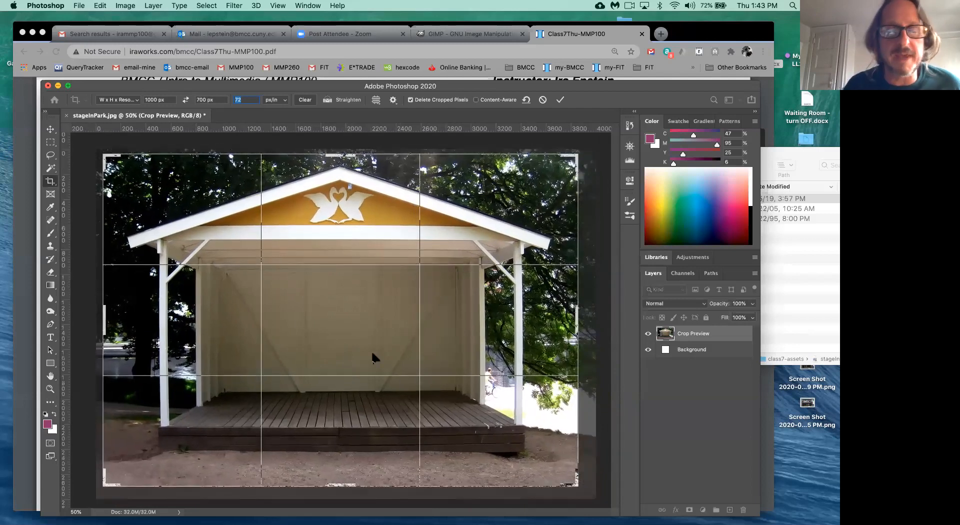
mouse_move(335, 349)
left_mouse_down()
mouse_move(411, 353)
mouse_move(356, 353)
mouse_move(366, 345)
left_mouse_up()
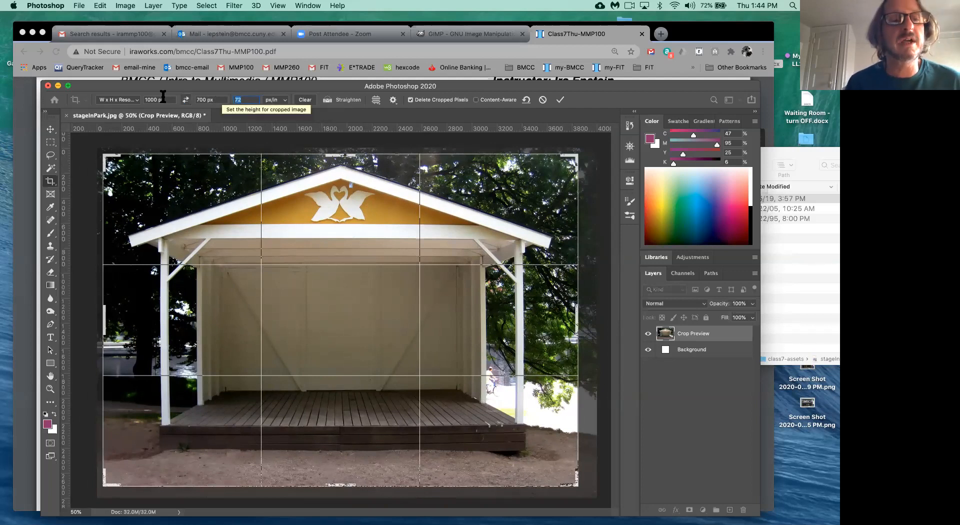
- Keep the W x H x Resolution preset and commit the 1000 × 700 px crop
left_click(132, 100)
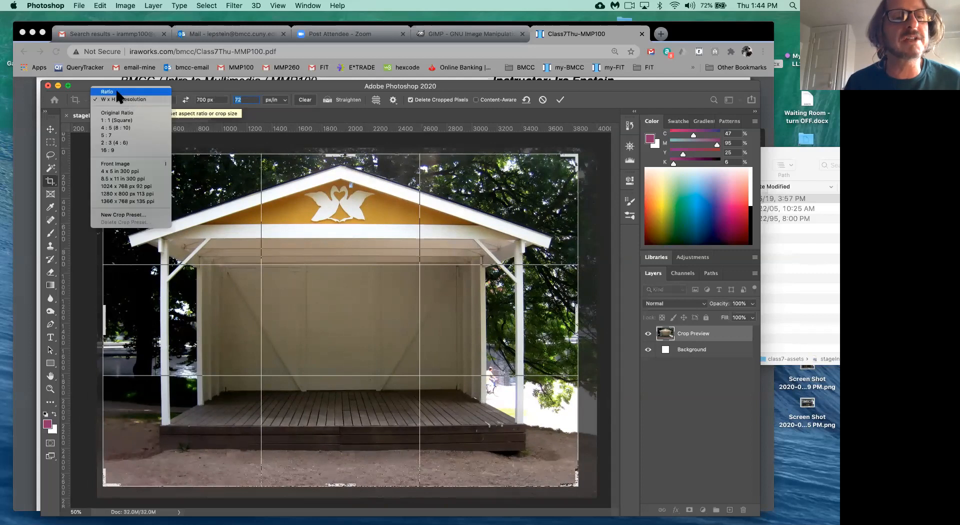
left_click(120, 100)
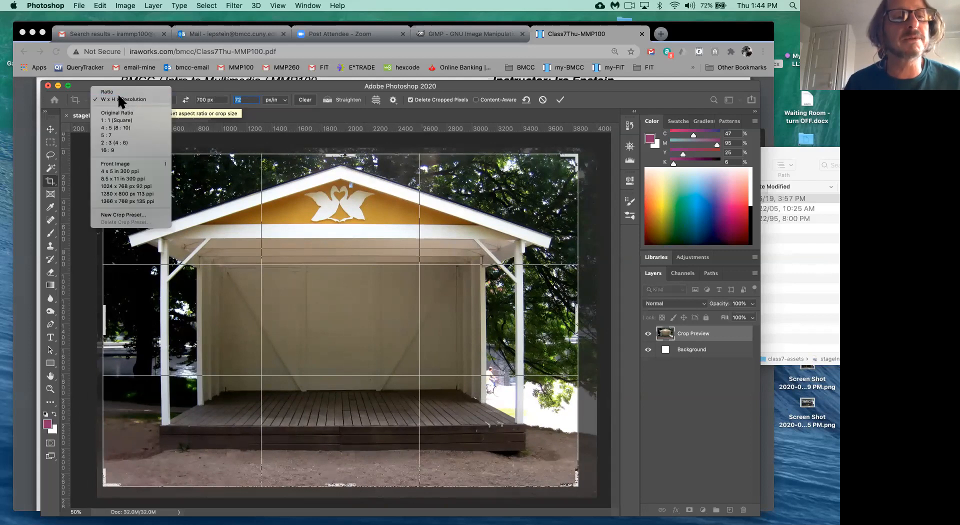
left_click(411, 288)
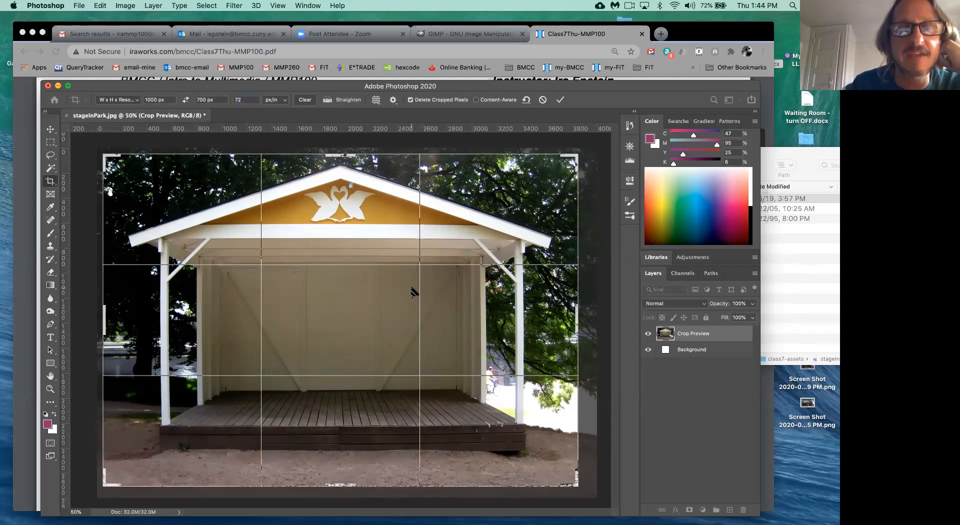
key("Return")
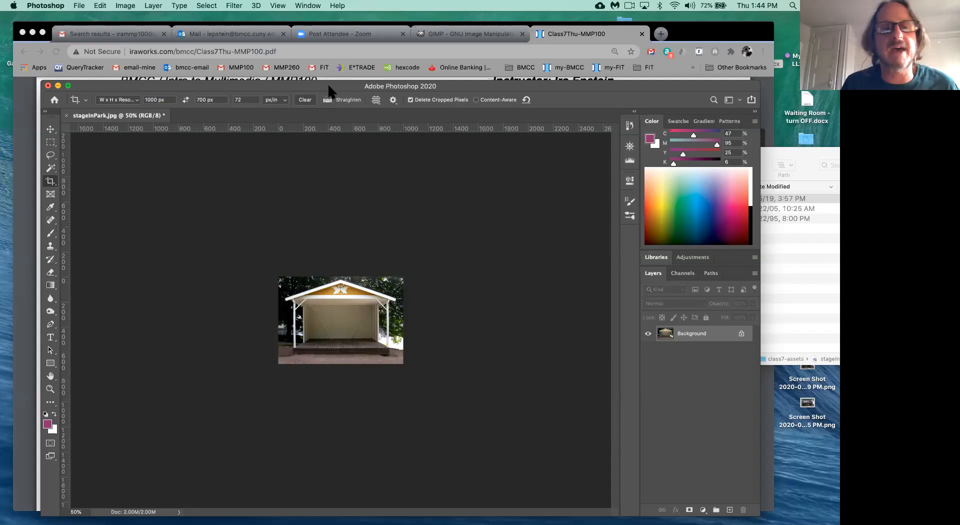
- Fit the cropped stage image in the window with View > Fit on Screen
left_click_drag(332, 96, 332, 77)
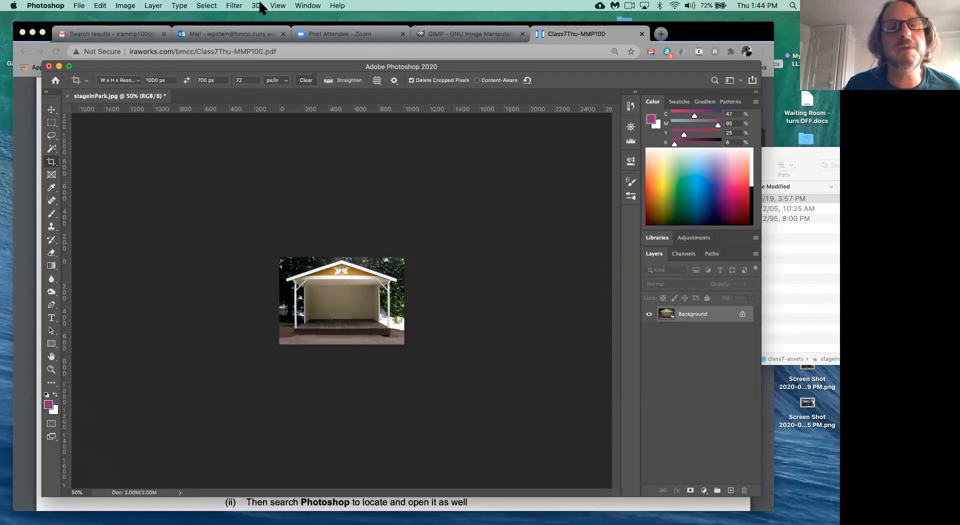
left_click(278, 5)
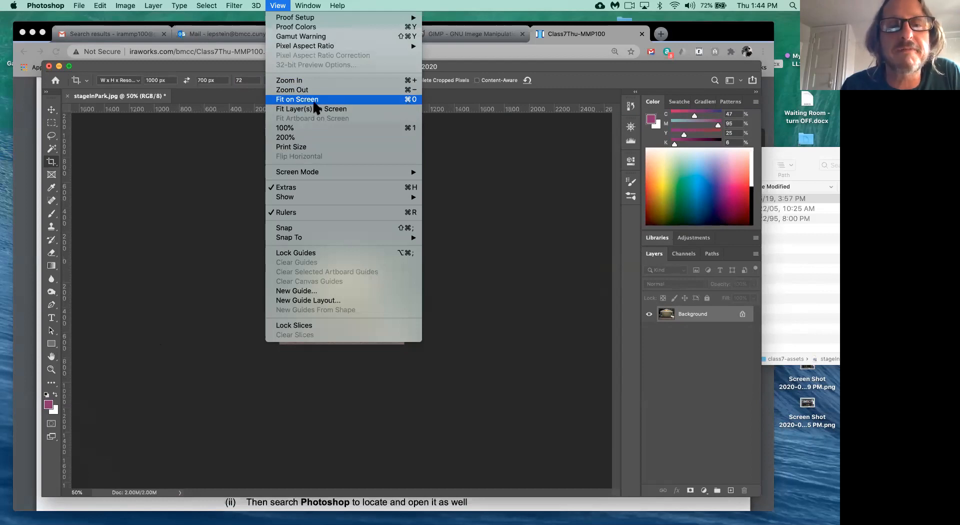
left_click(410, 100)
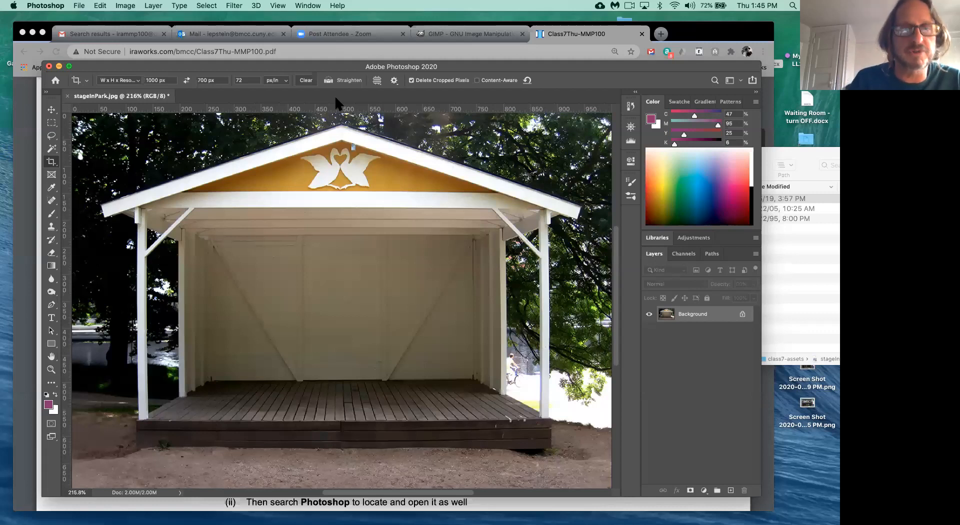
left_click(278, 6)
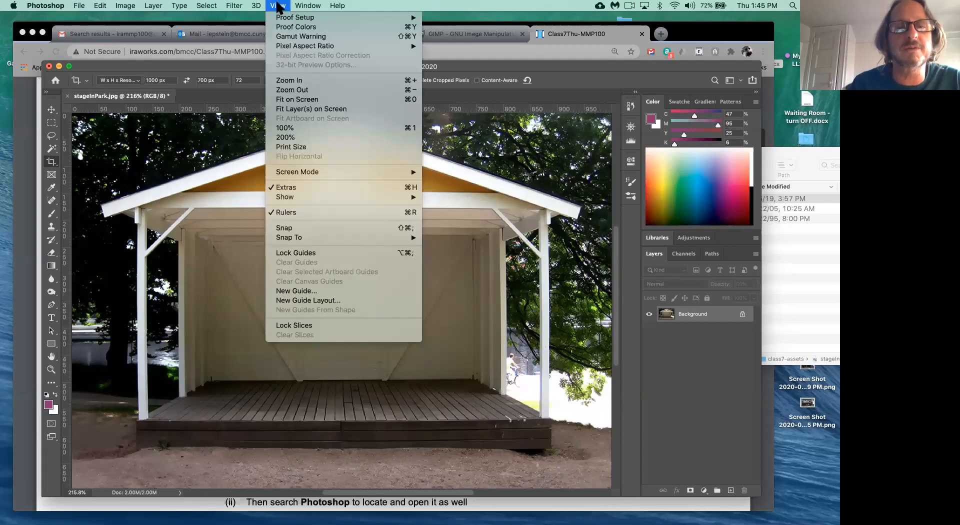
left_click(277, 4)
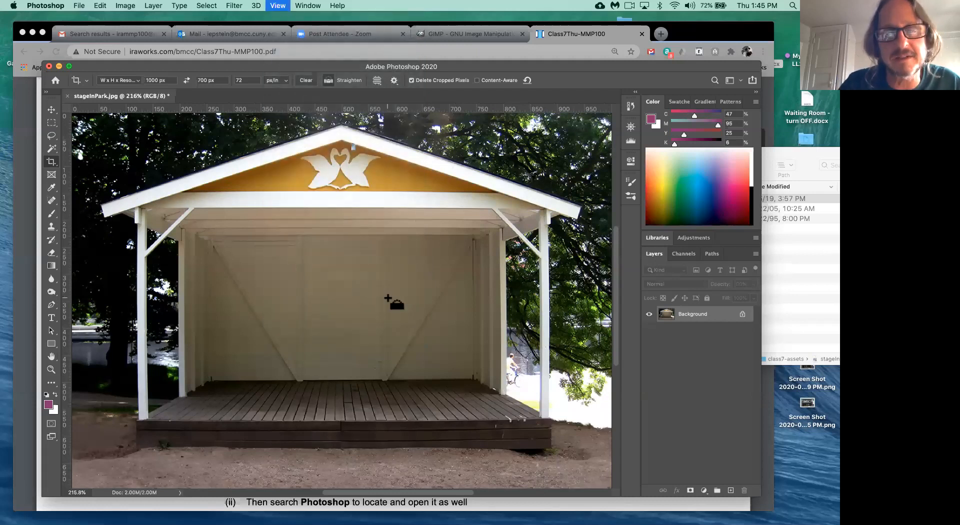
- Zoom out to 50%, then back in to view the image at 200%
key("super+minus")
key("super+minus")
key("super+minus")
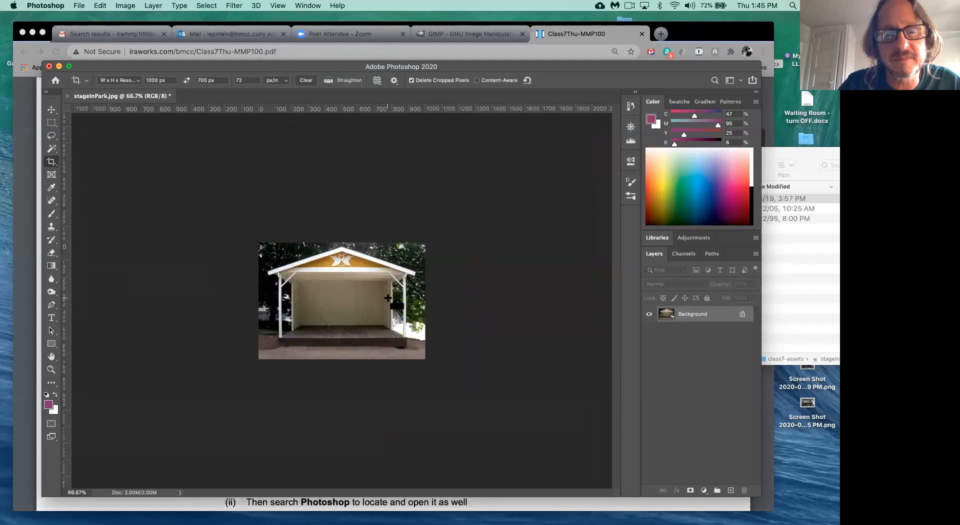
key("super+minus")
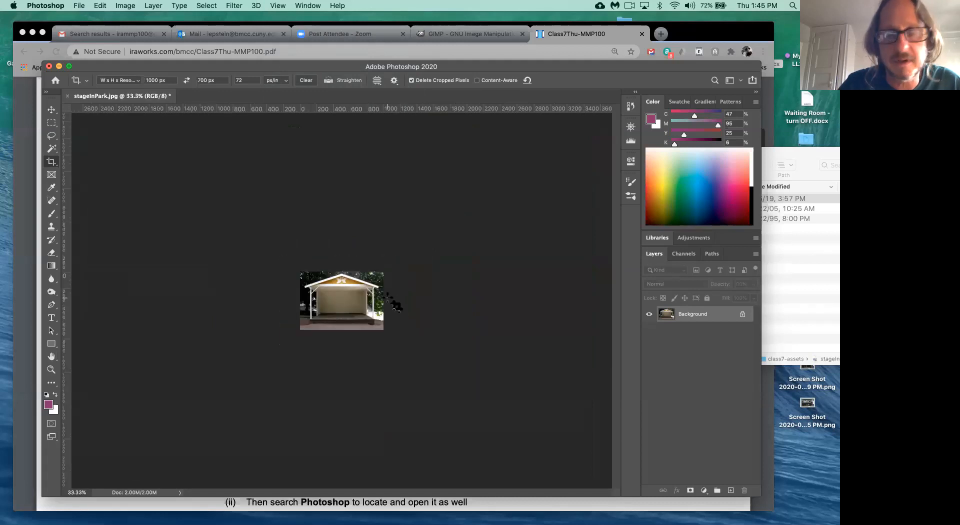
key("super+plus")
key("super+plus")
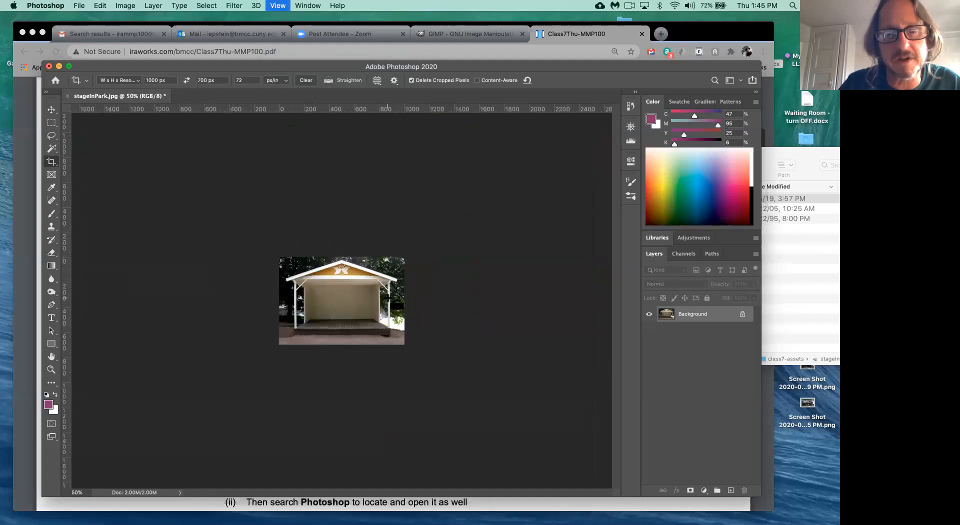
key("super+plus")
key("super+plus")
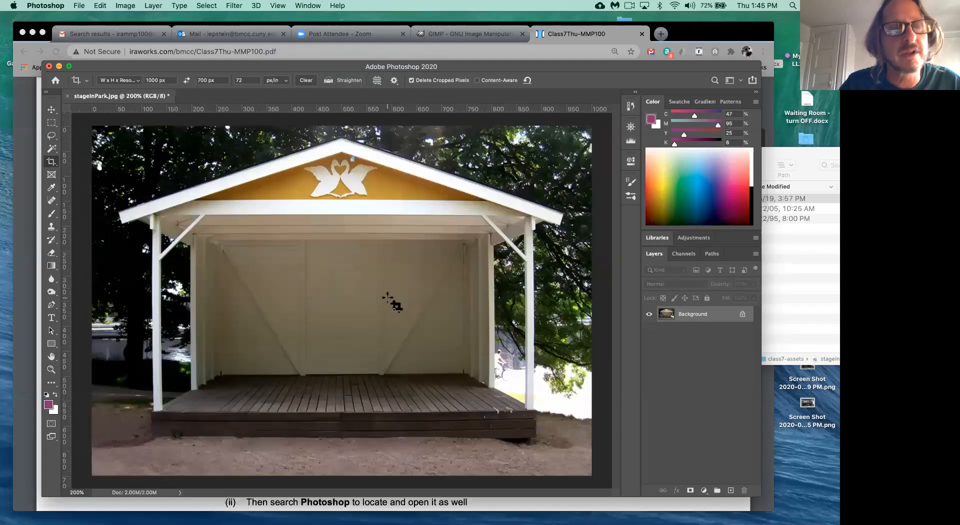
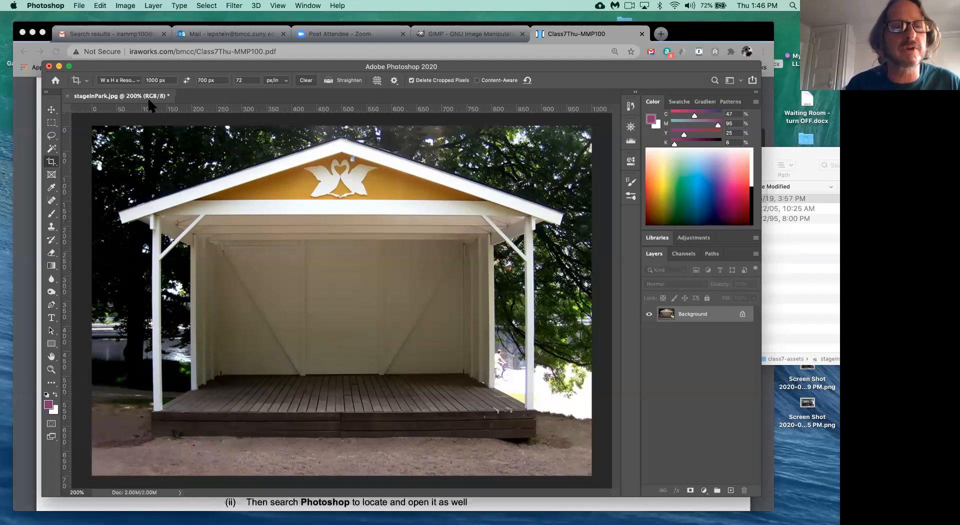
- Commit the crop, then open and cancel Levels twice, switching to the Move tool in between
left_click(153, 117)
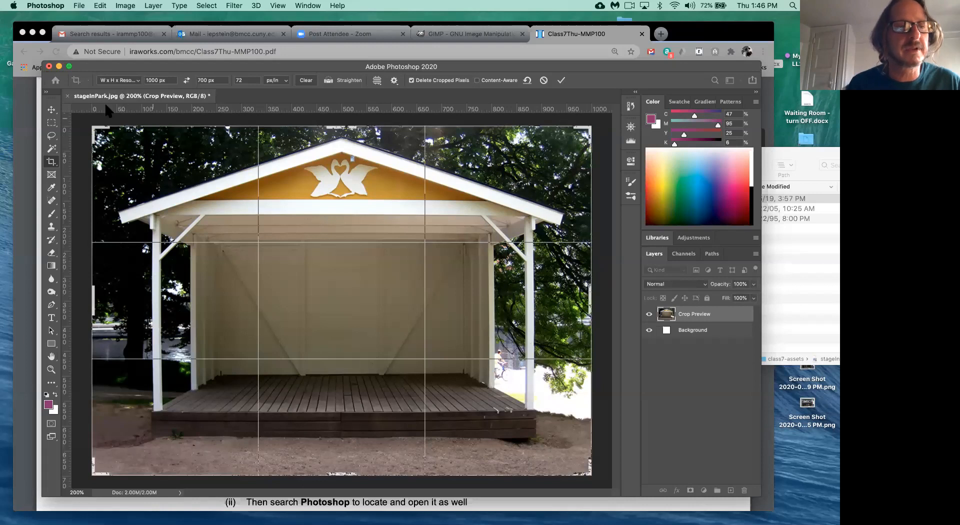
key("Return")
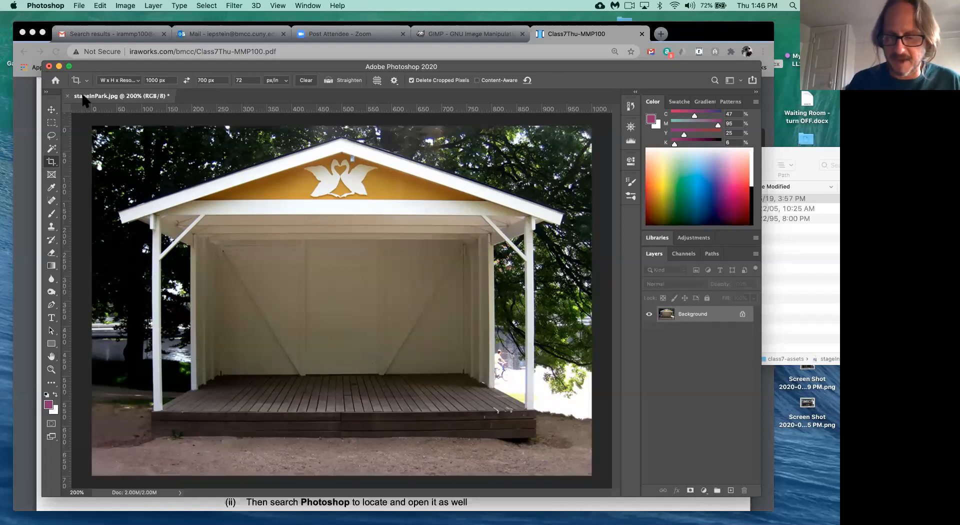
key("super+l")
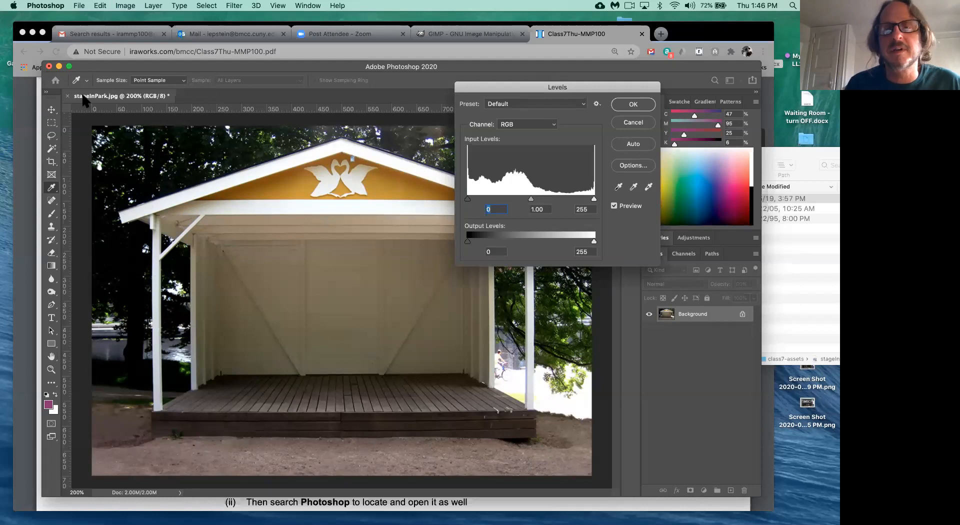
left_click(632, 123)
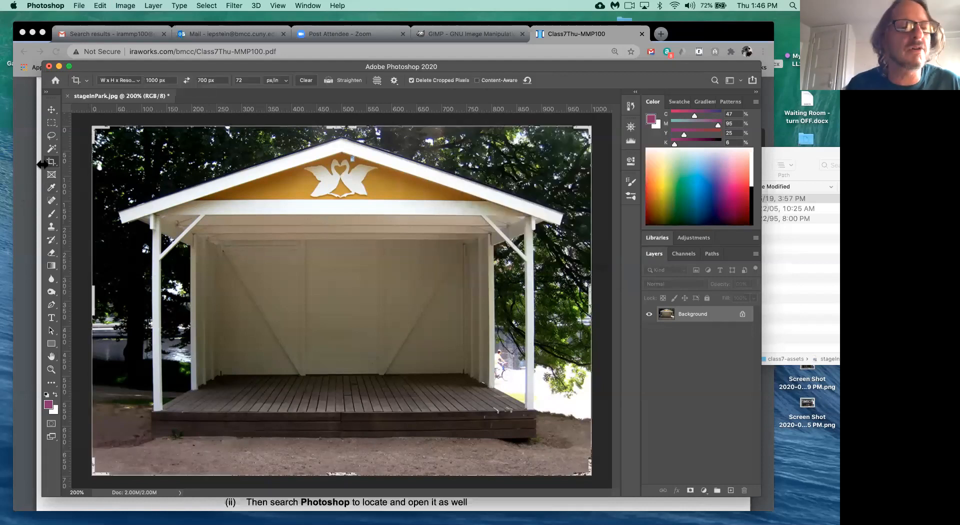
left_click(52, 109)
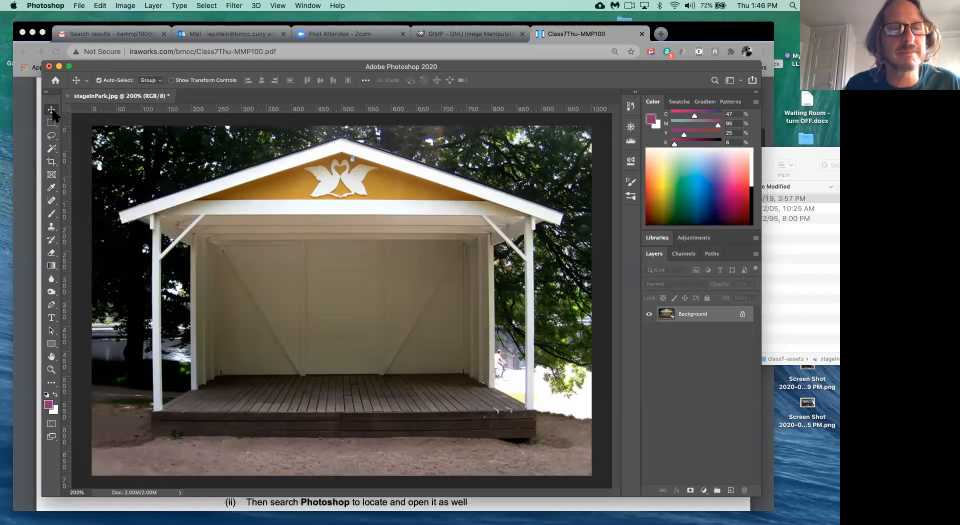
key("super+l")
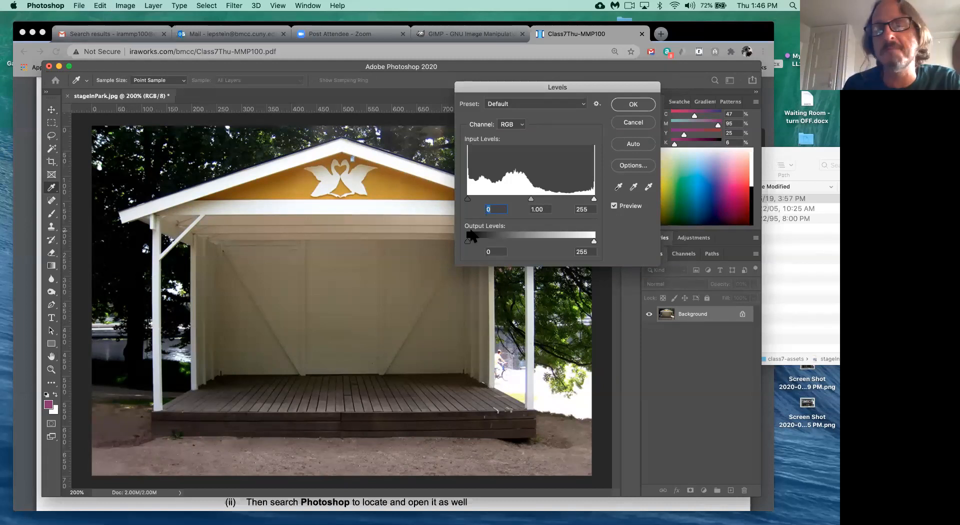
left_click(636, 125)
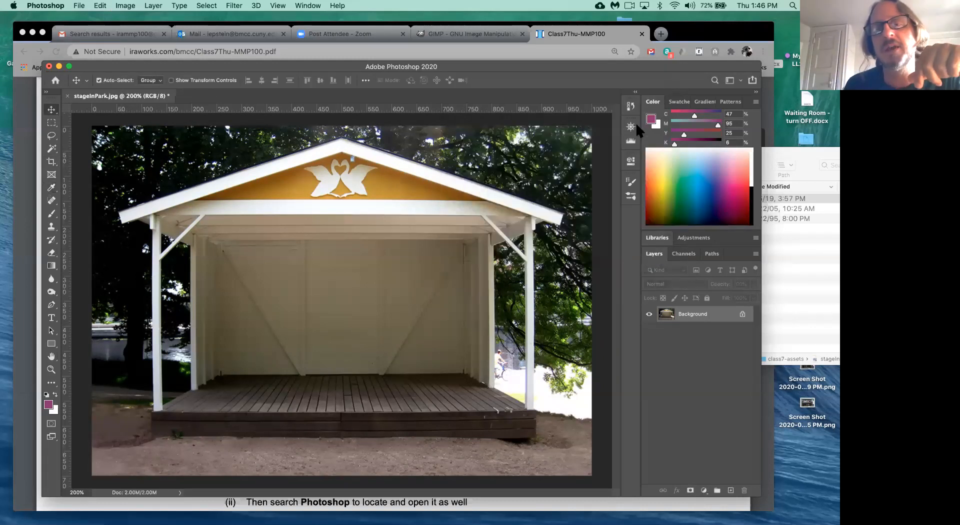
- Through Image > Adjustments > Levels, preview input levels of 65, 1.13 and 185
left_click(126, 6)
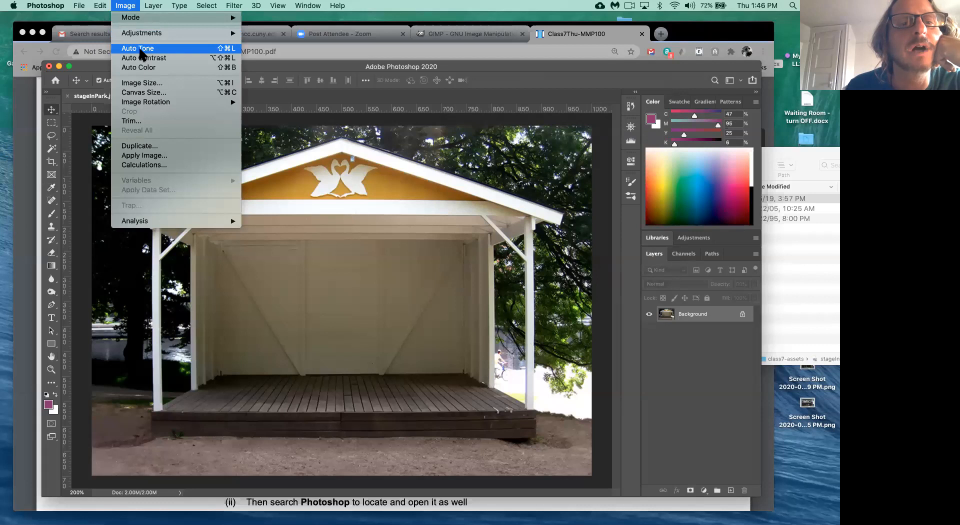
mouse_move(147, 33)
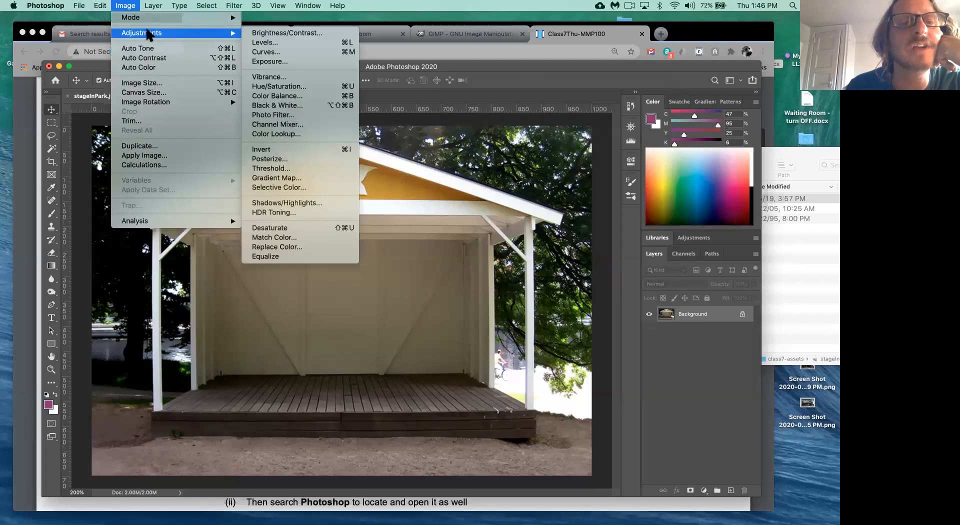
left_click(351, 43)
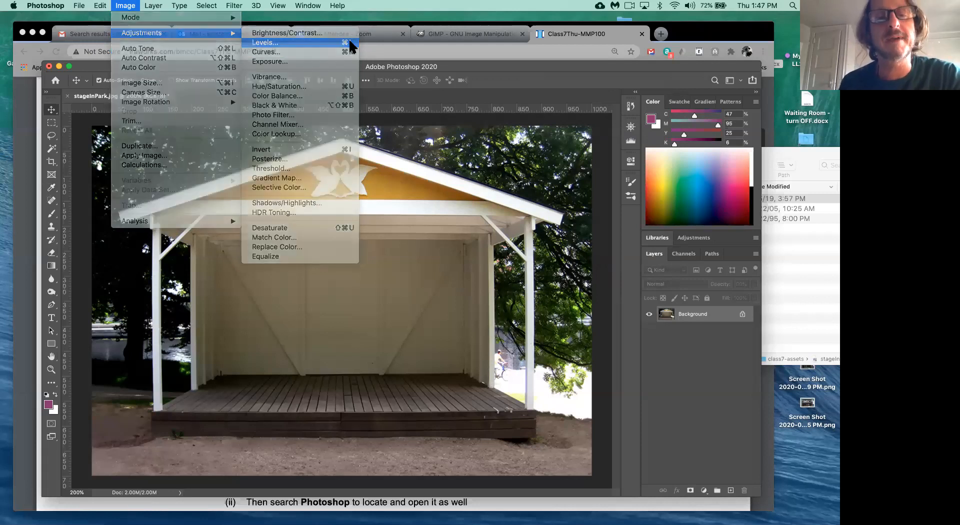
left_click_drag(527, 90, 430, 146)
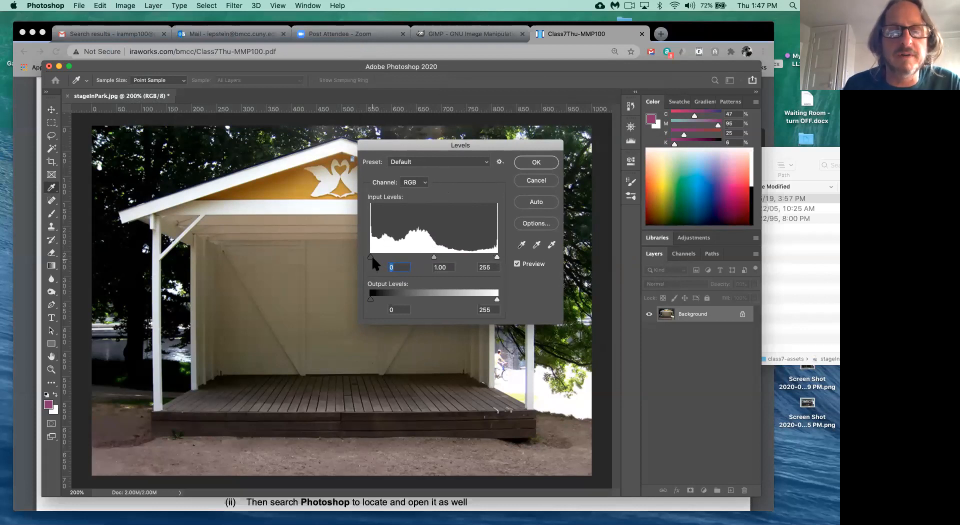
left_click_drag(371, 256, 396, 260)
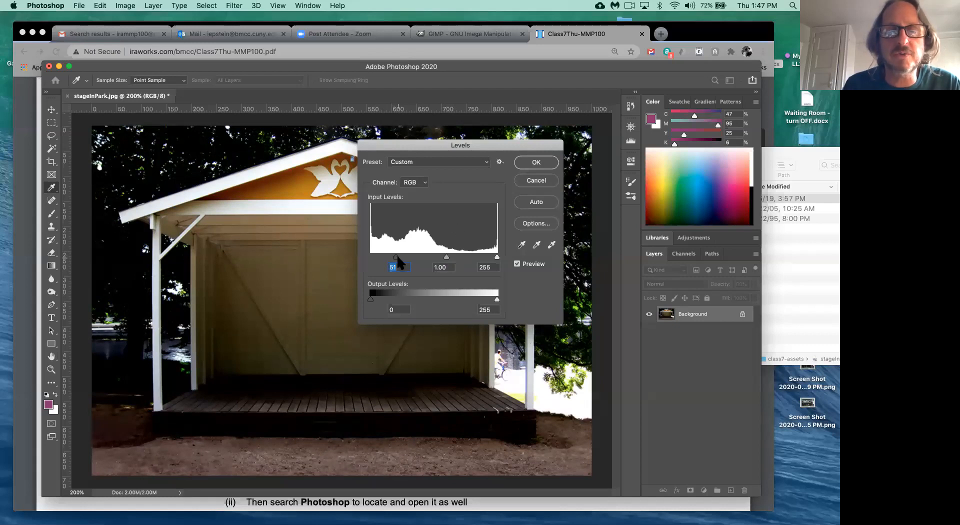
left_click(498, 258)
left_click_drag(499, 259, 463, 259)
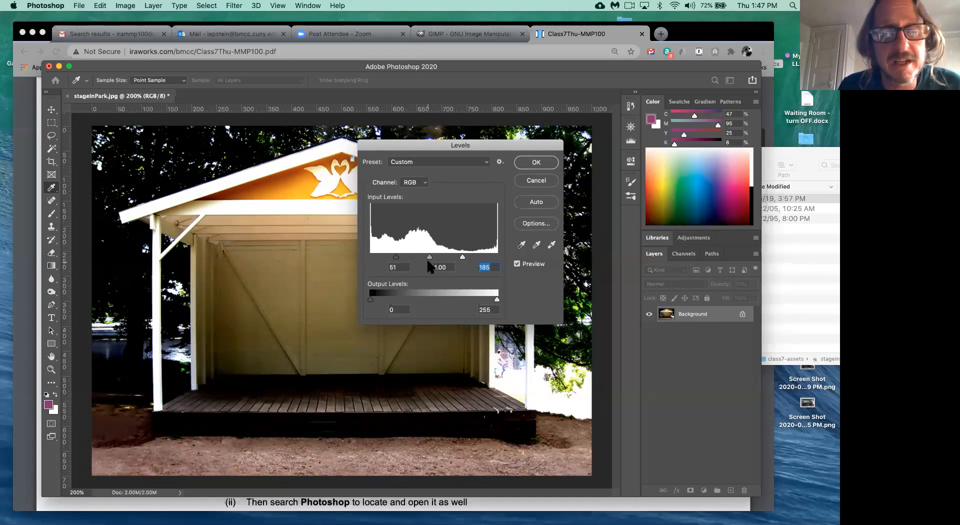
mouse_move(397, 256)
left_mouse_down()
mouse_move(388, 257)
mouse_move(403, 255)
left_mouse_up()
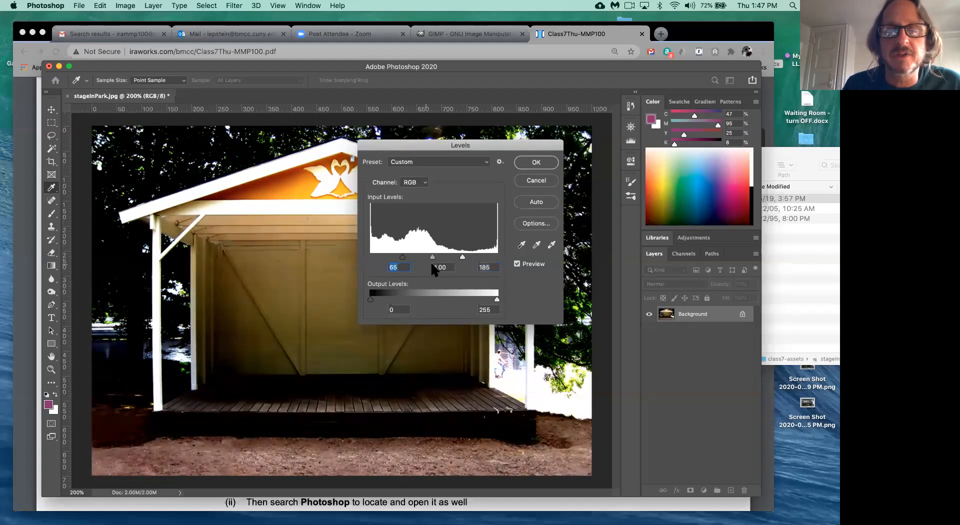
left_click_drag(433, 258, 420, 257)
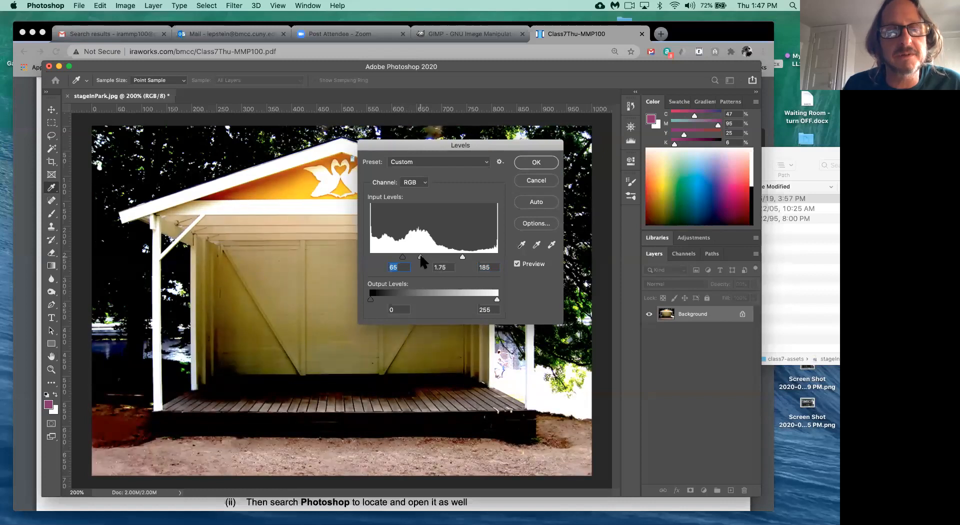
mouse_move(421, 257)
left_mouse_down()
mouse_move(442, 259)
mouse_move(429, 257)
left_mouse_up()
key("Tab")
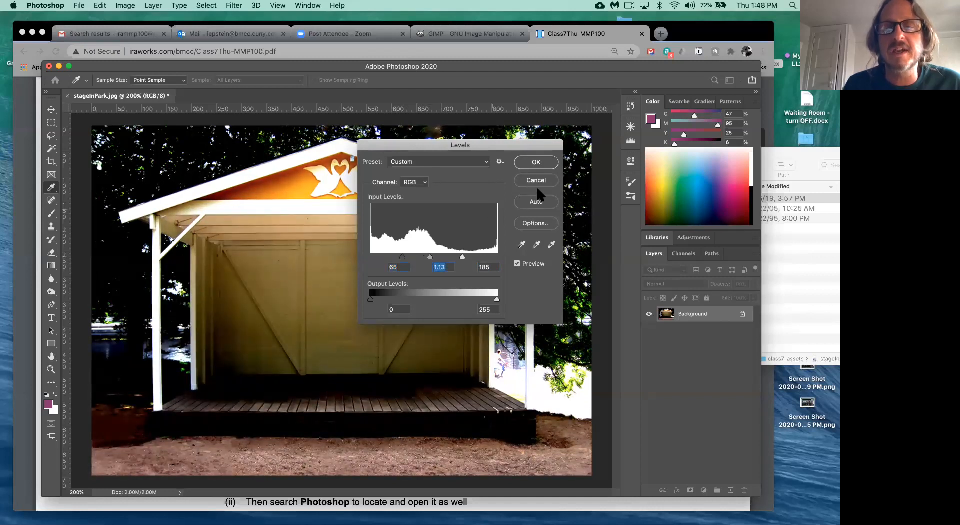
- Apply that Levels adjustment, then reopen Levels at defaults with the dialog moved right
left_click(535, 165)
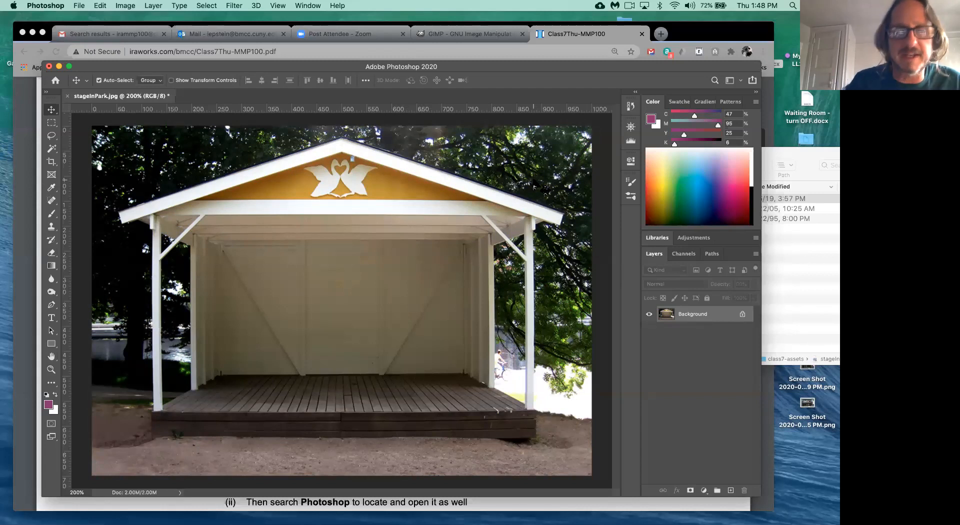
key("super+l")
left_click_drag(468, 143, 596, 124)
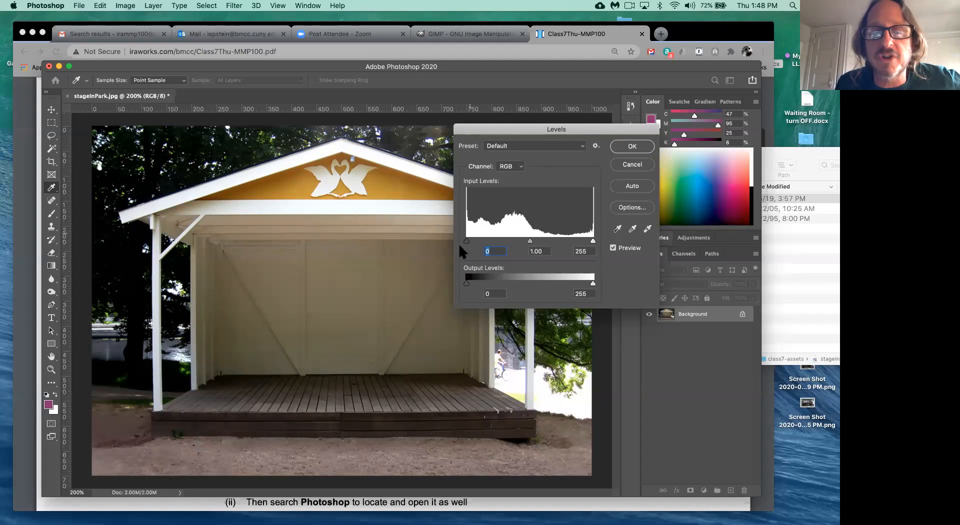
- Set Levels to black 44, white 175 and midtone gamma 0.70, shifting the dialog further right
left_click_drag(467, 240, 490, 247)
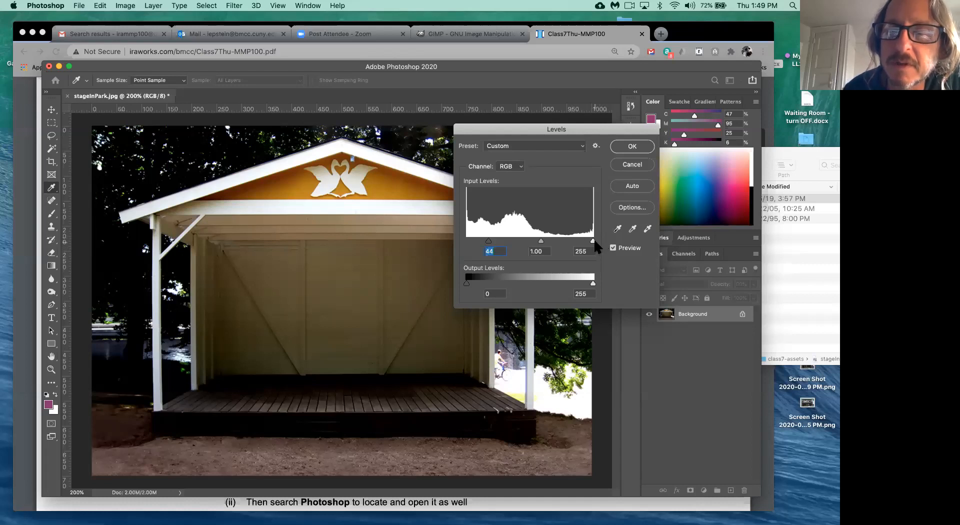
left_click_drag(594, 241, 556, 245)
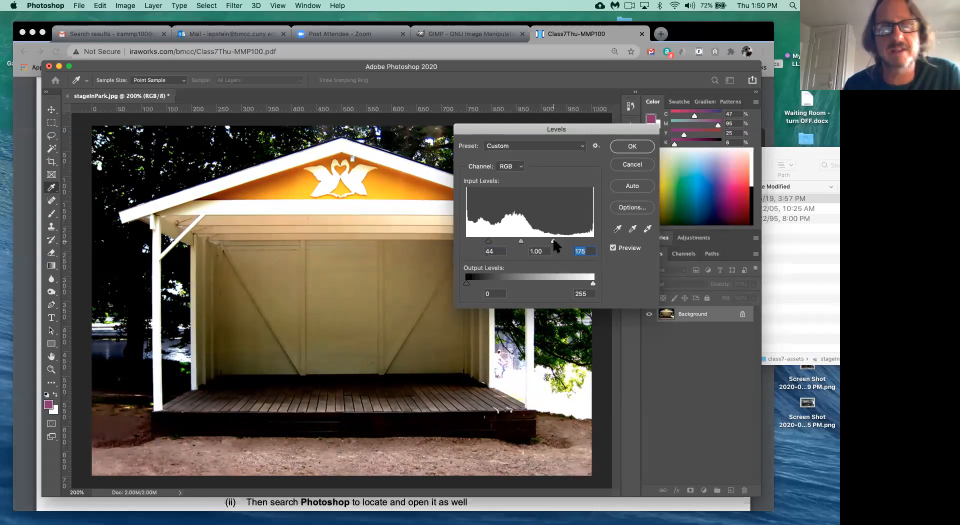
left_click_drag(519, 129, 566, 119)
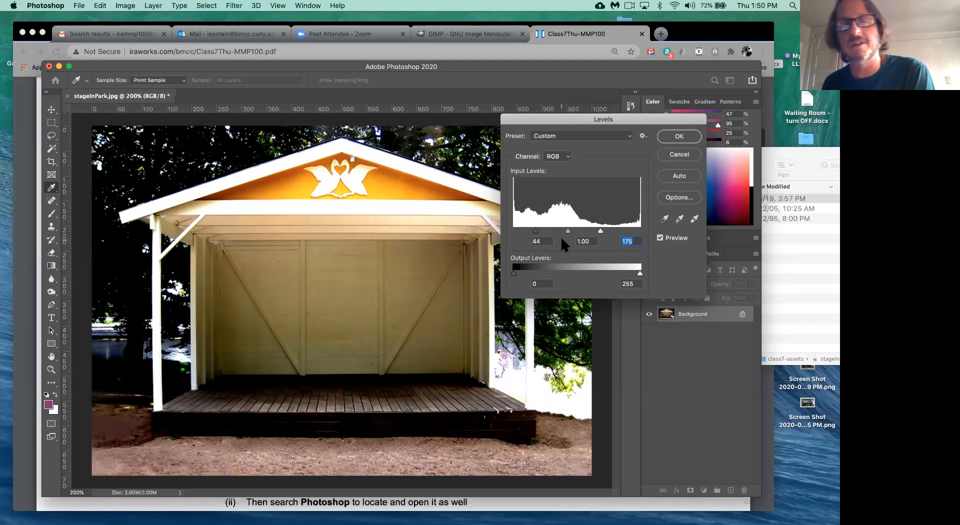
left_click_drag(567, 230, 562, 233)
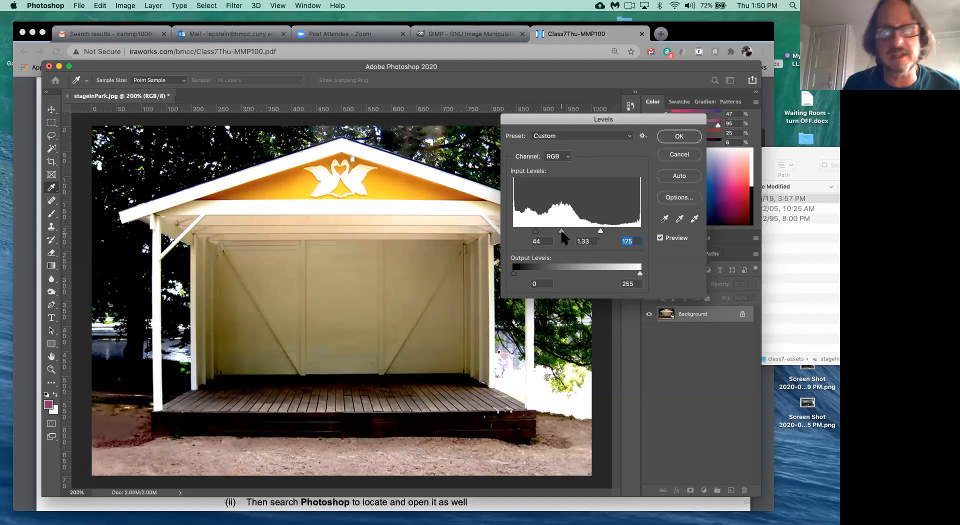
key("shift+Tab")
left_click_drag(562, 232, 575, 231)
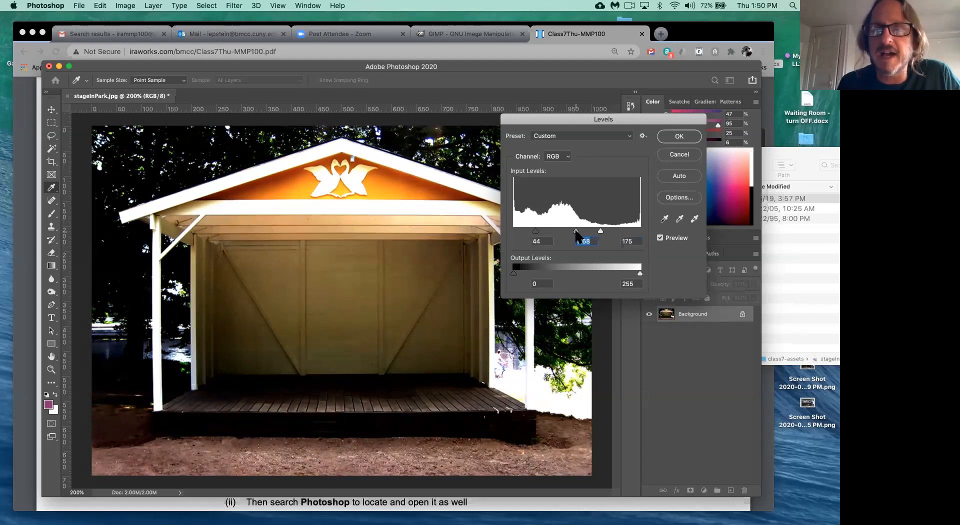
left_click_drag(576, 232, 576, 232)
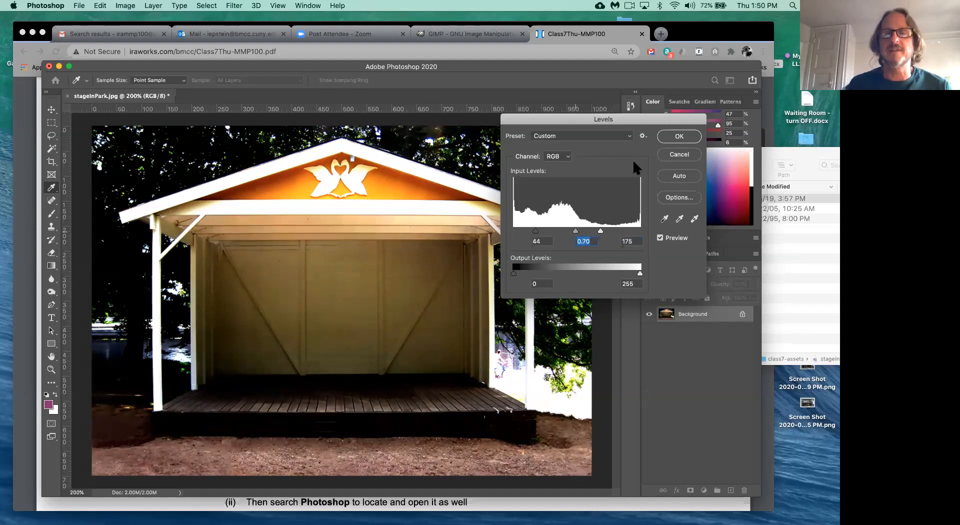
- Apply the 44/0.70/175 Levels adjustment and show the History panel from the Window menu
left_click(681, 137)
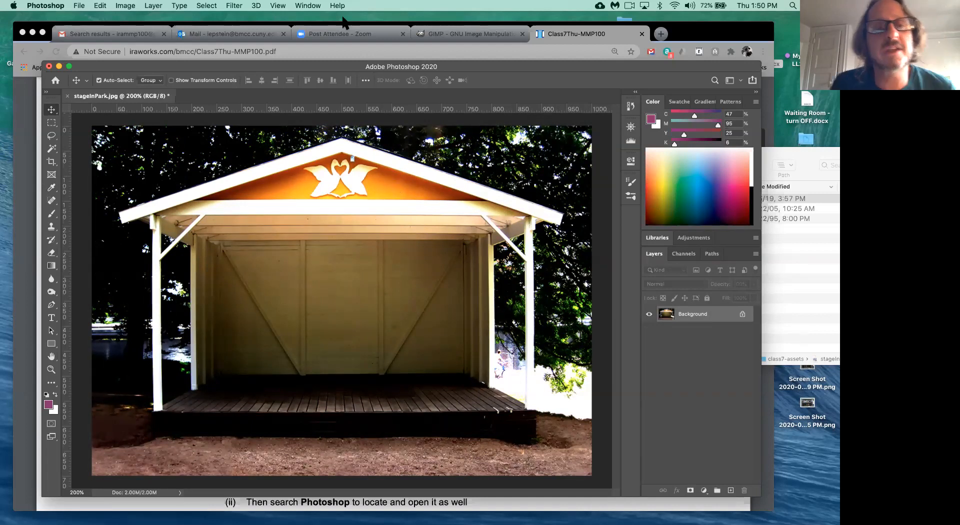
left_click(317, 6)
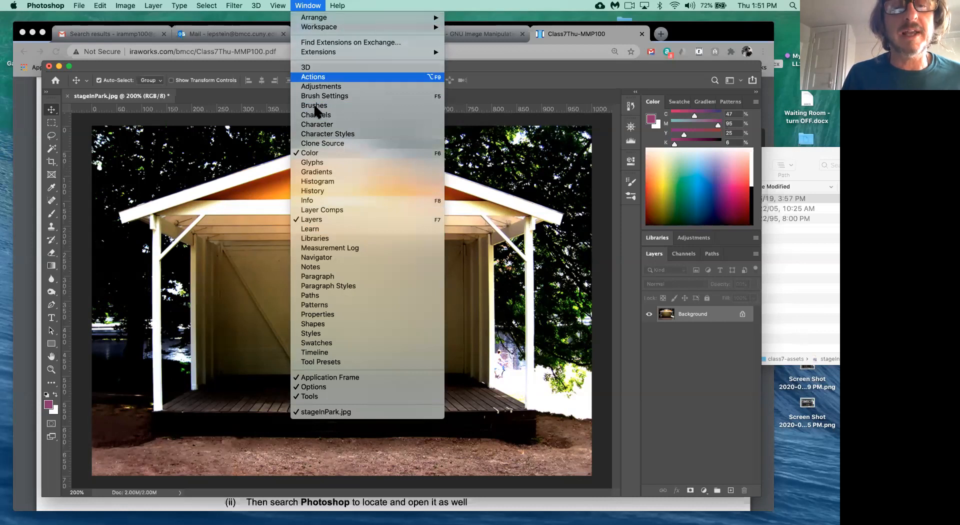
left_click(320, 193)
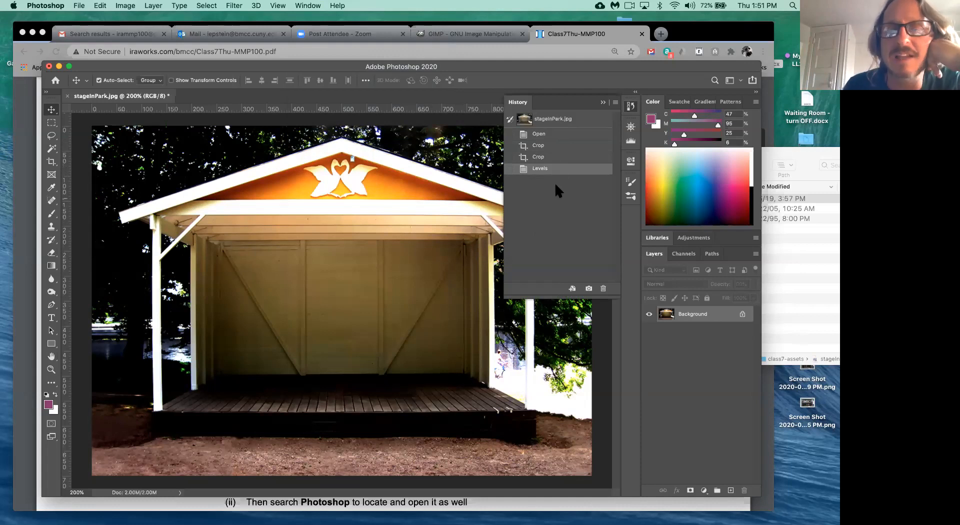
- Compare the Open, Crop and Levels history states, ending on the Levels state
left_click(555, 159)
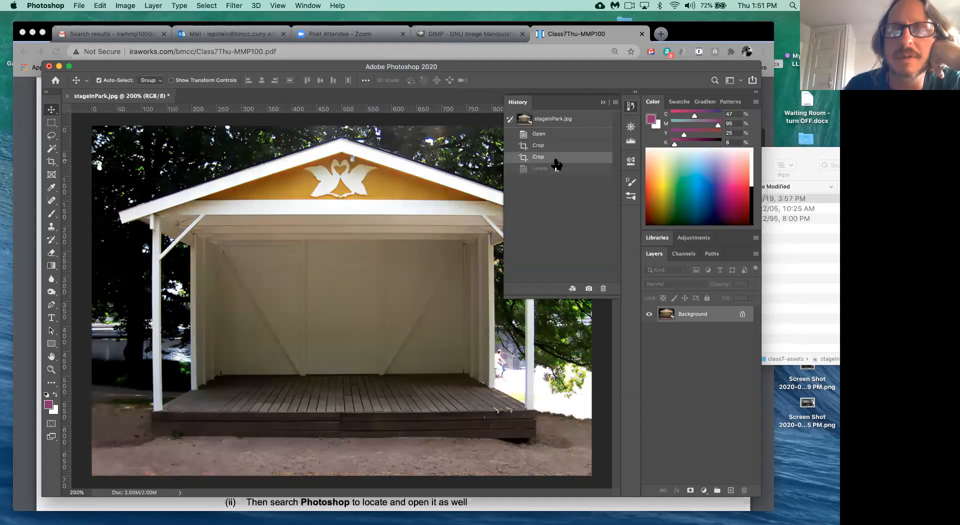
left_click(553, 146)
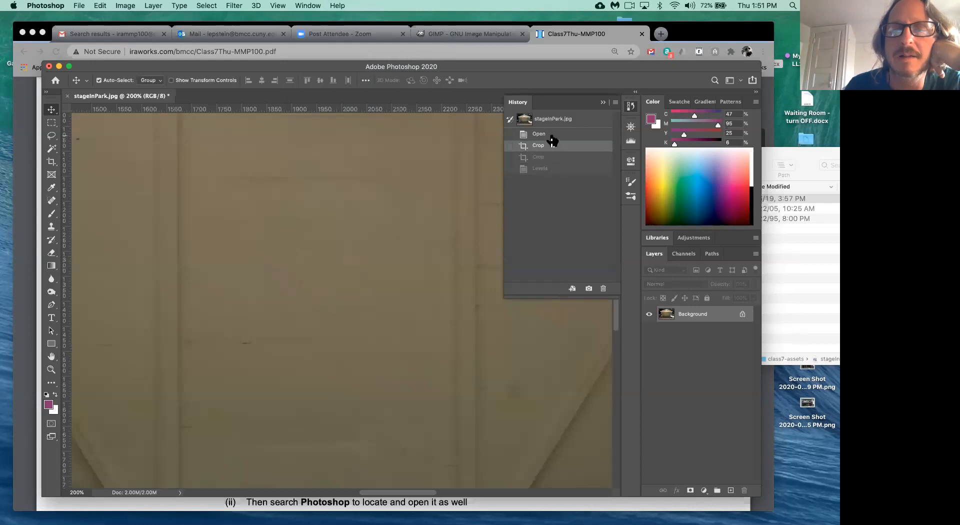
left_click(553, 135)
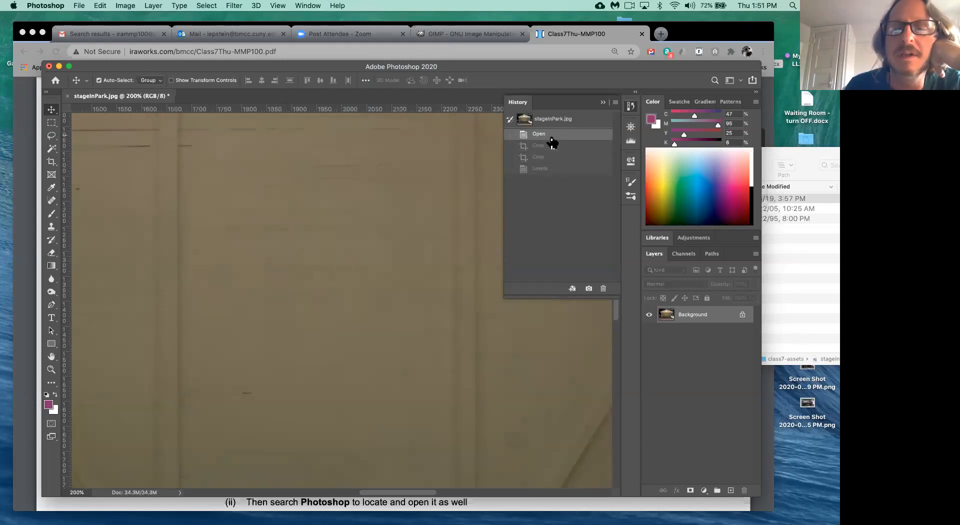
left_click(553, 145)
left_click(553, 157)
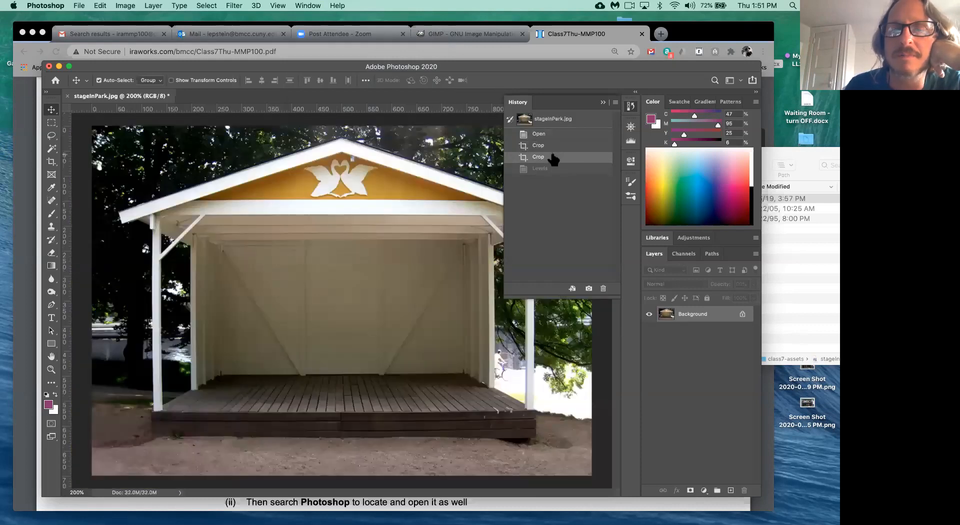
left_click(553, 169)
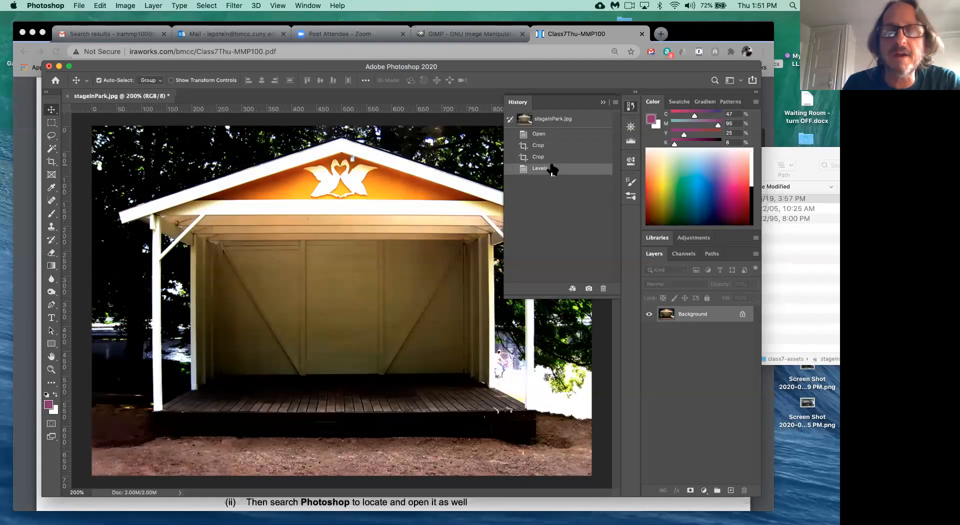
left_click(549, 157)
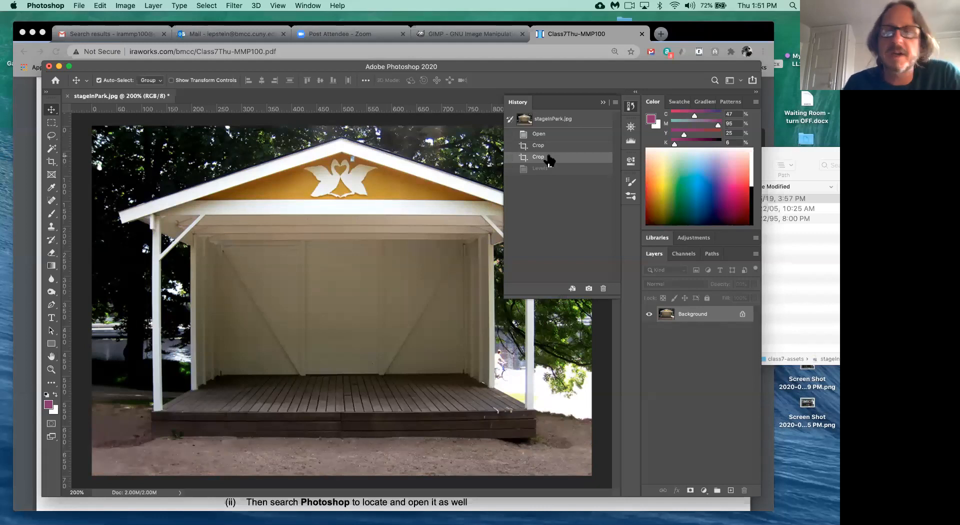
left_click(548, 170)
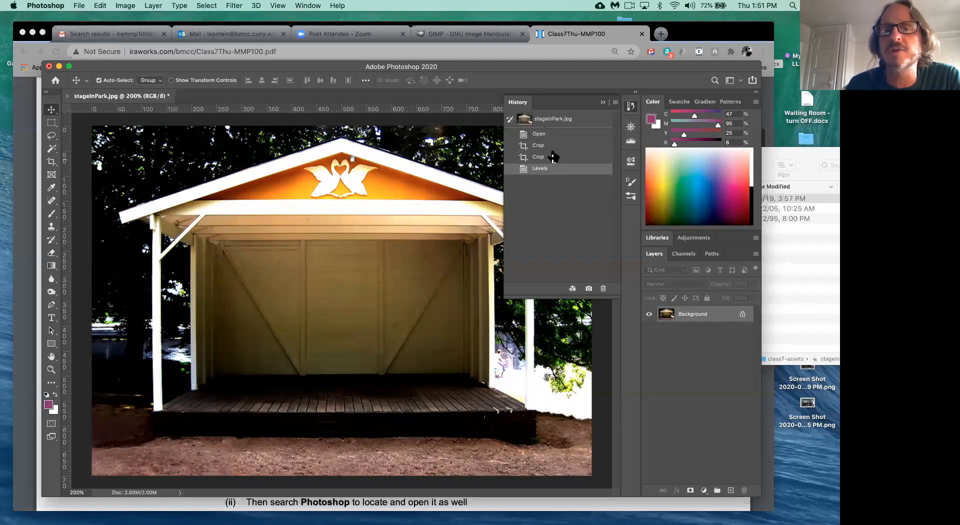
left_click(603, 102)
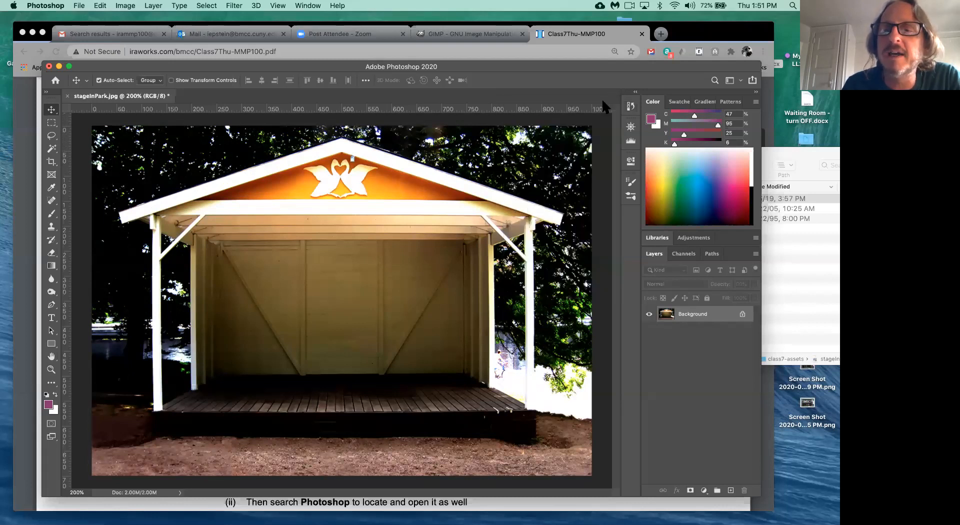
left_click(632, 107)
left_click(631, 107)
left_click(631, 107)
left_click(632, 106)
left_click(632, 106)
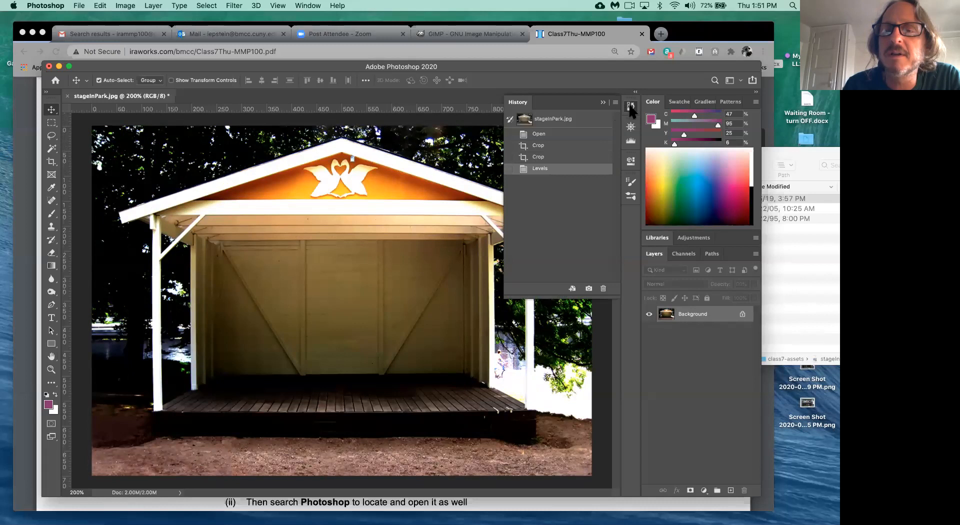
left_click(306, 6)
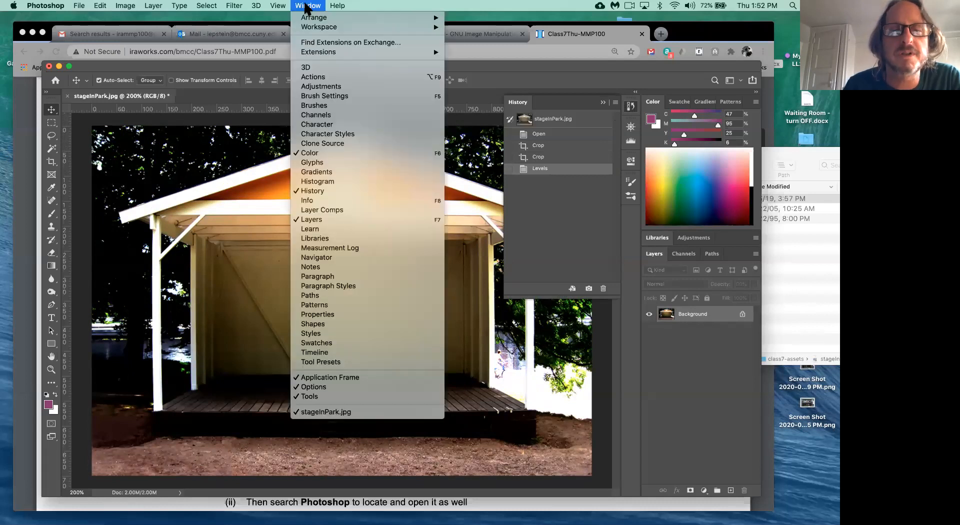
left_click(320, 190)
left_click(306, 6)
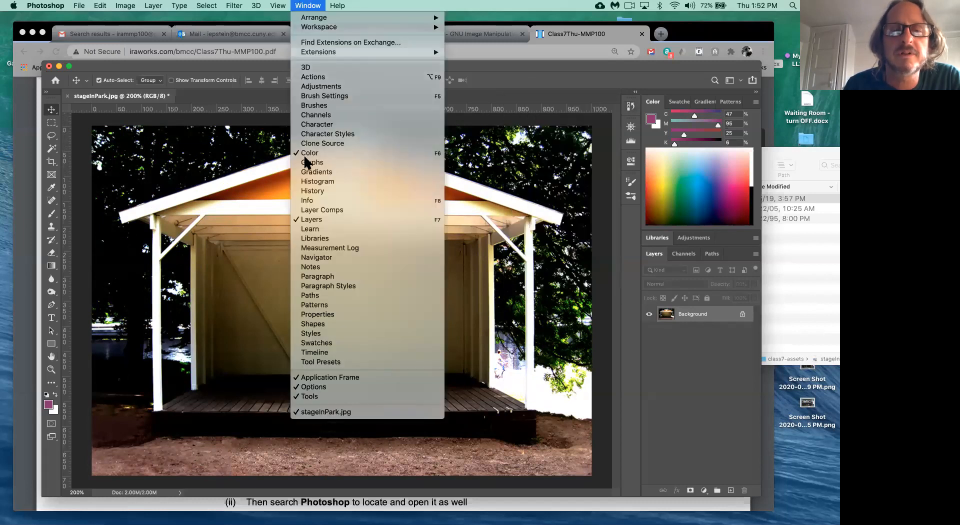
left_click(315, 191)
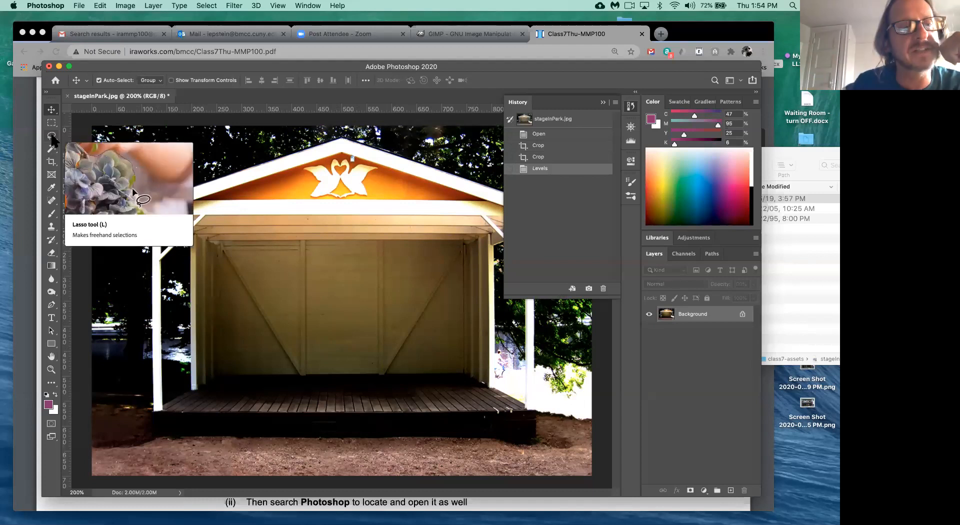
- Choose the Polygonal Lasso Tool from the Lasso flyout and collapse the History panel
left_click(52, 226)
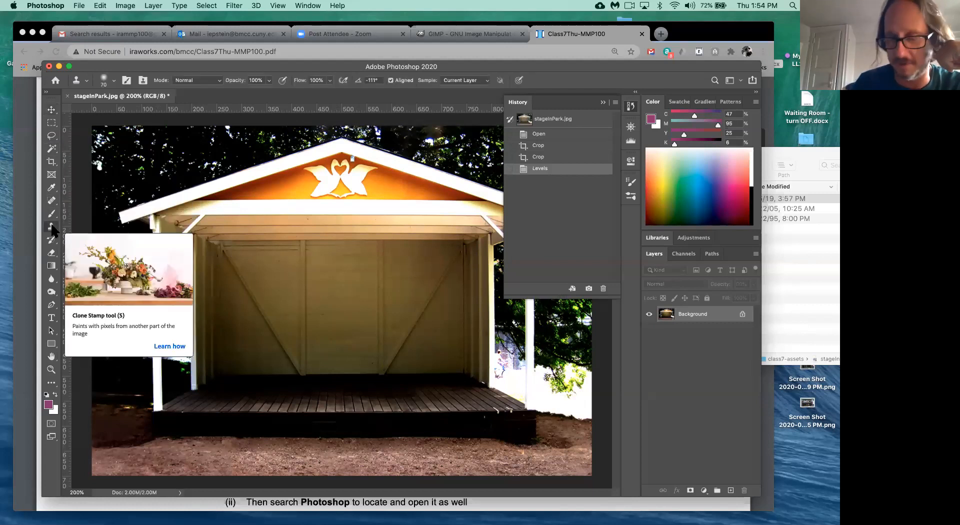
left_click(52, 136)
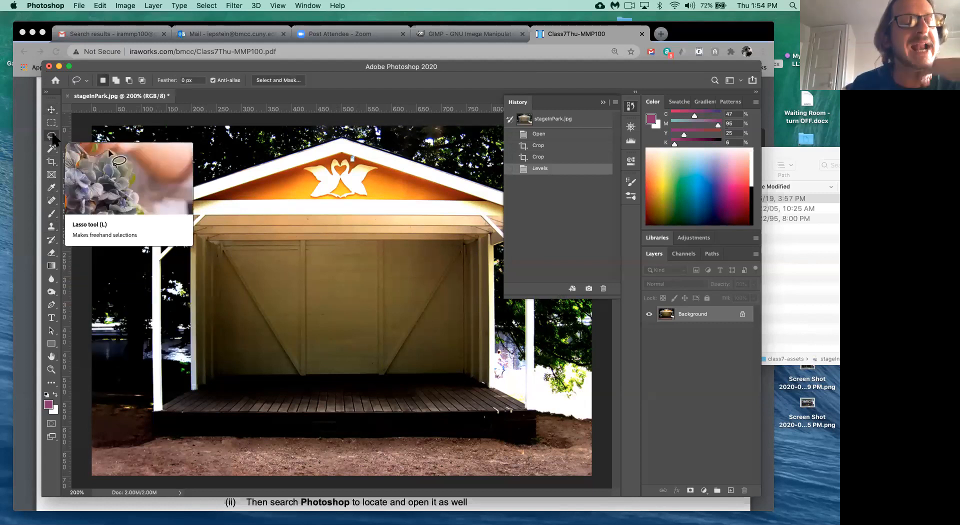
left_click(52, 135)
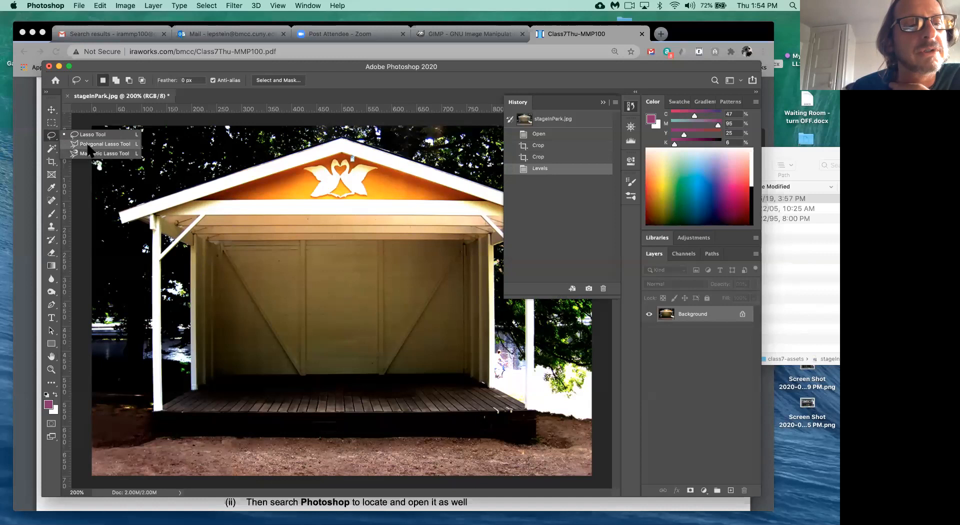
left_click(89, 146)
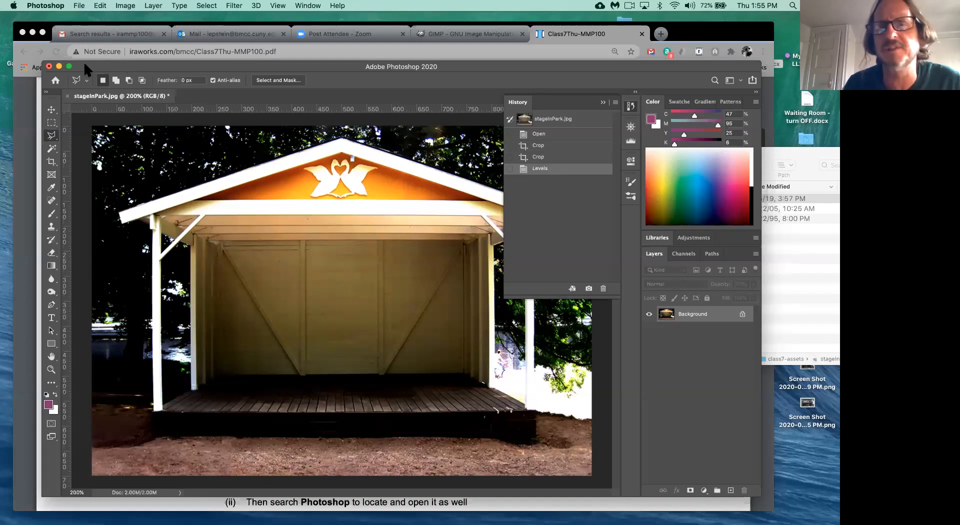
left_click(58, 134)
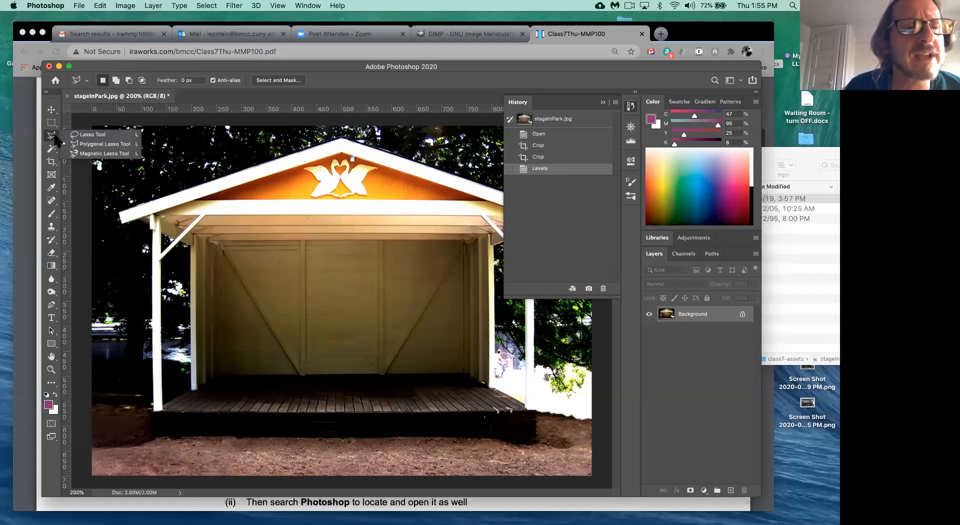
left_click(88, 145)
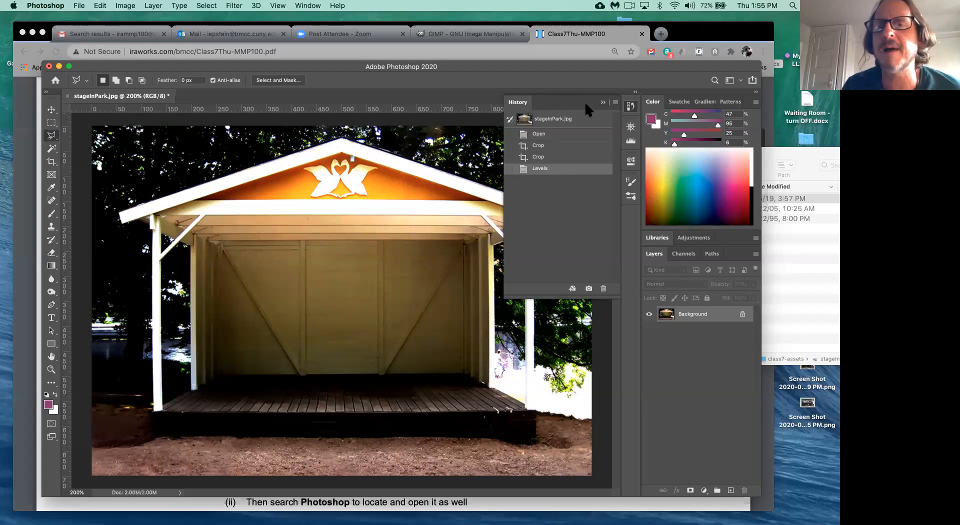
left_click(602, 102)
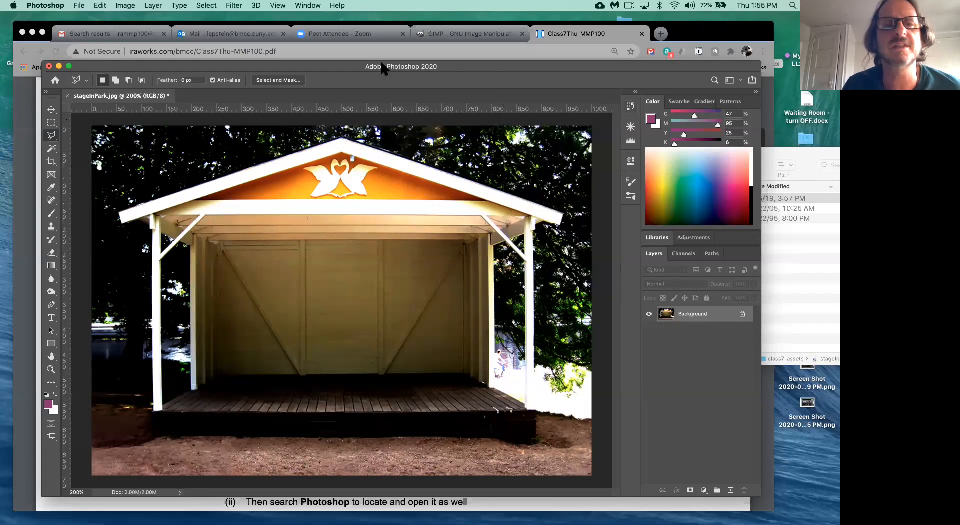
left_click(309, 6)
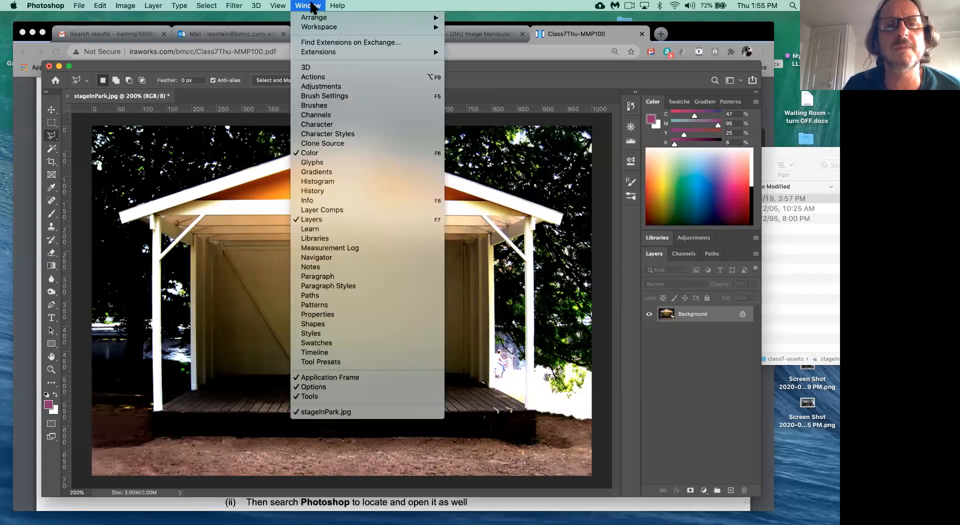
- Switch to the Essentials (Default) workspace and nudge the Photoshop window slightly left
mouse_move(318, 29)
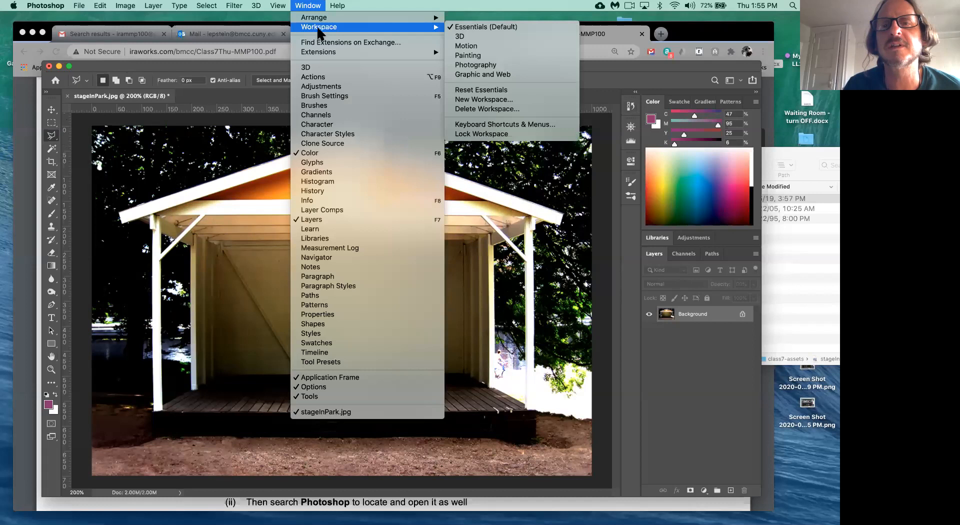
left_click(483, 28)
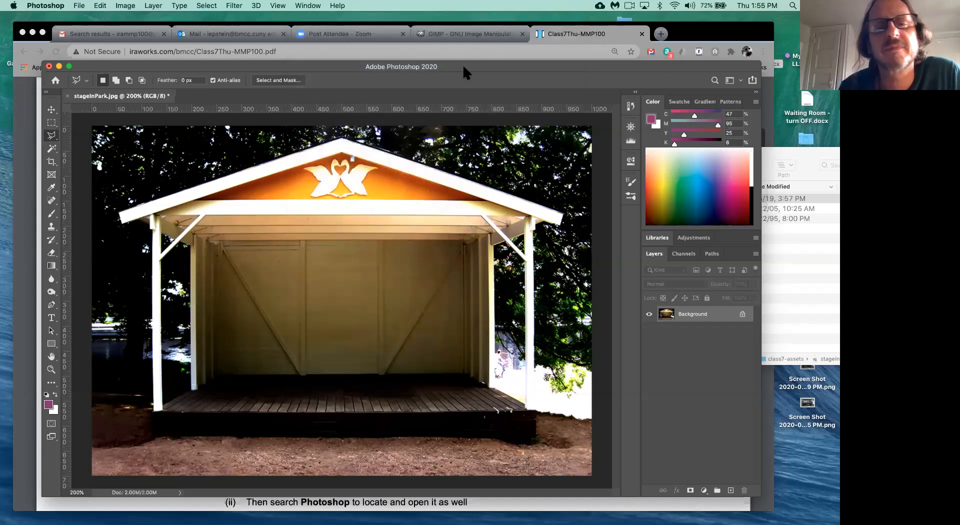
left_click_drag(451, 61, 438, 58)
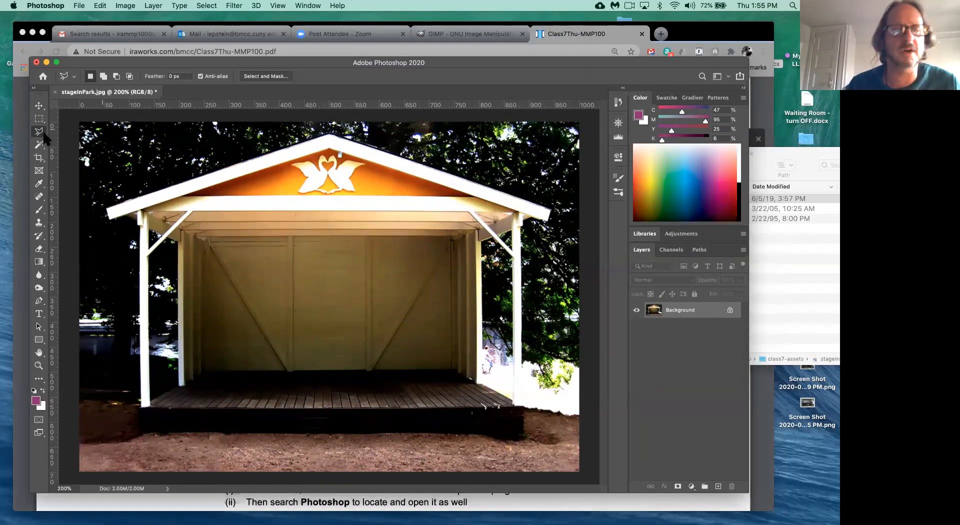
- Draw a trial polygonal selection, then deselect it with Cmd+D
left_click(206, 244)
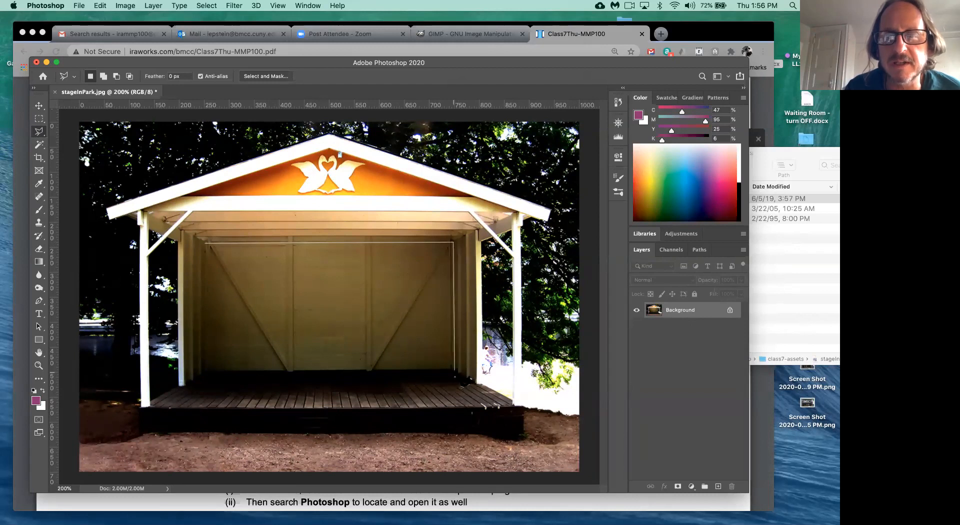
left_click(455, 371)
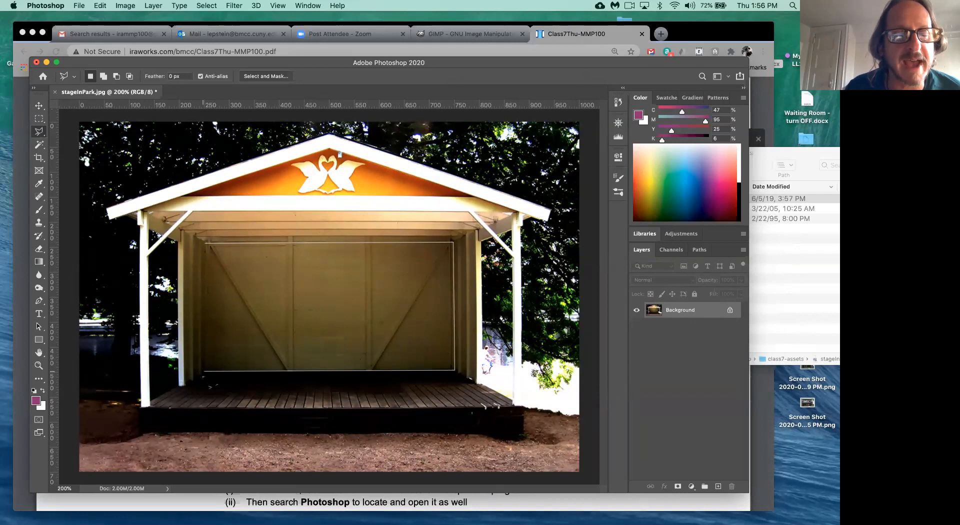
key("Return")
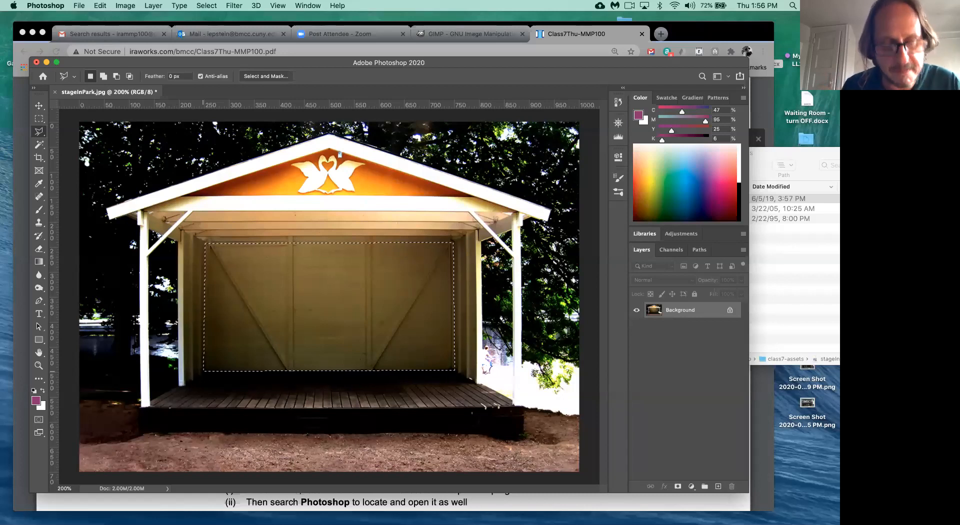
key("super+d")
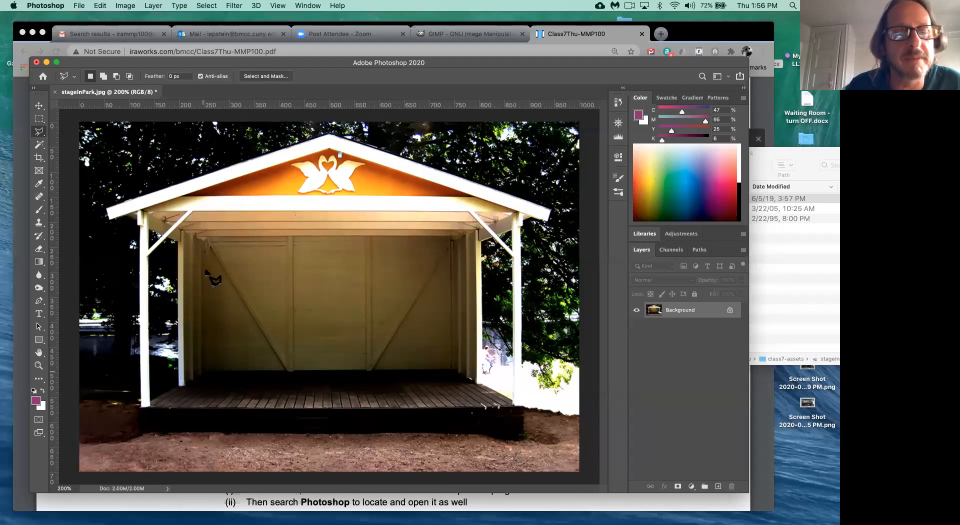
- Outline the back wall's four corners with the Polygonal Lasso and close the selection
left_click(203, 242)
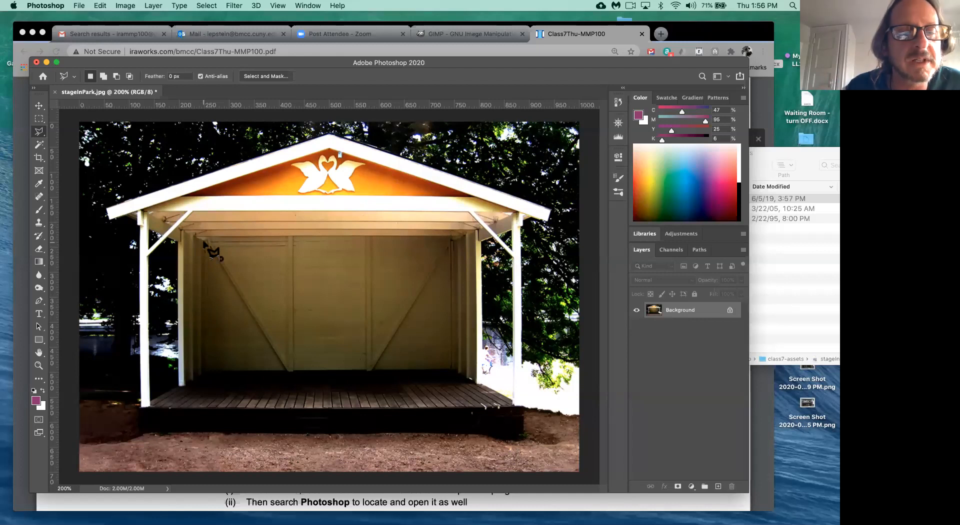
left_click(456, 244)
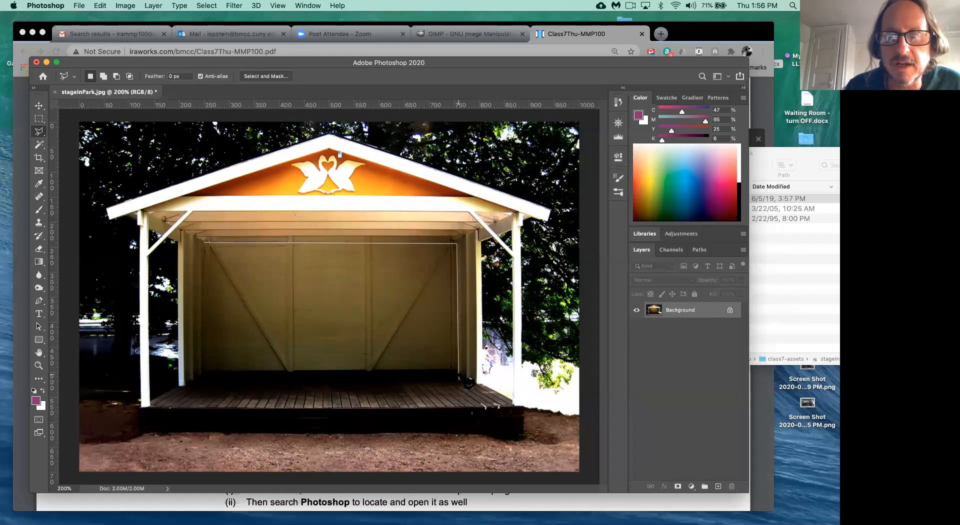
left_click(457, 369)
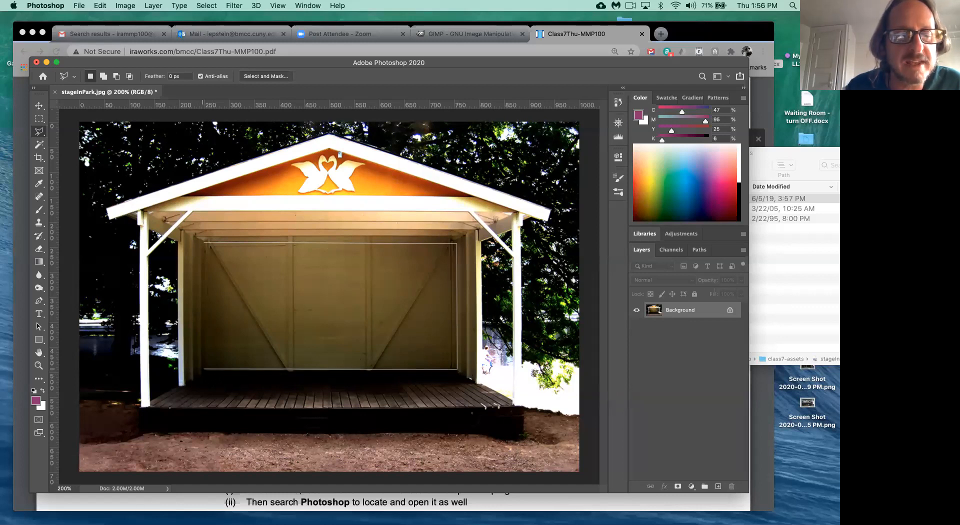
left_click(204, 369)
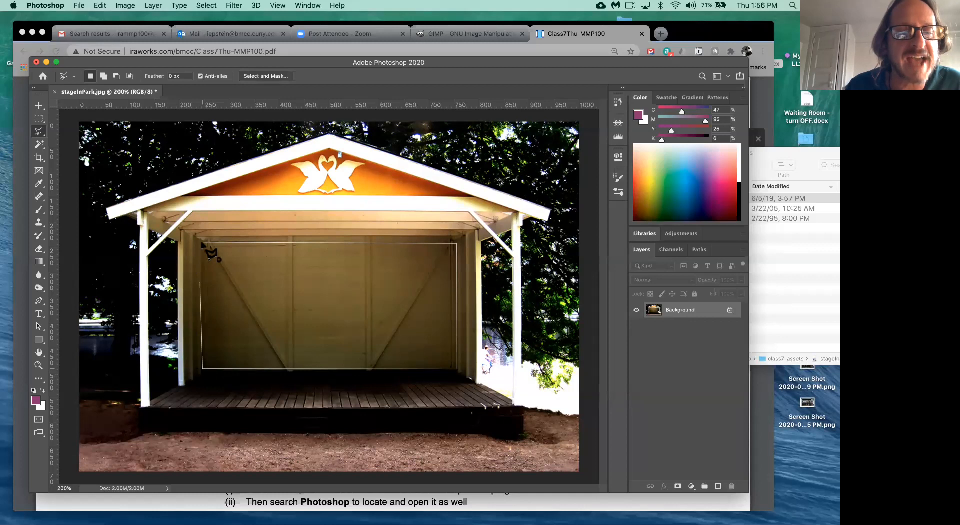
left_click(204, 244)
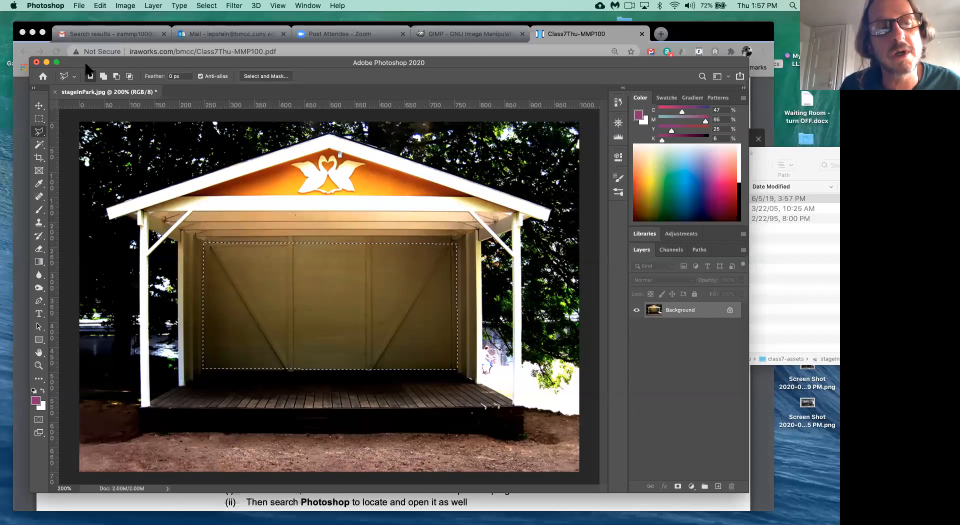
- Open Image > Adjustments > Hue/Saturation for the selected back wall
left_click(123, 6)
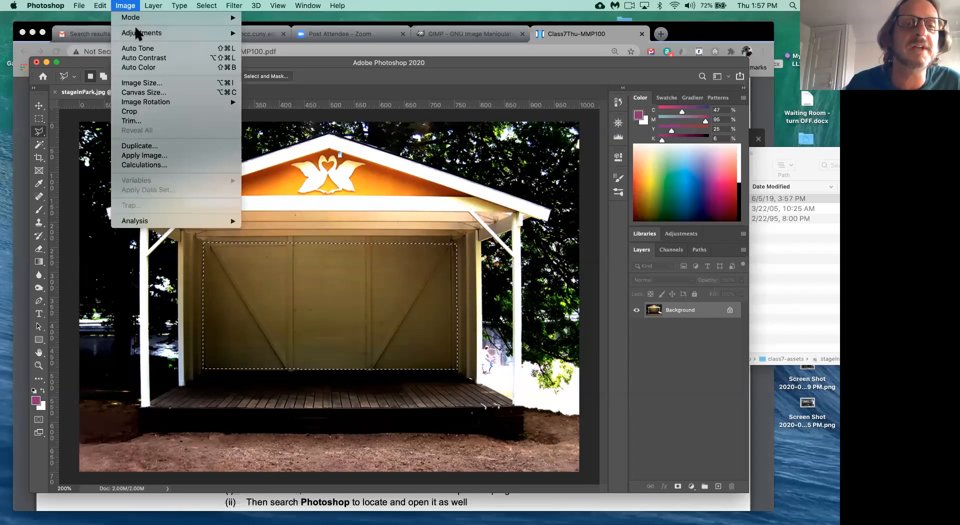
mouse_move(138, 34)
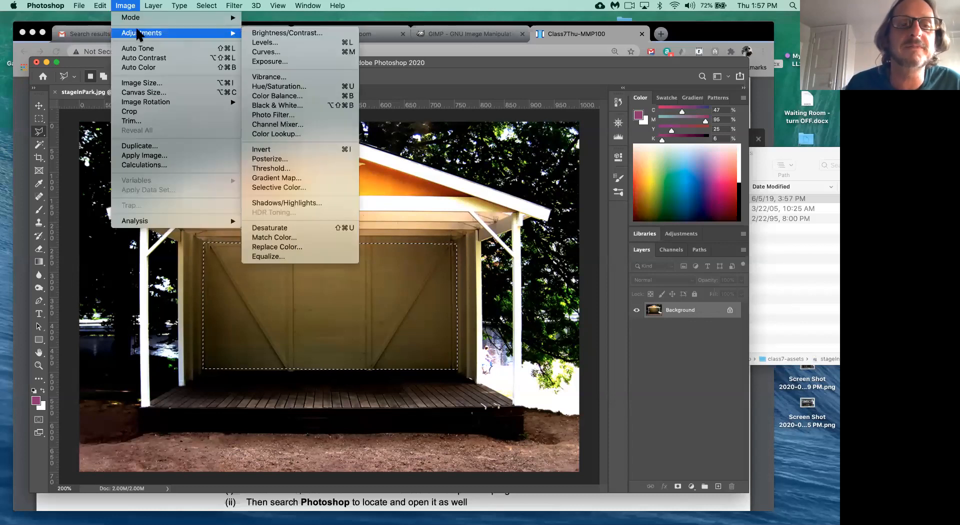
left_click(347, 89)
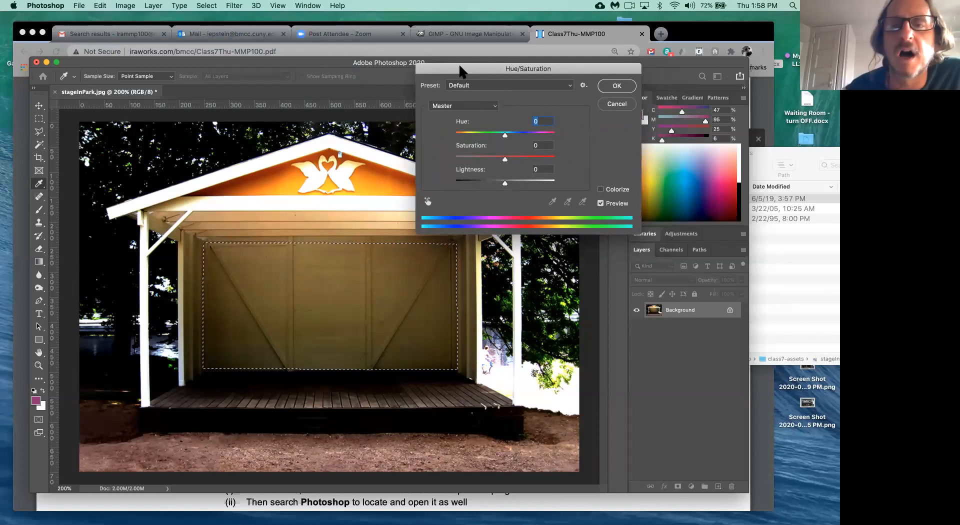
- Move the Hue/Saturation dialog aside and set Hue to -55 for a maroon-red wall
left_click_drag(461, 71, 435, 69)
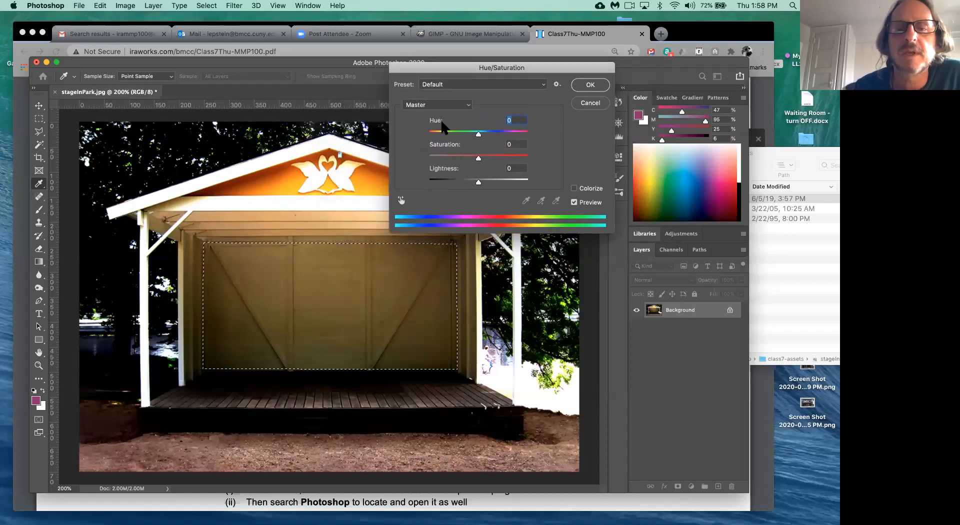
left_click_drag(475, 134, 455, 134)
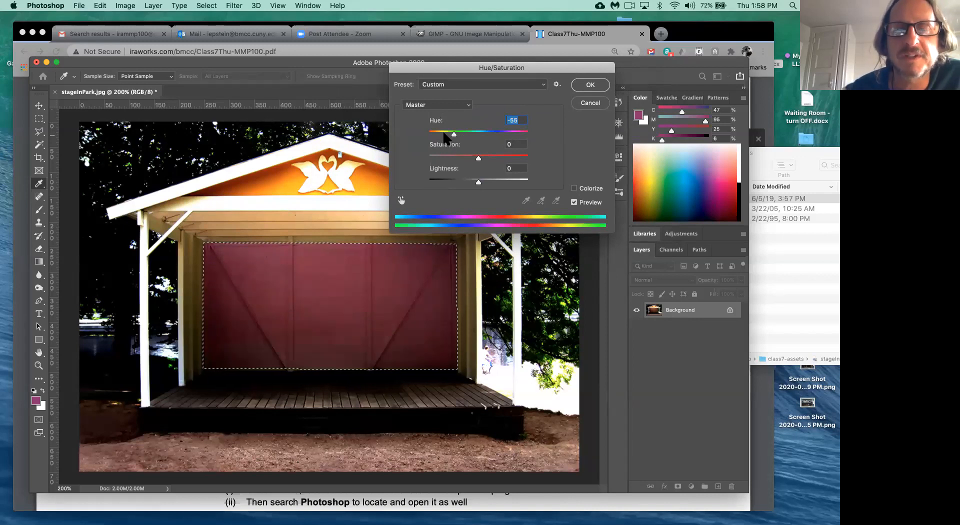
- Preview Hue at -106, -32 and finally +20 to turn the back wall olive green
left_click(443, 133)
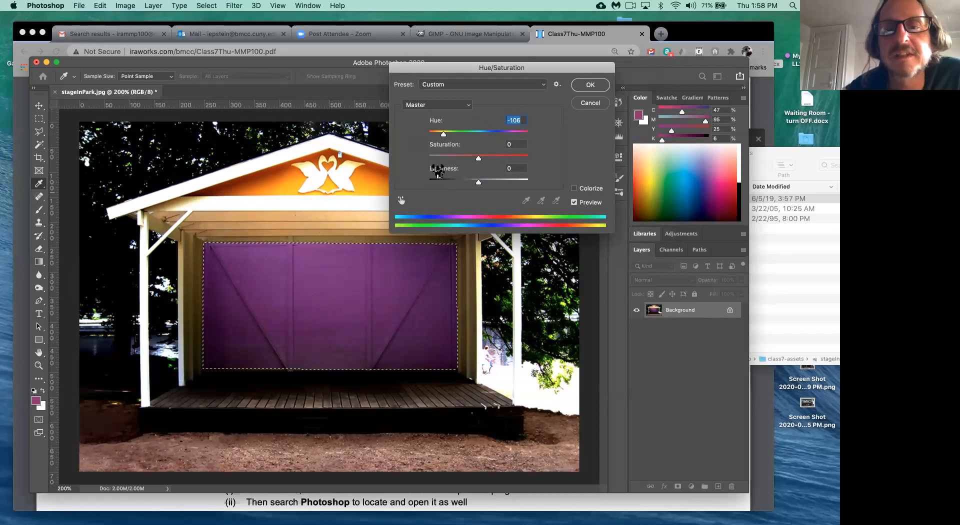
left_click(463, 131)
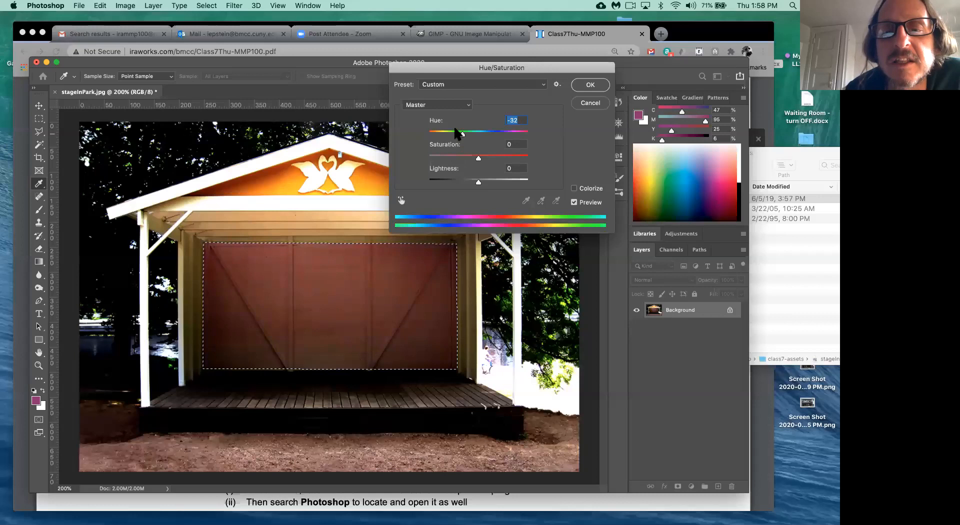
left_click(489, 132)
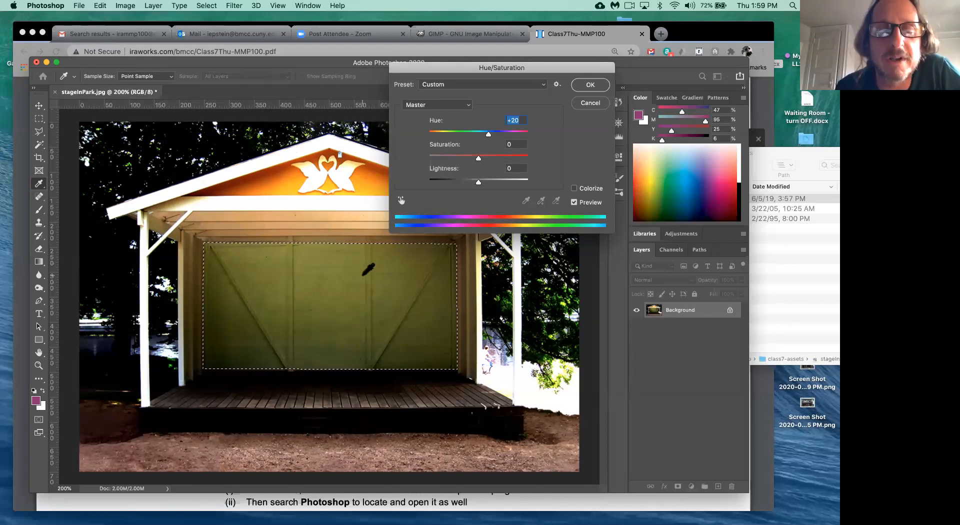
- Turn on Colorize and try several Hue positions before settling on Hue 90 for green
left_click(574, 189)
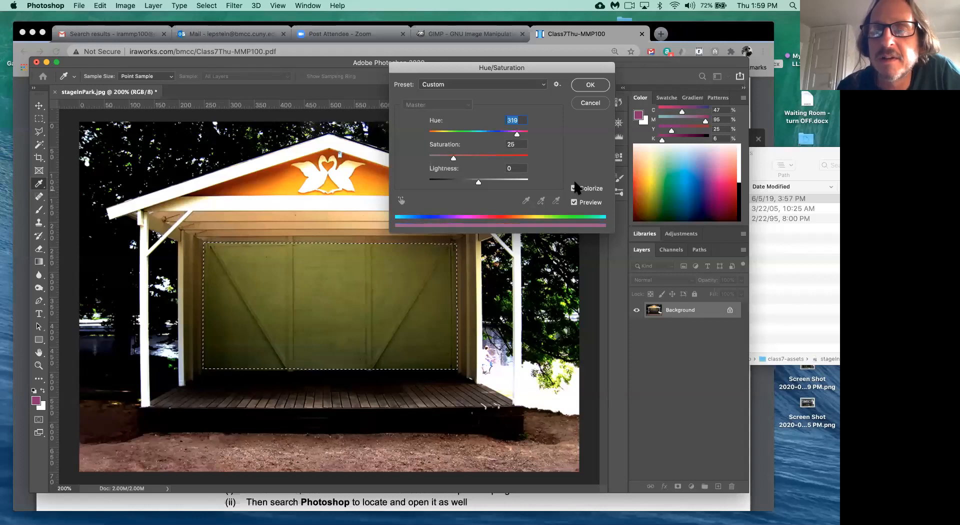
left_click(495, 132)
left_click_drag(481, 135, 459, 136)
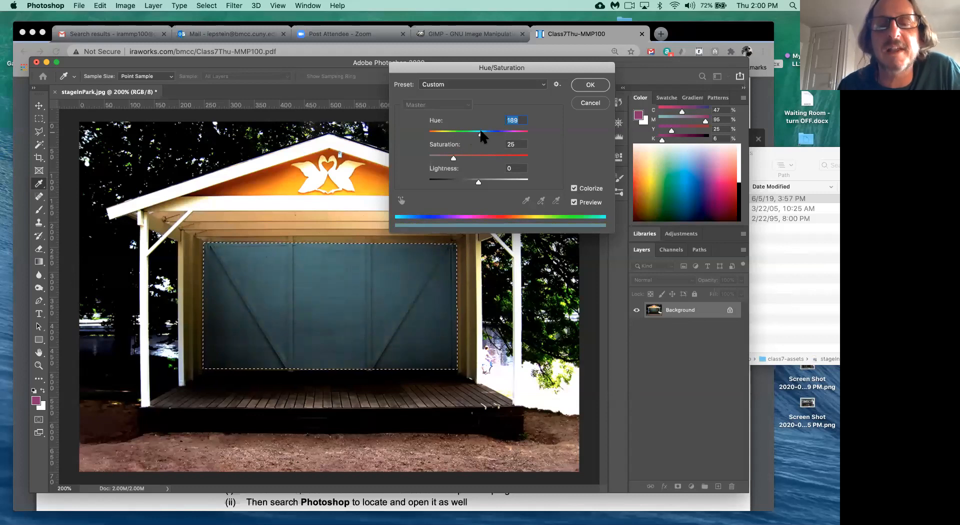
left_click_drag(481, 132, 481, 133)
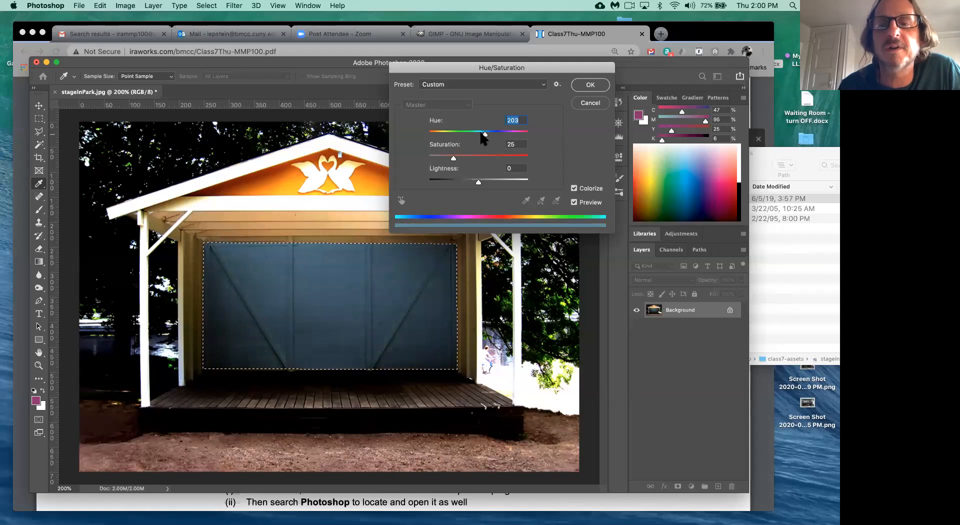
left_click(466, 133)
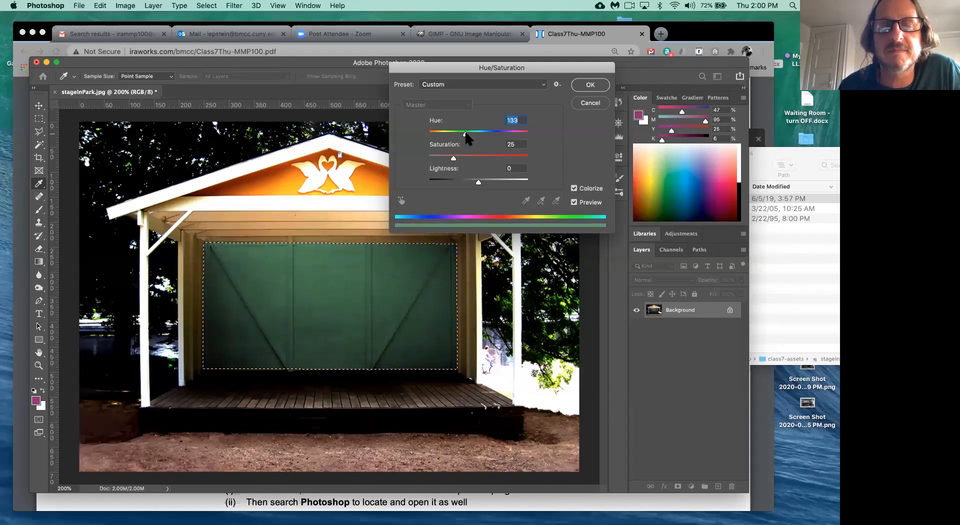
left_click_drag(473, 133, 476, 133)
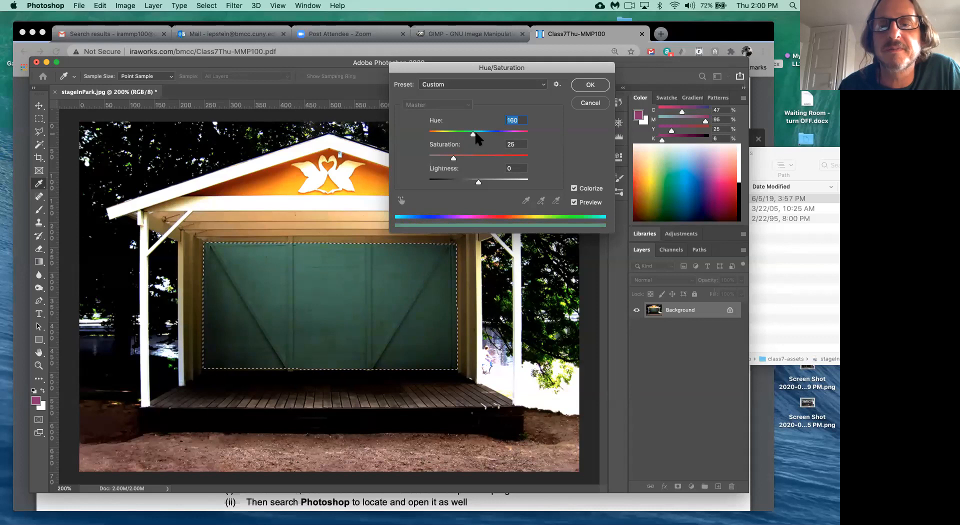
left_click(454, 133)
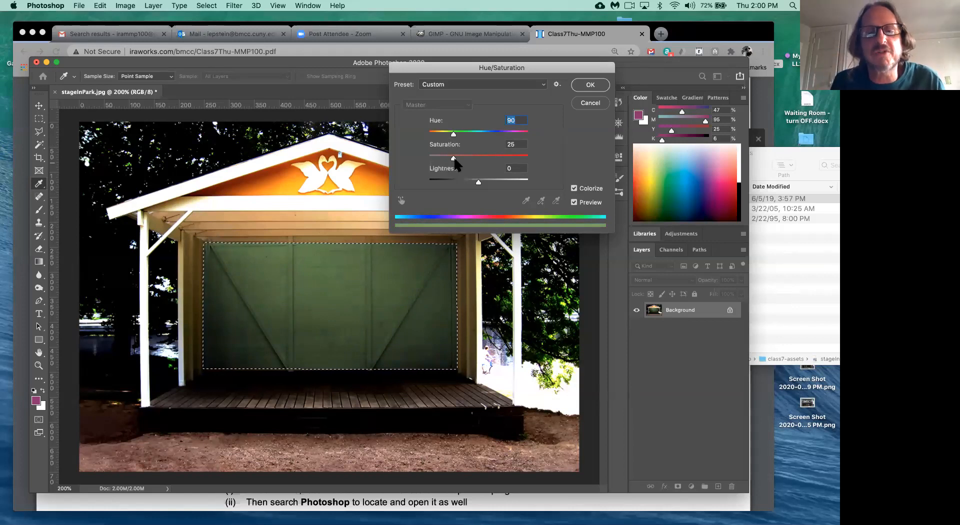
- Test maximum and zero Saturation, then set the colorize Saturation to 70
left_click(454, 159)
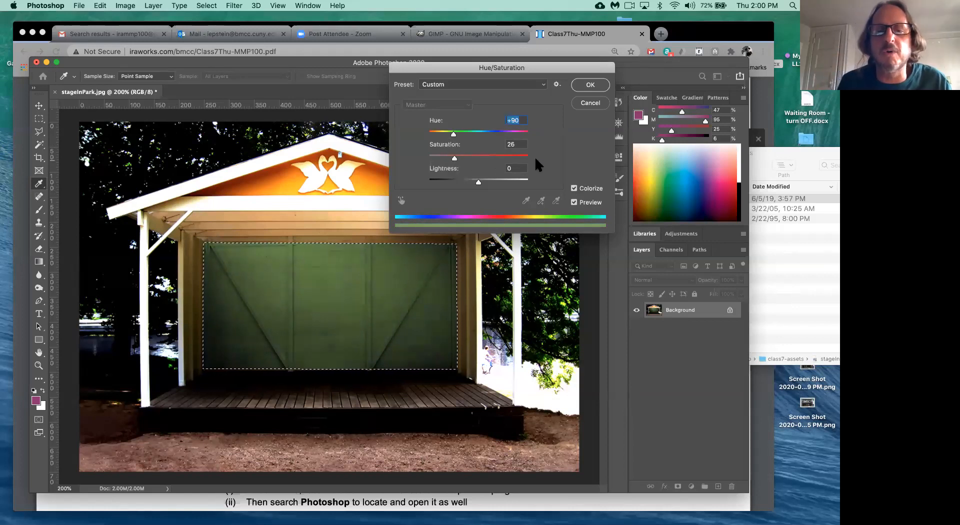
left_click_drag(455, 158, 529, 159)
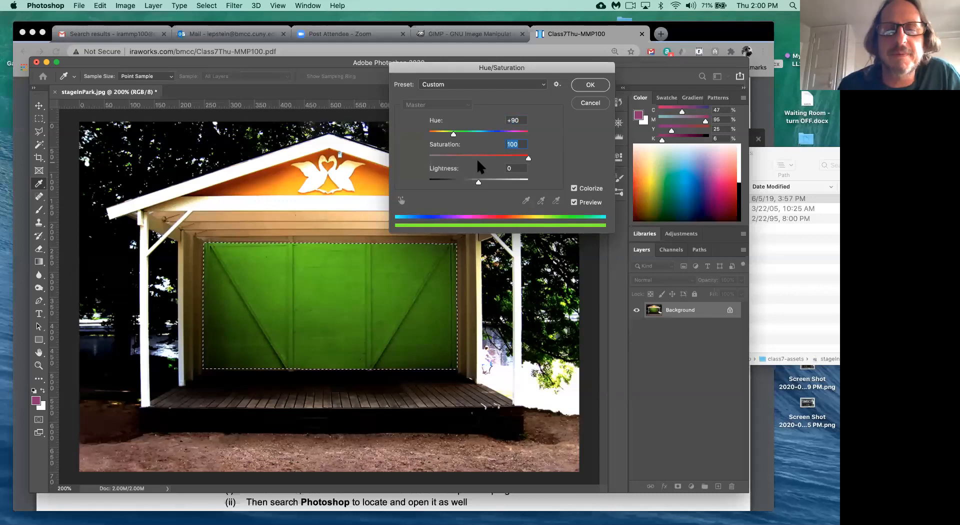
left_click_drag(528, 158, 528, 158)
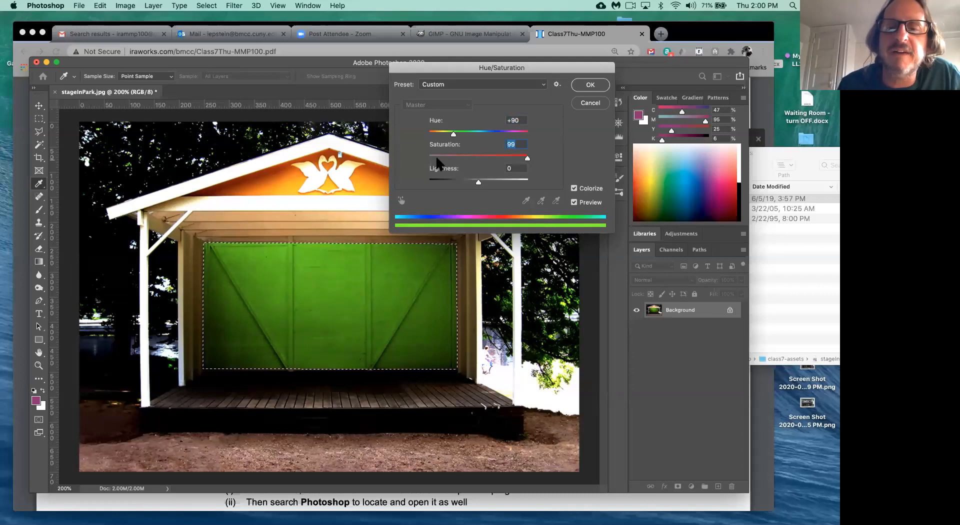
left_click_drag(437, 157, 429, 158)
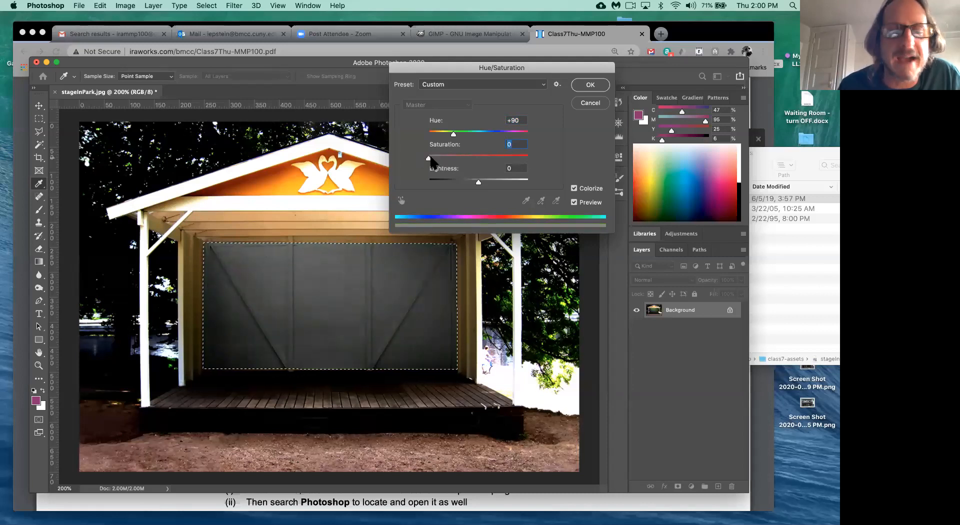
left_click_drag(429, 158, 498, 157)
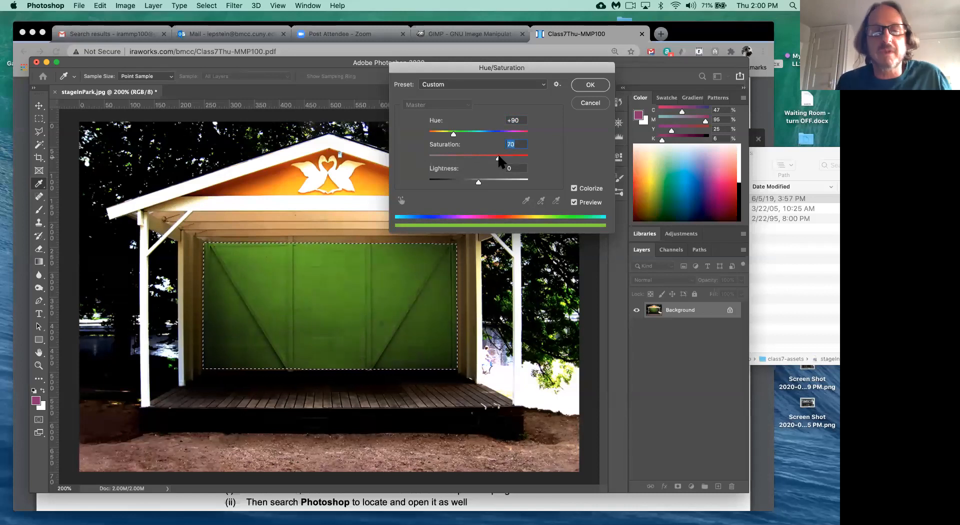
- Test Lightness, return it to 0, and apply the Hue 90 / Saturation 70 colorize
left_click(506, 181)
mouse_move(490, 183)
left_mouse_down()
mouse_move(440, 184)
mouse_move(454, 192)
mouse_move(505, 181)
mouse_move(478, 183)
left_mouse_up()
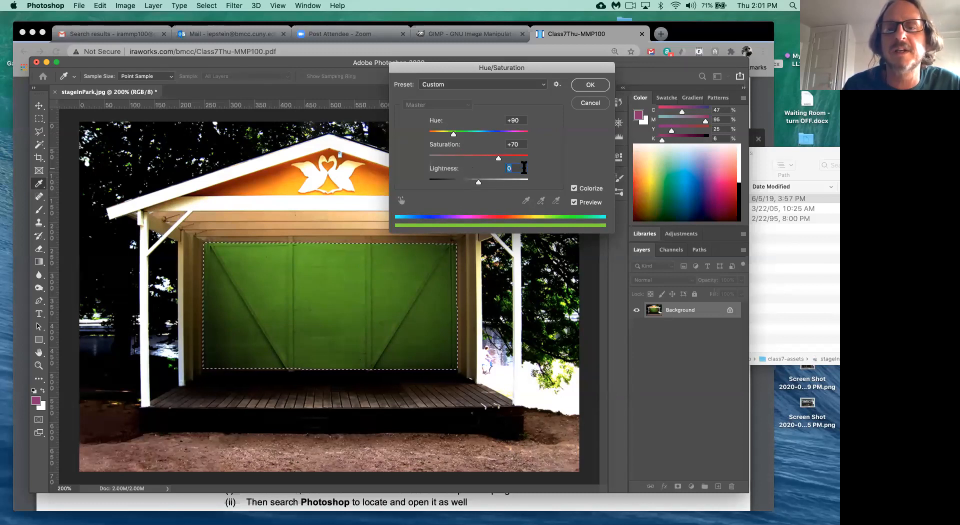
left_click(591, 86)
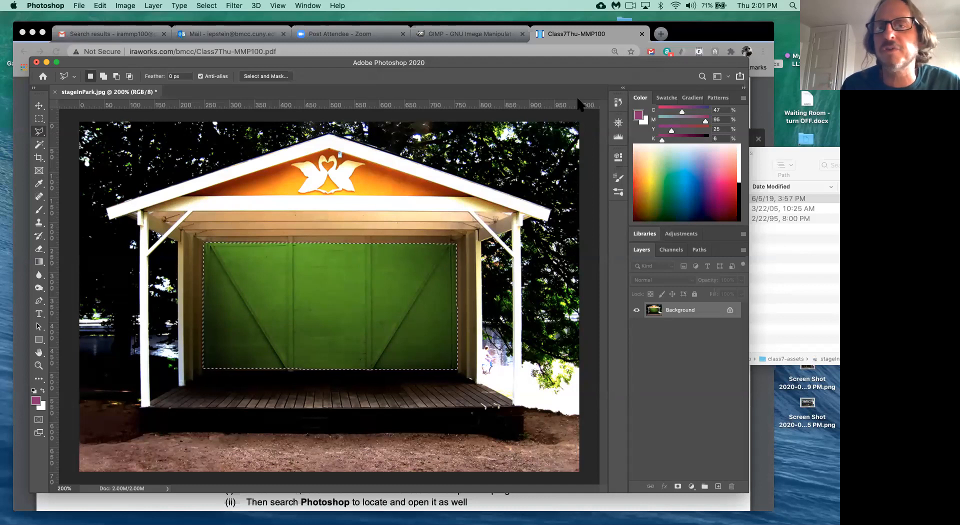
left_click(619, 103)
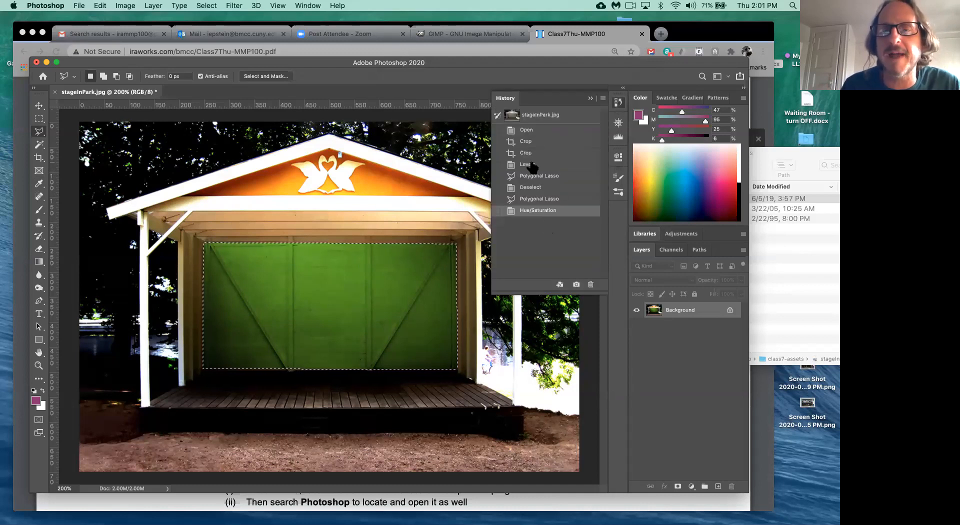
left_click(534, 199)
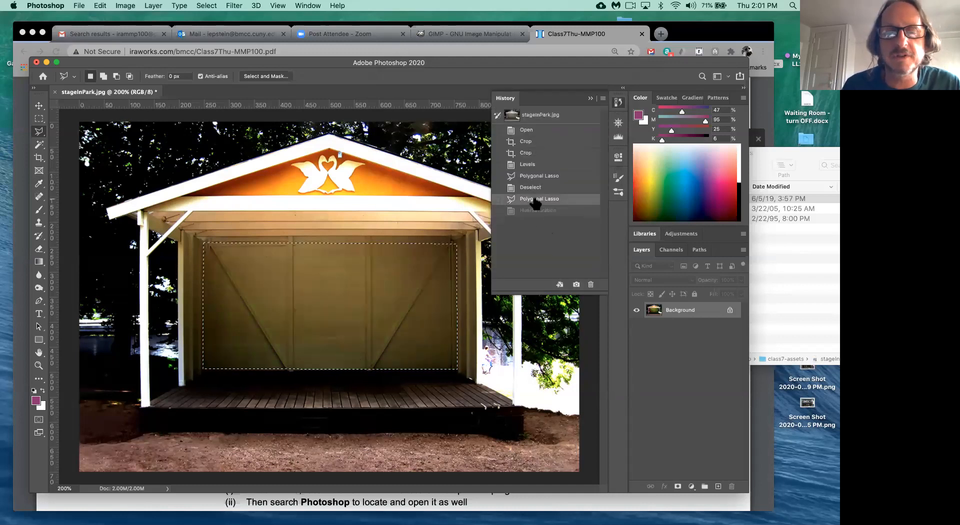
left_click(537, 188)
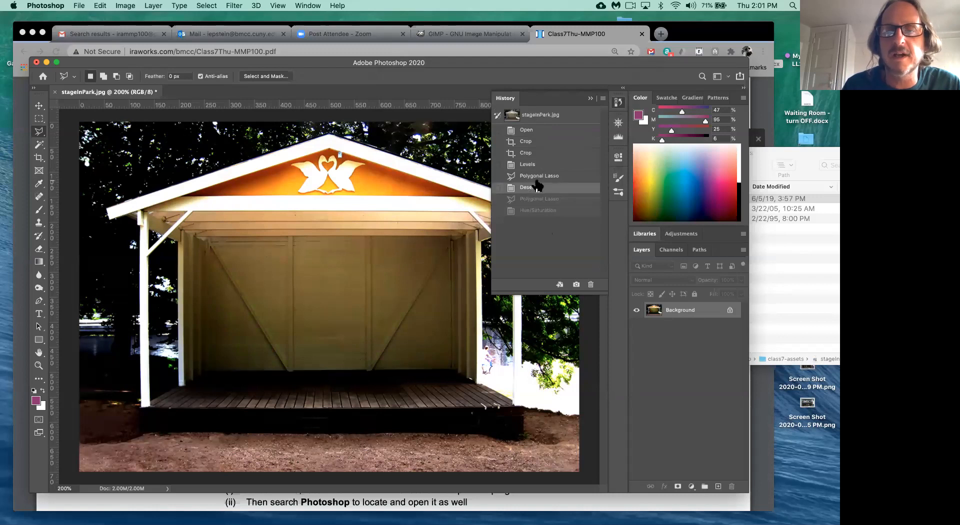
left_click(536, 175)
left_click(534, 164)
left_click(531, 153)
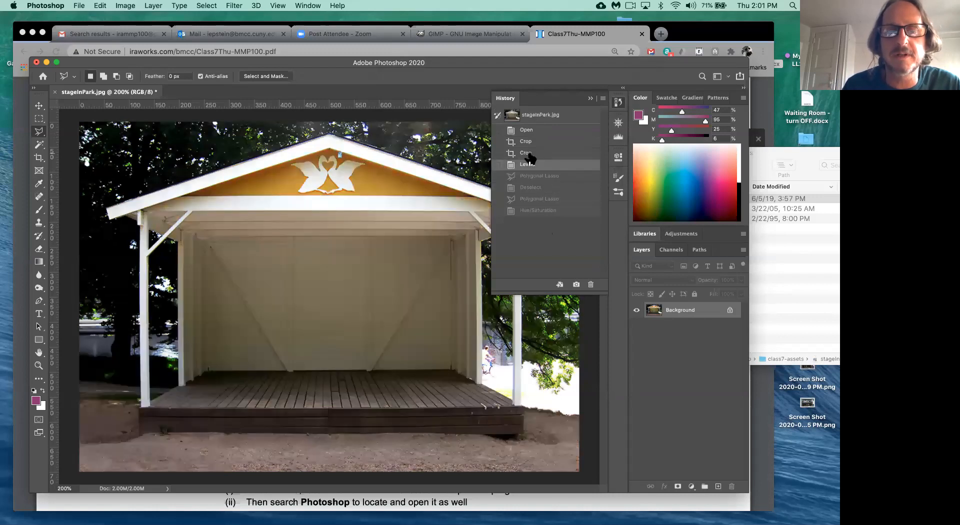
left_click(531, 144)
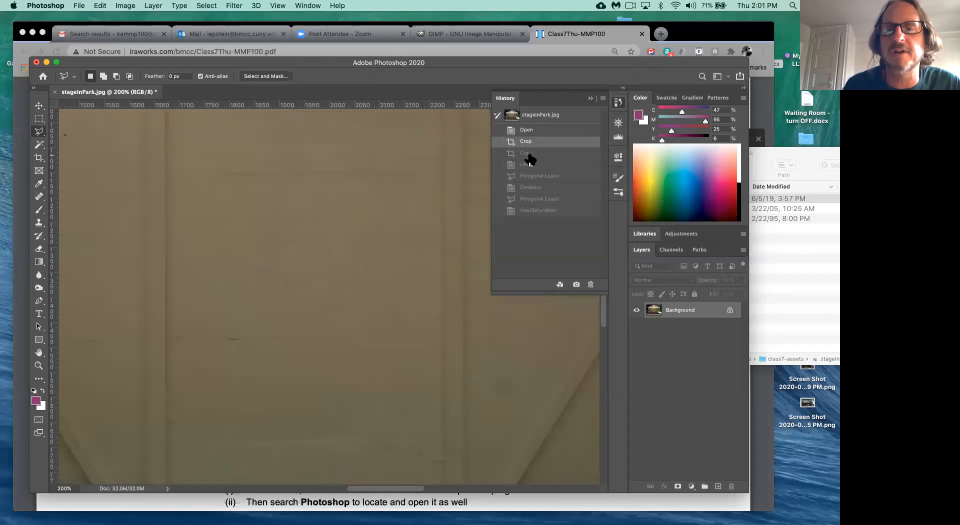
left_click(530, 153)
left_click(538, 210)
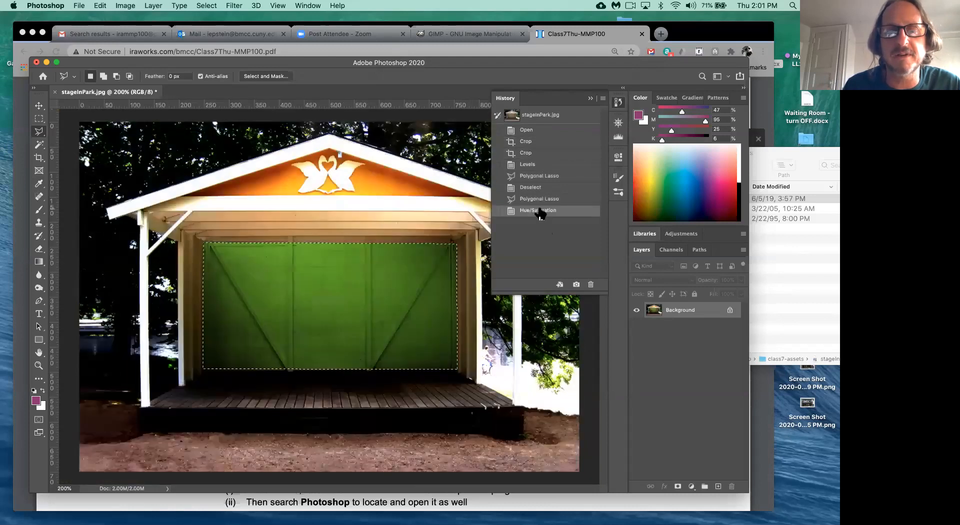
left_click(590, 98)
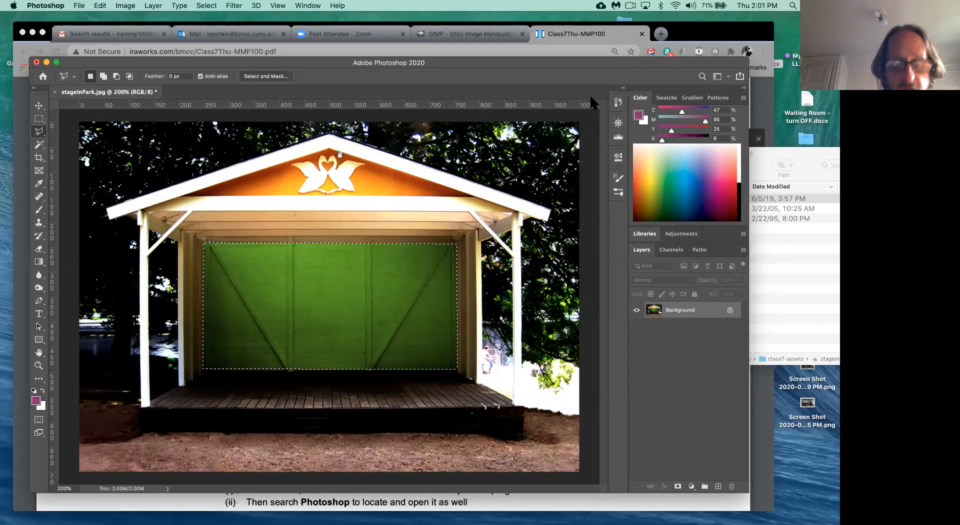
- Apply Levels with input black 32, white 219 and a slightly nudged midtone slider
key("super+l")
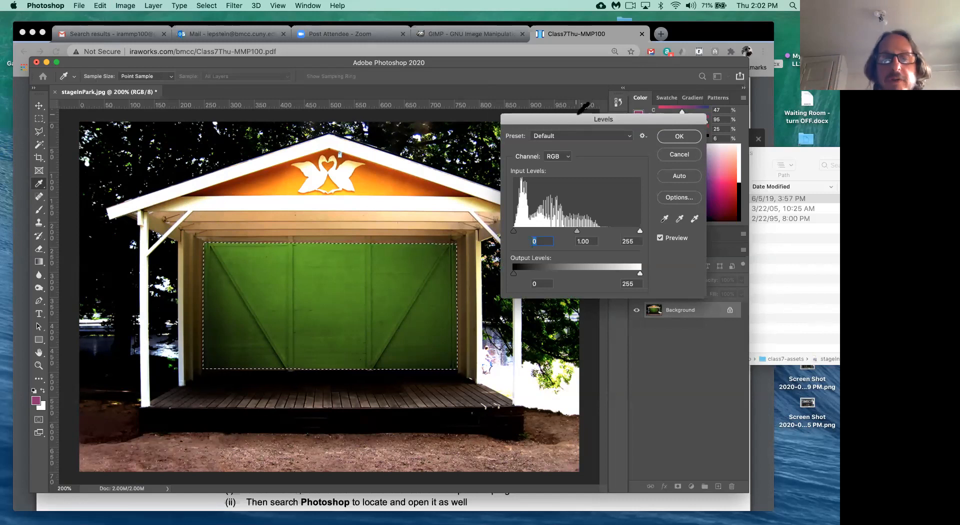
left_click_drag(514, 230, 531, 233)
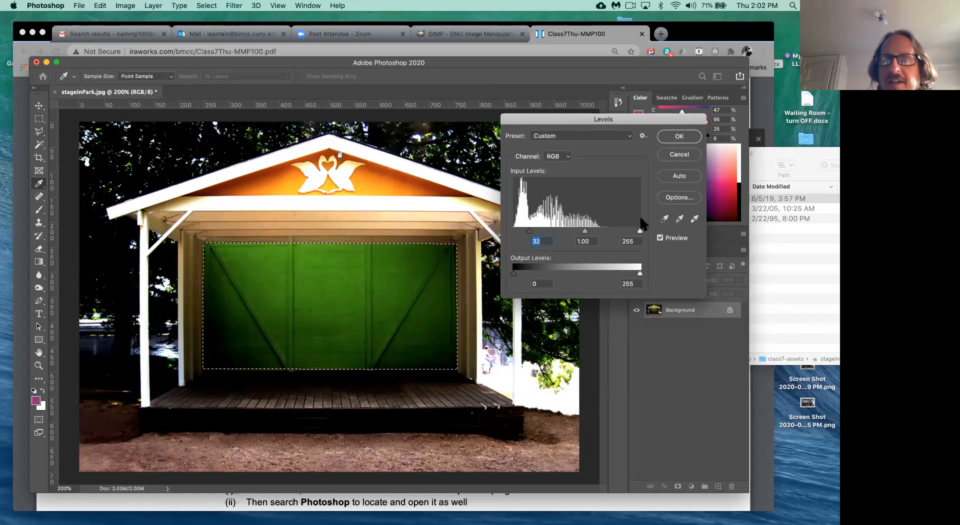
mouse_move(640, 231)
left_mouse_down()
mouse_move(606, 232)
mouse_move(623, 232)
left_mouse_up()
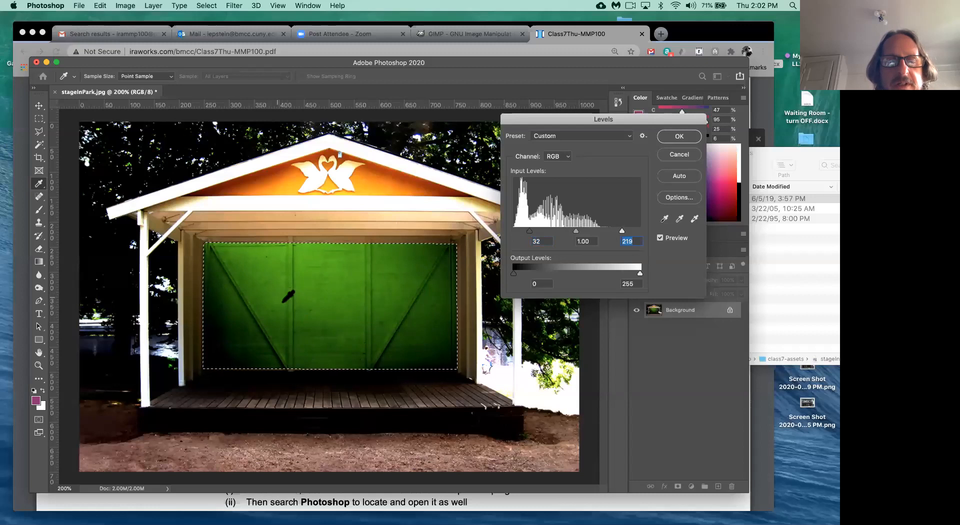
mouse_move(576, 232)
left_mouse_down()
mouse_move(564, 230)
mouse_move(576, 234)
left_mouse_up()
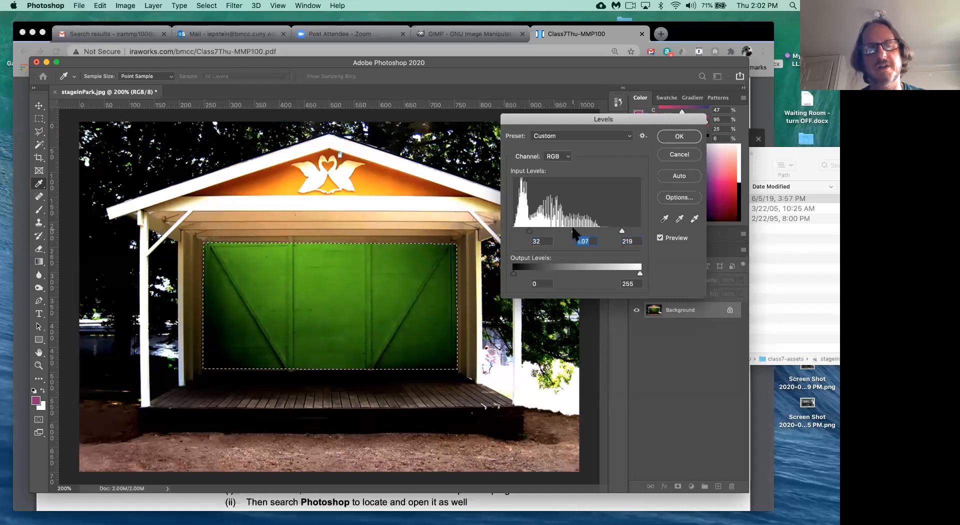
left_click(686, 139)
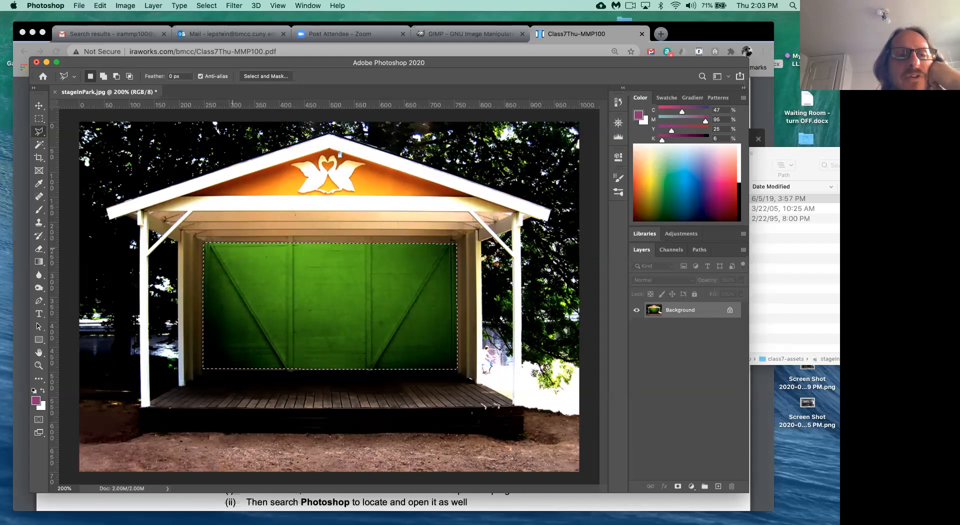
- Apply Select > Inverse to the back-wall selection, then dismiss the reopened Select menu
left_click(213, 6)
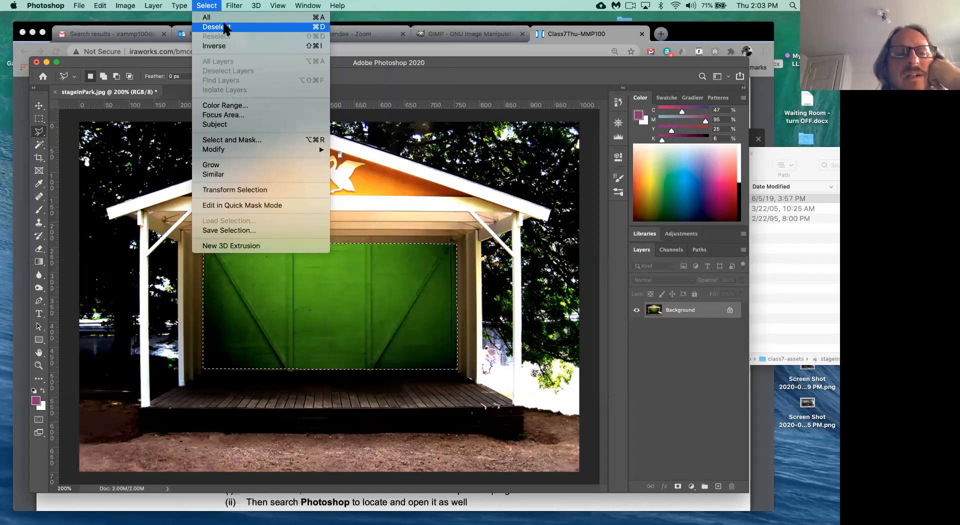
left_click(214, 46)
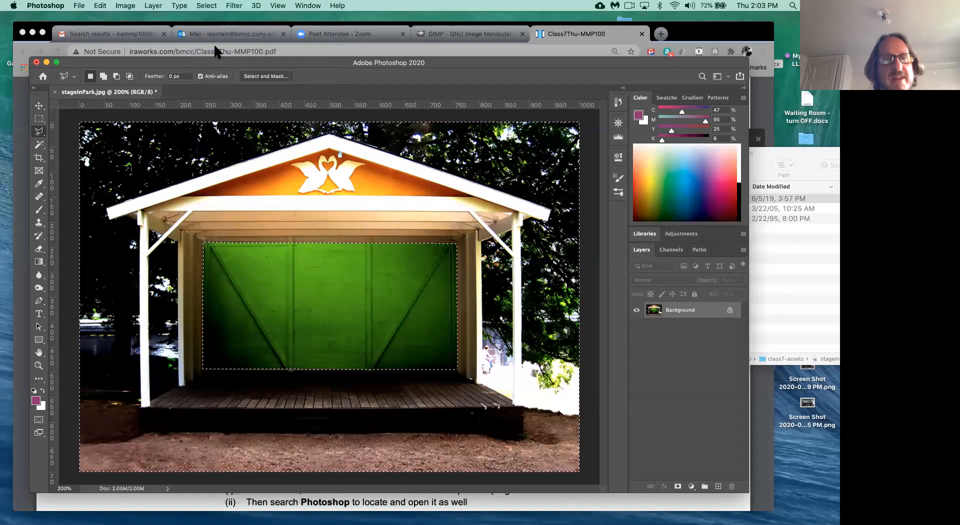
left_click(211, 9)
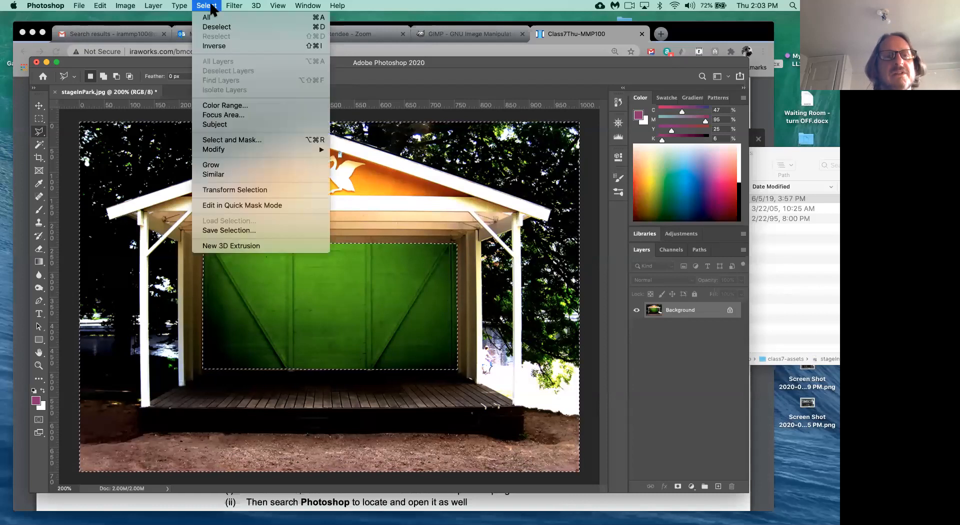
left_click(211, 10)
left_click(212, 7)
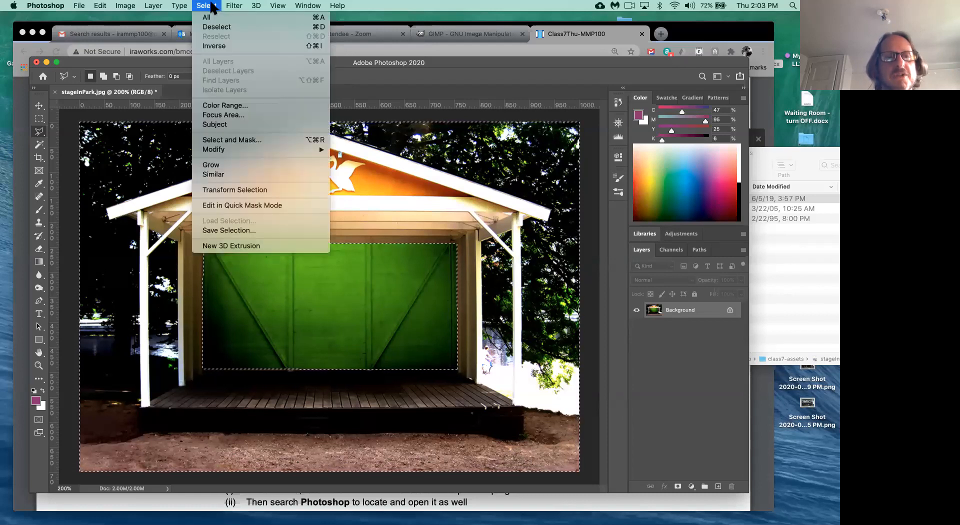
left_click(212, 7)
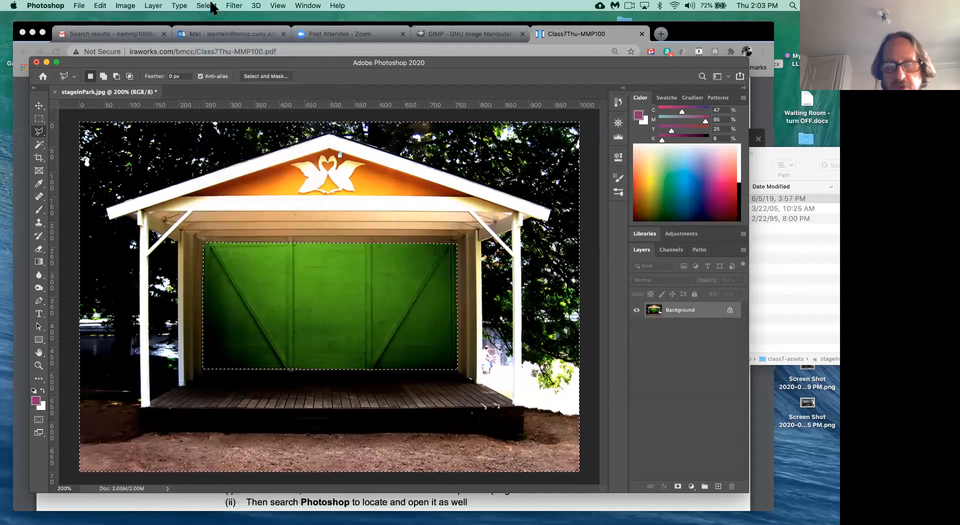
key("super+u")
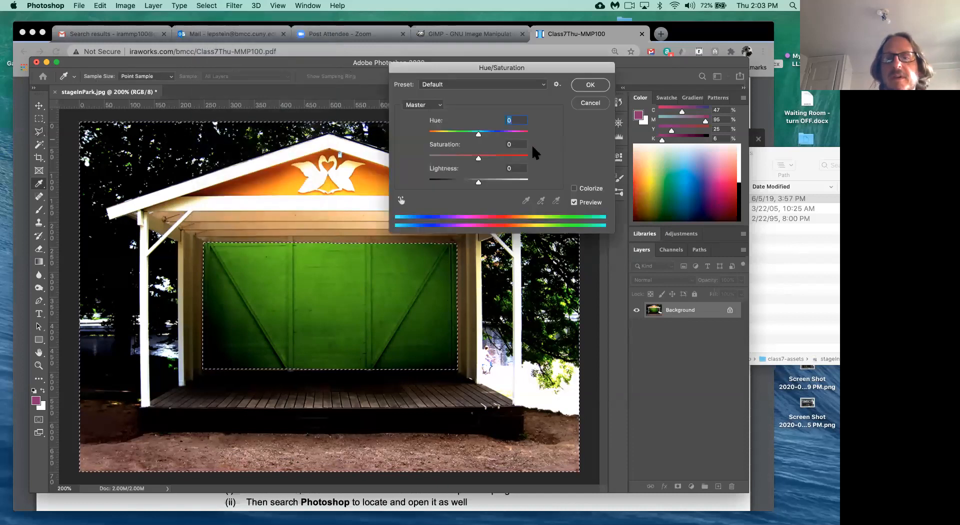
left_click(575, 189)
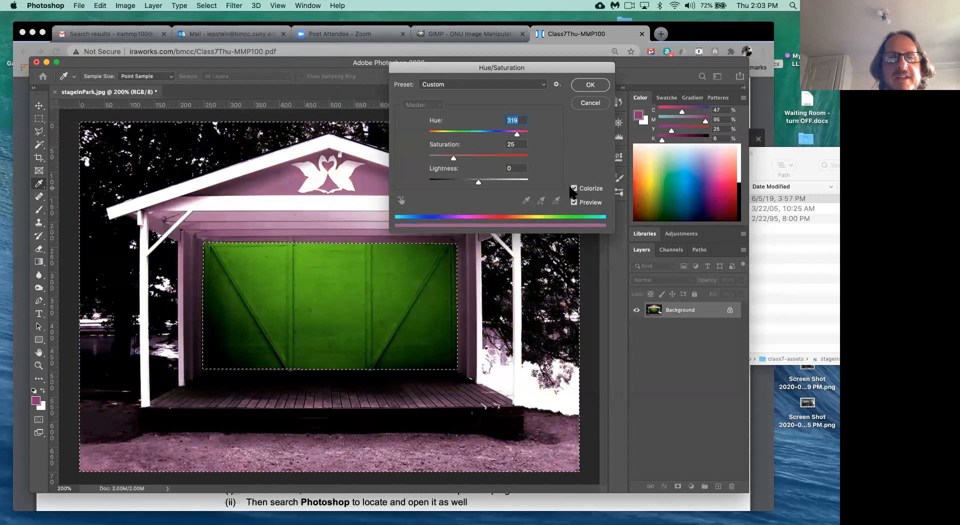
left_click(477, 132)
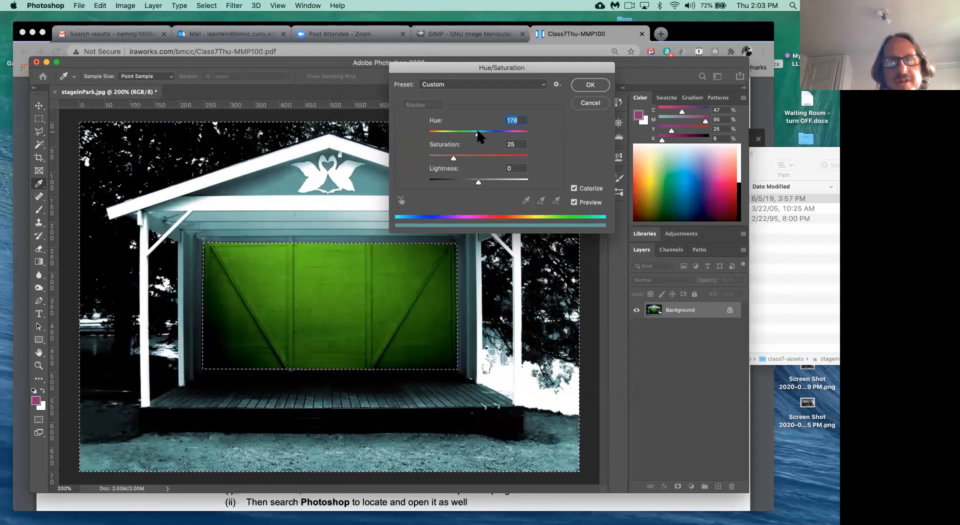
left_click(590, 103)
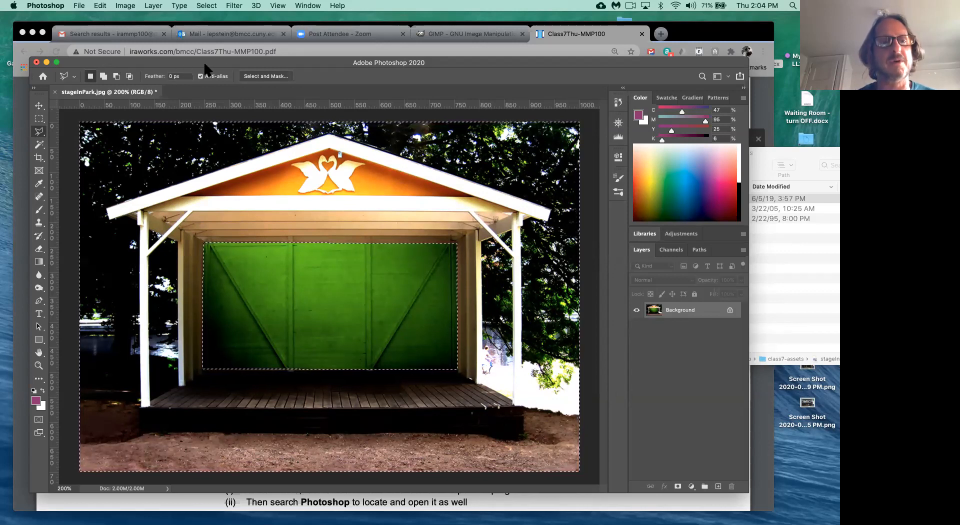
- Invert back to the wall, save it as channel 'backWall', and deselect
key("super+shift+i")
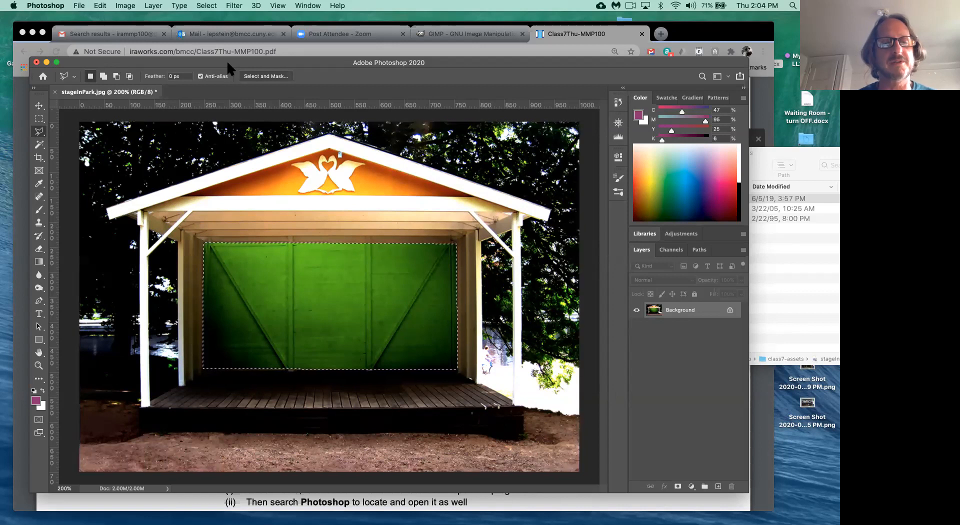
left_click(206, 6)
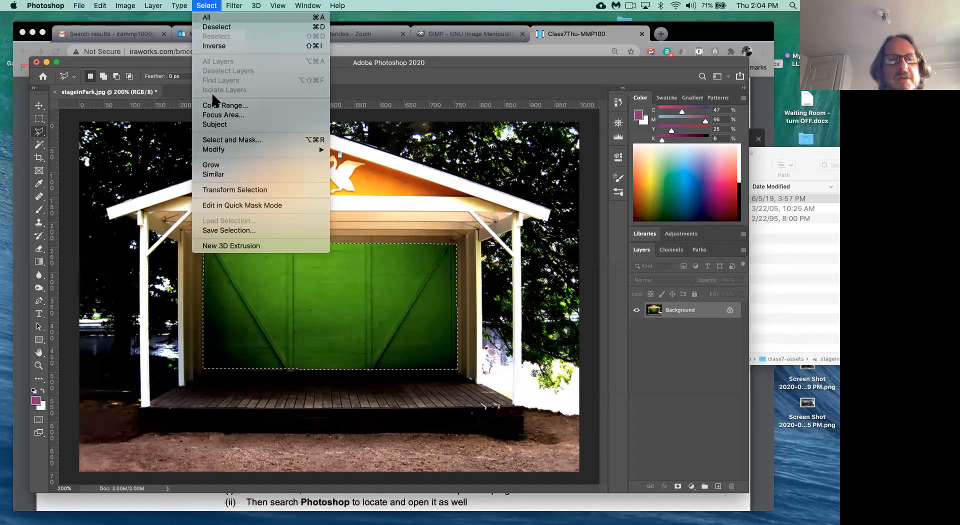
left_click(232, 231)
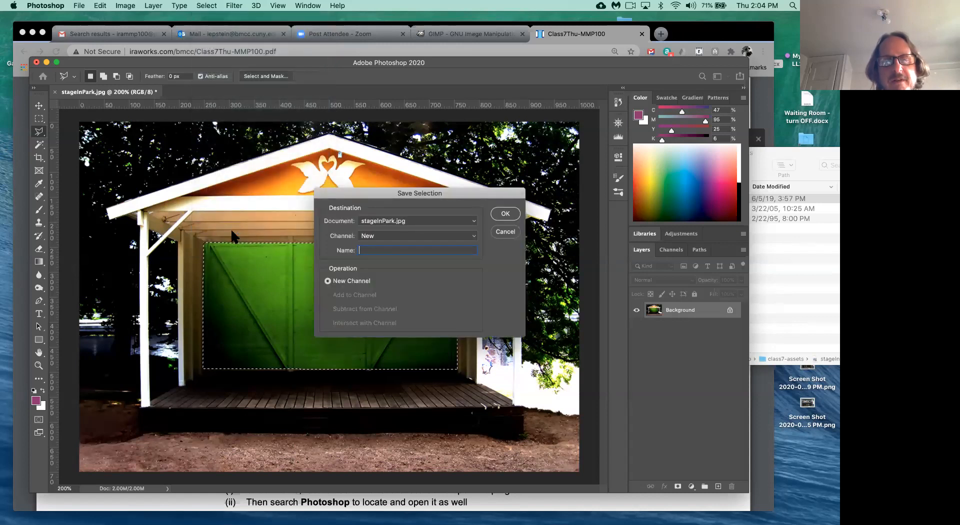
type("backWall")
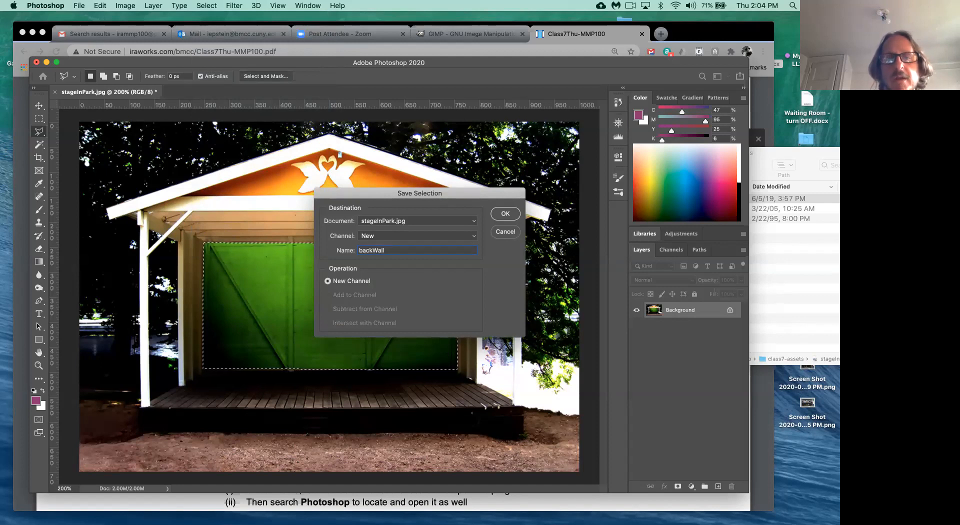
left_click(506, 214)
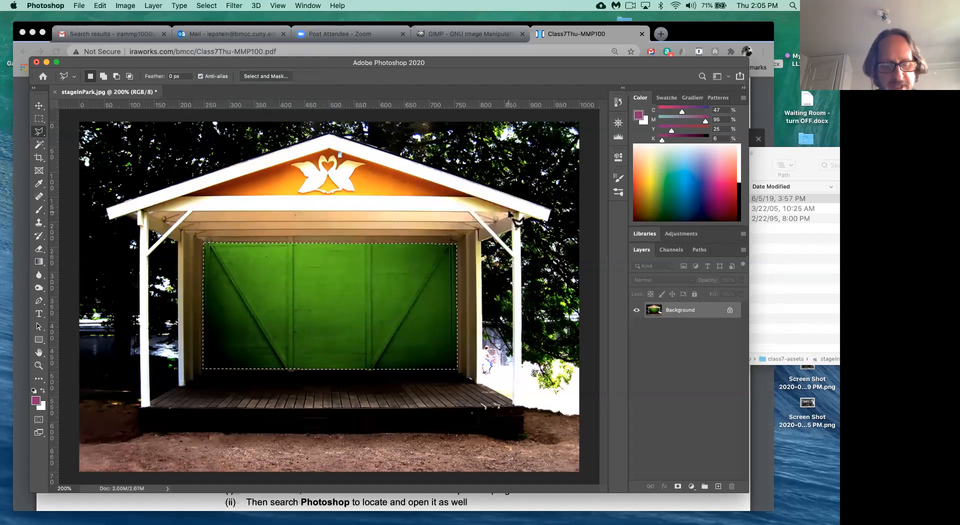
key("super+d")
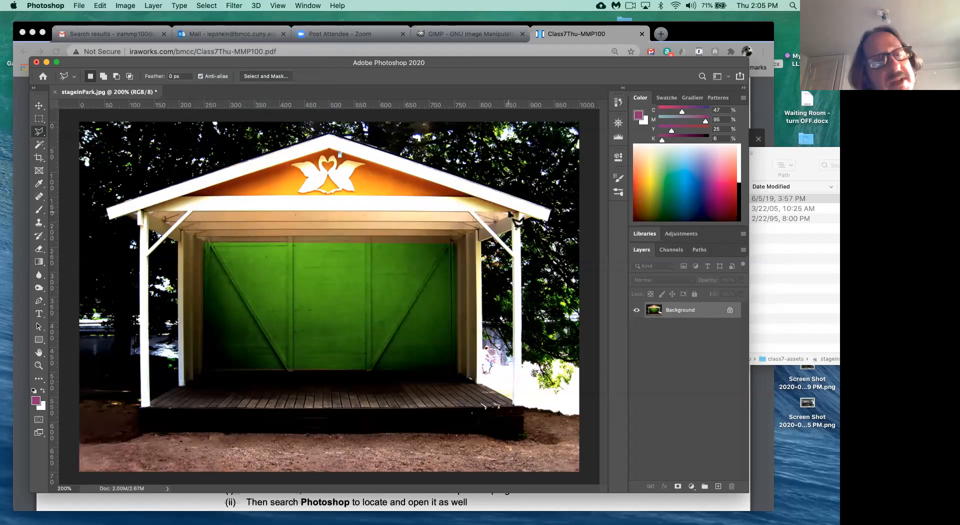
left_click(207, 6)
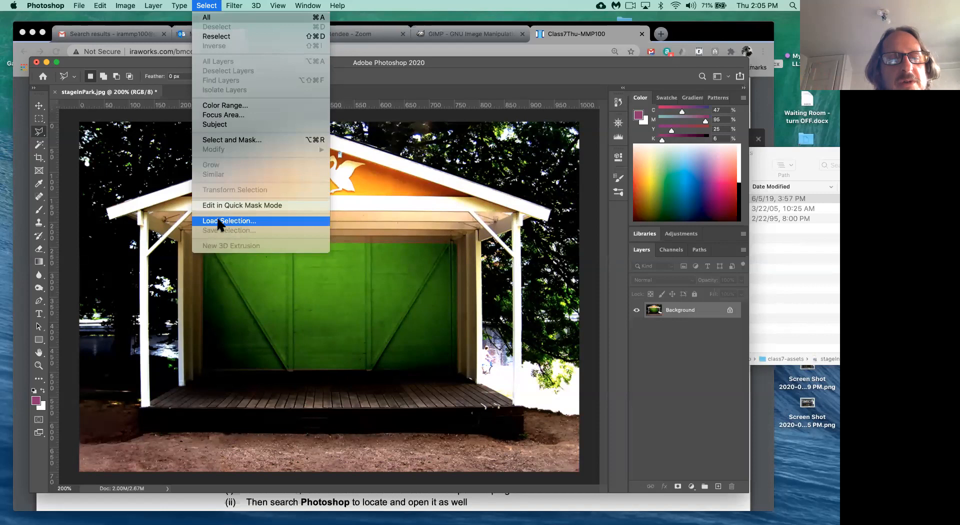
left_click(234, 220)
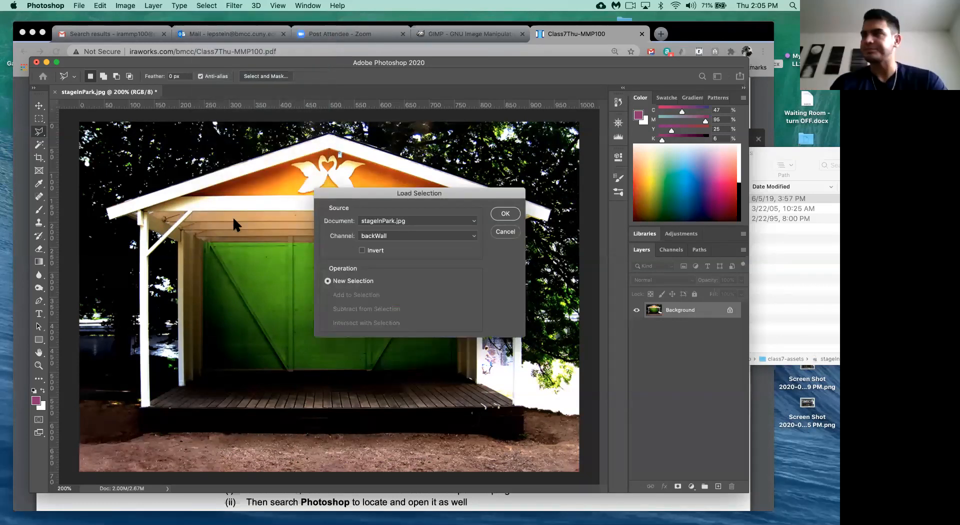
left_click(414, 235)
left_click(417, 236)
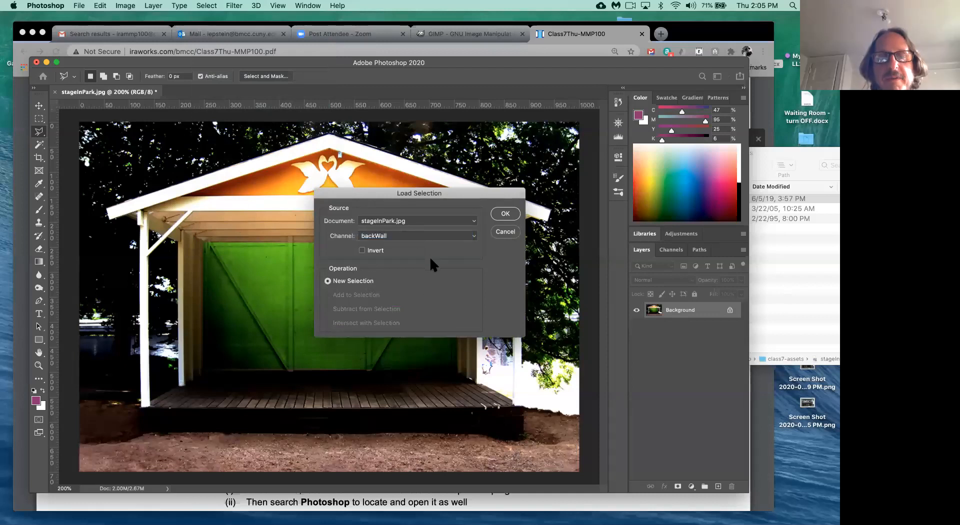
left_click(506, 214)
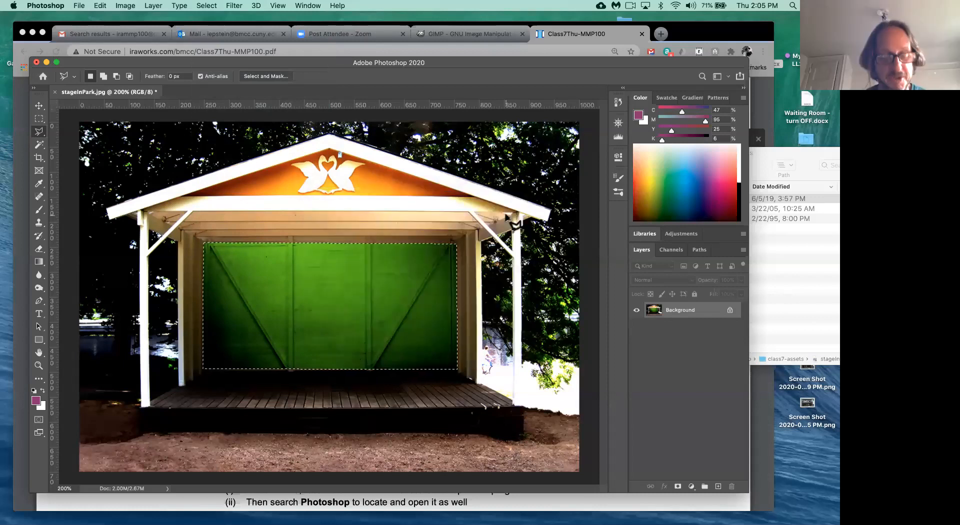
key("super+d")
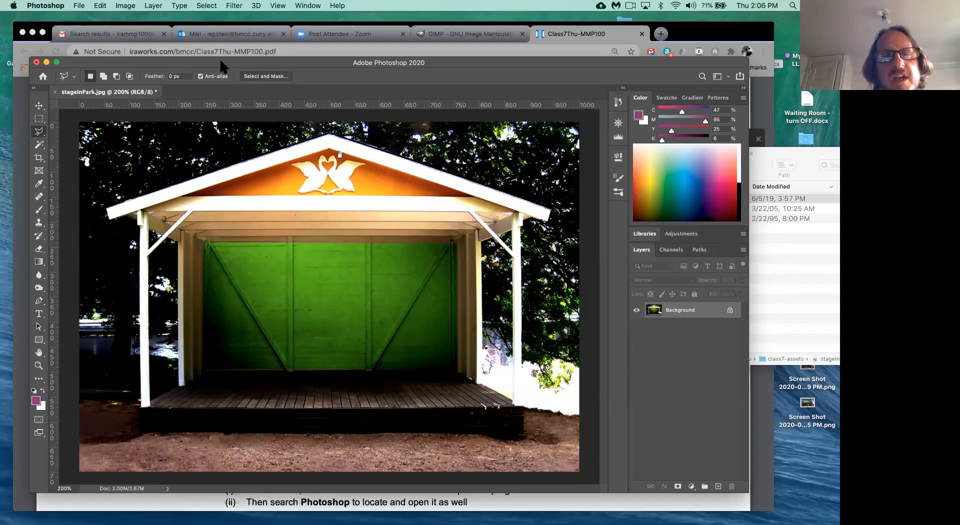
left_click(80, 6)
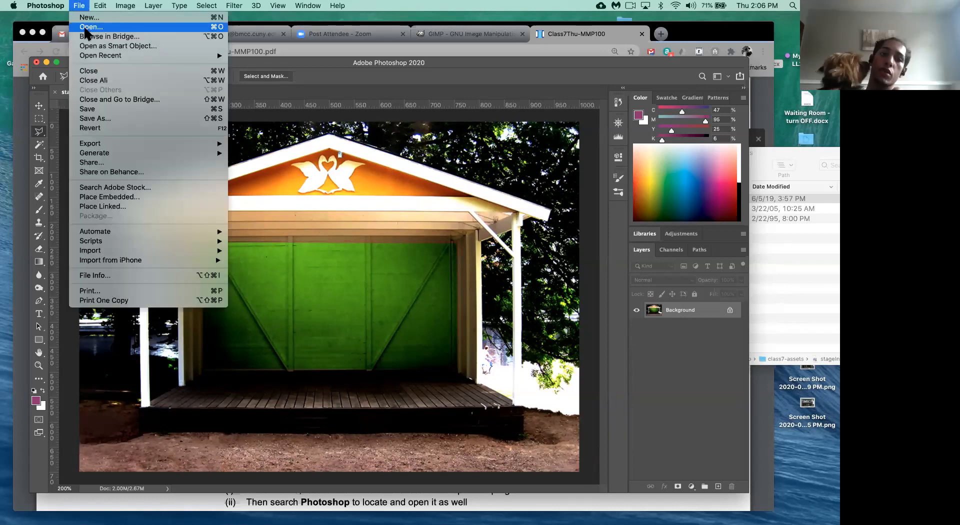
left_click(305, 62)
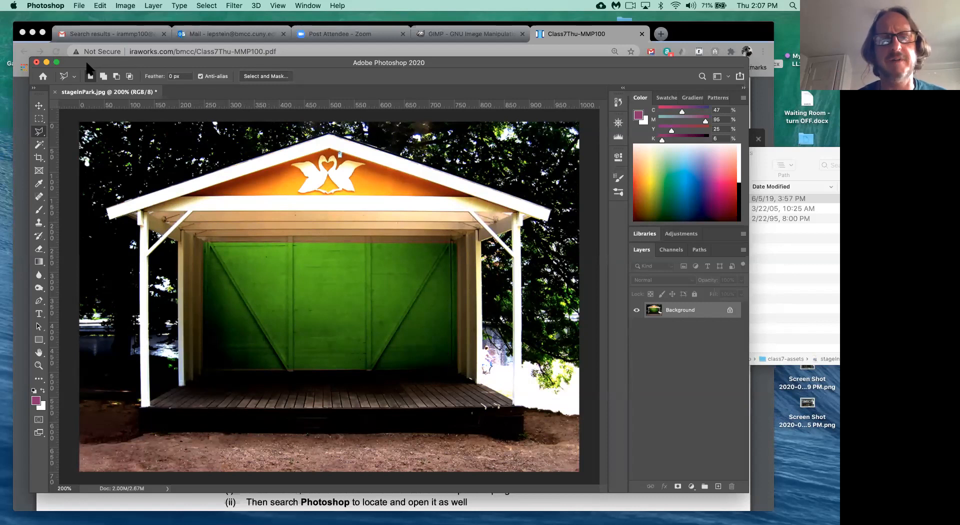
- Show the Navigator panel, float it over the canvas and enlarge it
left_click(309, 6)
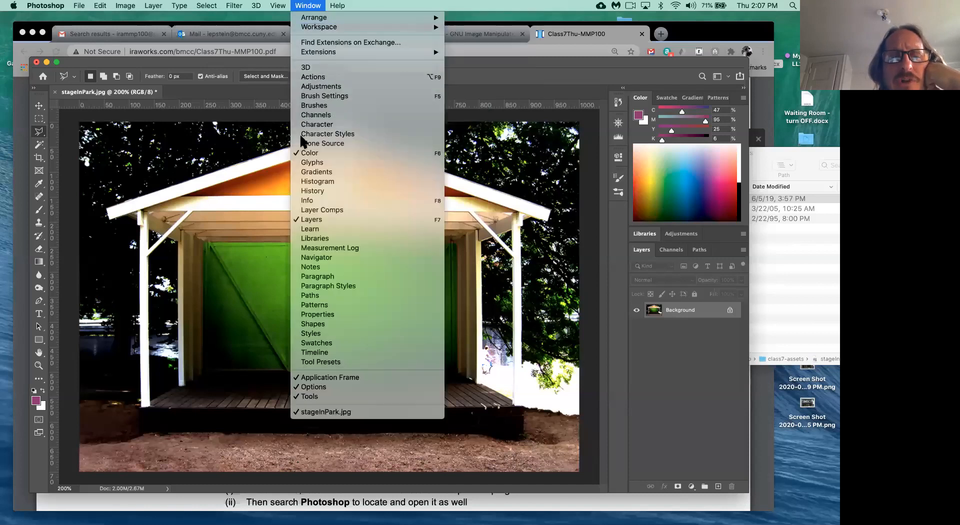
left_click(326, 260)
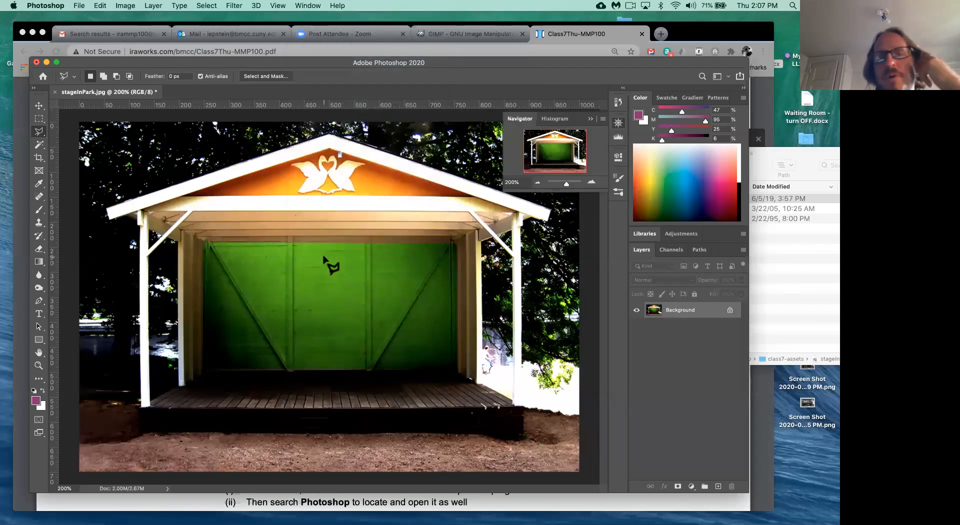
left_click_drag(521, 111, 390, 187)
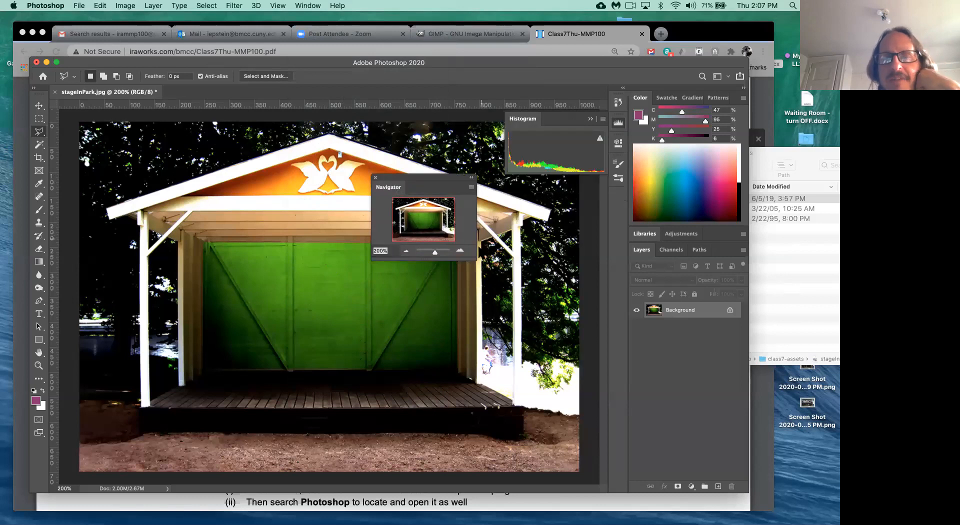
left_click_drag(475, 259, 541, 276)
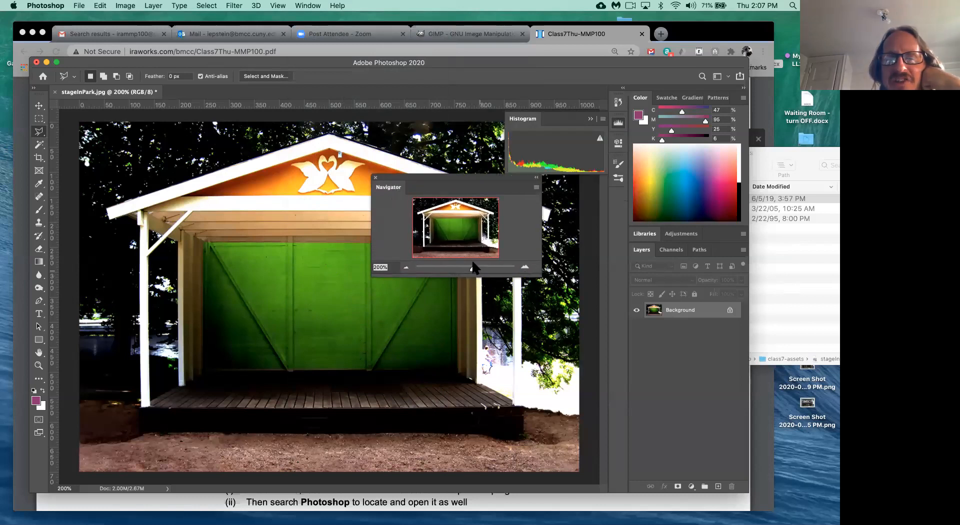
- Zoom to about 703% and pan to the roof corner above the green wall
left_click_drag(473, 270, 478, 271)
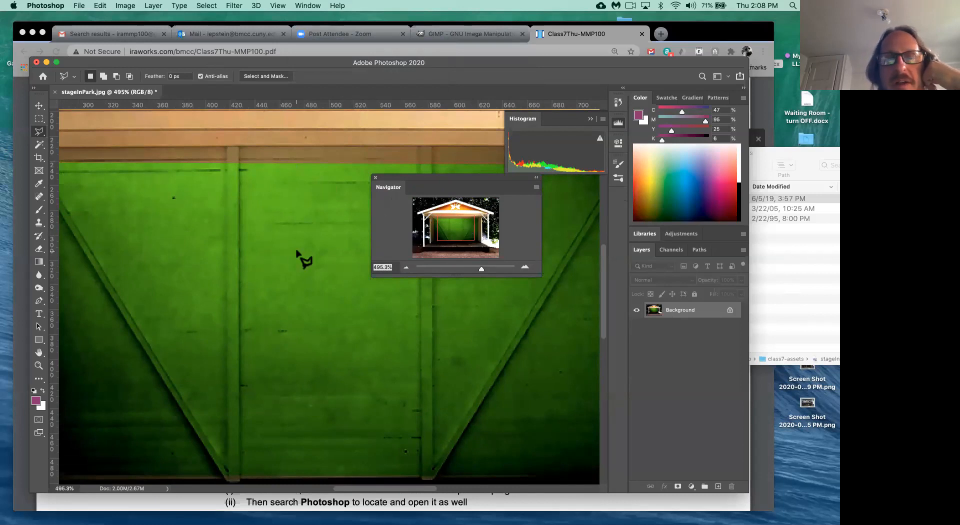
left_click_drag(448, 226, 476, 269)
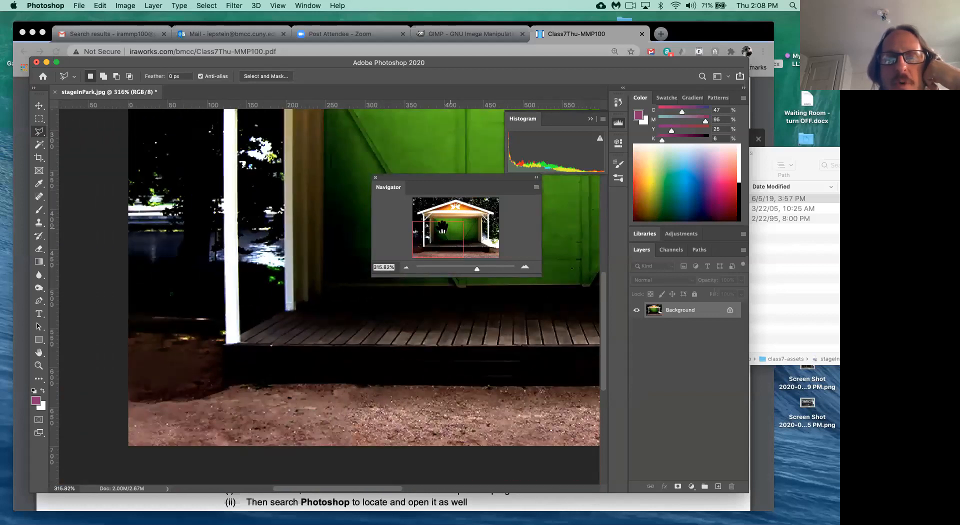
left_click_drag(434, 243, 466, 237)
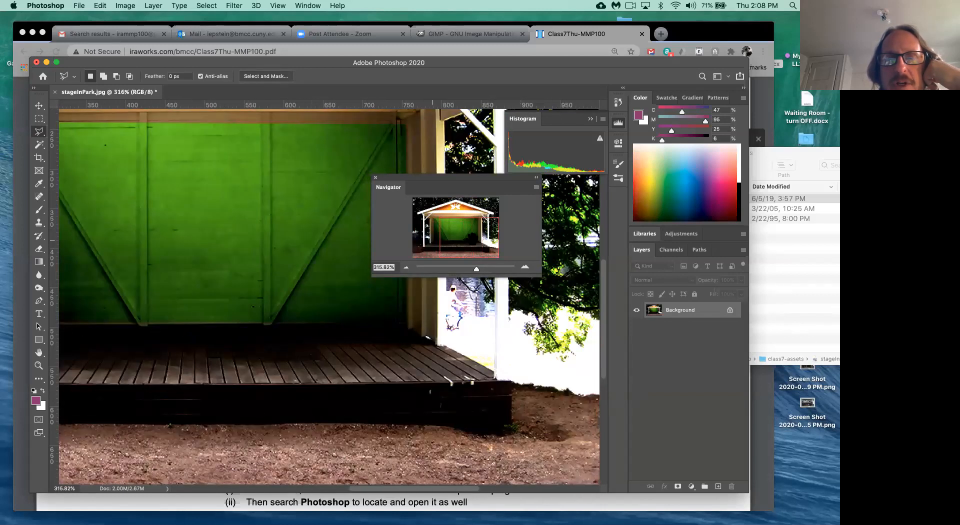
left_click_drag(476, 270, 478, 218)
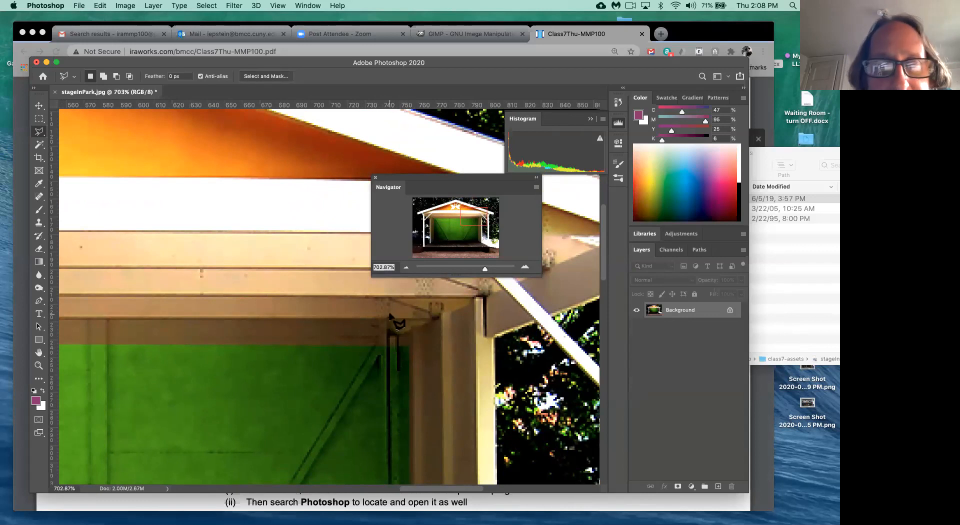
mouse_move(475, 218)
left_mouse_down()
mouse_move(442, 222)
mouse_move(445, 247)
mouse_move(494, 250)
mouse_move(482, 218)
left_mouse_up()
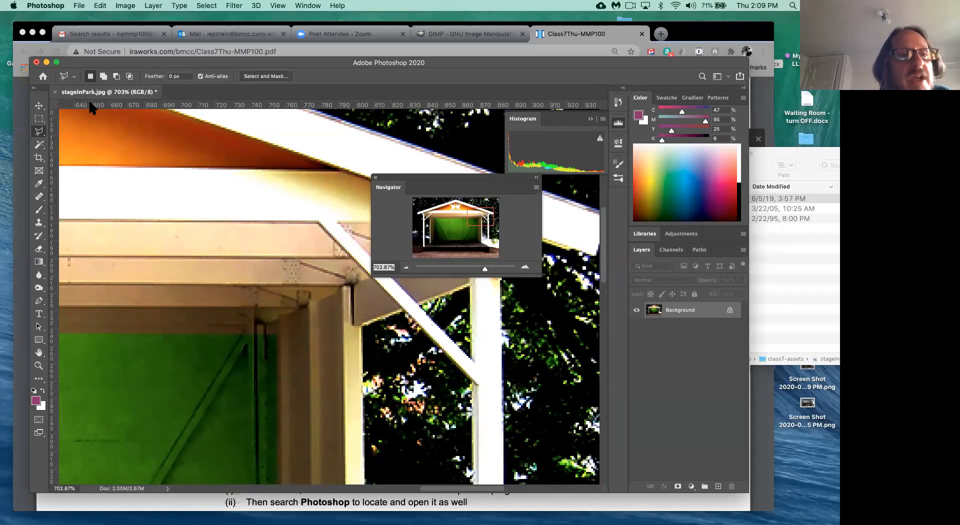
- Select the Zoom tool and fit the image on screen with Cmd+0 and View > Fit on Screen
left_click(39, 366)
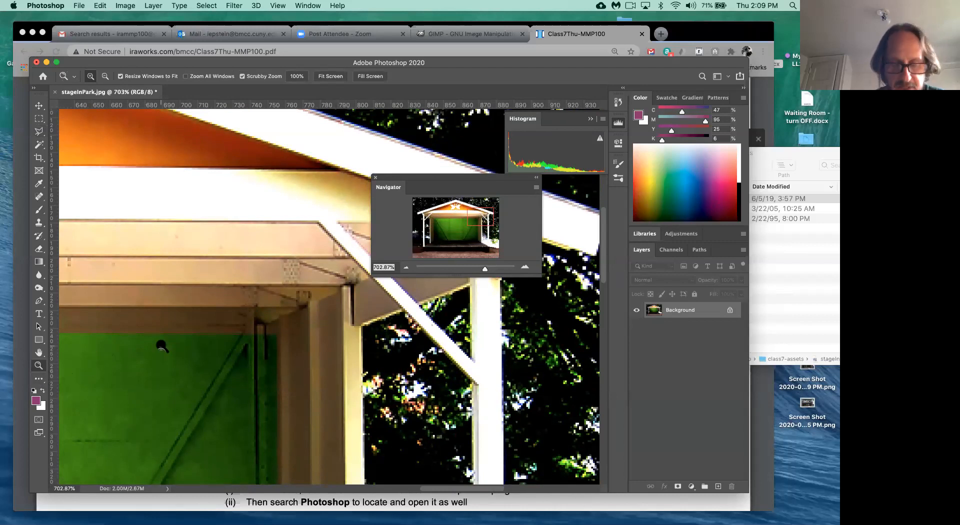
key("super+0")
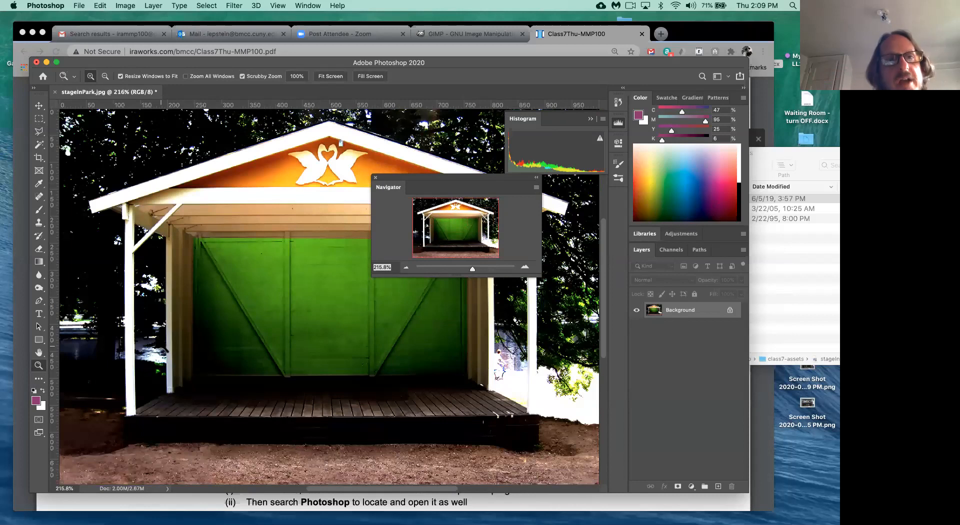
left_click(278, 5)
left_click(282, 4)
left_click(278, 4)
left_click(298, 102)
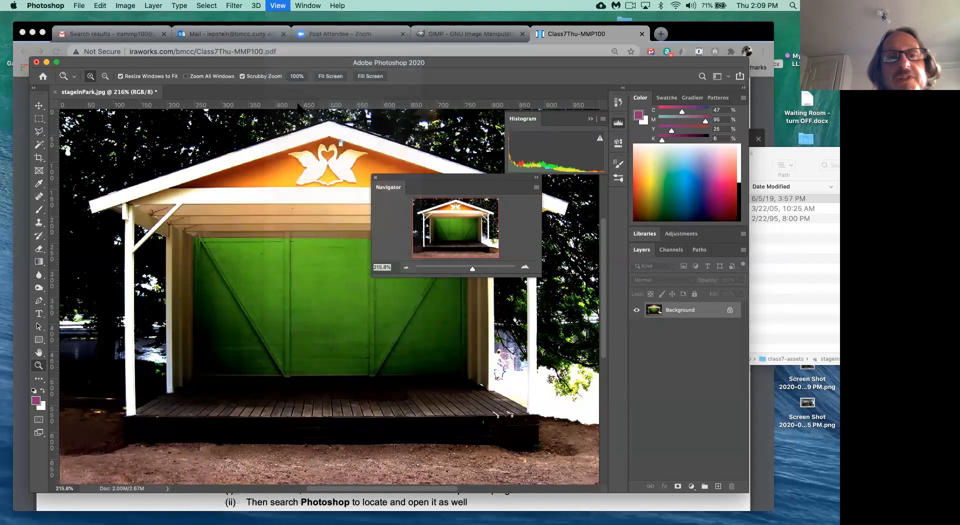
left_click(280, 6)
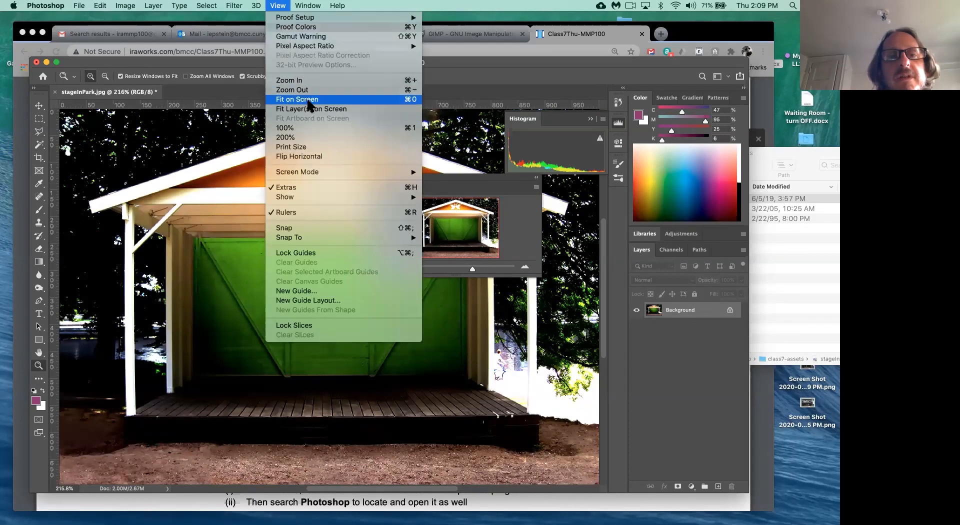
left_click(409, 99)
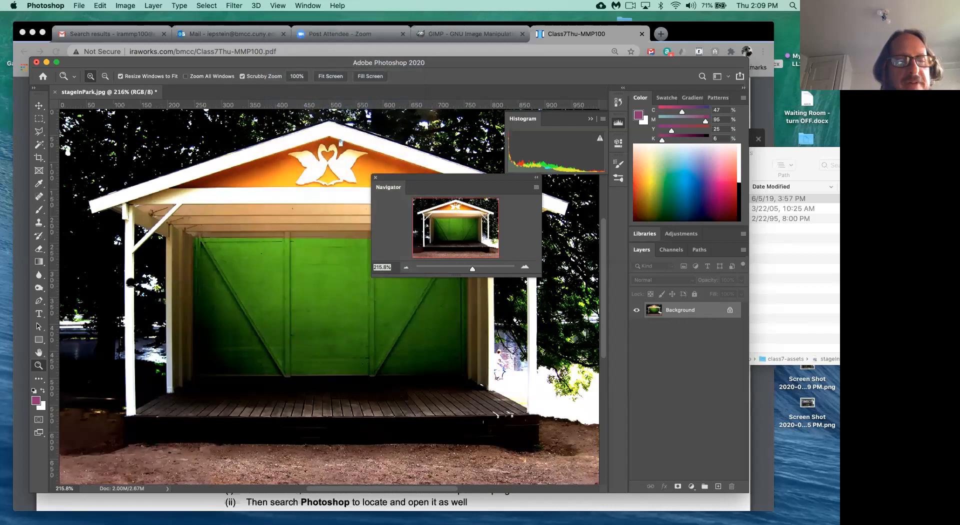
- Zoom into the roof corner and green wall up to 800%, fitting back to 215.8% each time
left_click_drag(189, 224, 270, 339)
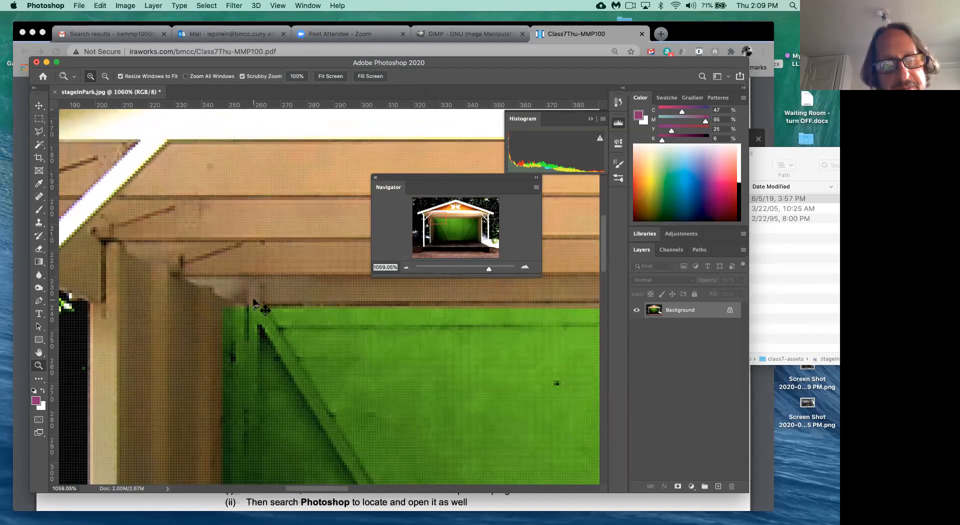
key("super+0")
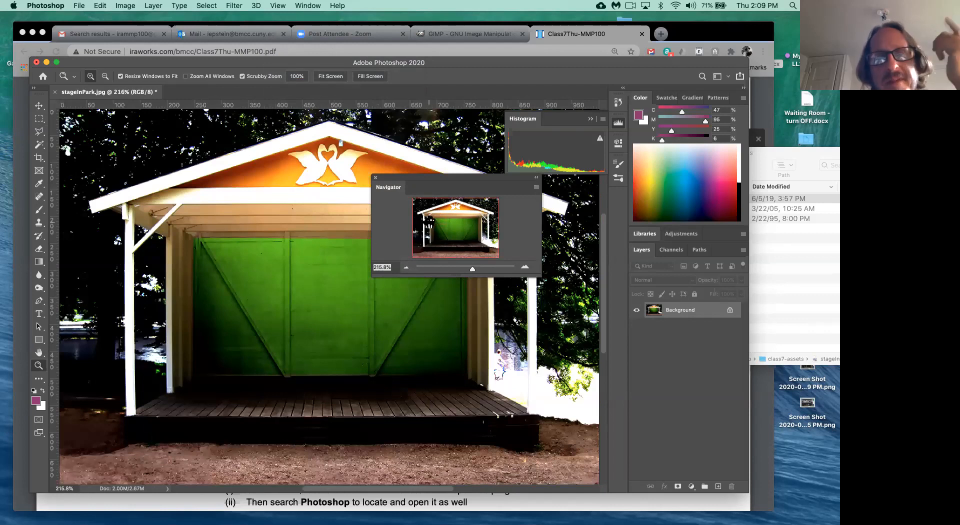
left_click_drag(471, 273, 485, 266)
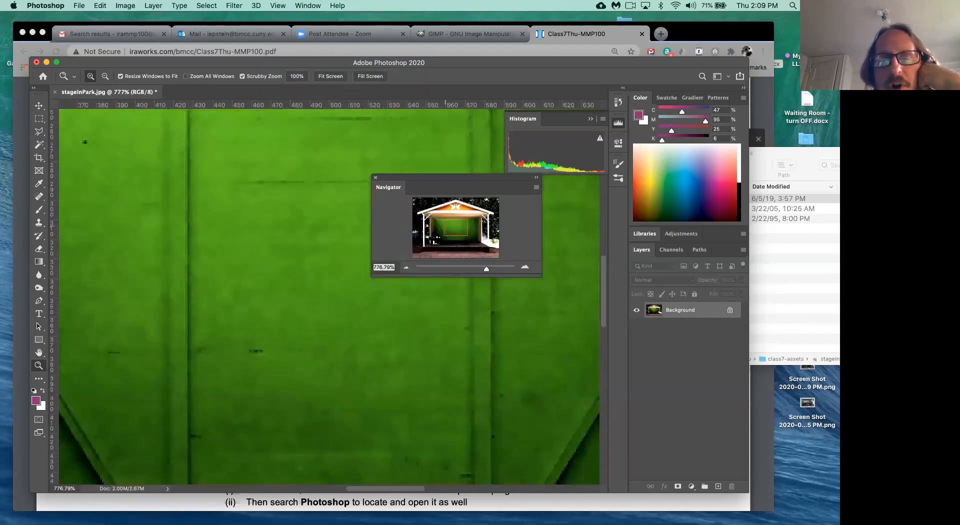
left_click_drag(450, 231, 439, 249)
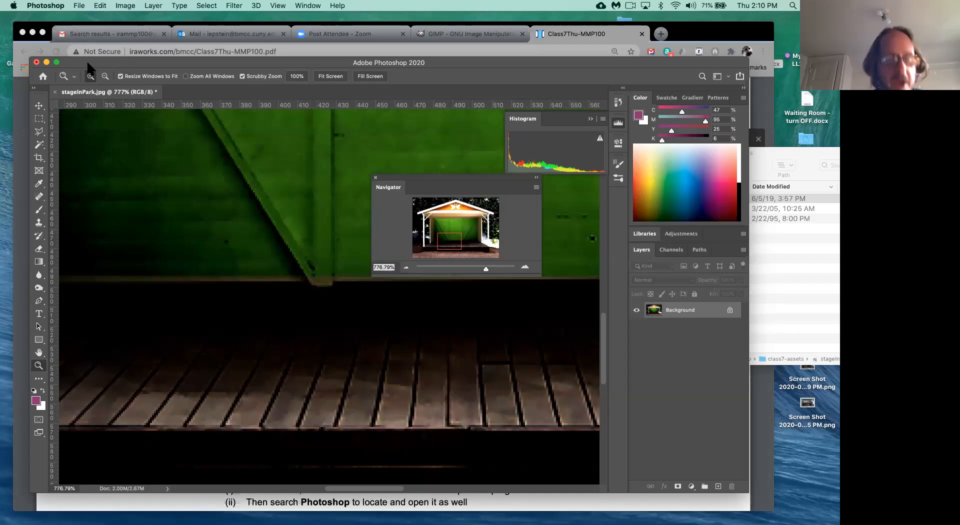
left_click(190, 173)
key("super+0")
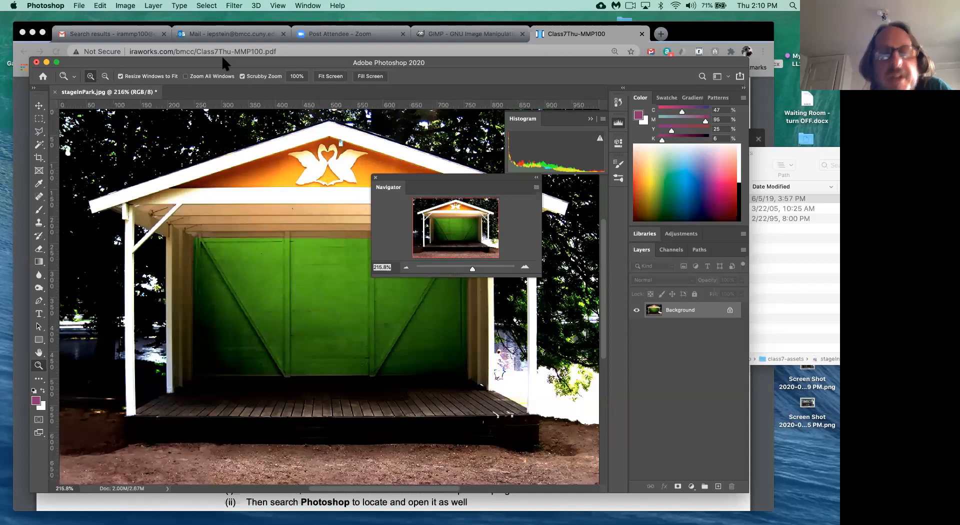
- Start File > Open and move the file-open window aside
left_click(79, 6)
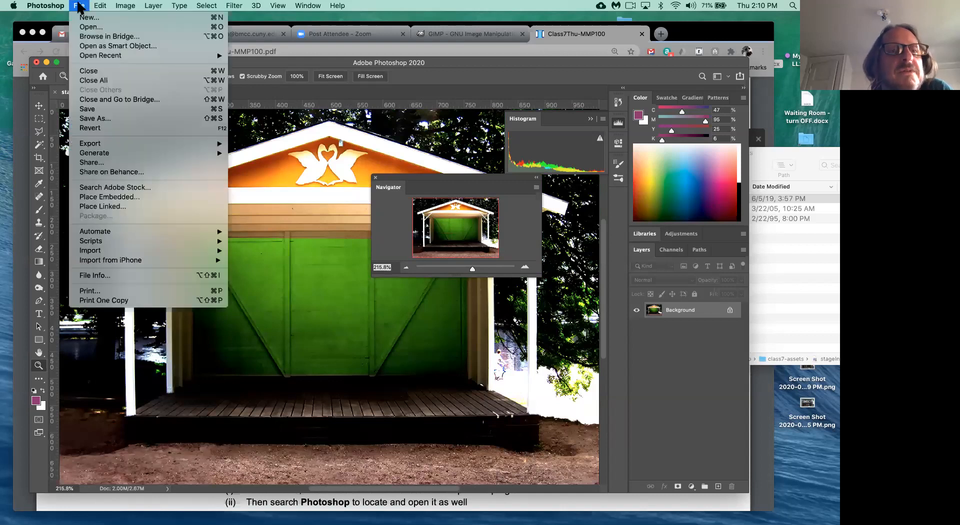
left_click(83, 27)
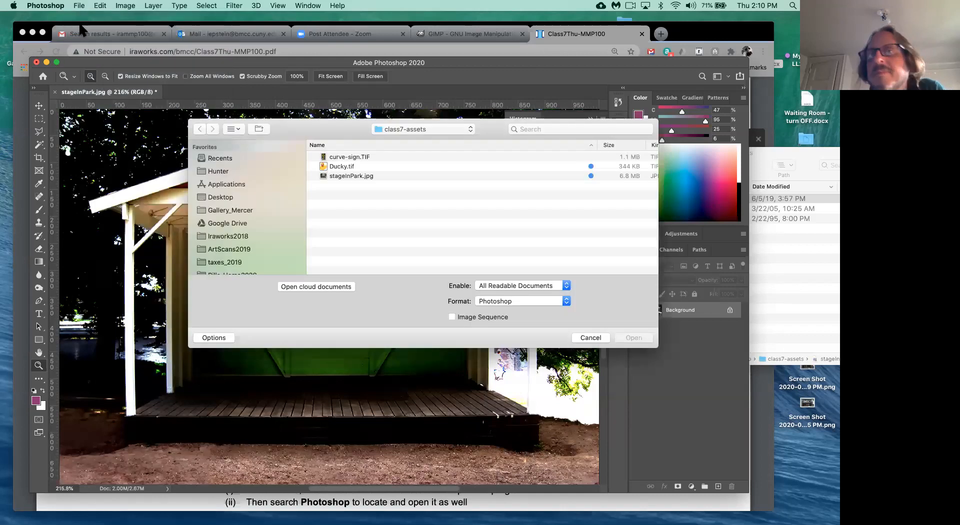
left_click_drag(310, 123, 261, 141)
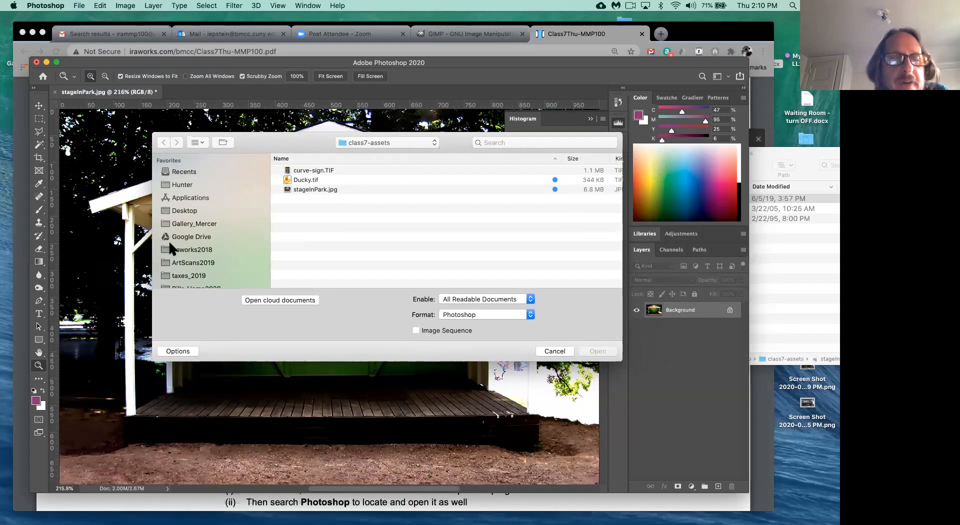
- Browse to Desktop > class7-assets and select Ducky.tif
left_click(178, 212)
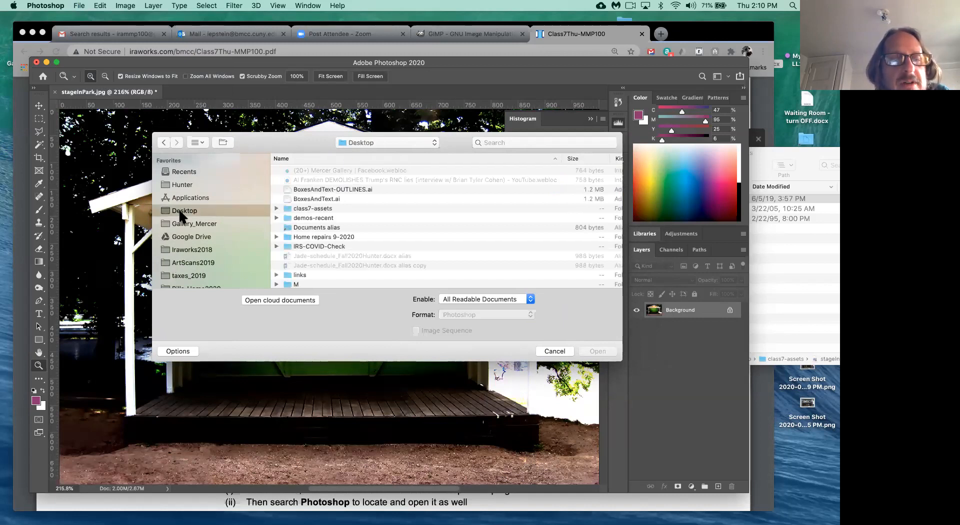
scroll(179, 211, "down", 5)
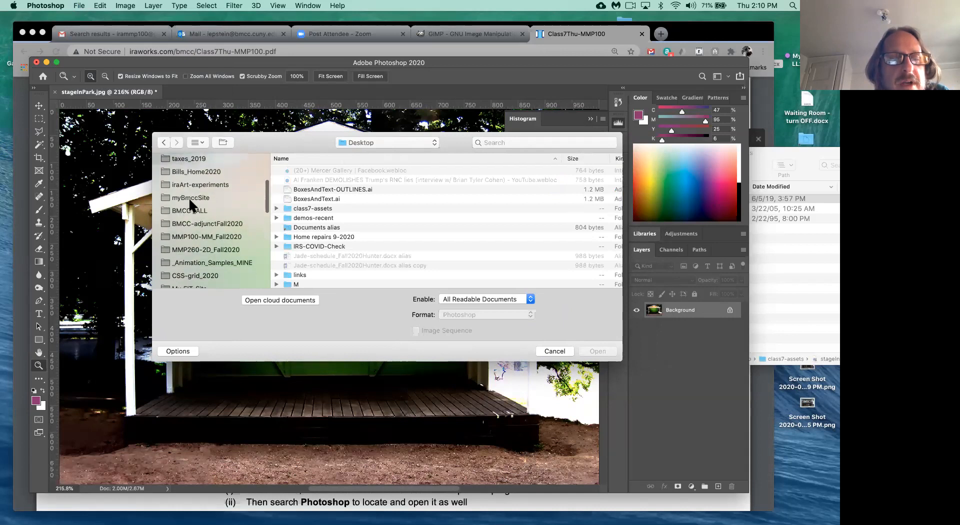
scroll(190, 235, "down", 5)
scroll(191, 245, "down", 2)
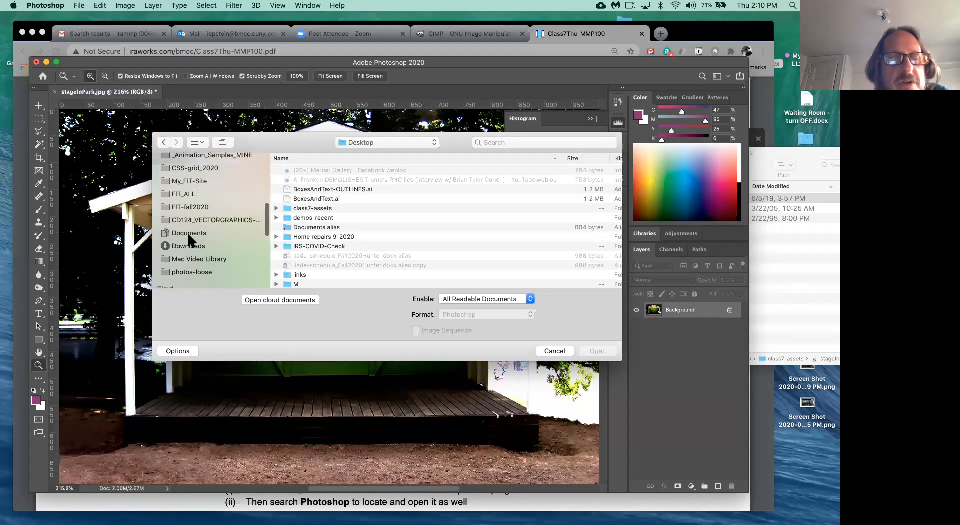
left_click(189, 235)
scroll(189, 235, "up", 10)
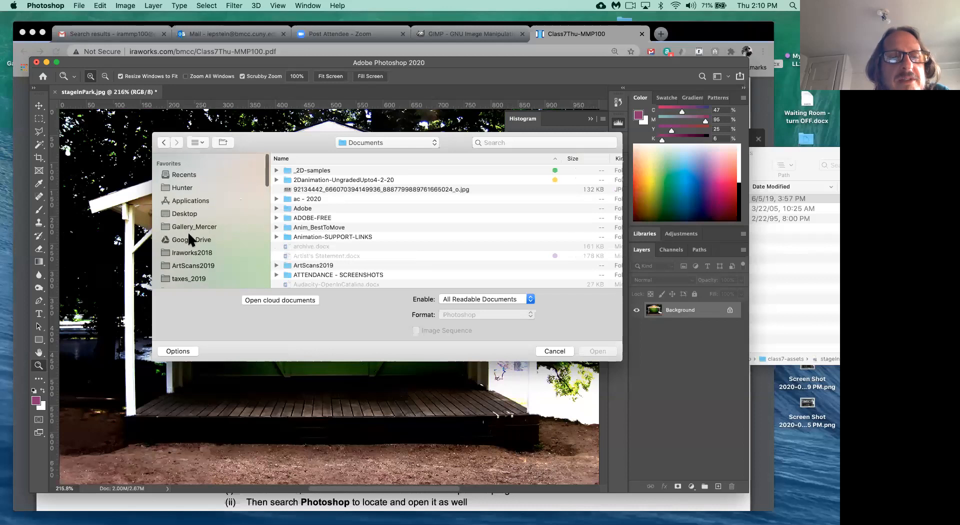
left_click(182, 212)
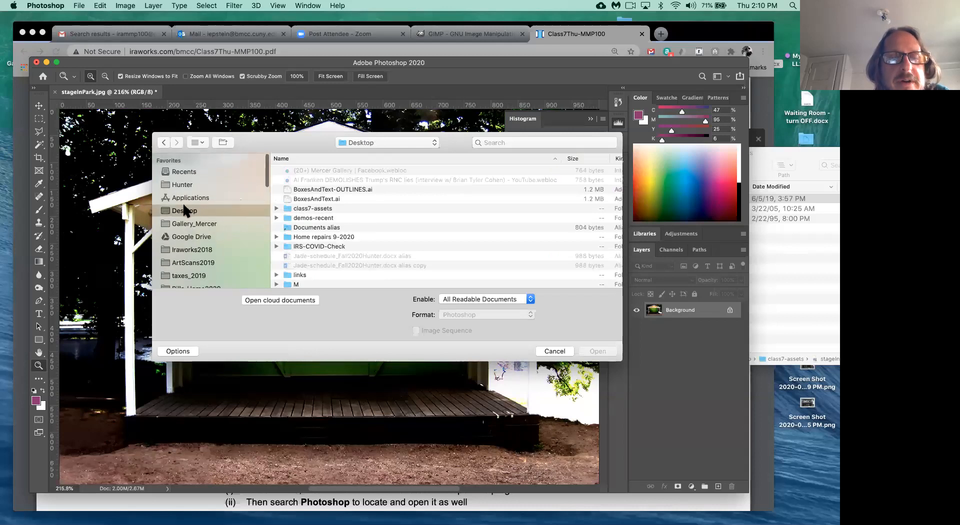
left_click(289, 208)
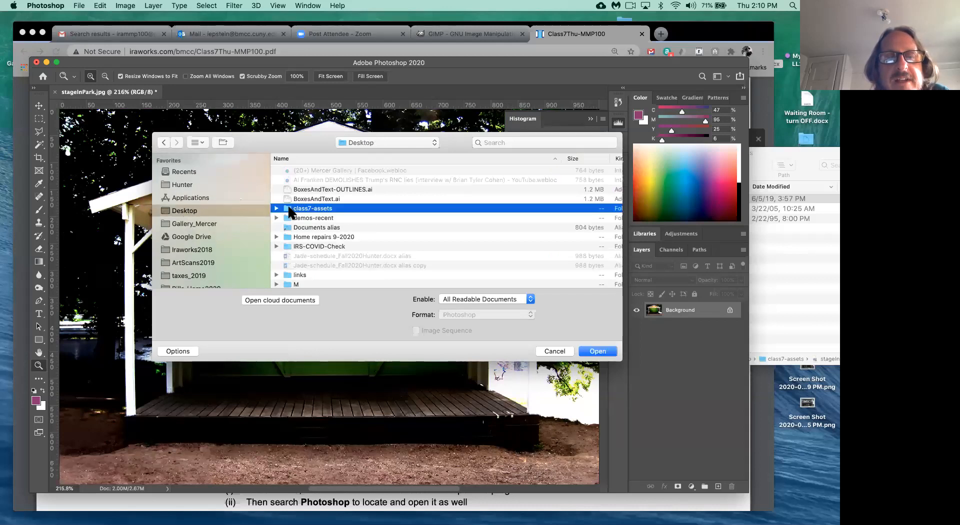
double_click(289, 208)
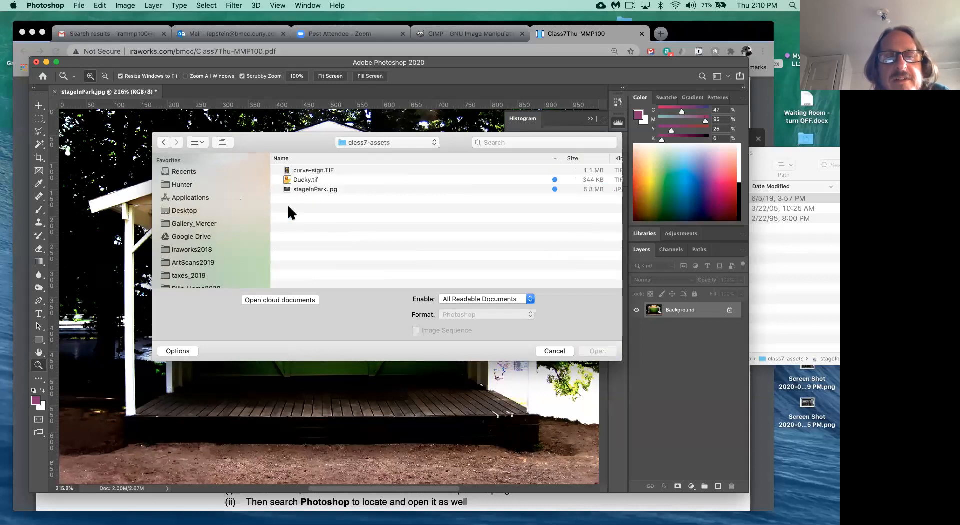
left_click(307, 181)
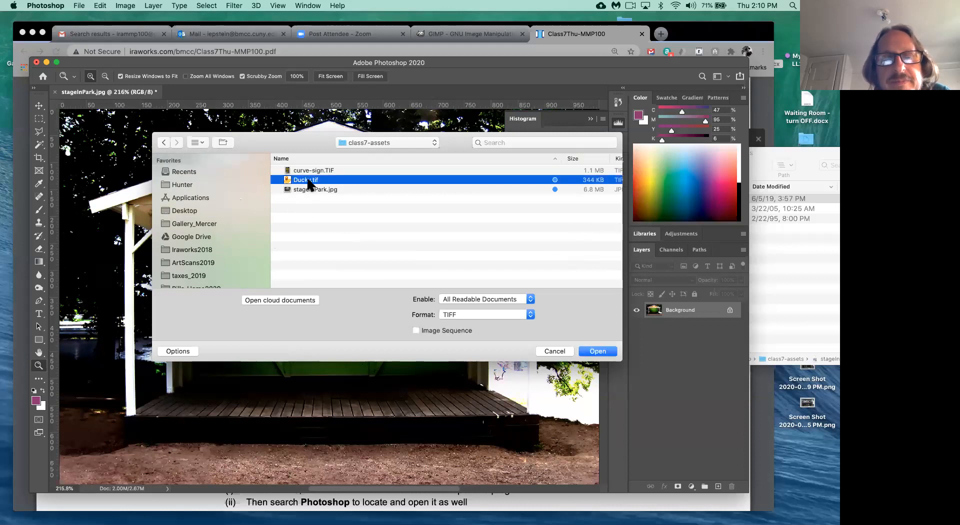
- Open Ducky.tif, move the Navigator aside, and view its 500 × 646 px Image Size unchanged
left_click(603, 352)
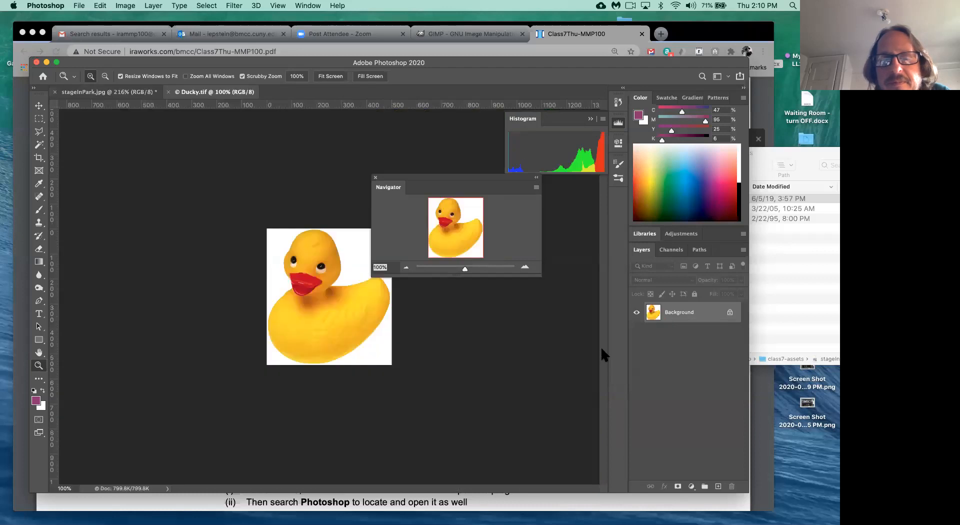
left_click_drag(418, 176, 494, 179)
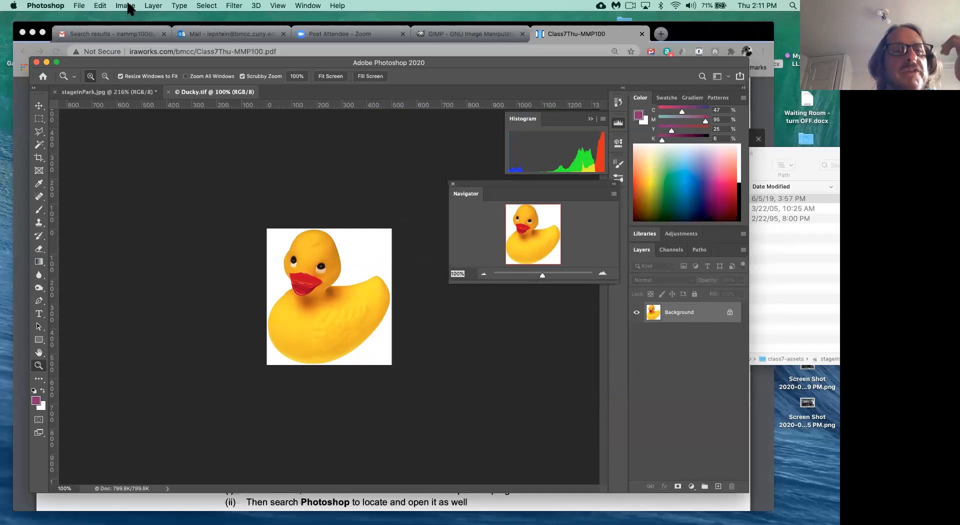
left_click(128, 6)
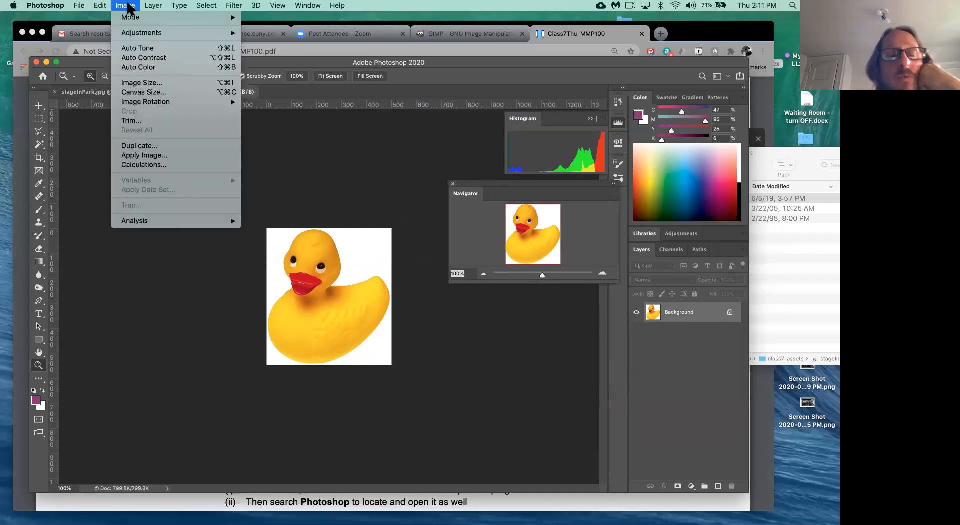
left_click(138, 84)
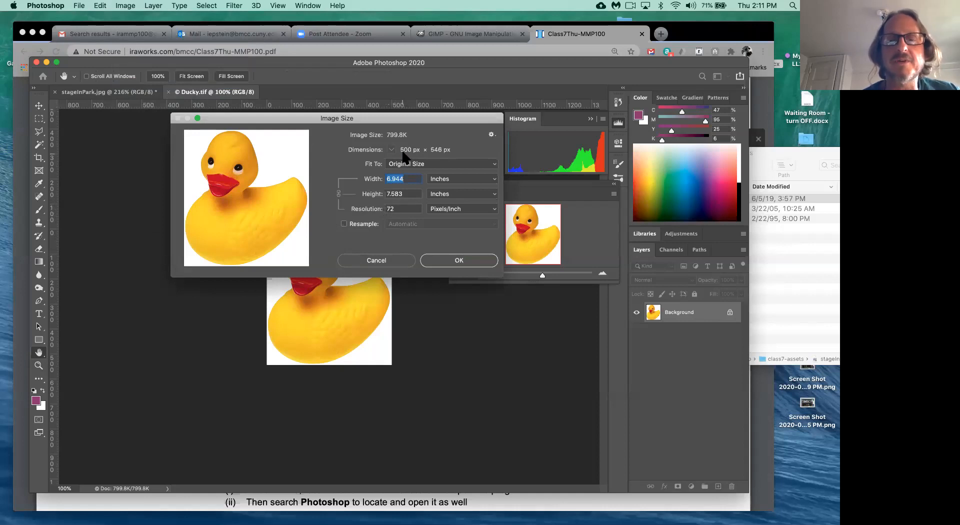
left_click(395, 260)
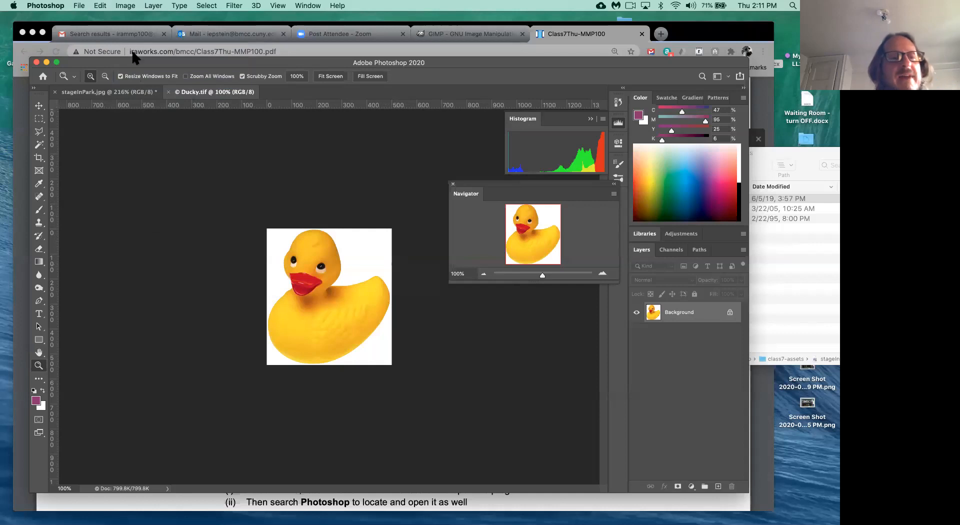
- Glance at stageInPark.jpg, then bring the Ducky.tif rubber duck image to the front
left_click(116, 92)
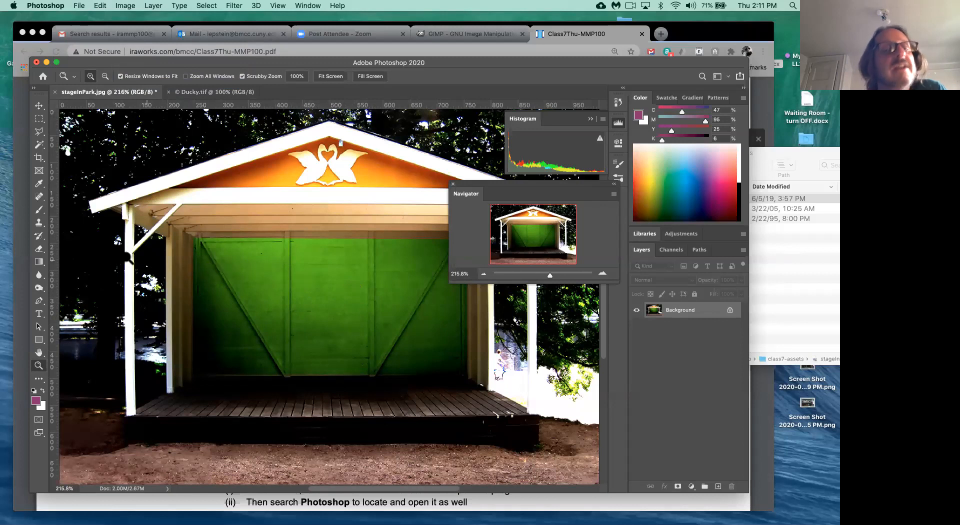
left_click(206, 92)
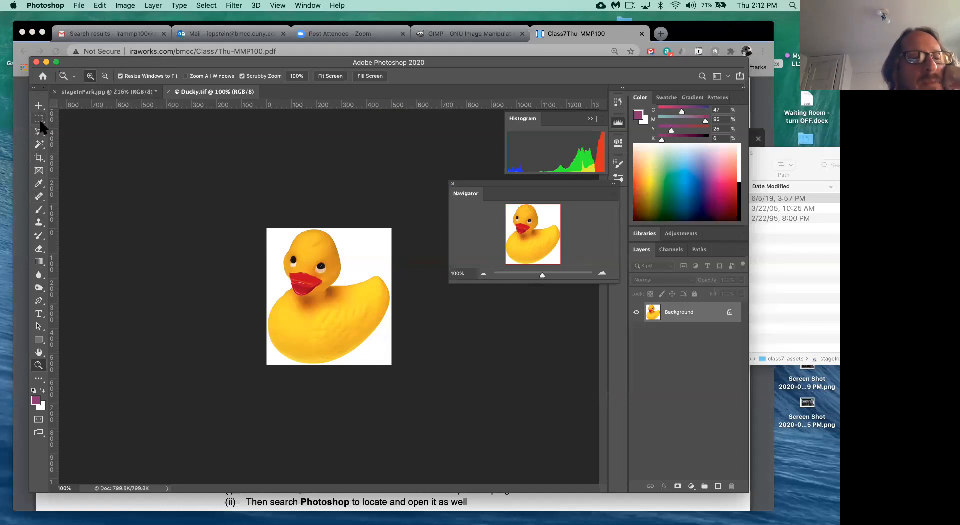
- Browse the healing and selection tool groups, trying Object Selection and then the Magic Wand
left_click(42, 198)
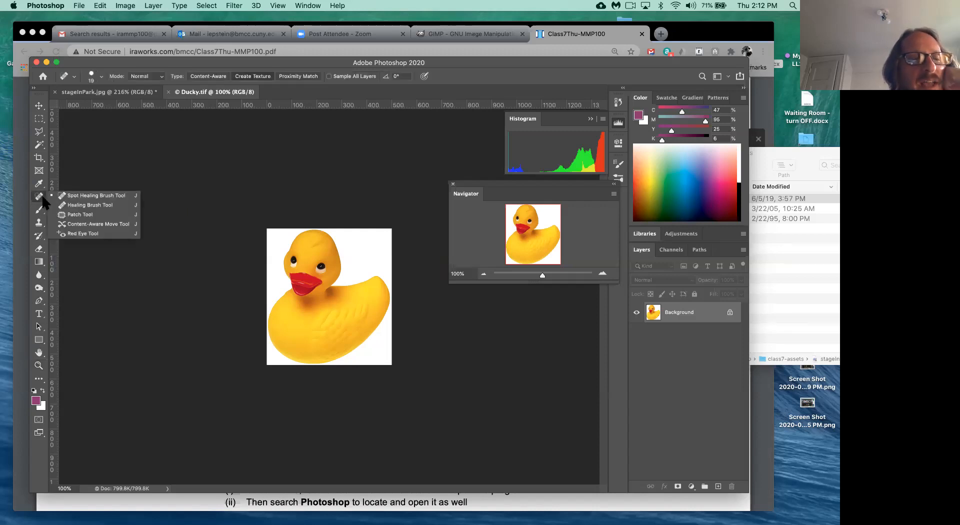
left_click(43, 196)
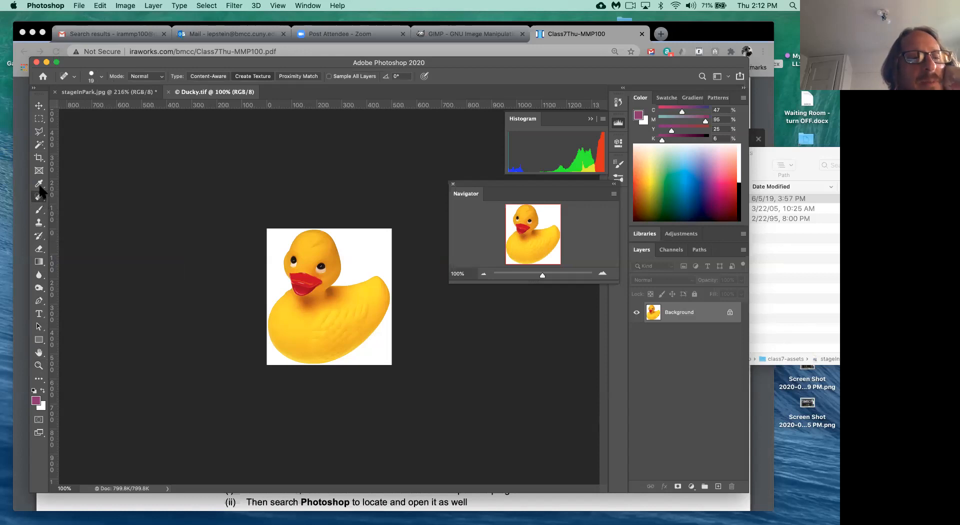
left_click(38, 146)
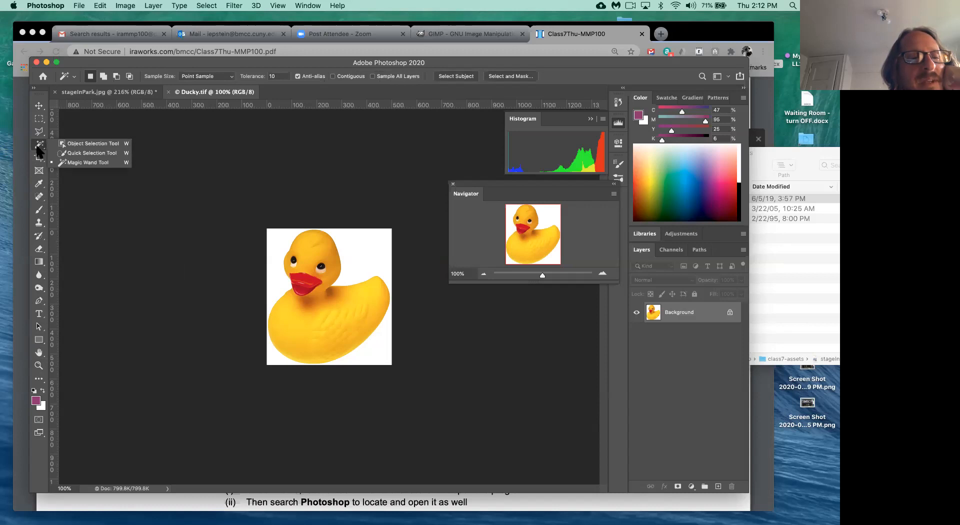
left_click(76, 144)
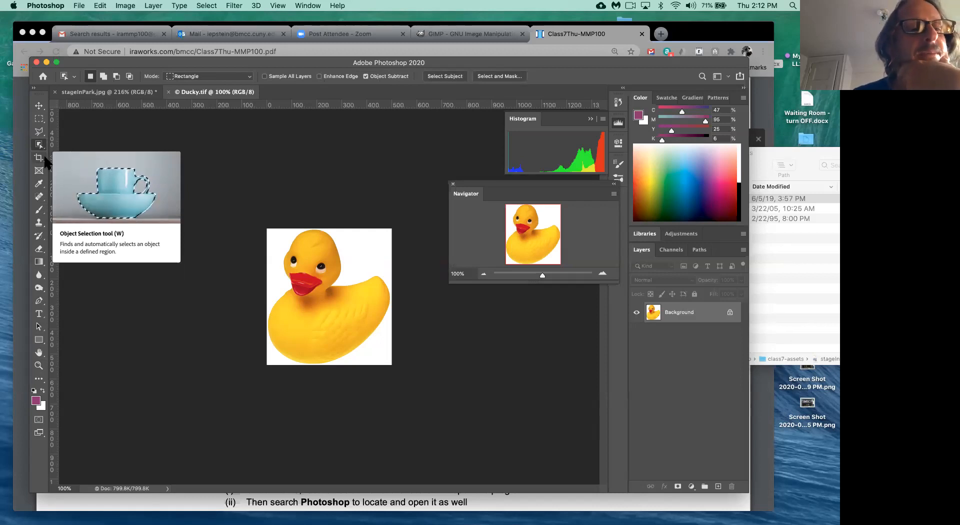
left_click(42, 146)
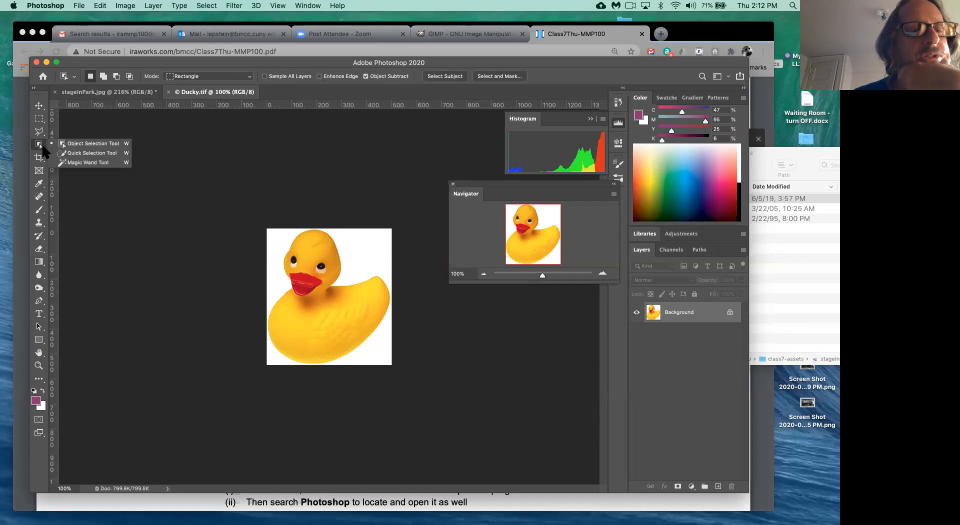
left_click(74, 163)
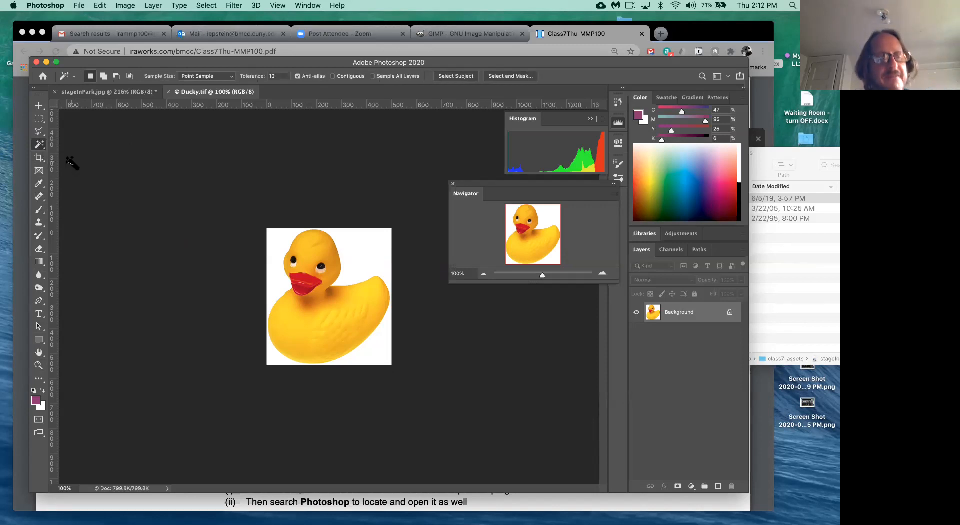
- Toggle back to Object Selection, then settle on the Magic Wand Tool at Tolerance 10
left_click(42, 146)
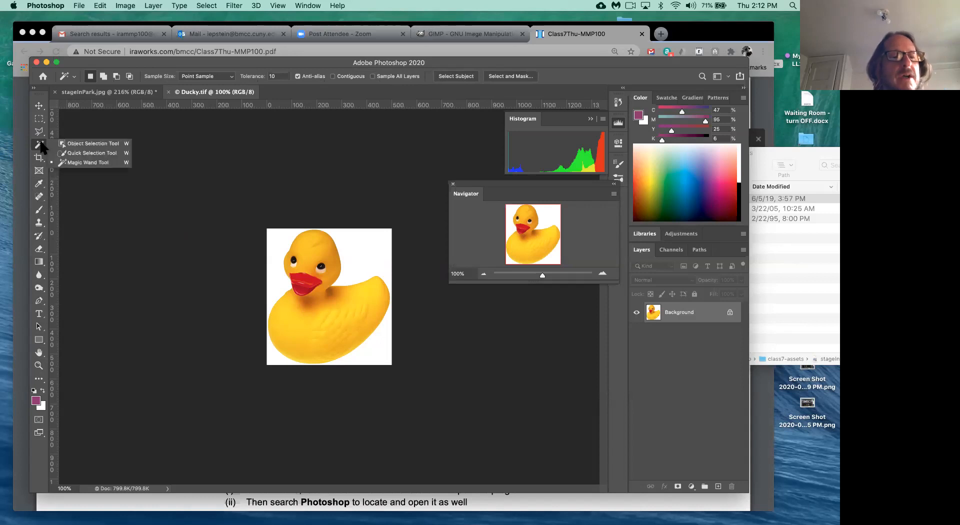
left_click(75, 143)
left_click(40, 275)
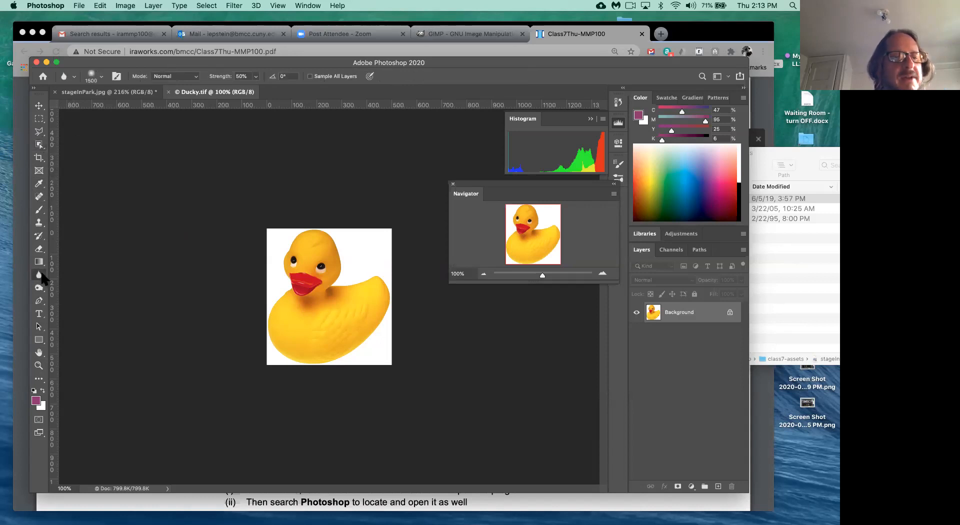
key("w")
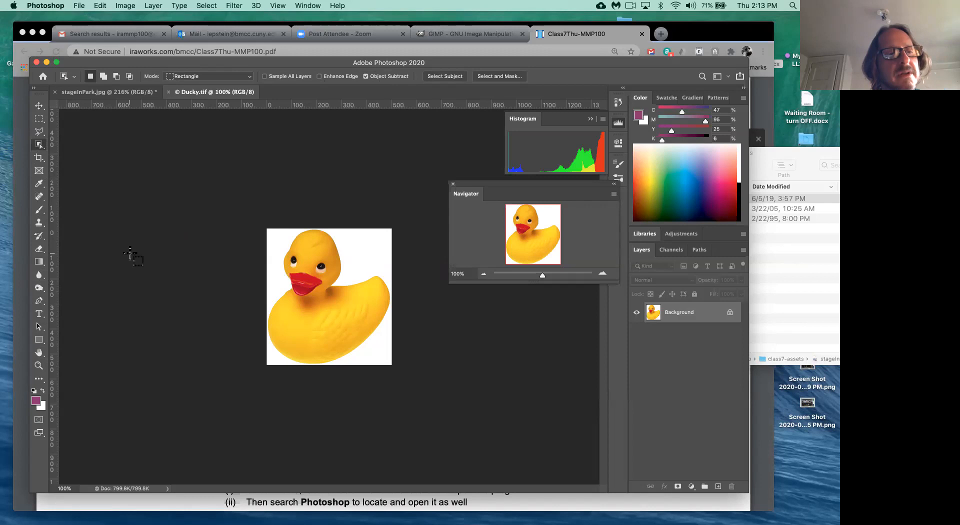
left_click(40, 145)
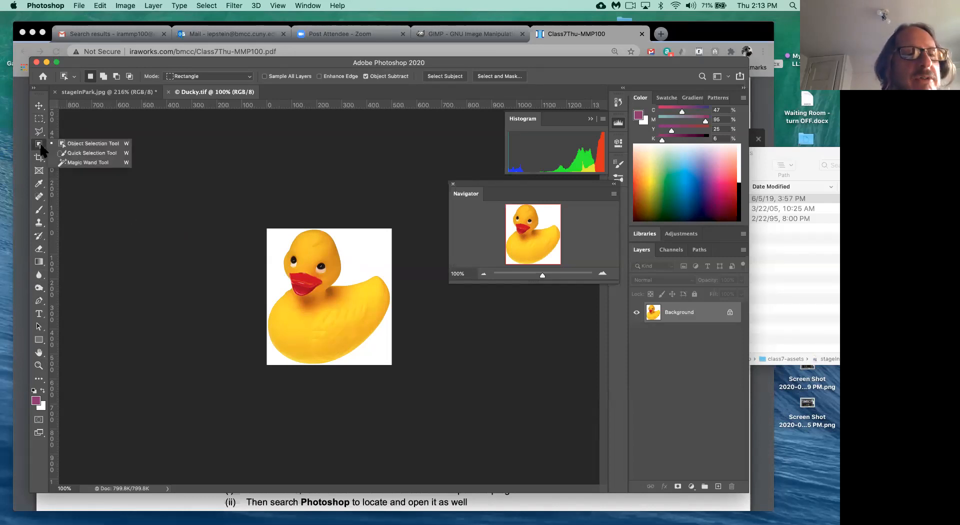
left_click(81, 163)
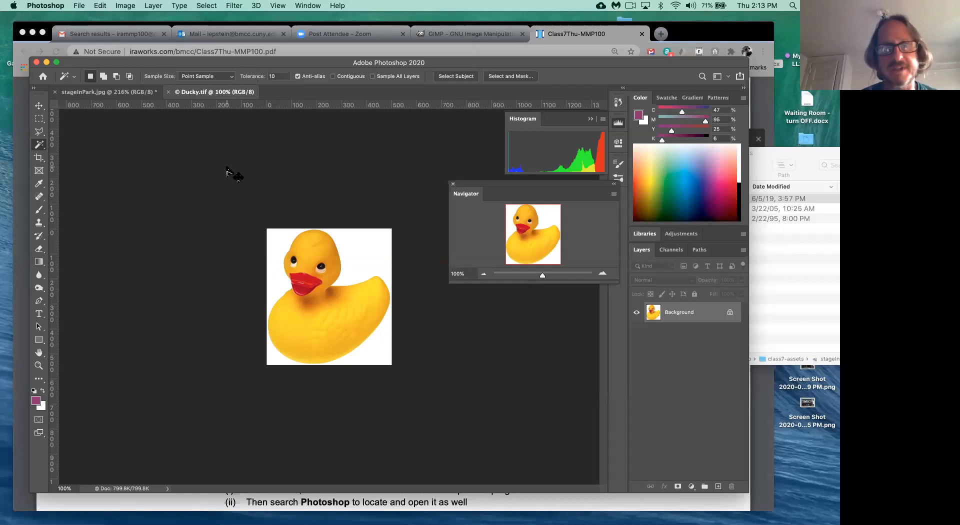
key("super+plus")
key("super+plus")
key("super+plus")
key("super+plus")
key("super+plus")
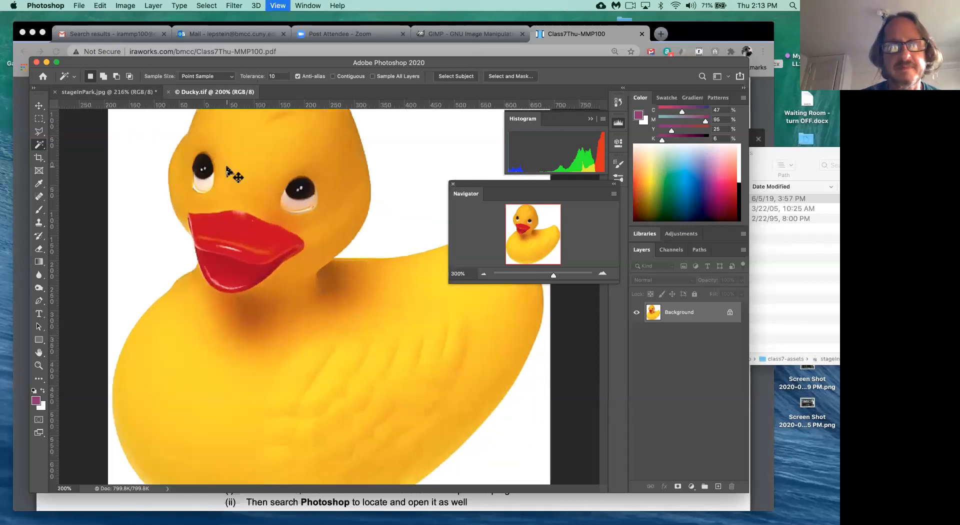
key("super+plus")
key("super+plus")
key("super+plus")
key("super+plus")
key("super+plus")
key("super+plus")
key("super+plus")
key("super+plus")
key("super+plus")
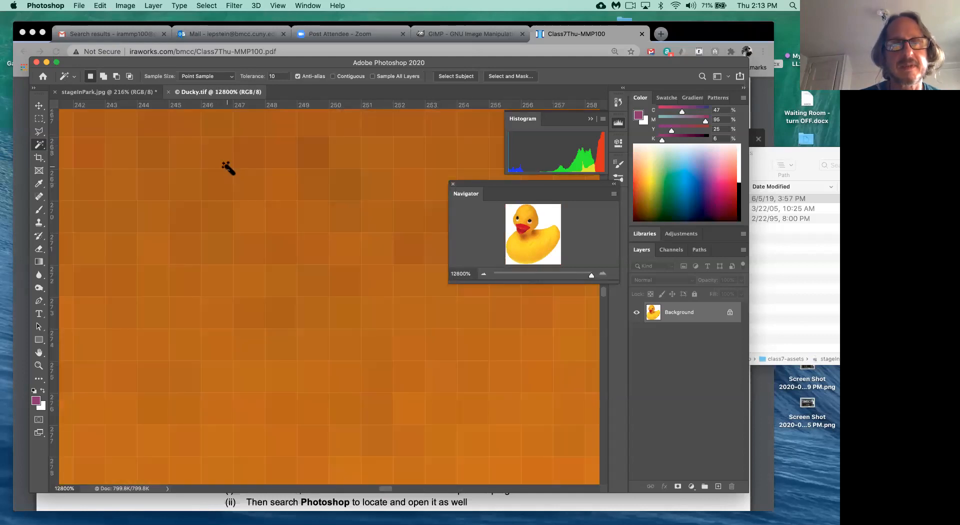
left_click(347, 250)
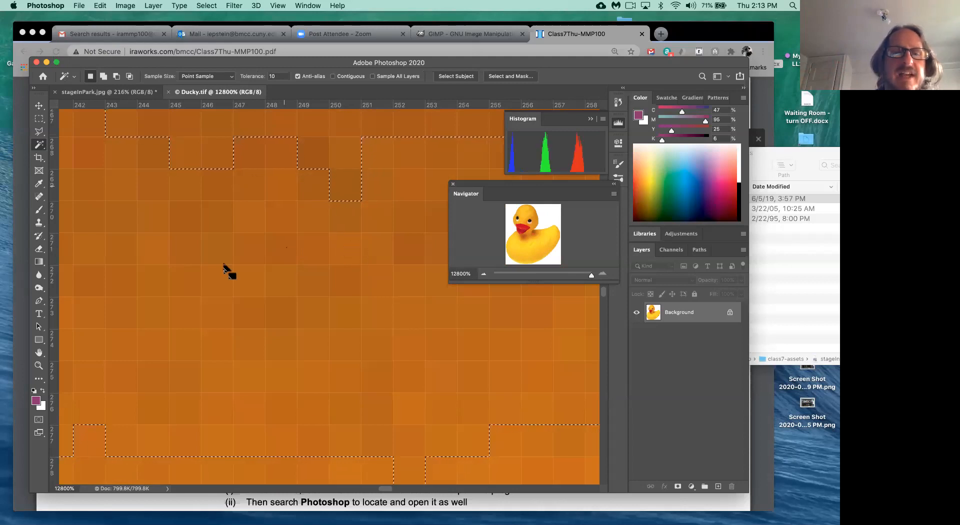
key("super+d")
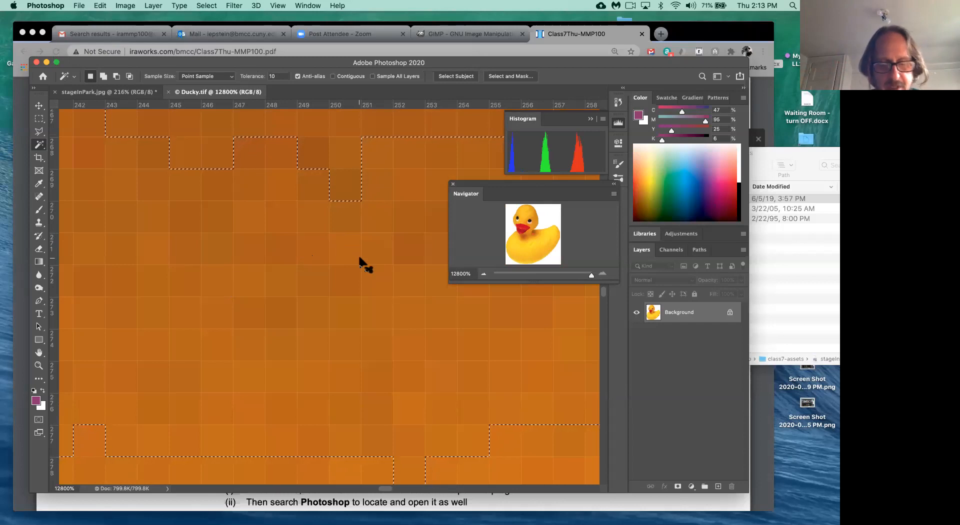
key("super+0")
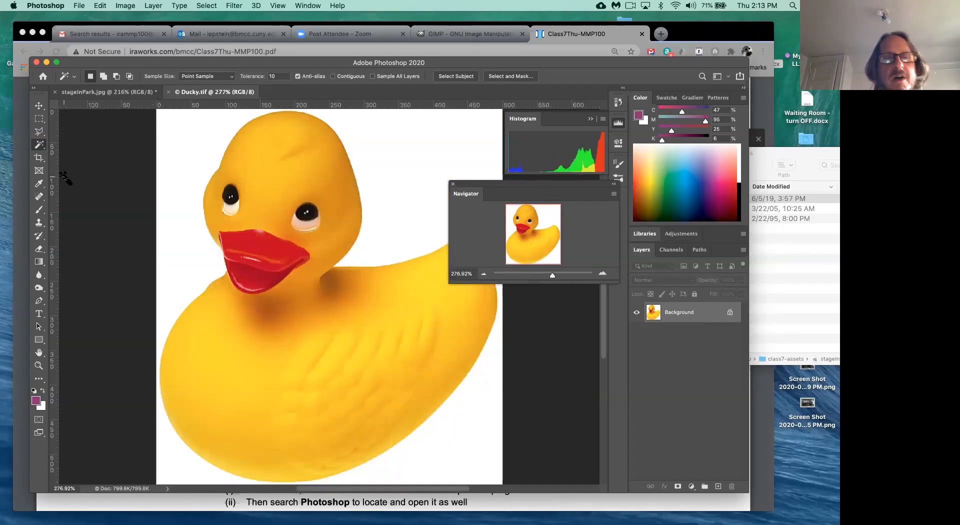
- Select the yellow areas matching the duck's head colour with the Magic Wand
left_click(274, 173)
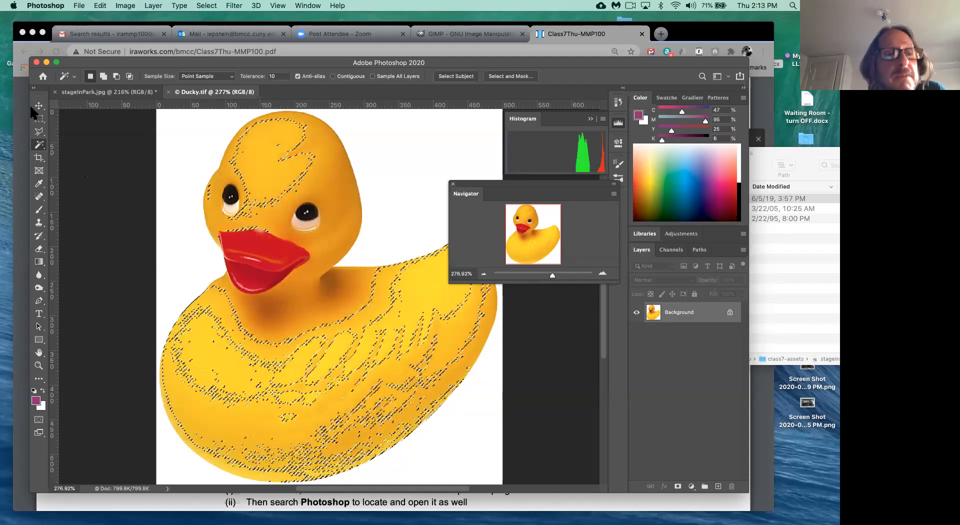
left_click(41, 145)
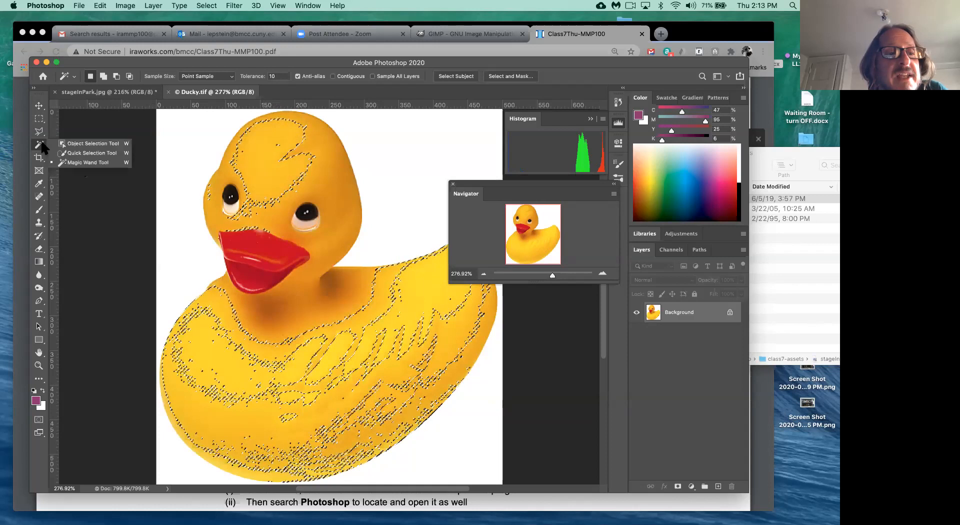
left_click(61, 163)
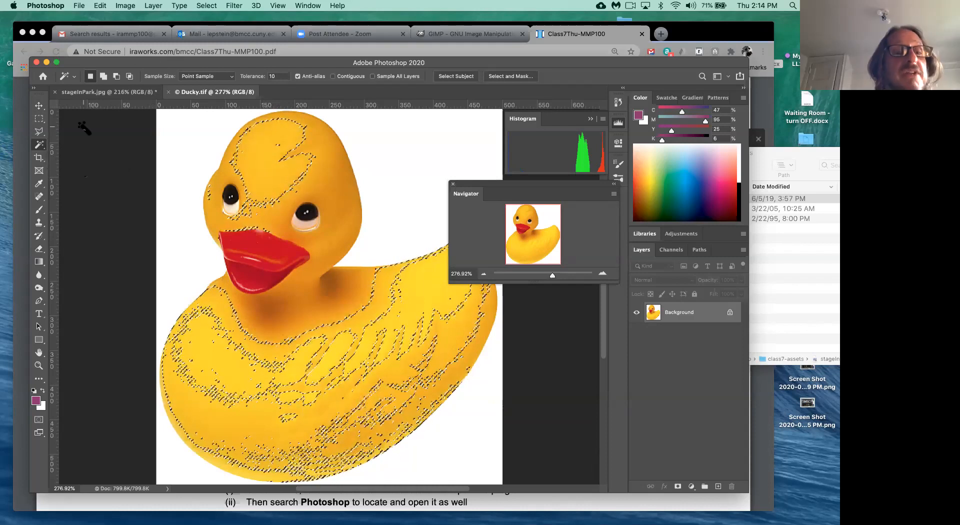
- Switch briefly to Object Selection, then return to the Magic Wand Tool
right_click(40, 149)
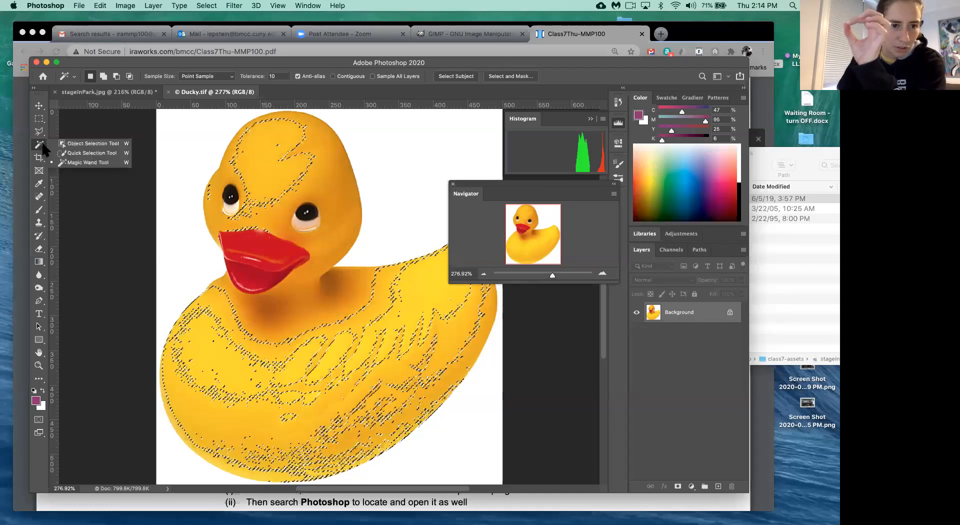
left_click(70, 146)
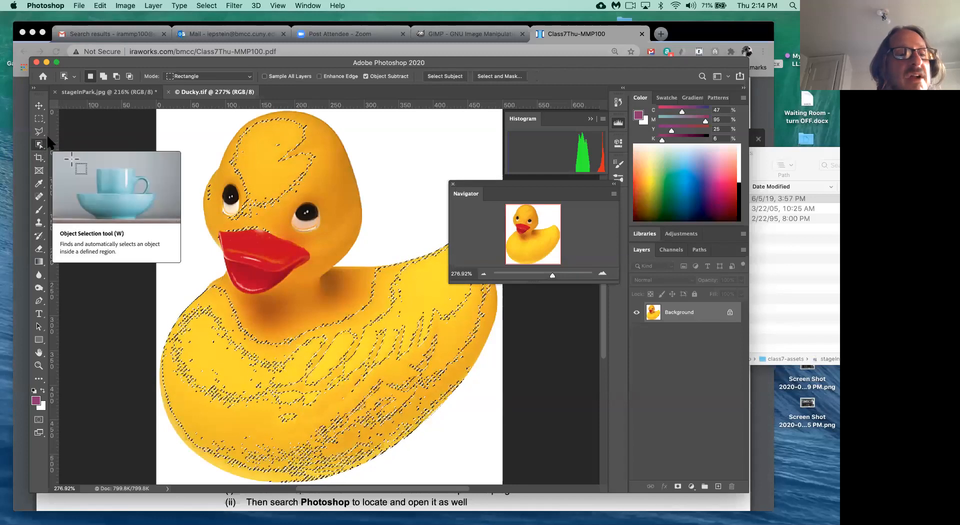
right_click(47, 147)
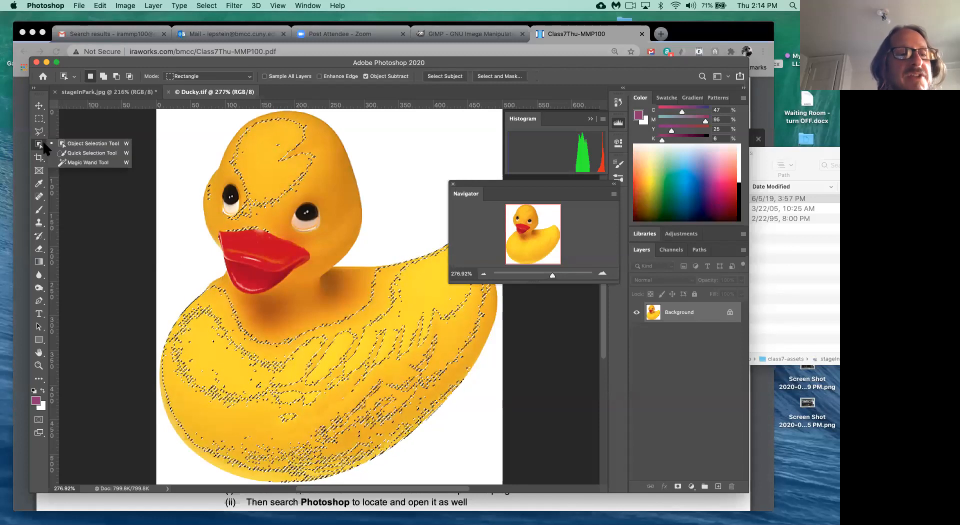
left_click(67, 163)
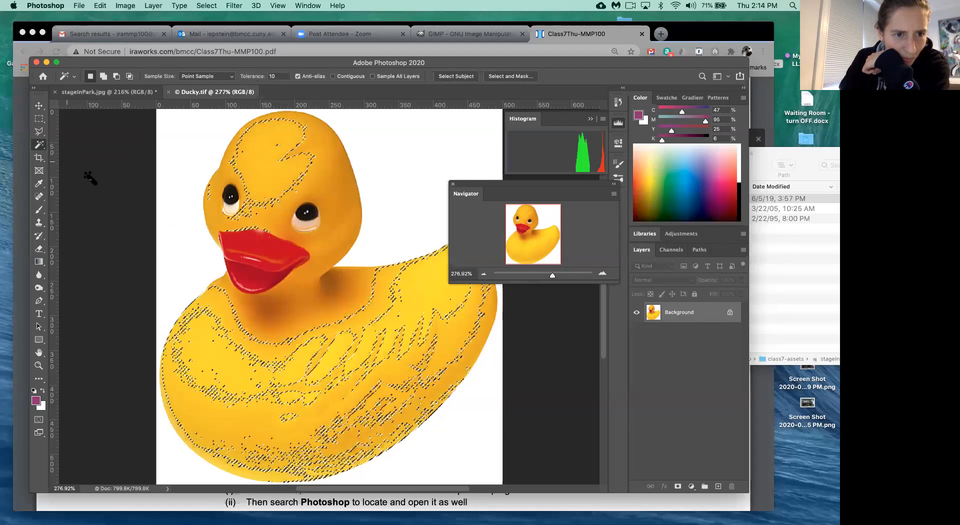
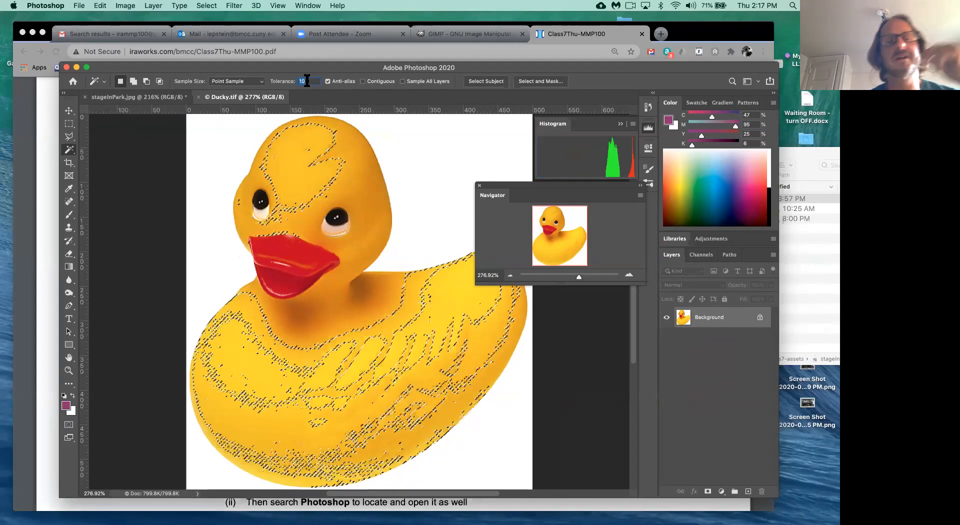
- Enter a higher Magic Wand tolerance, clear the selection, and click the duck's yellow body to select it
type("4")
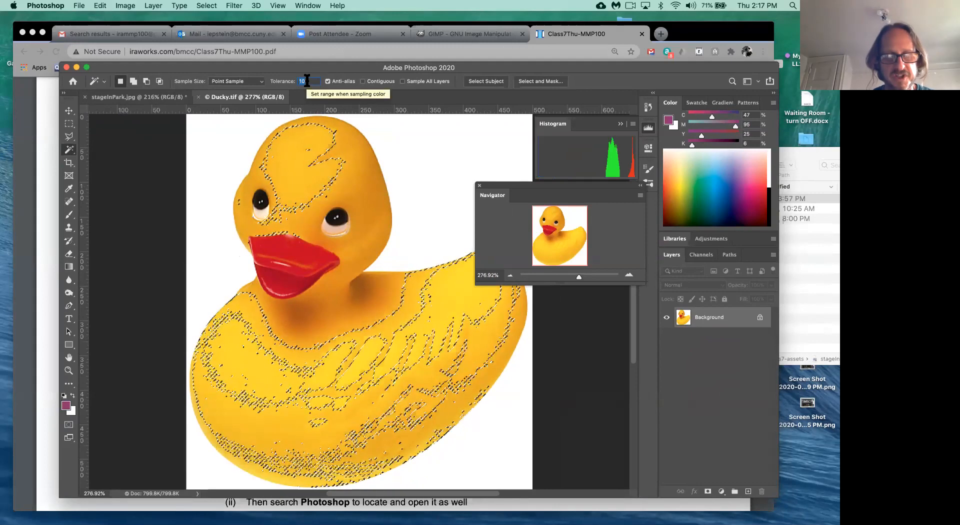
type("0")
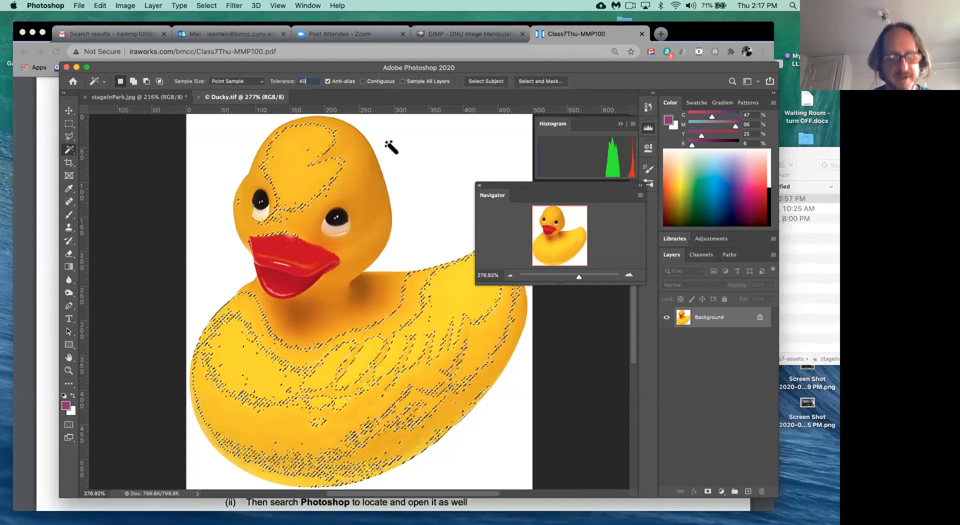
key("super+d")
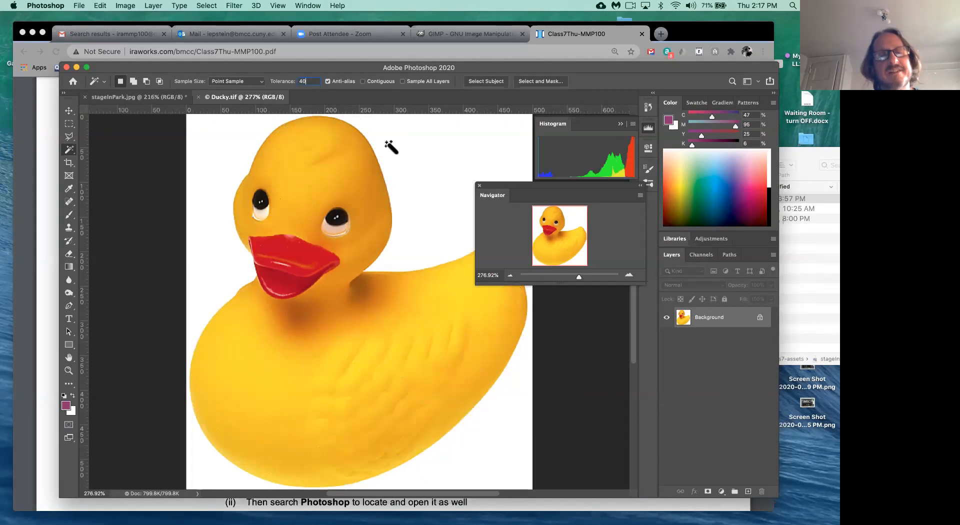
left_click(299, 183)
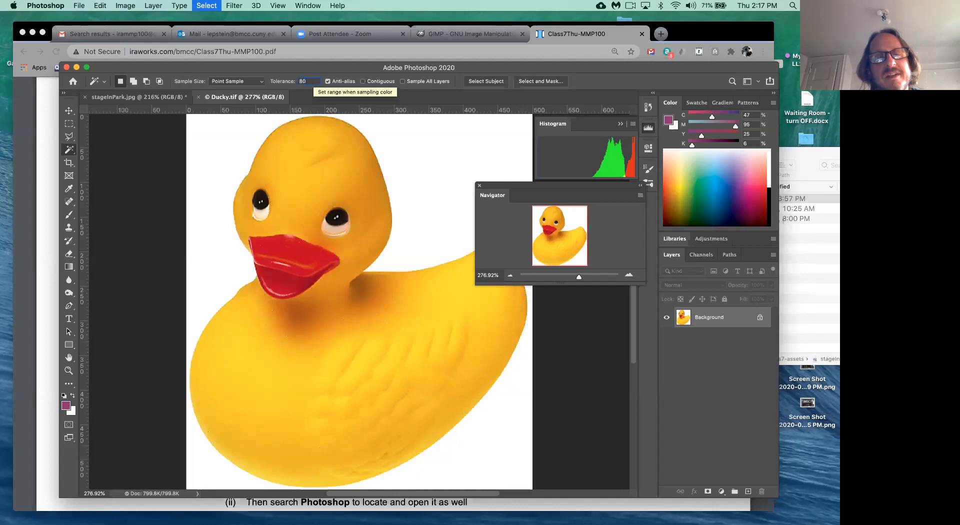
left_click(299, 203)
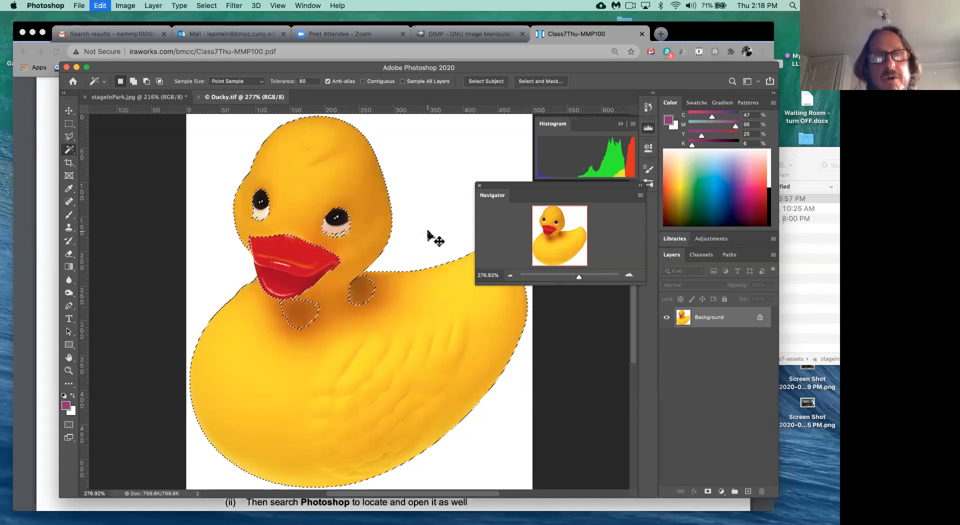
left_click(156, 98)
key("cmd+v")
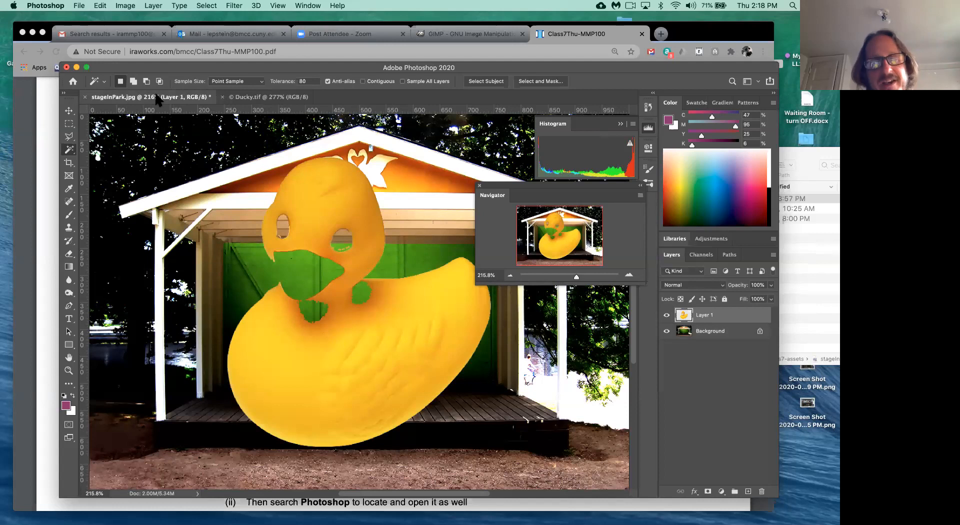
key("super+z")
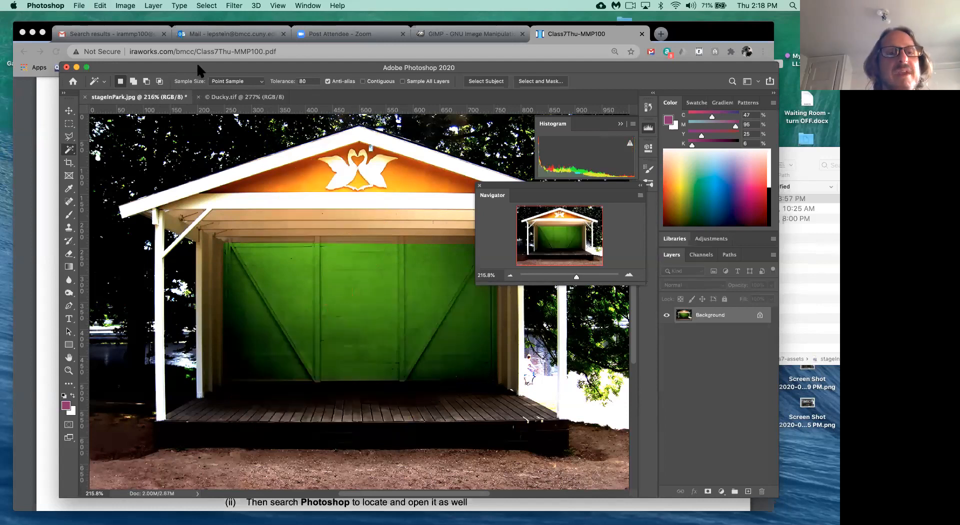
left_click(231, 98)
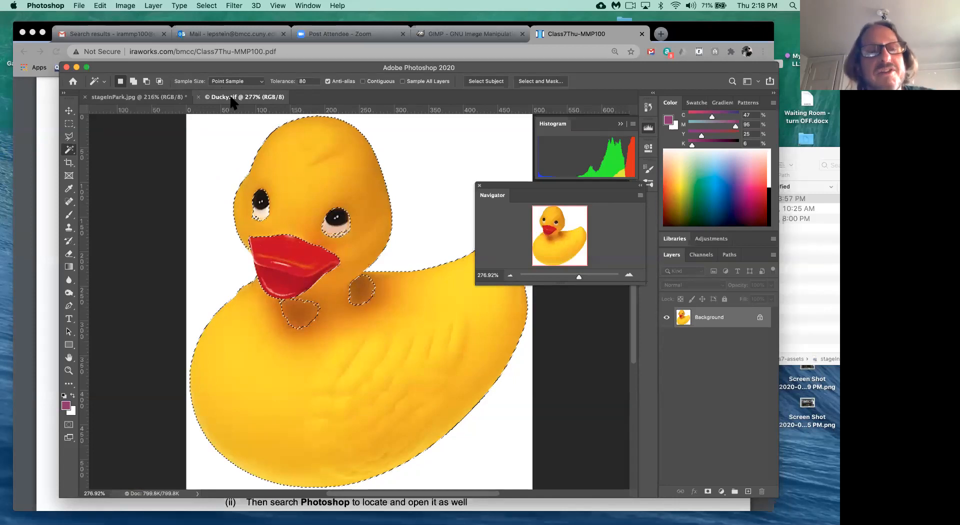
- Magic-Wand the white background around the duck, deselecting and clicking it again once
left_click(220, 153)
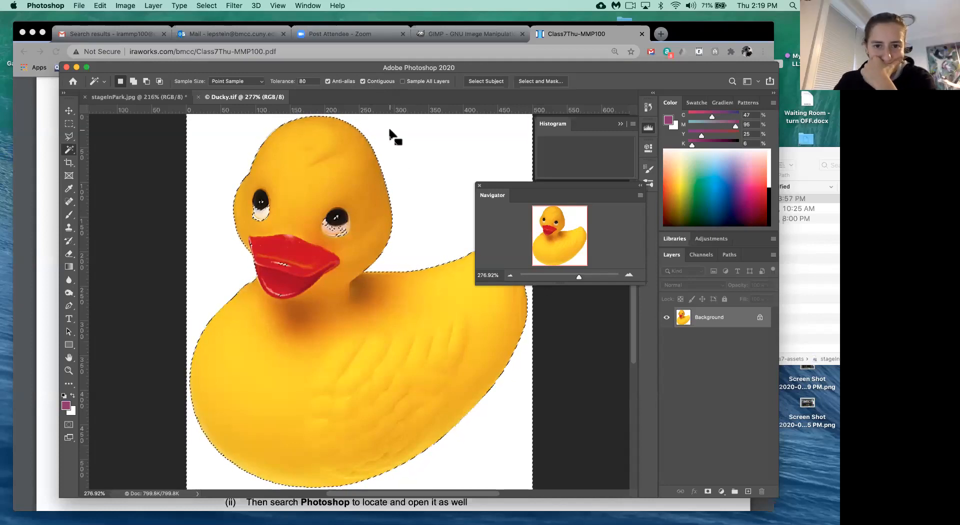
left_click(409, 147)
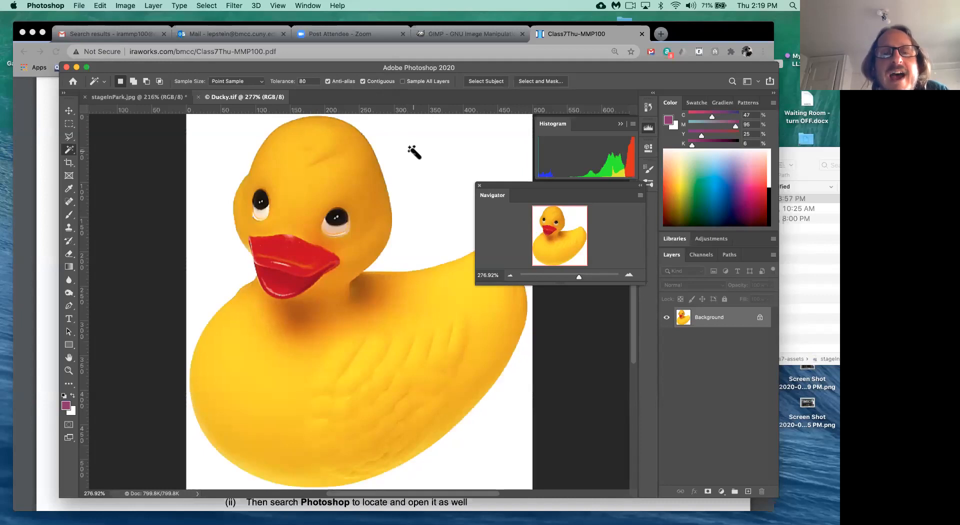
left_click(413, 156)
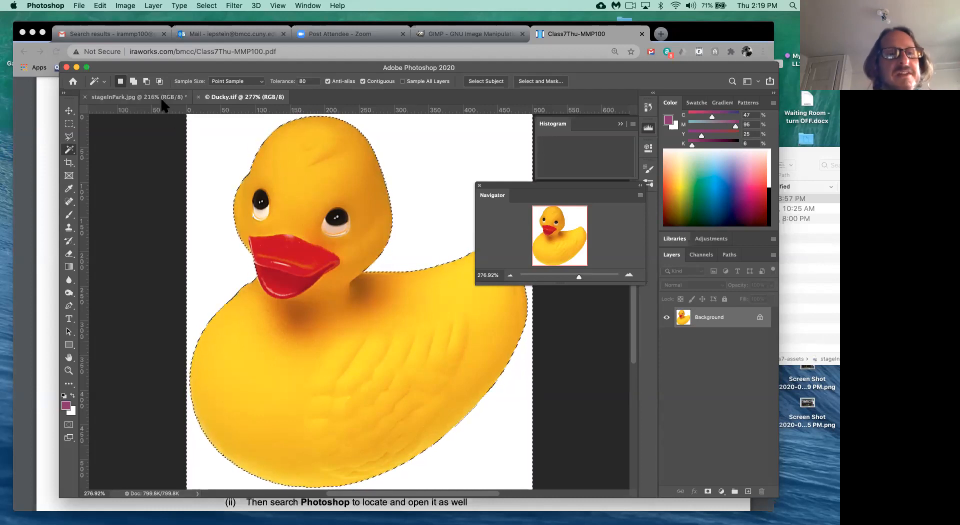
- Reselect the white background, trial-paste into stageInPark.jpg and undo, then return to Ducky.tif's Select menu
key("super+d")
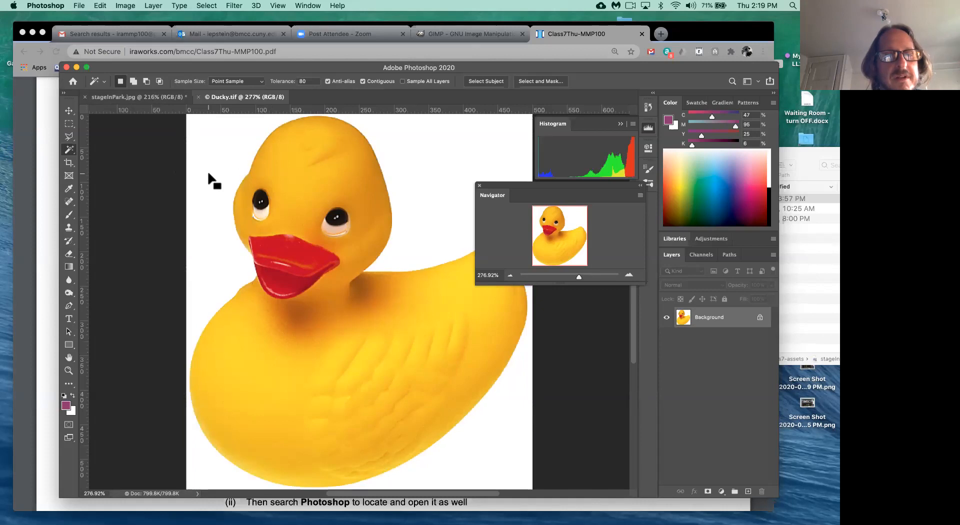
left_click(209, 179)
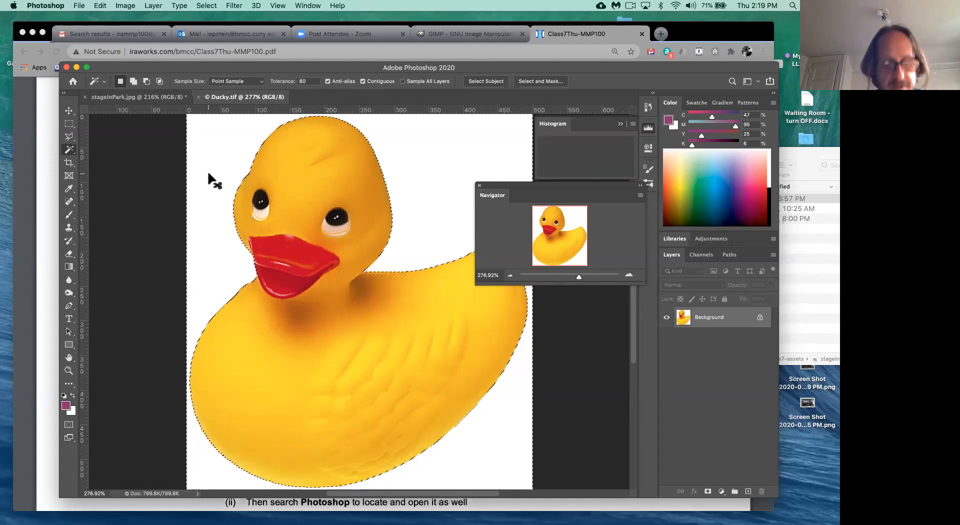
left_click(149, 97)
key("super+v")
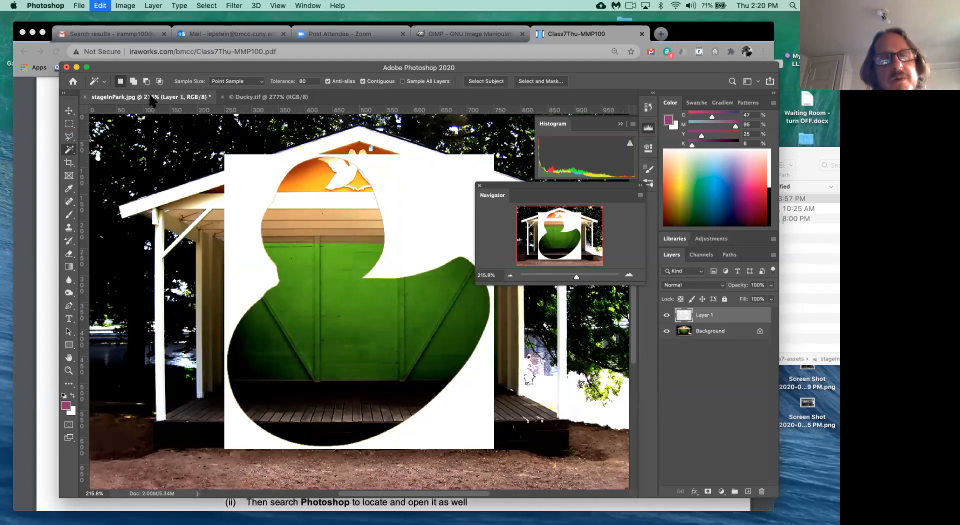
key("super+z")
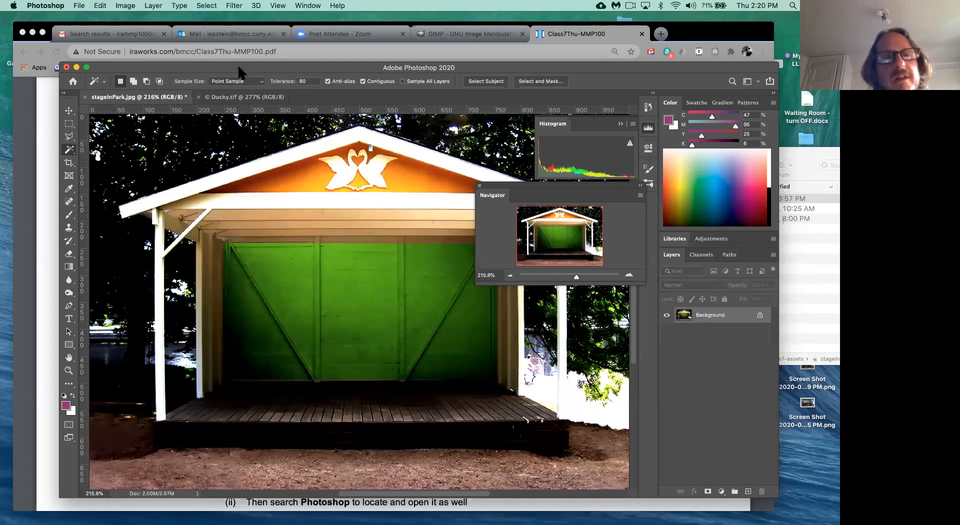
left_click(248, 98)
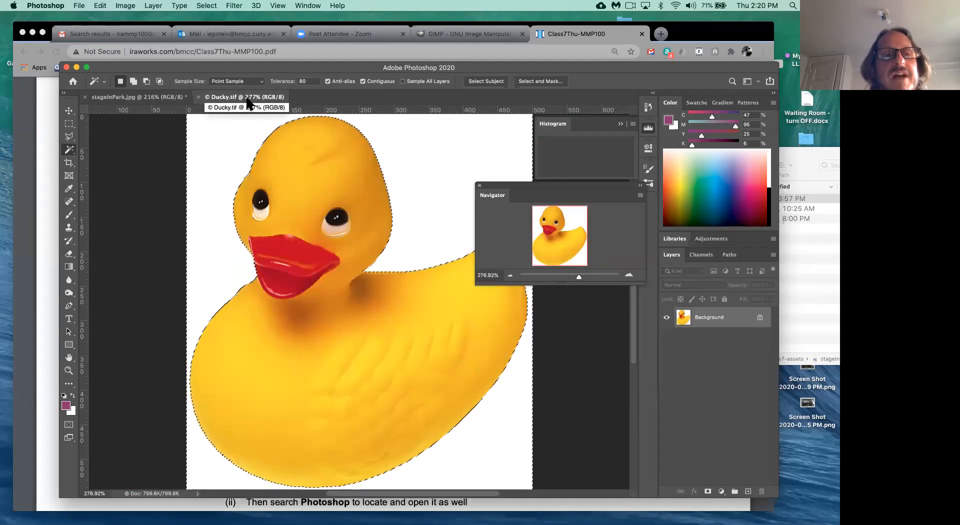
left_click(203, 6)
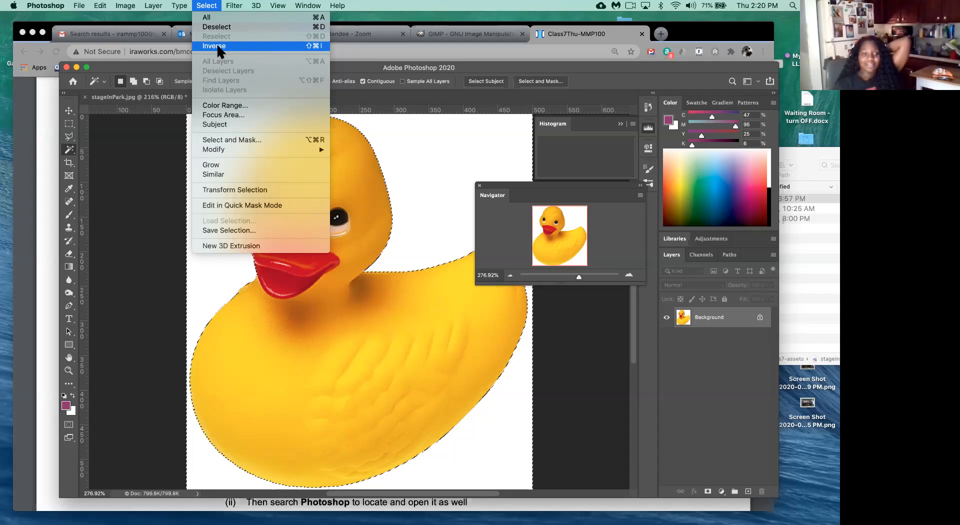
- Choose Select > Inverse so the duck replaces the white background as the selection
left_click(217, 46)
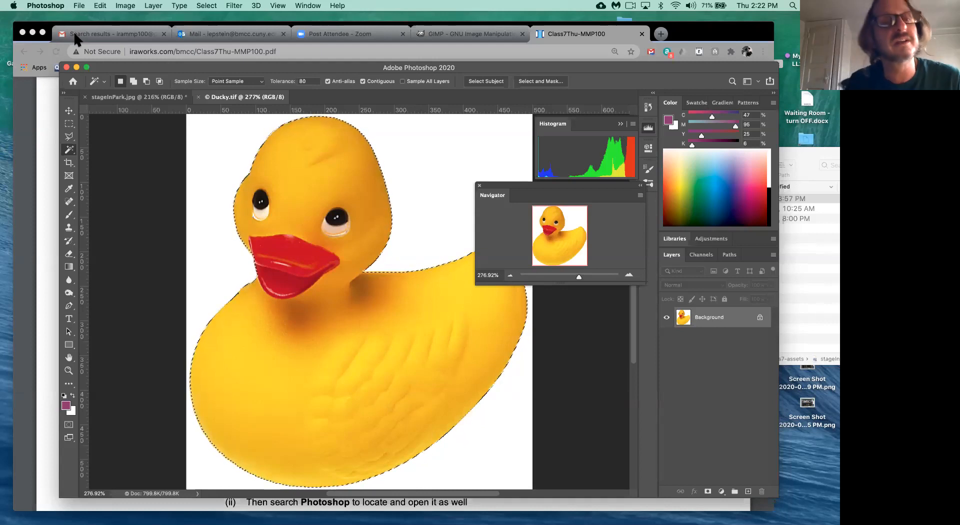
- Copy the selected duck via Edit > Copy and paste it into stageInPark.jpg as Layer 1
left_click(100, 6)
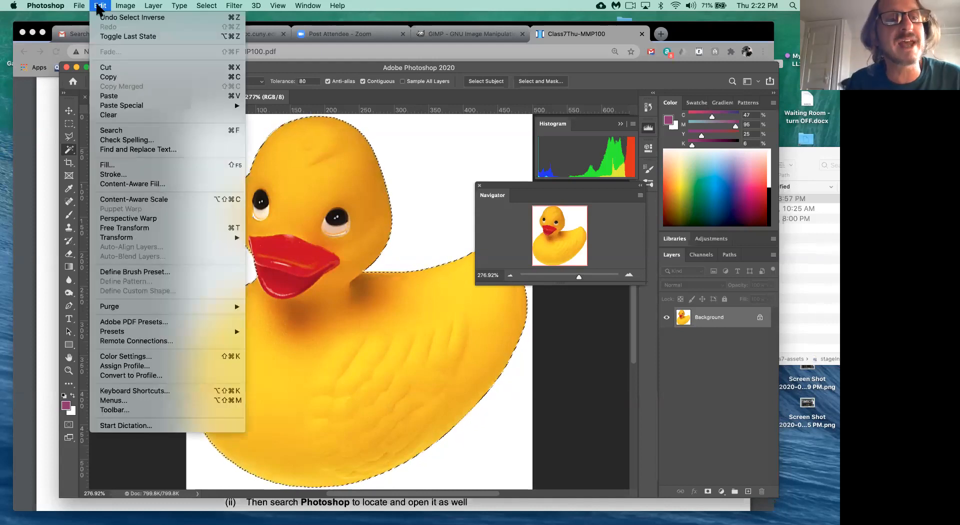
left_click(121, 81)
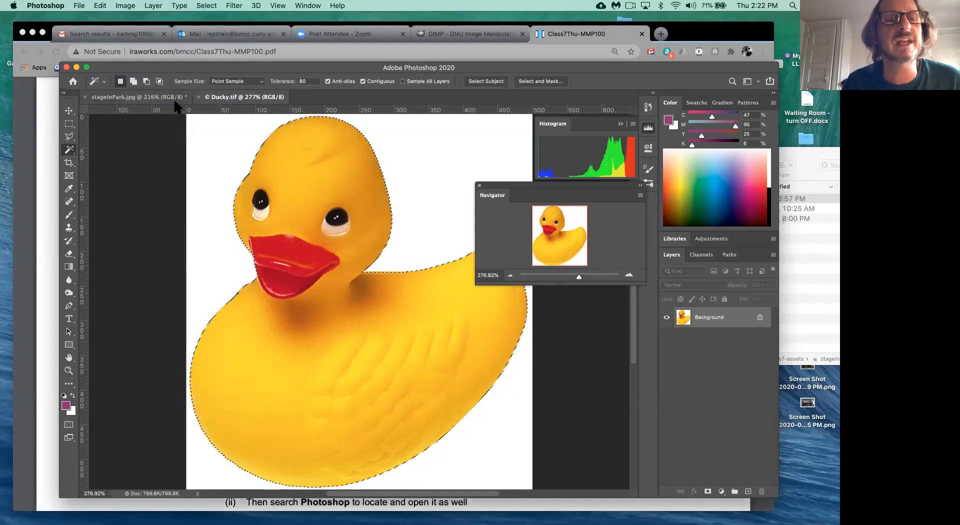
left_click(141, 97)
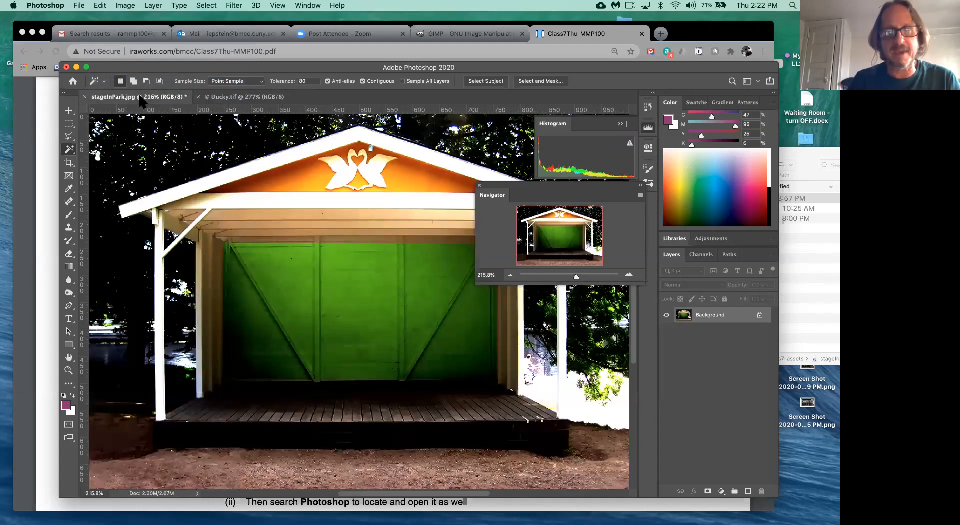
key("cmd+v")
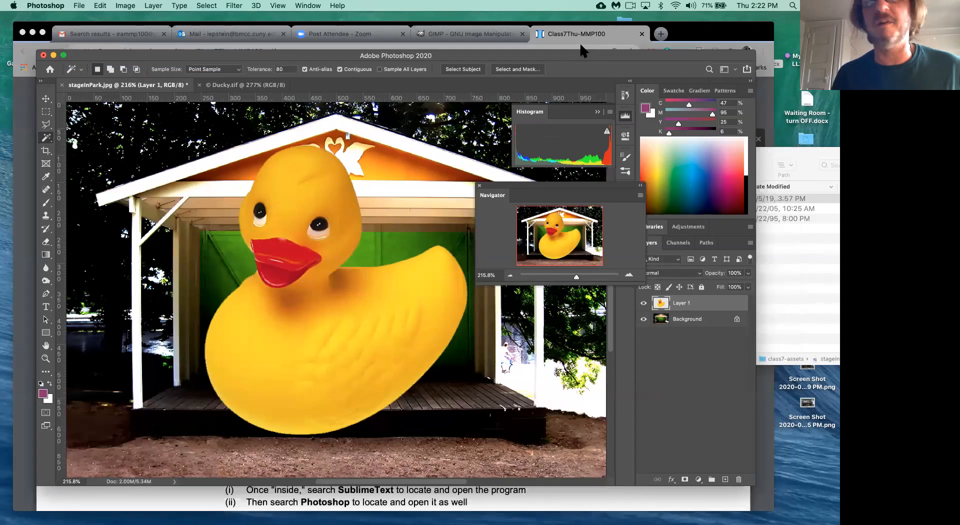
left_click_drag(575, 68, 580, 42)
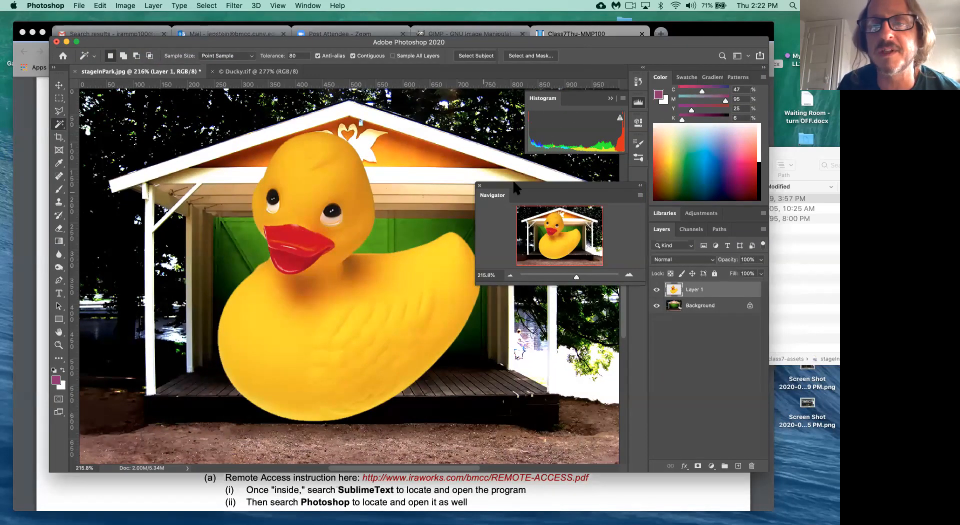
- Close the Histogram panel and float the Navigator panel over the stage photo
left_click_drag(515, 186, 52, 363)
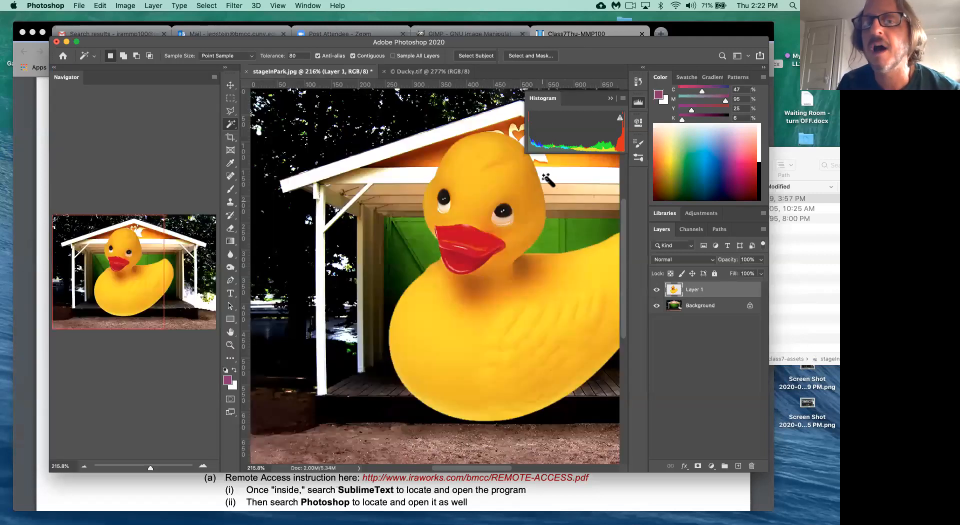
left_click(611, 98)
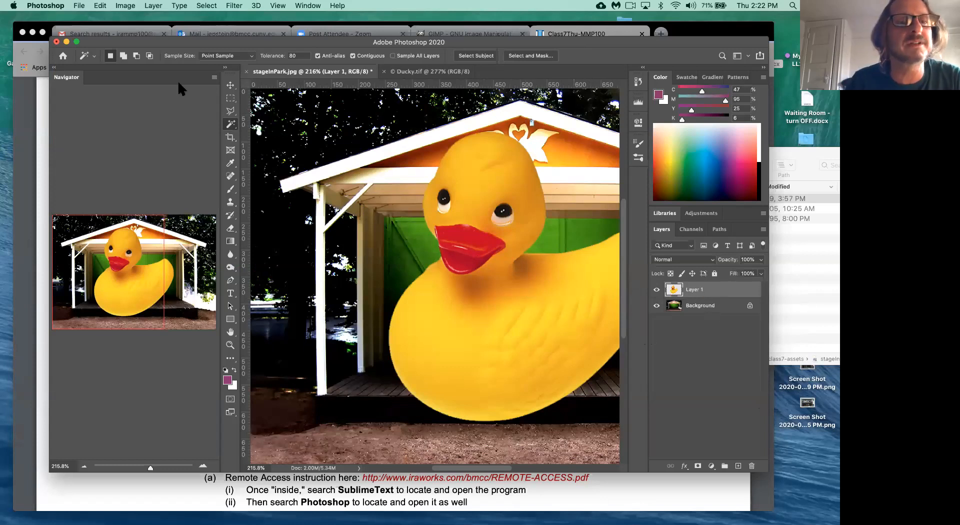
left_click_drag(80, 80, 160, 294)
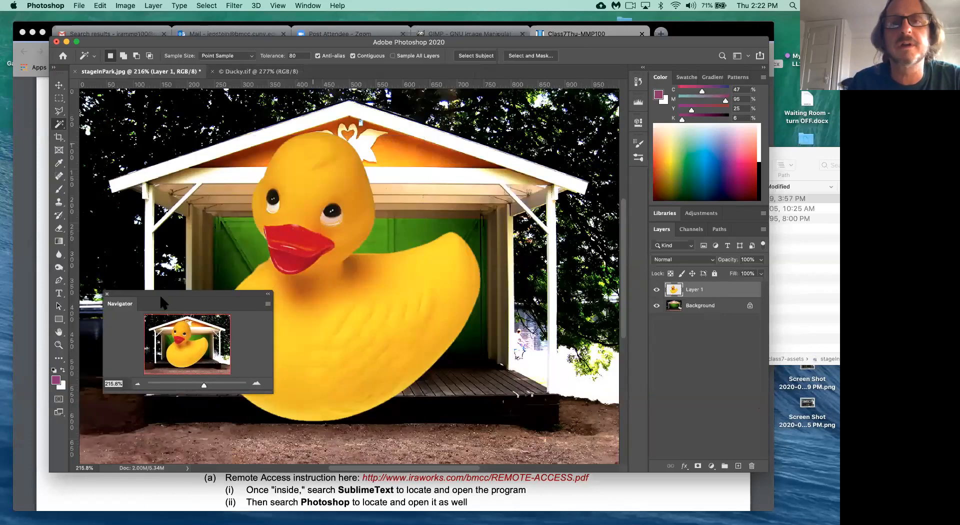
left_click(314, 6)
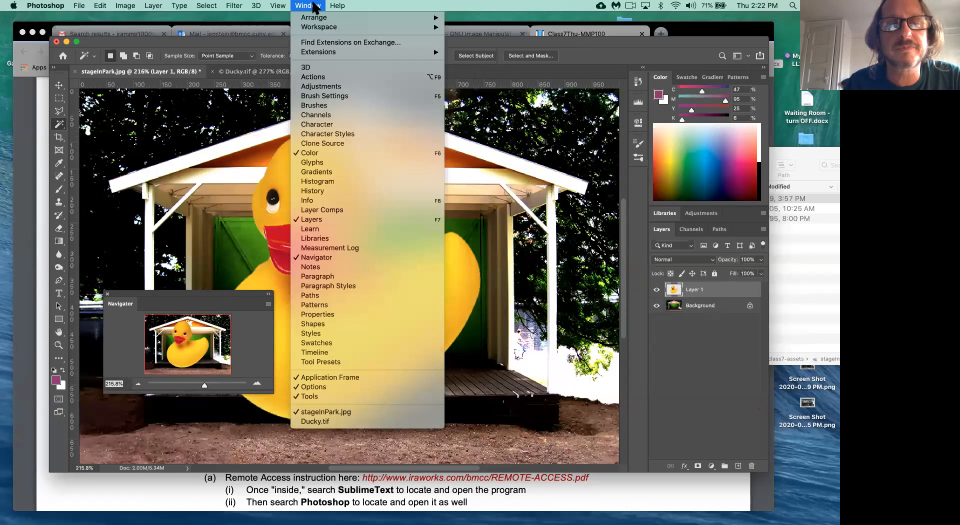
- Detach and close the Layers panel, then reopen it via Window > Layers and enlarge it
left_click(318, 220)
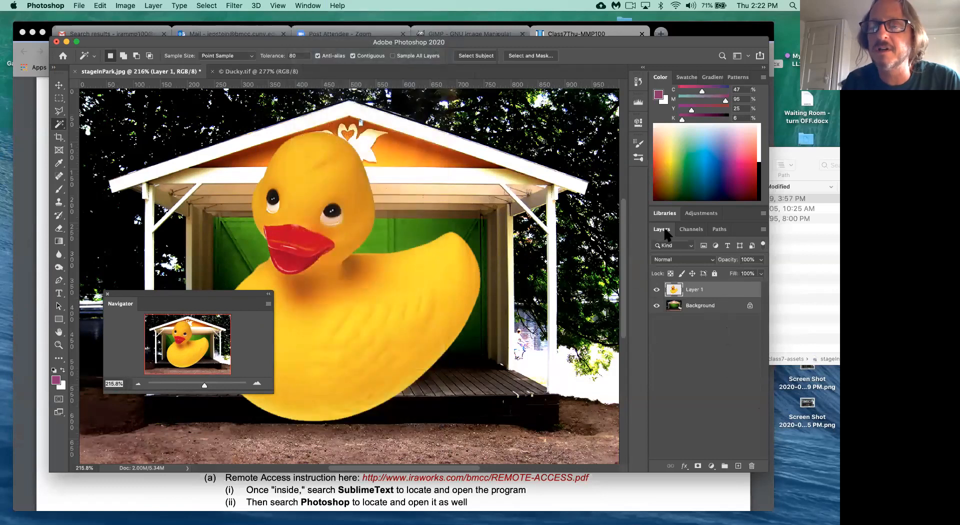
left_click_drag(665, 234, 497, 126)
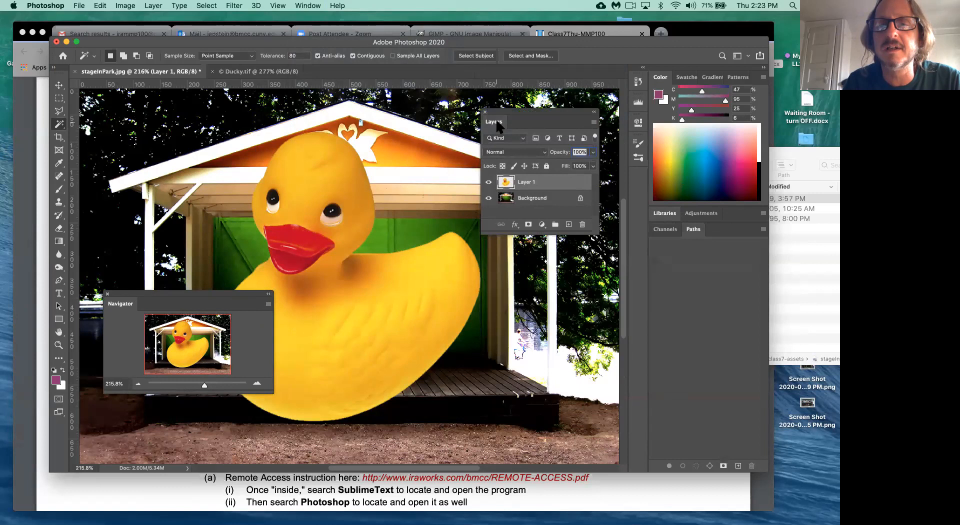
left_click(485, 111)
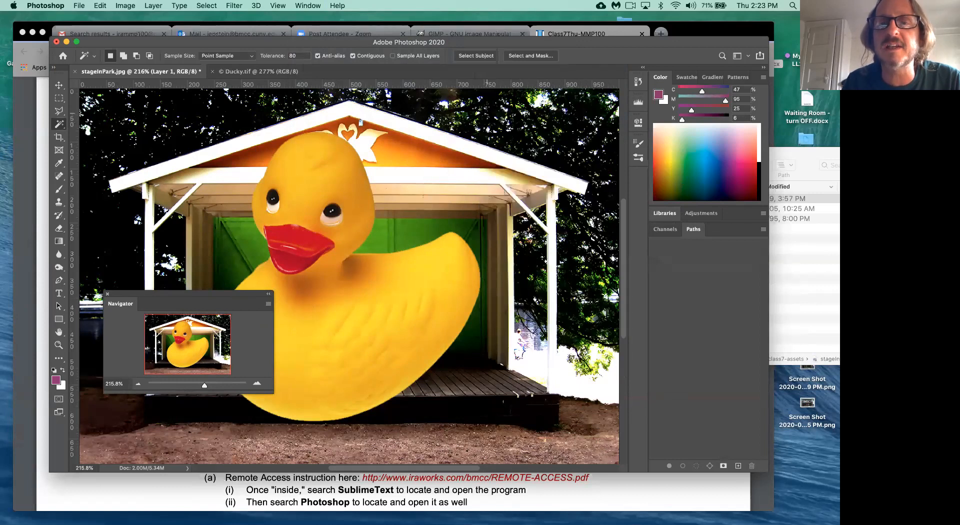
left_click(312, 6)
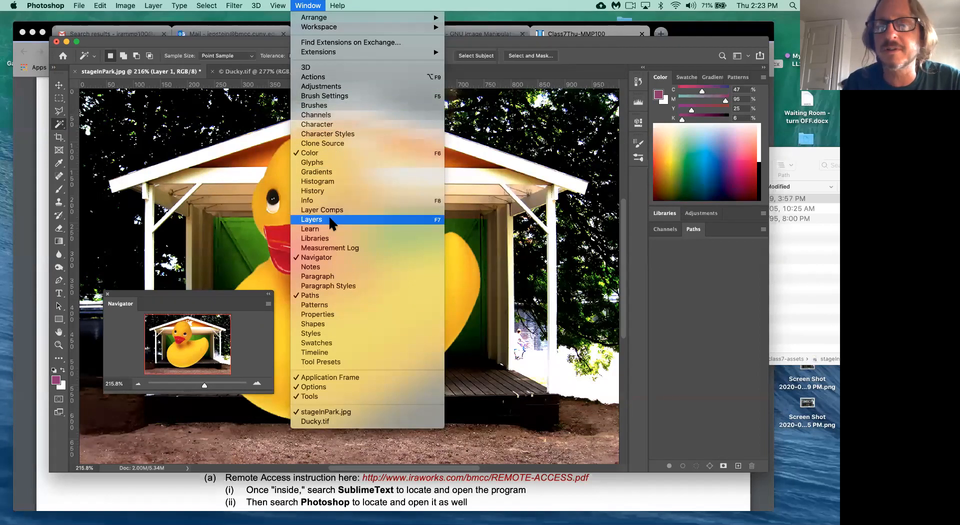
left_click(316, 220)
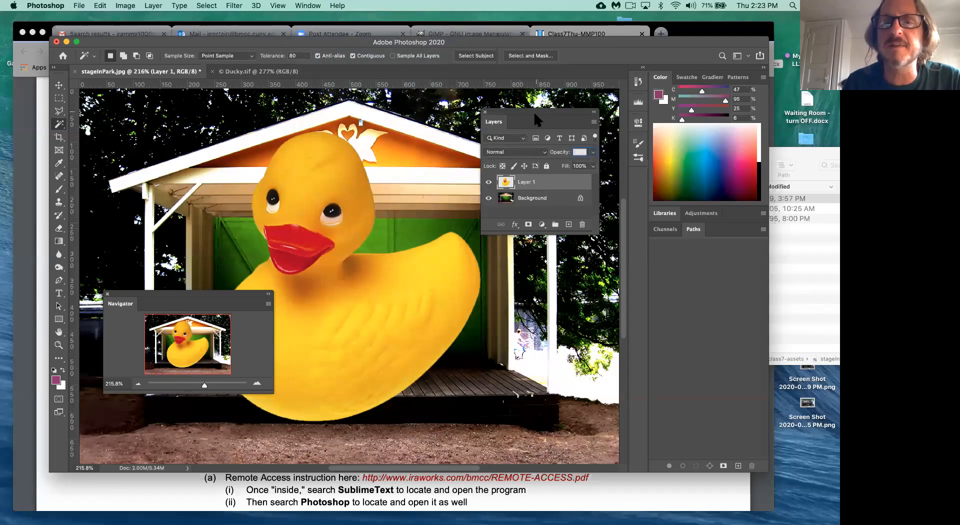
left_click_drag(592, 227, 597, 266)
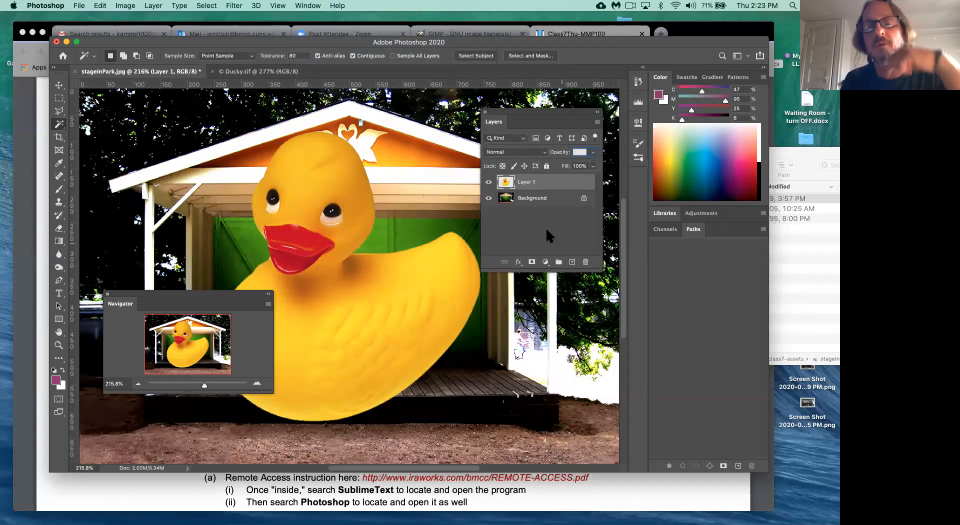
left_click(488, 184)
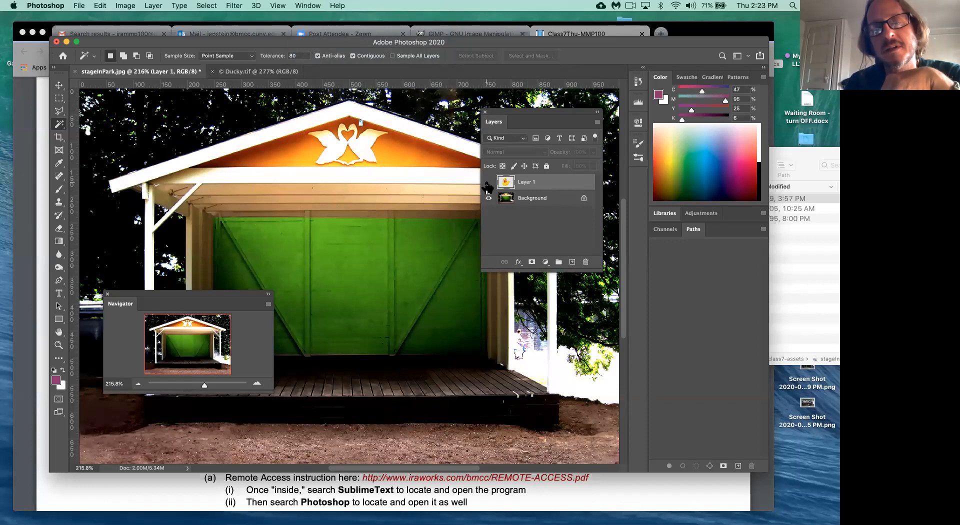
left_click(488, 199)
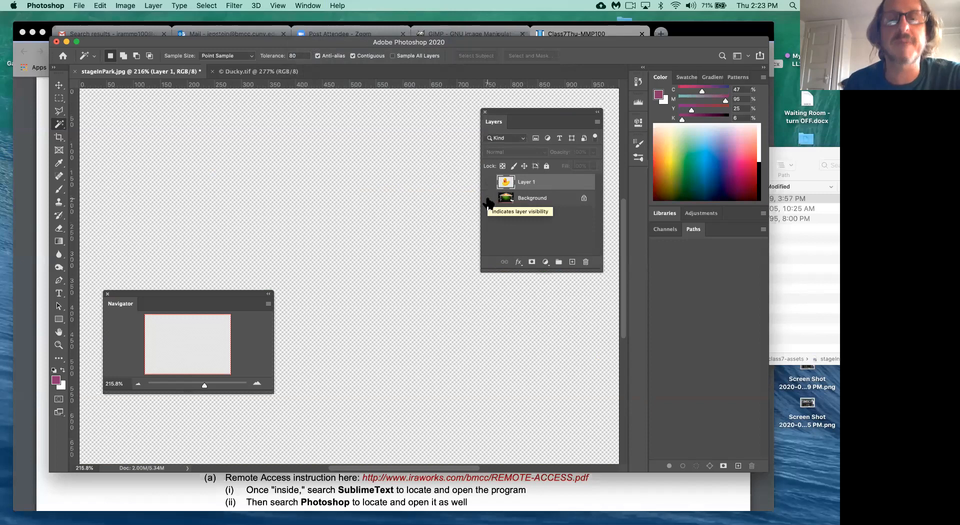
left_click(489, 183)
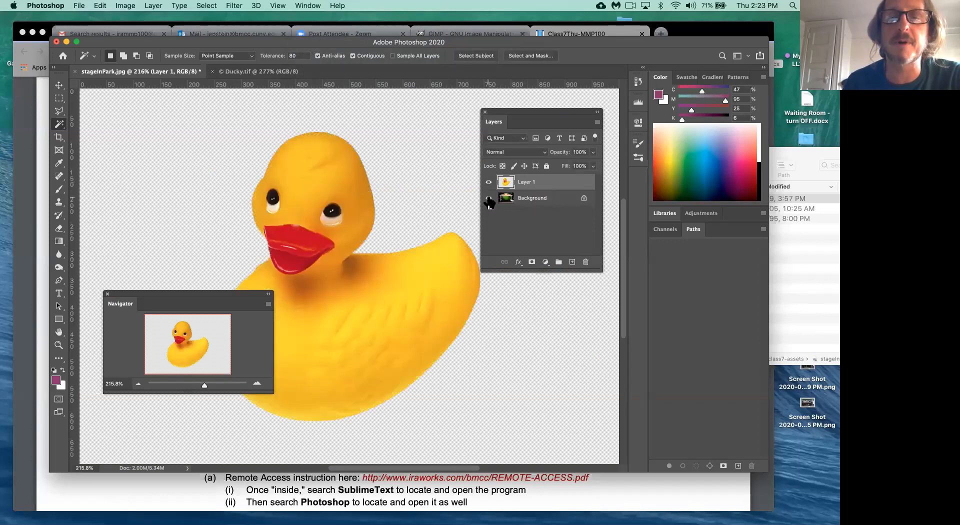
left_click(489, 199)
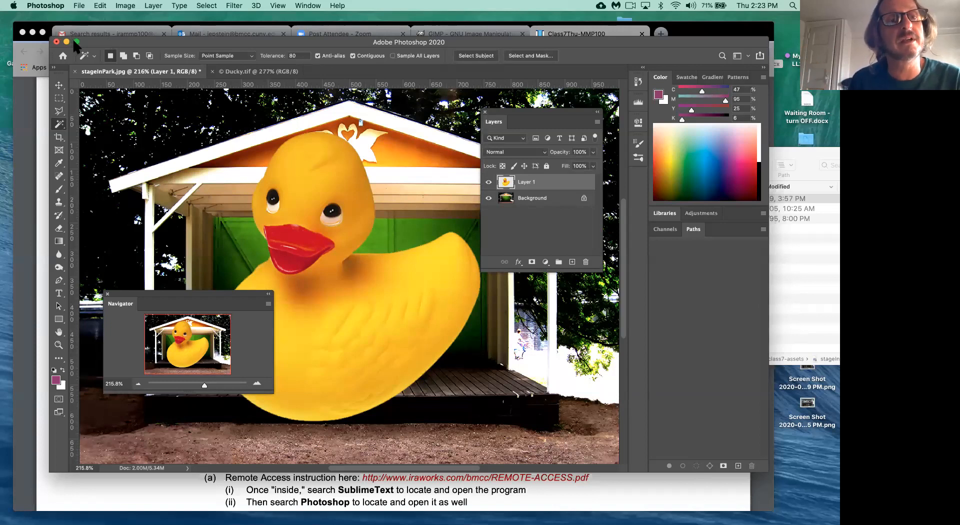
left_click(539, 201)
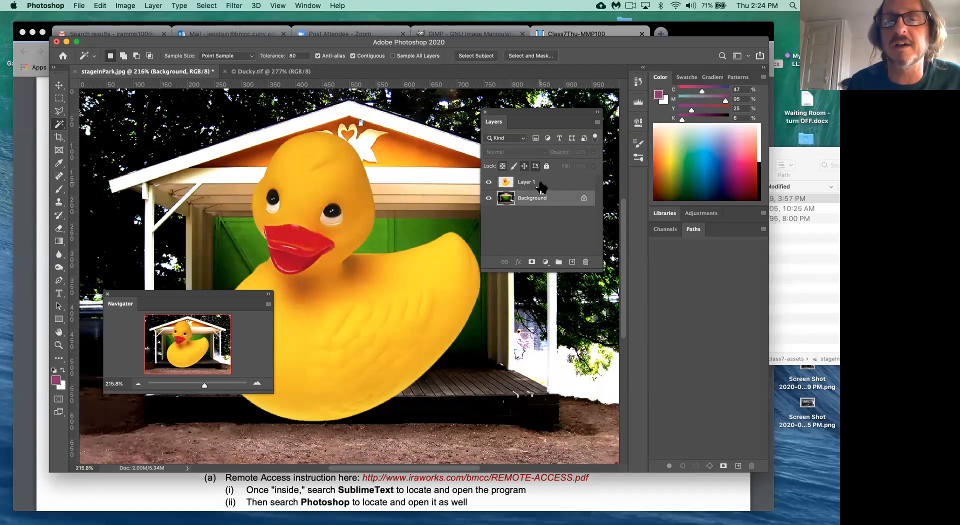
left_click(542, 186)
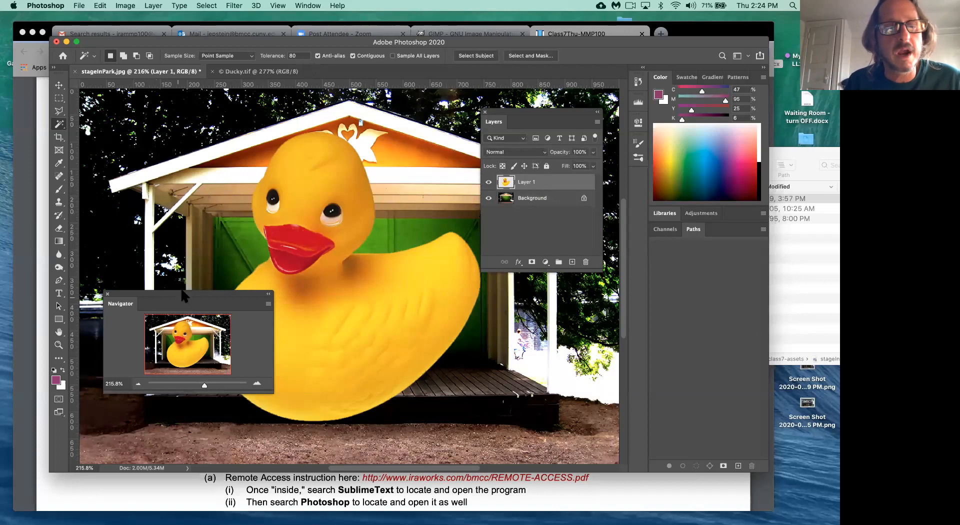
left_click_drag(182, 292, 190, 345)
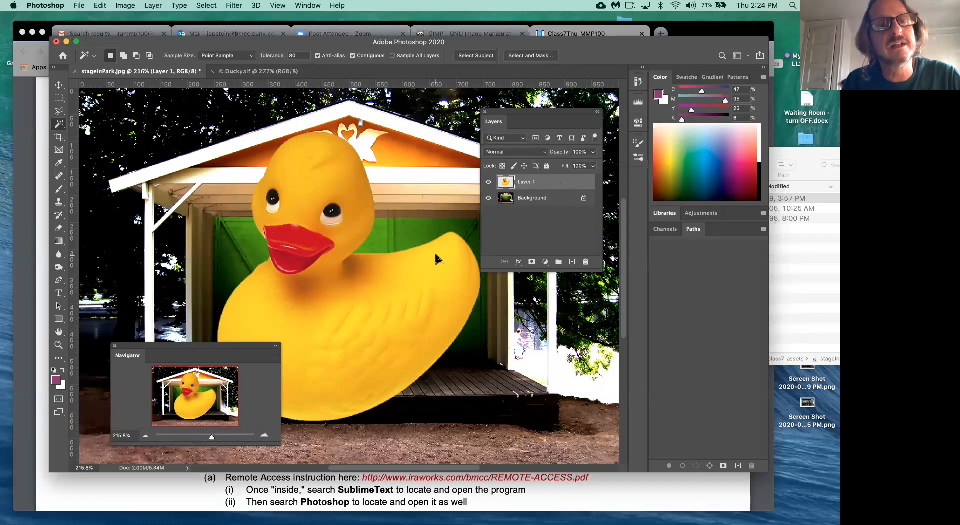
- Start a Cmd+T transform on the duck layer, commit it unchanged, and bring up the Edit menu
key("super+t")
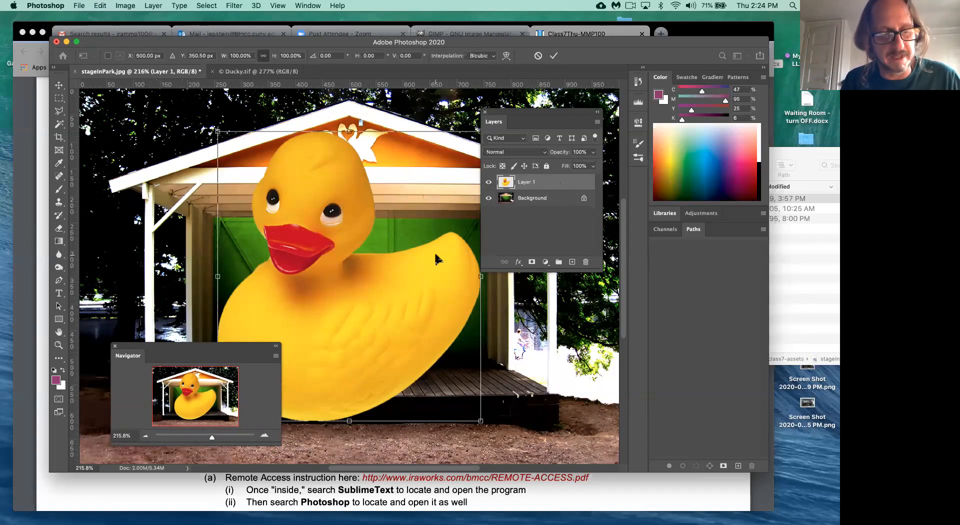
left_click(59, 124)
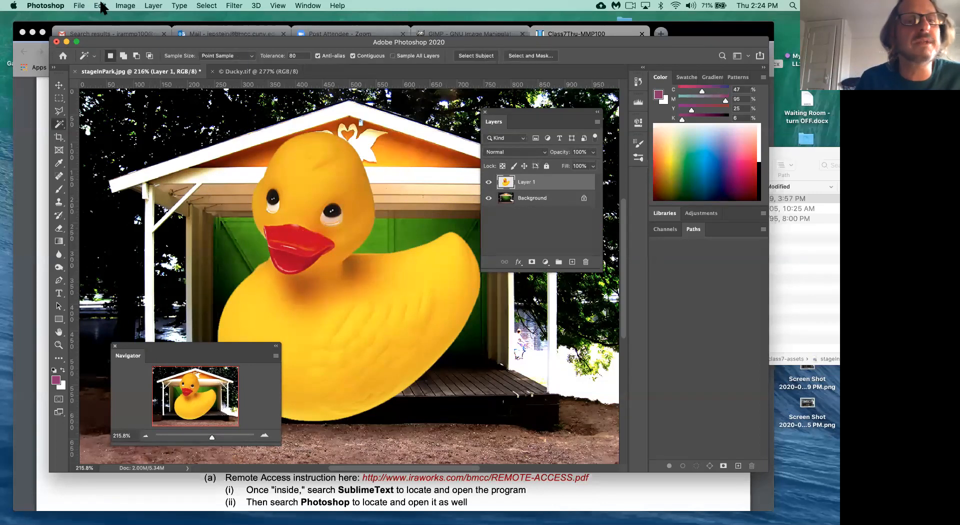
left_click(100, 6)
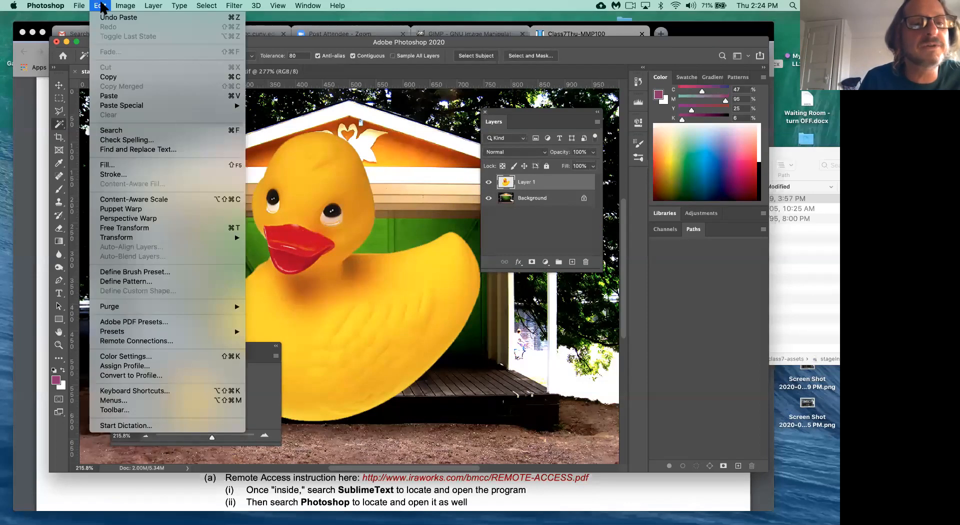
- Free-transform the duck to about 55% after several trial resizes, then lower it onto the stage floor
left_click(239, 229)
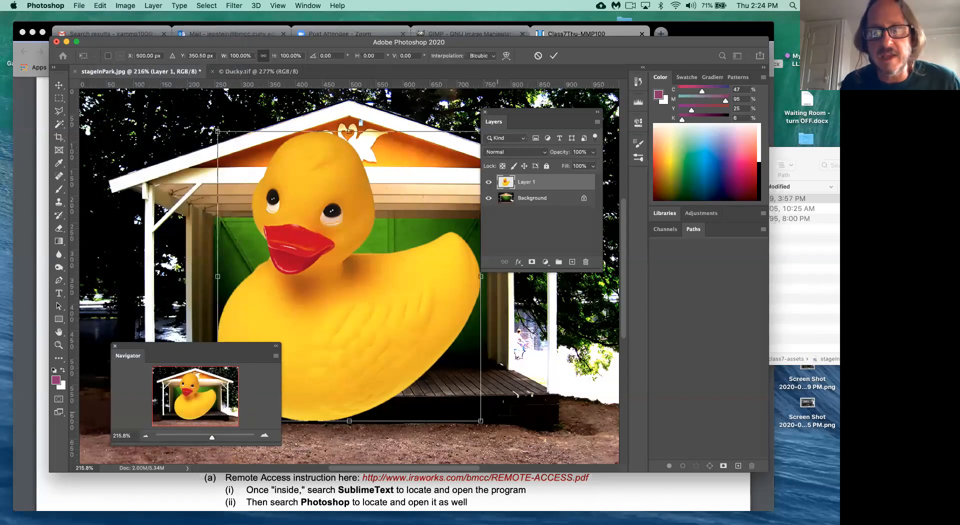
left_click_drag(480, 422, 344, 299)
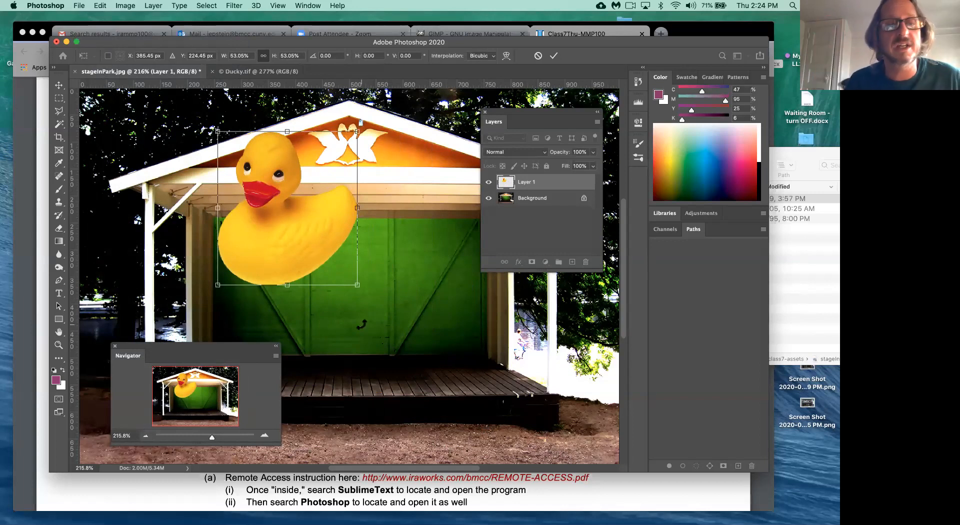
left_click_drag(356, 284, 284, 322)
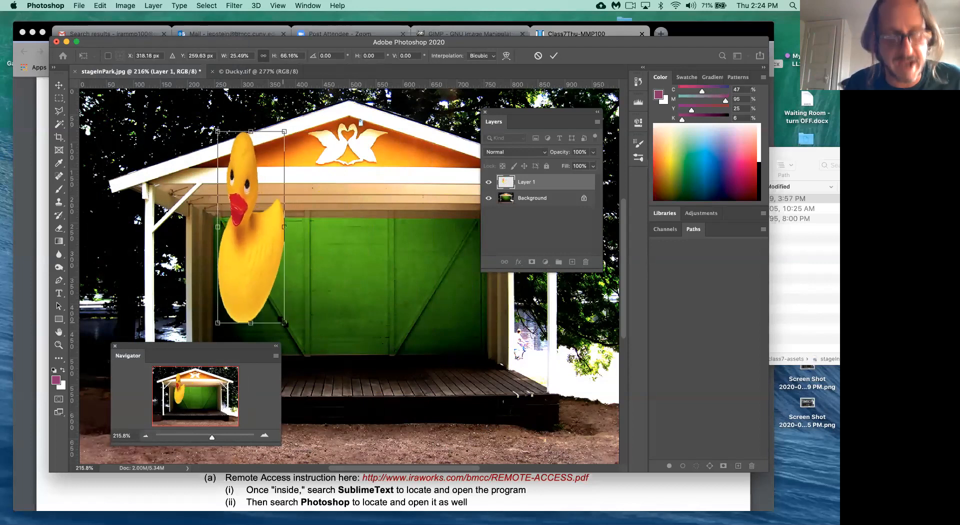
key("super+z")
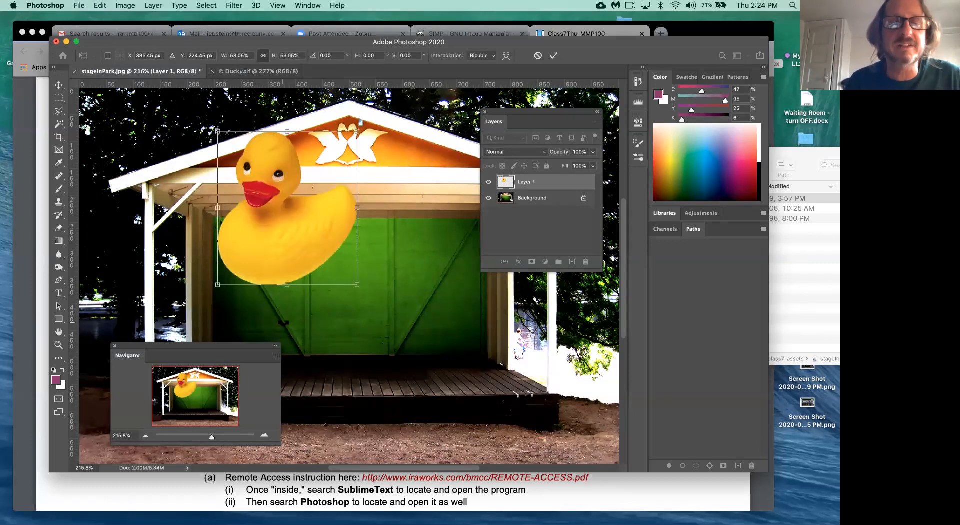
left_click_drag(357, 285, 360, 331)
left_click_drag(256, 343, 194, 353)
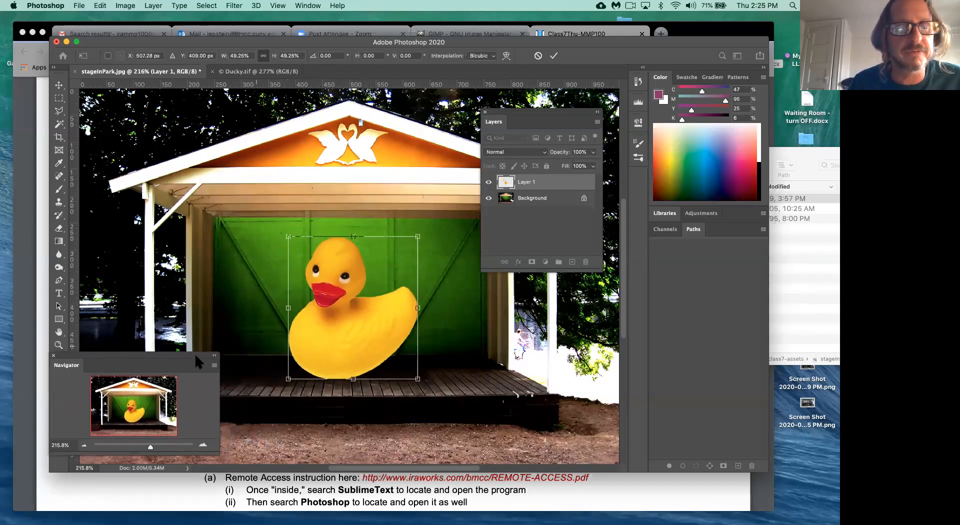
left_click_drag(418, 237, 321, 350)
key("super+z")
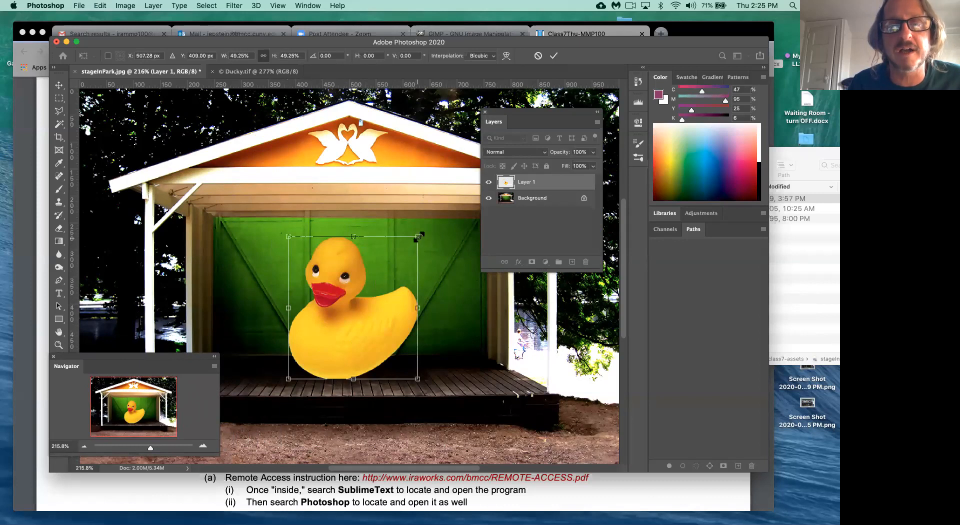
left_click_drag(426, 232, 441, 217)
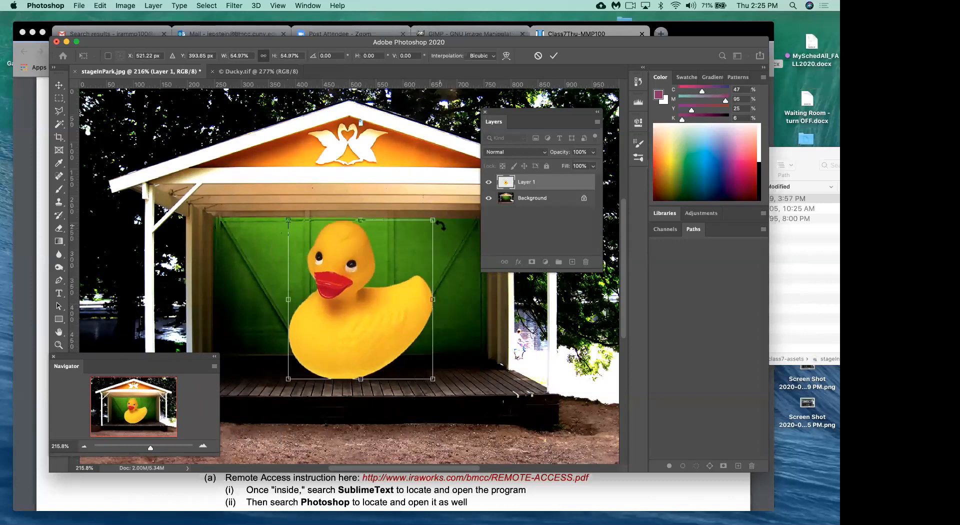
left_click_drag(369, 312, 370, 320)
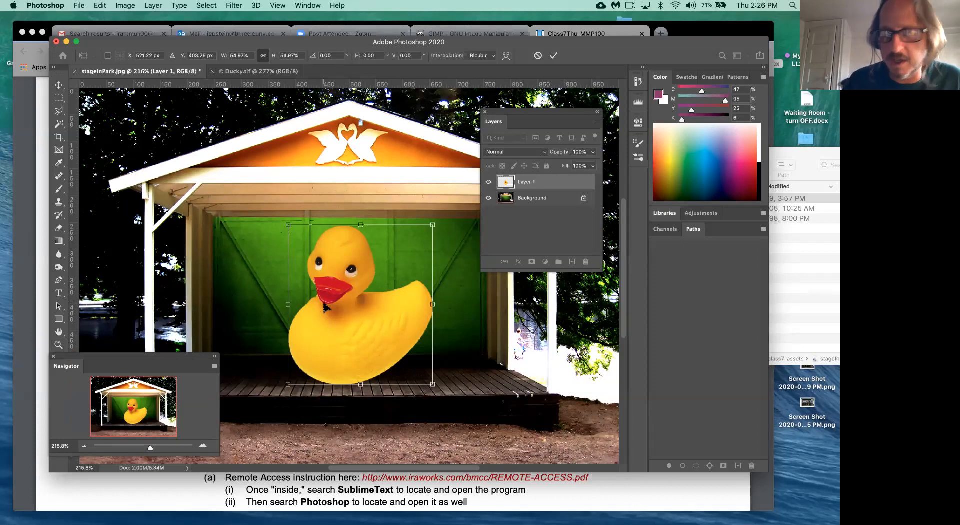
- Apply the transform, revert the duck to its larger size, and cancel a trial 90% resize
key("Return")
key("w")
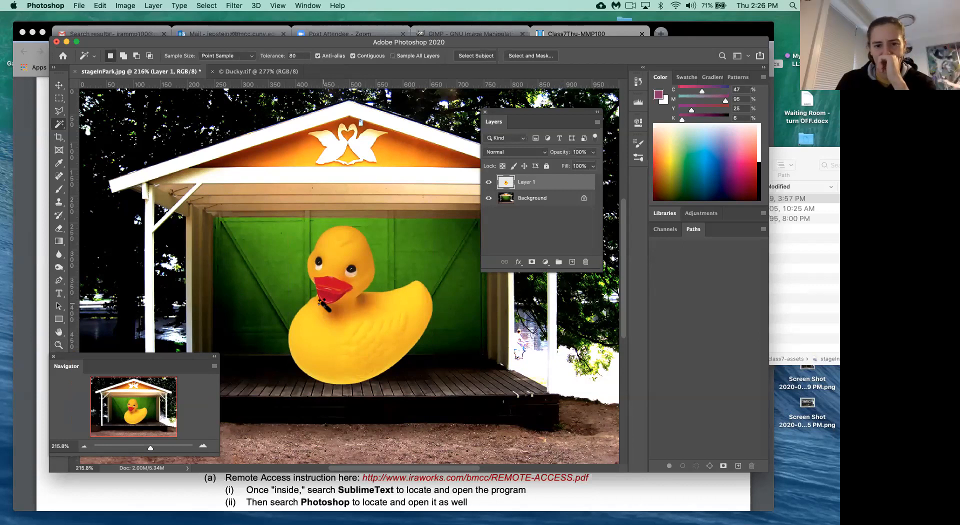
key("super+z")
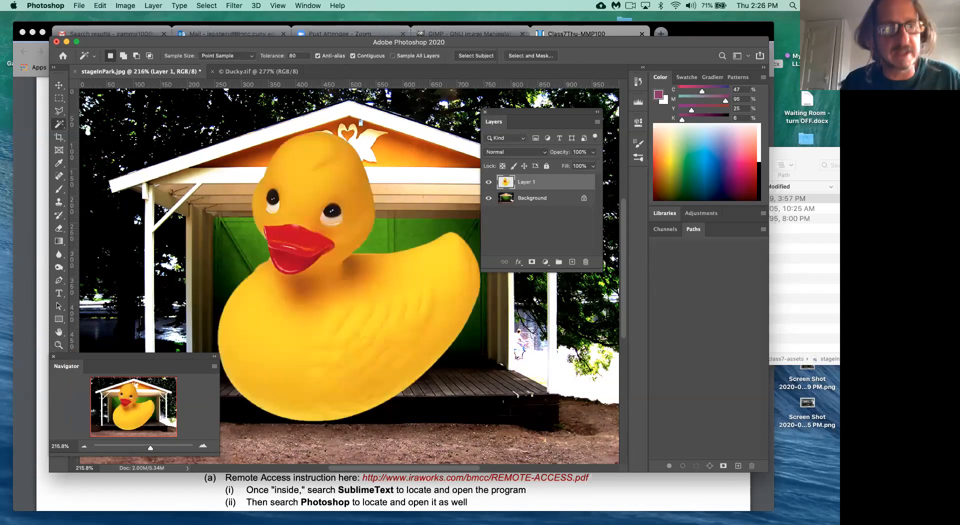
key("super+t")
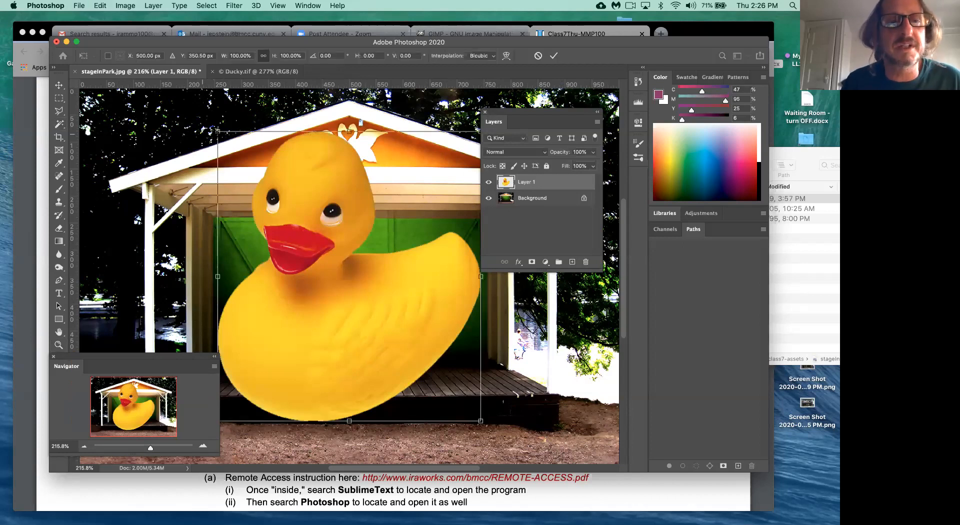
left_click_drag(218, 131, 241, 169)
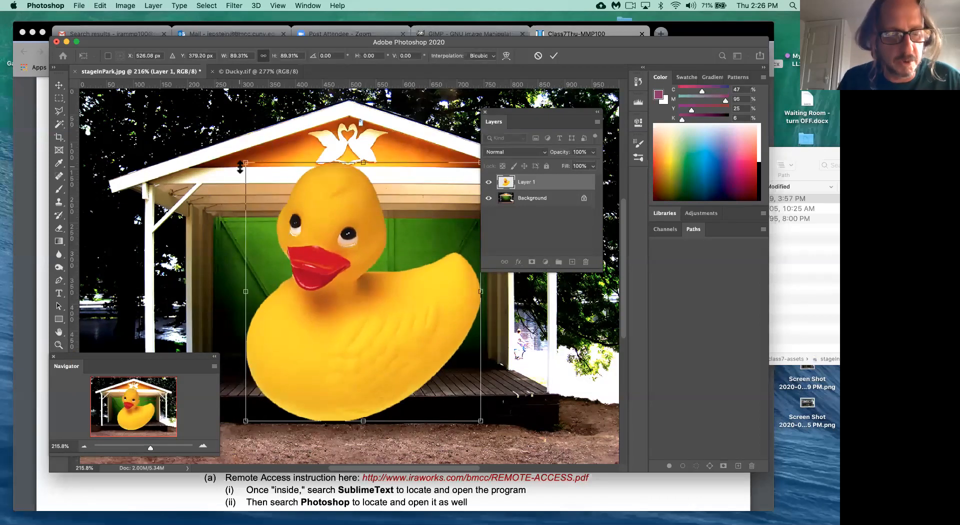
key("Escape")
key("w")
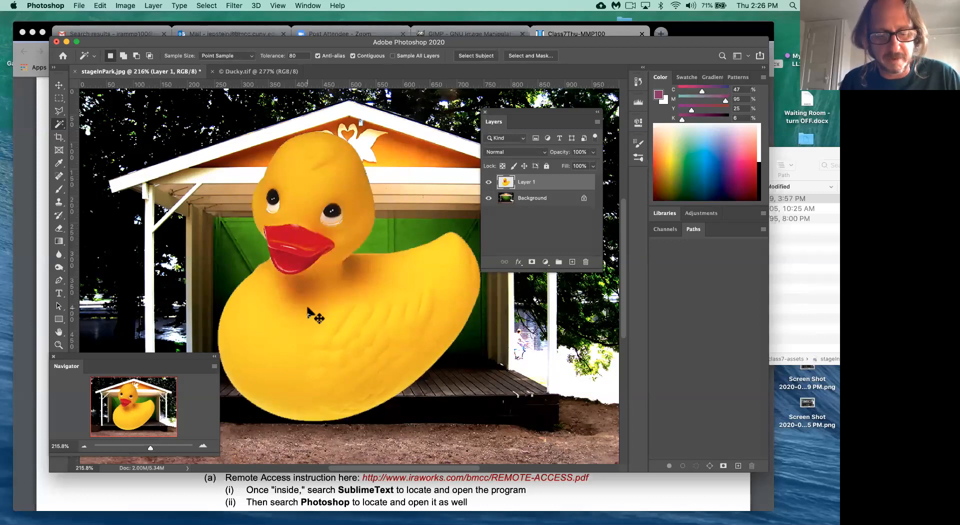
- Re-scale the duck to about 55% on the stage floor before the green doors and apply it
key("super+t")
left_click_drag(225, 142, 323, 284)
left_click_drag(377, 330, 321, 295)
left_click_drag(423, 226, 420, 230)
key("Return")
key("w")
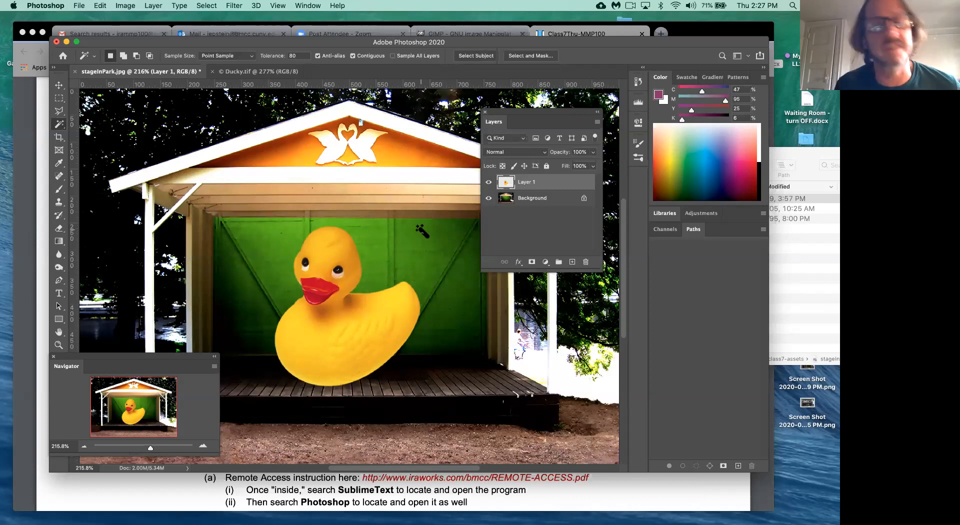
left_click_drag(154, 353, 225, 181)
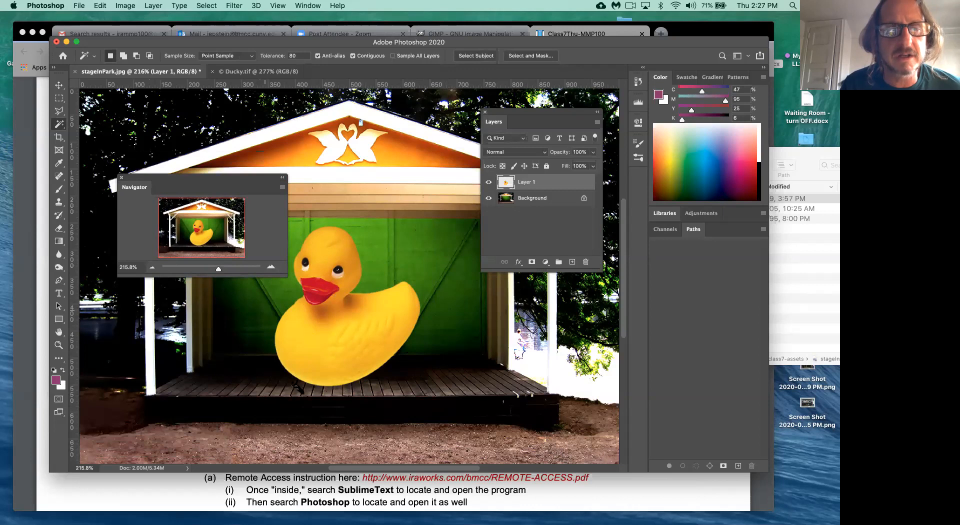
- Reopen the Navigator panel, zoom in, and frame the view on the duck's base
left_click(122, 177)
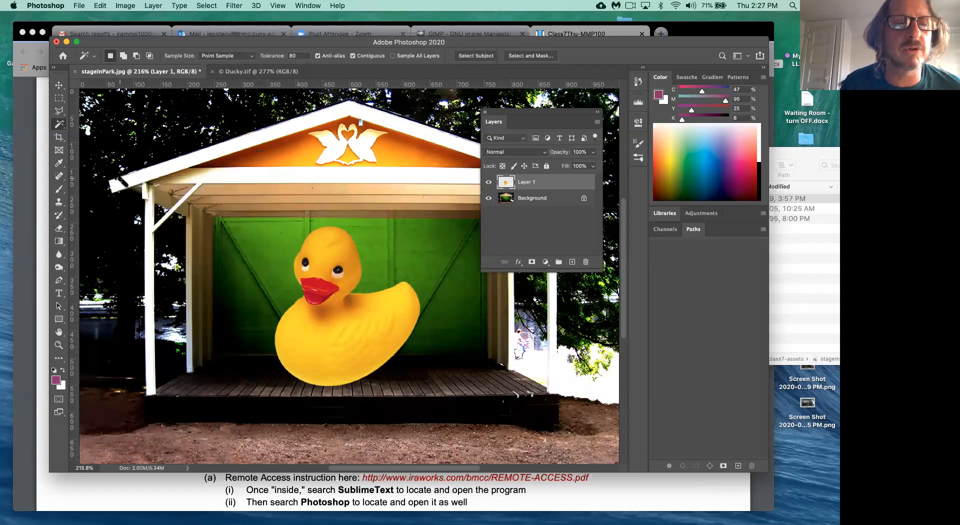
left_click(309, 6)
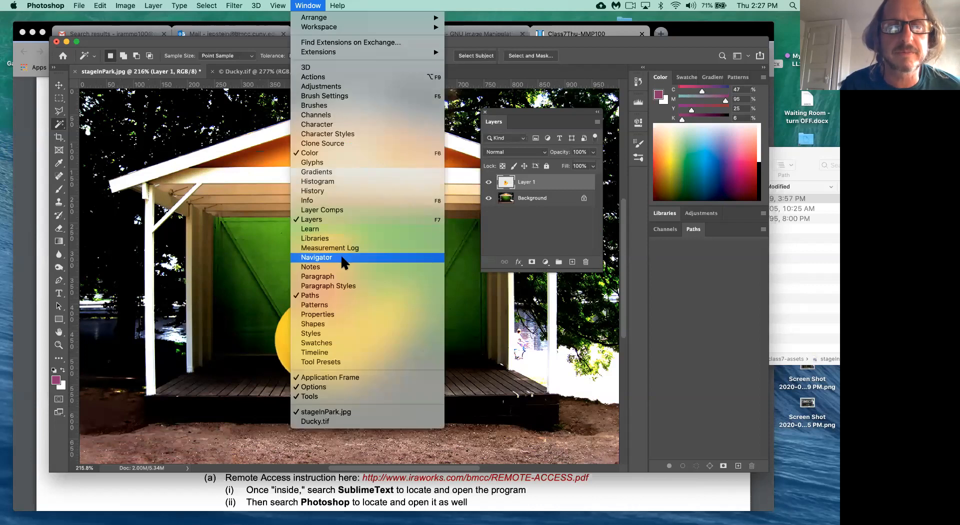
left_click(344, 257)
left_click_drag(224, 269, 223, 271)
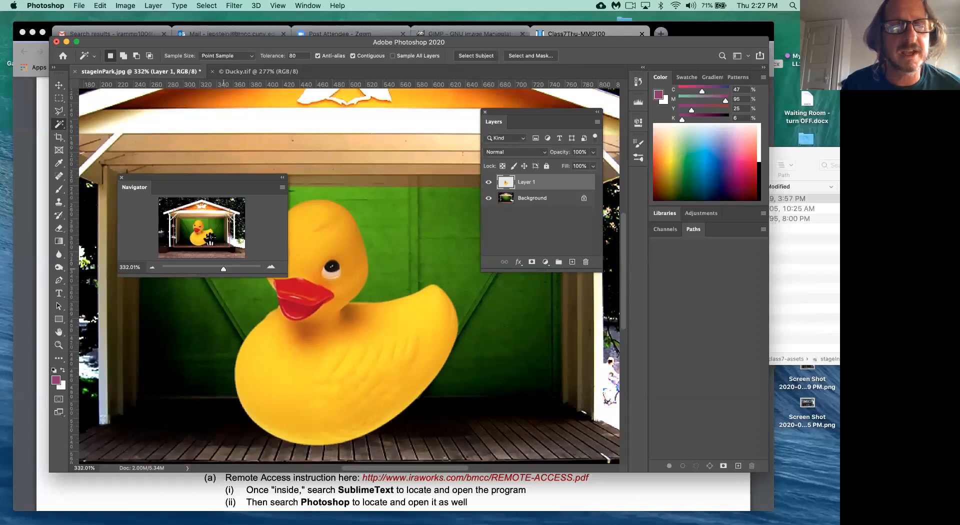
left_click_drag(208, 234, 227, 272)
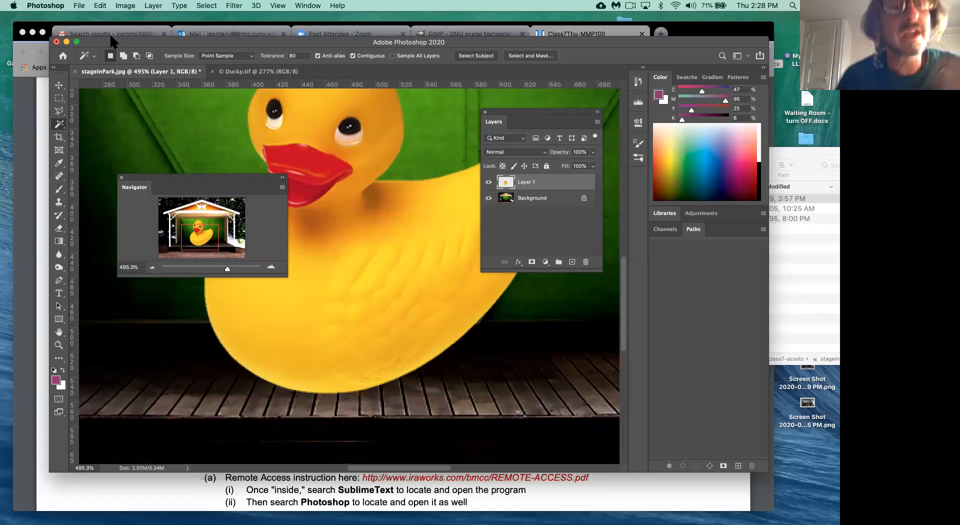
- Select the Background layer and switch to the Burn Tool from the Dodge/Burn/Sponge flyout
left_click(535, 199)
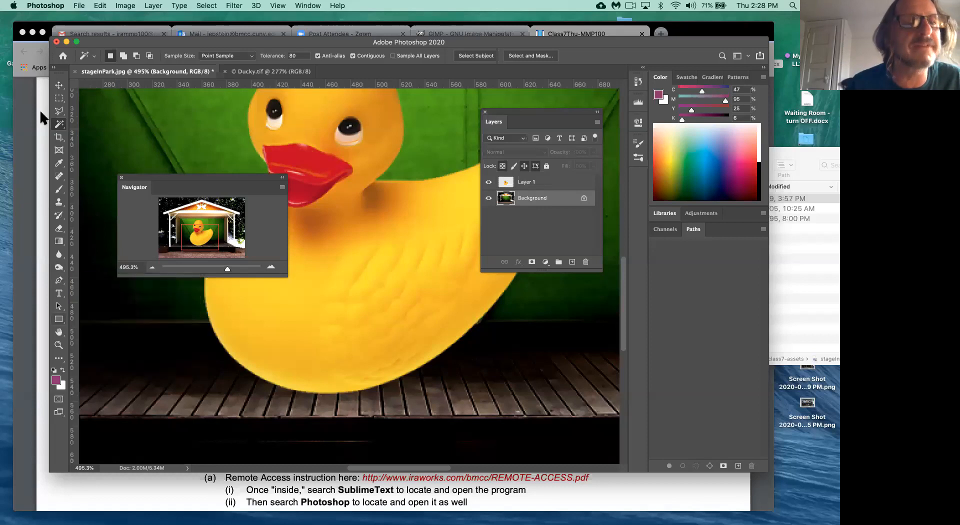
left_click(60, 85)
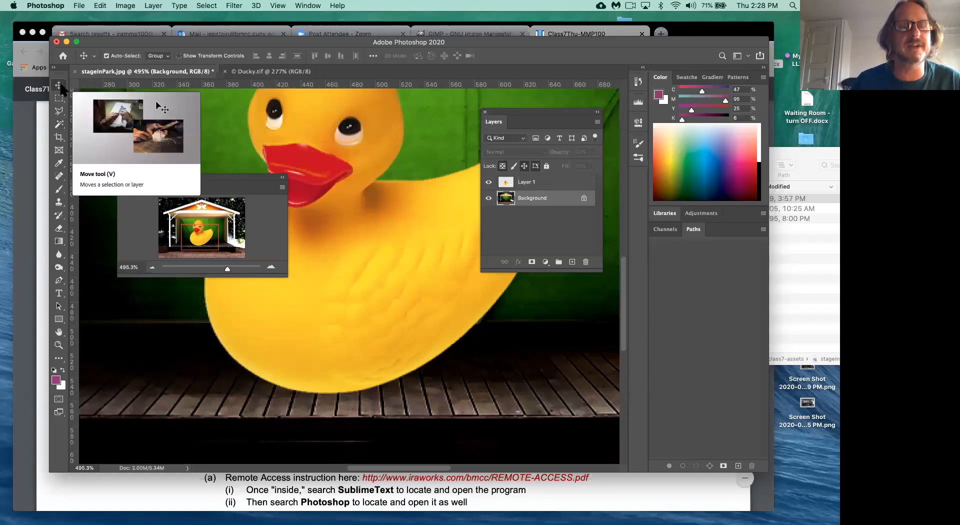
key("o")
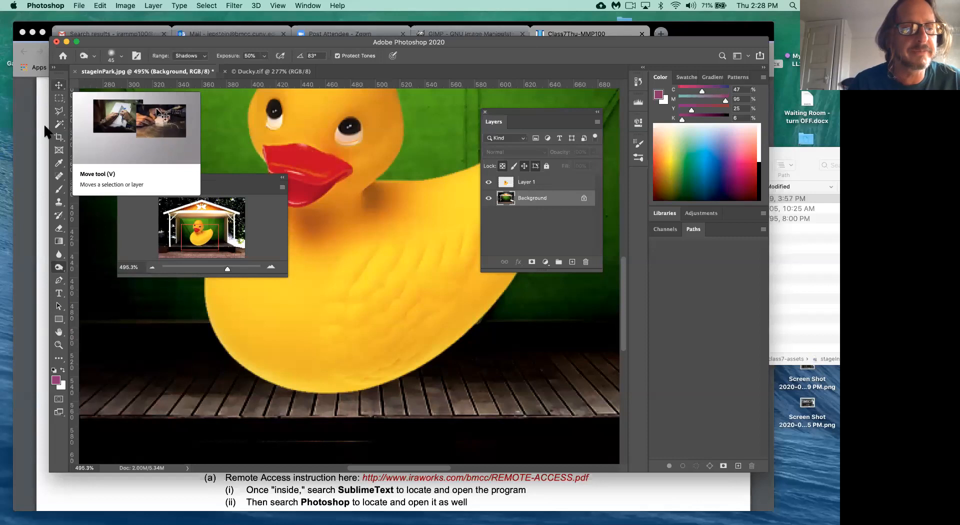
left_click(59, 269)
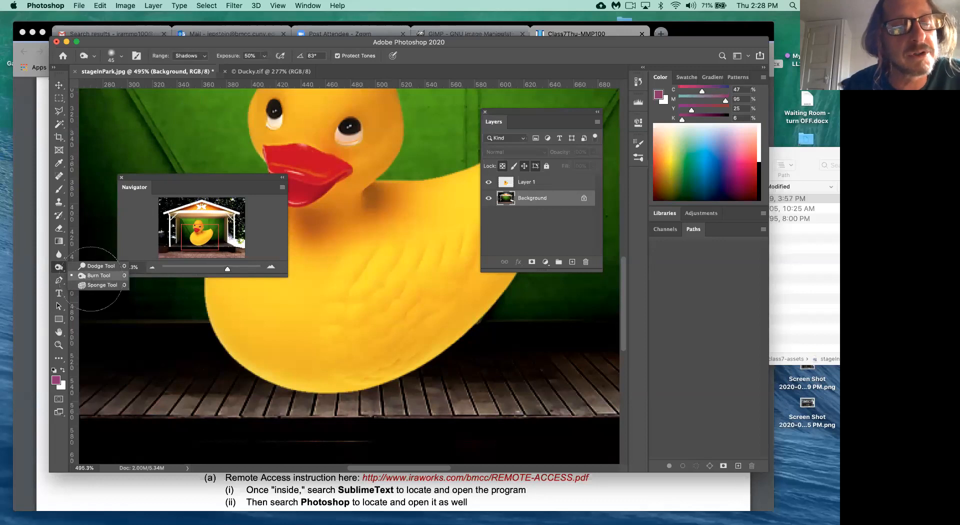
left_click(91, 278)
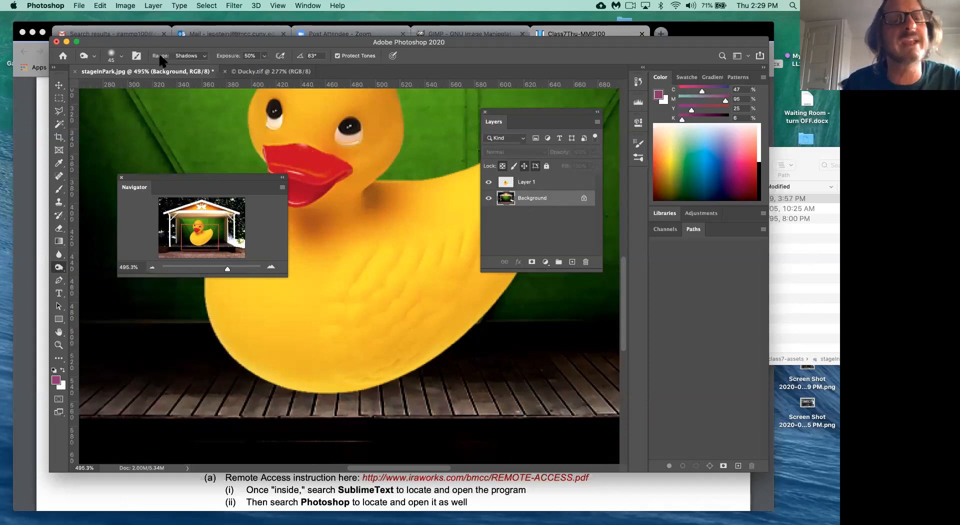
- Set the Burn range to Midtones, reselect the Background layer, and undo the last stroke
left_click(200, 59)
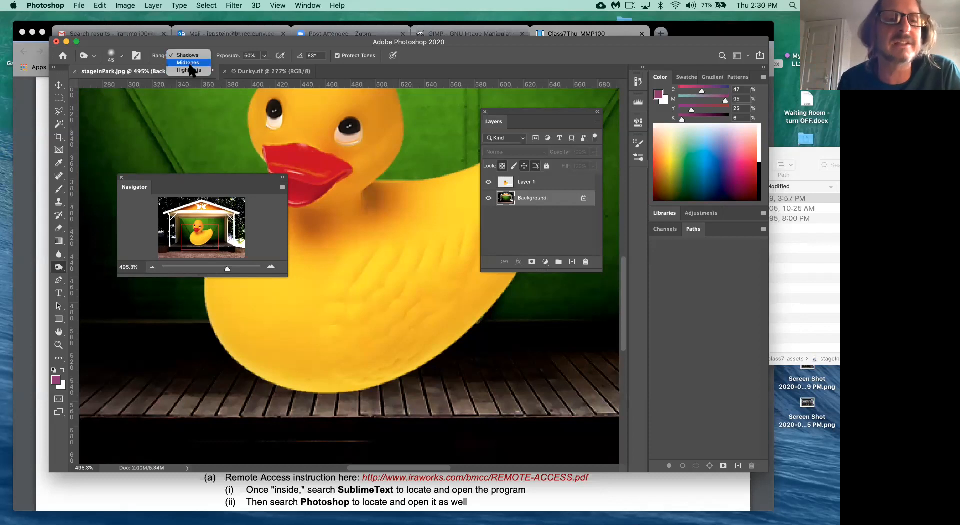
left_click(190, 64)
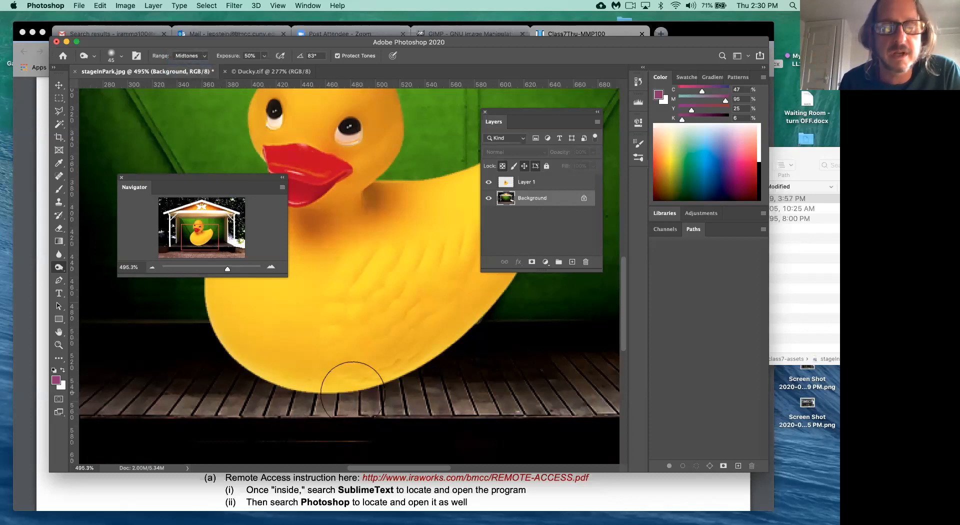
left_click(531, 183)
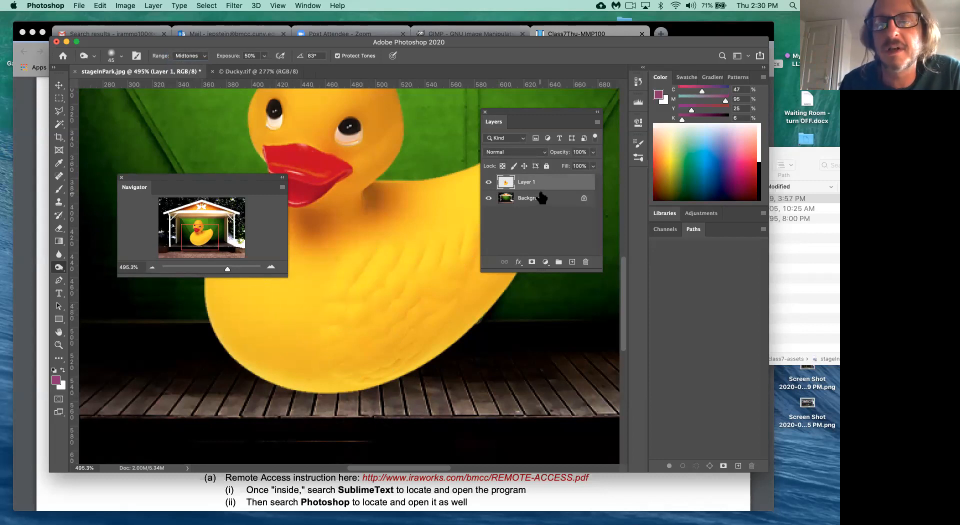
left_click(543, 200)
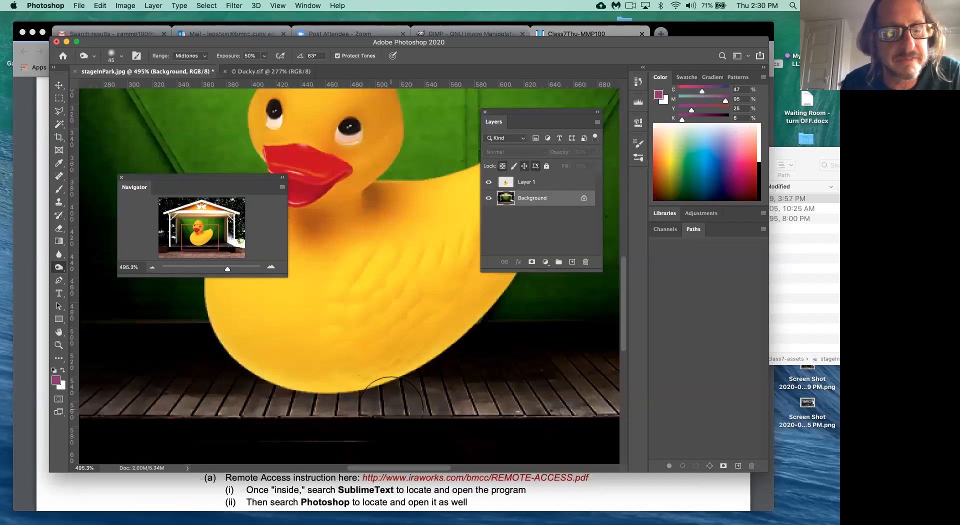
key("super+z")
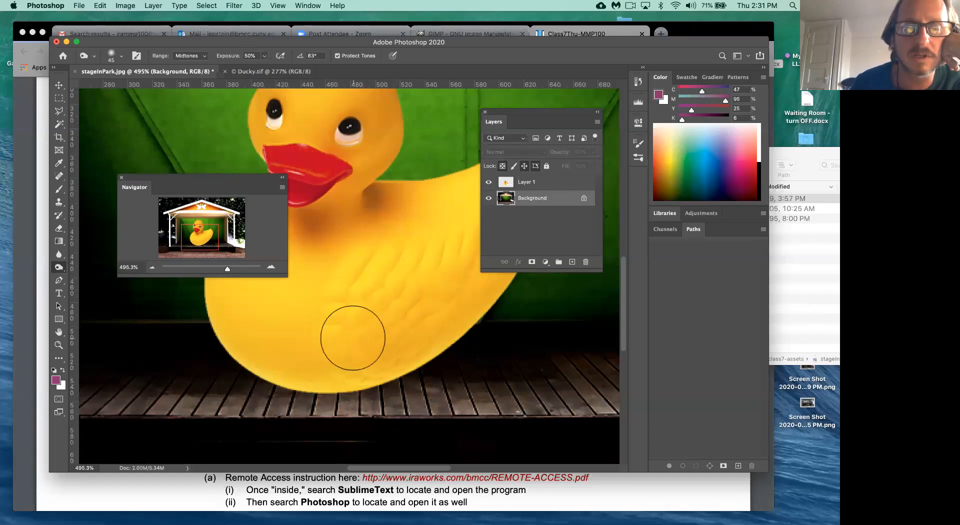
- Resize the Burn brush with the bracket keys, trying 10 to 200 pixels, and open Range
key("bracketleft")
key("bracketleft")
key("bracketleft")
key("bracketleft")
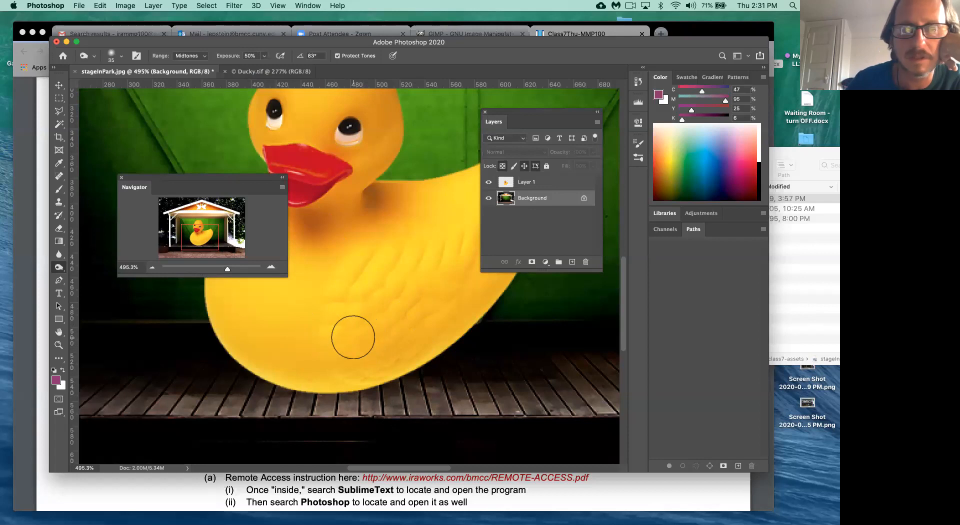
key("bracketright")
key("bracketright")
key("bracketright")
key("bracketright")
key("bracketright")
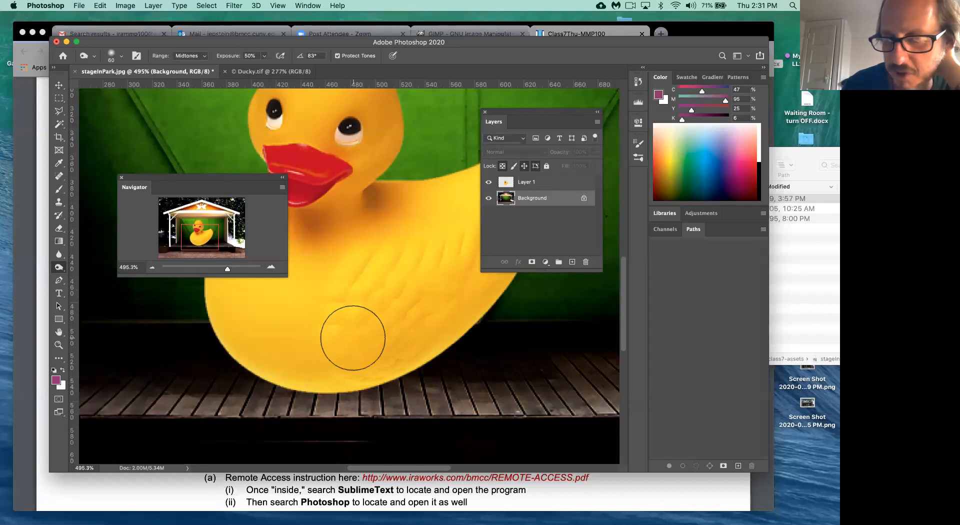
key("bracketright")
key("bracketright")
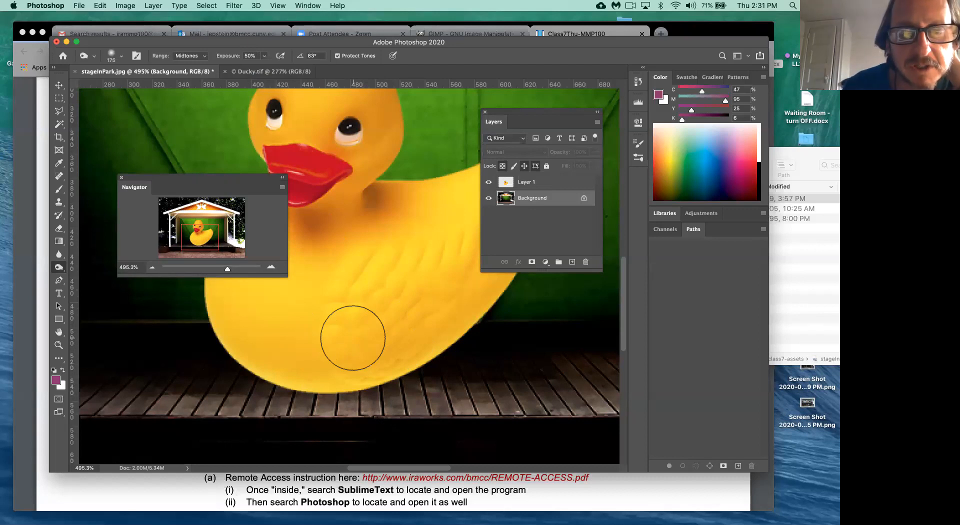
key("bracketright")
key("bracketleft")
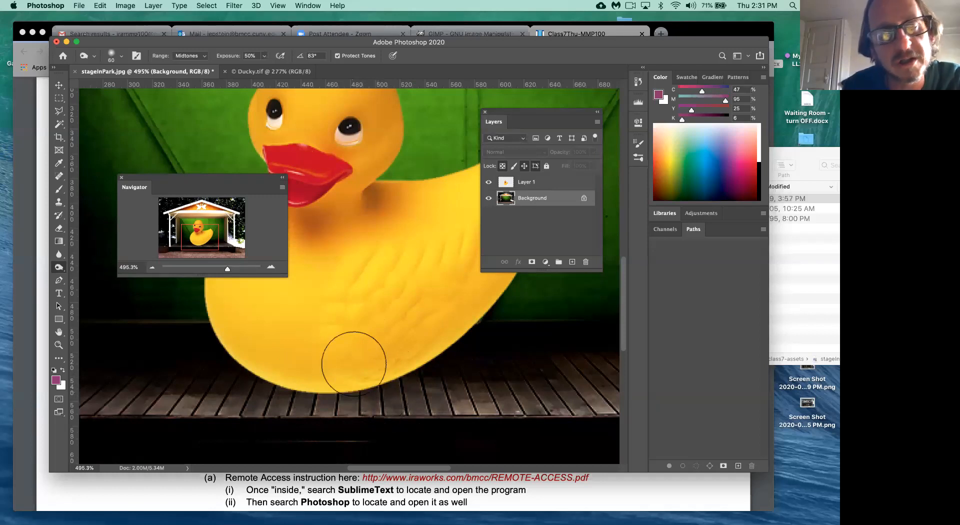
left_click(199, 56)
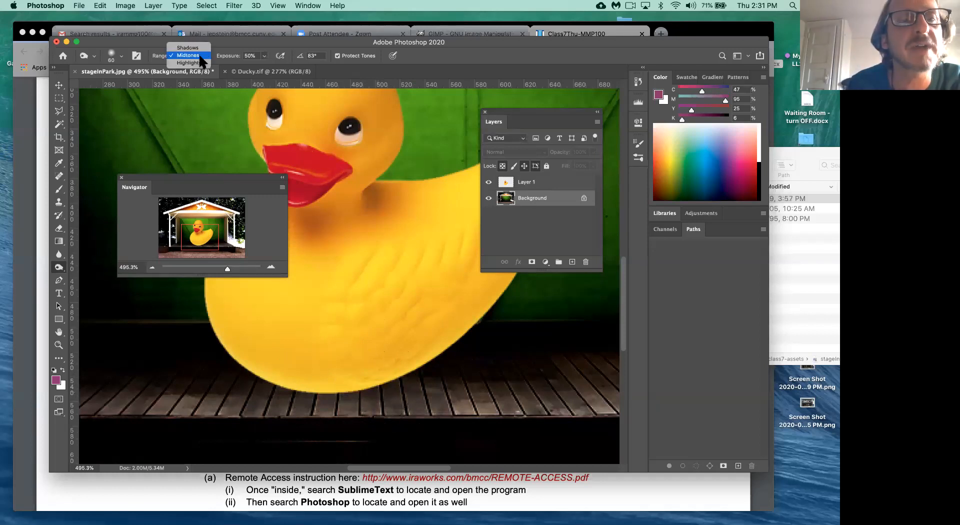
- Switch the Burn tool's Range from Midtones to Shadows
left_click(188, 48)
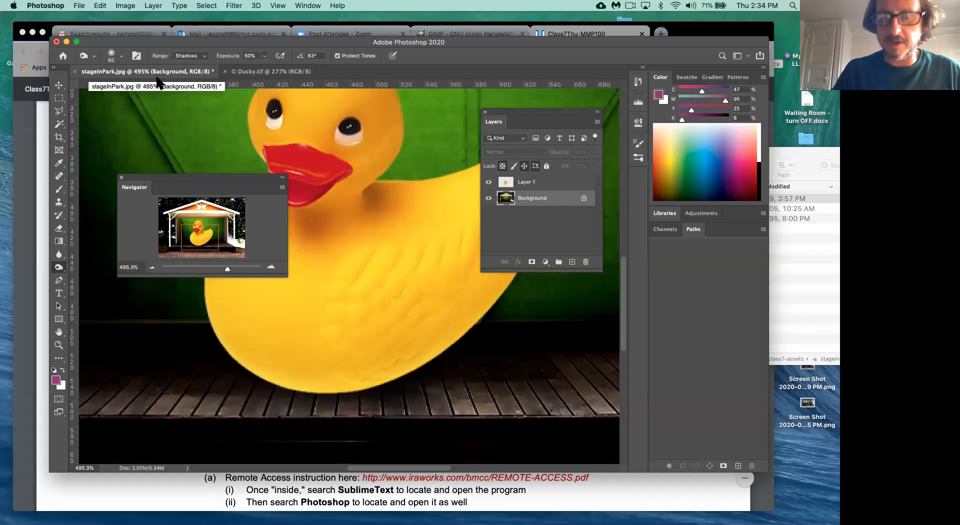
- Select the duck's Layer 1 on the canvas and zoom out to about 216%
left_click(356, 338, "super")
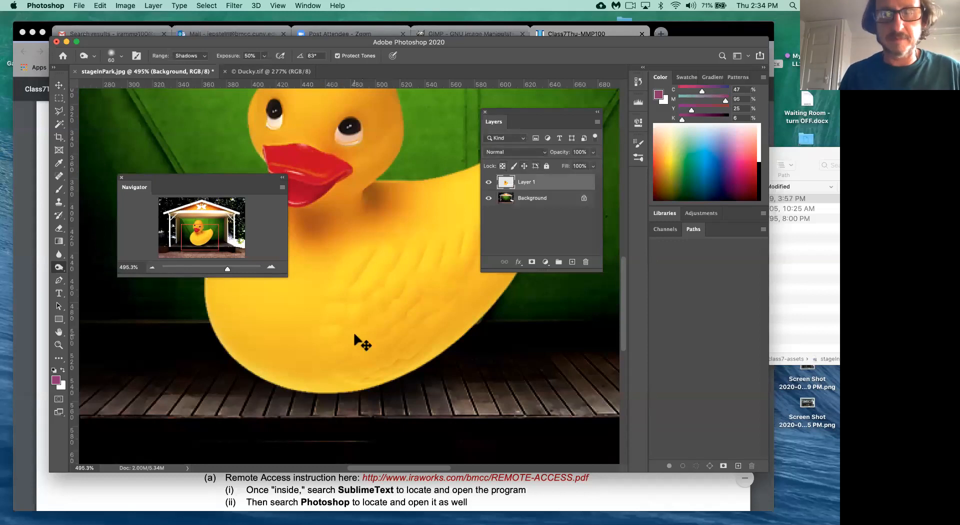
scroll(354, 334, "down", 5)
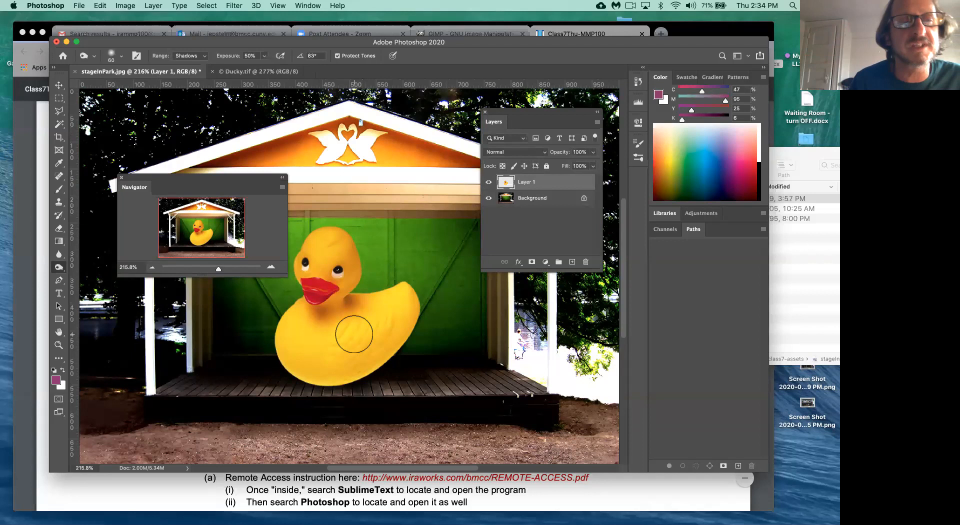
left_click(80, 6)
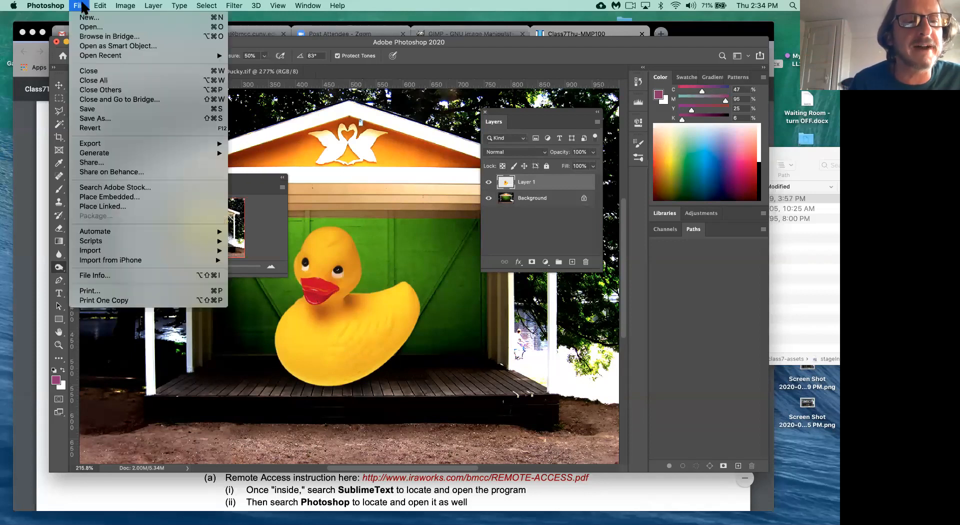
- Open the Save As dialog from the File menu
left_click(101, 119)
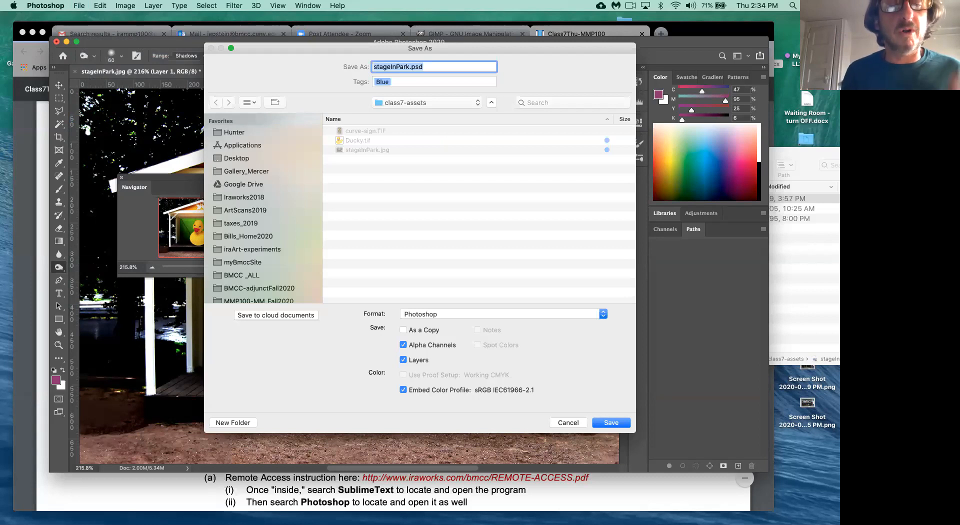
- Save the composite as stageWithDuck.psd, keeping Maximize Compatibility checked
type("sta")
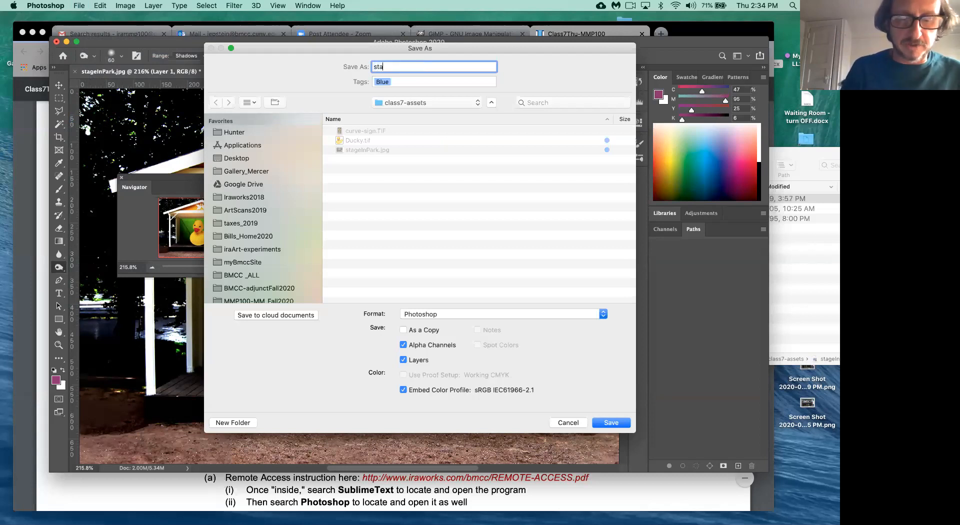
type("geWi")
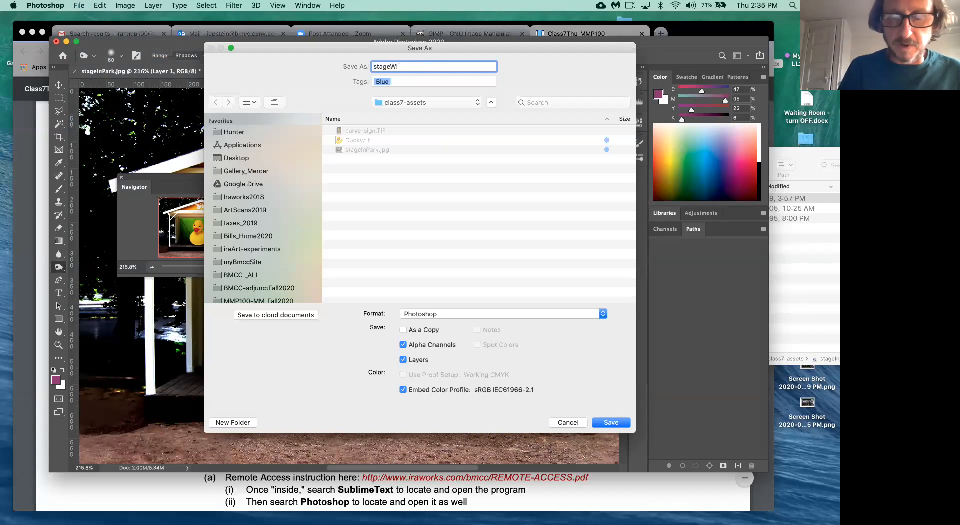
type("thDuck")
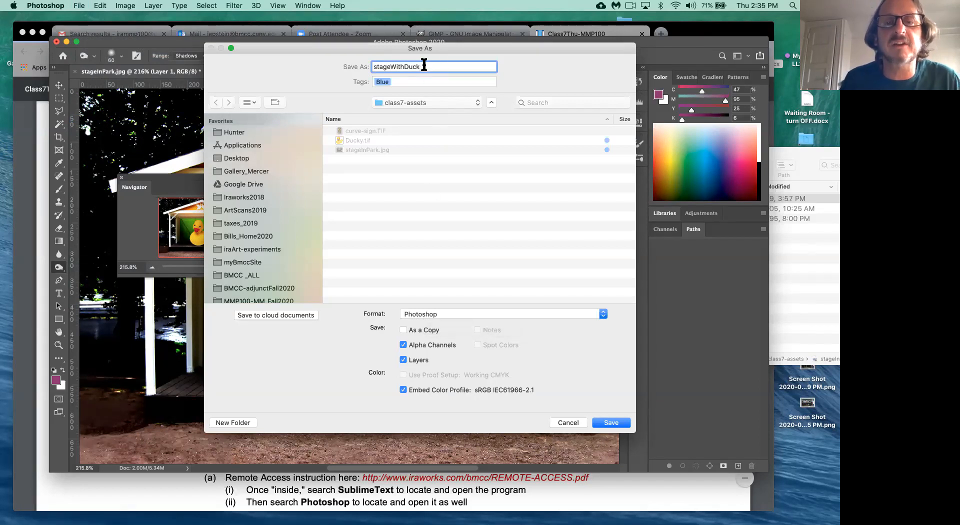
type(".psd")
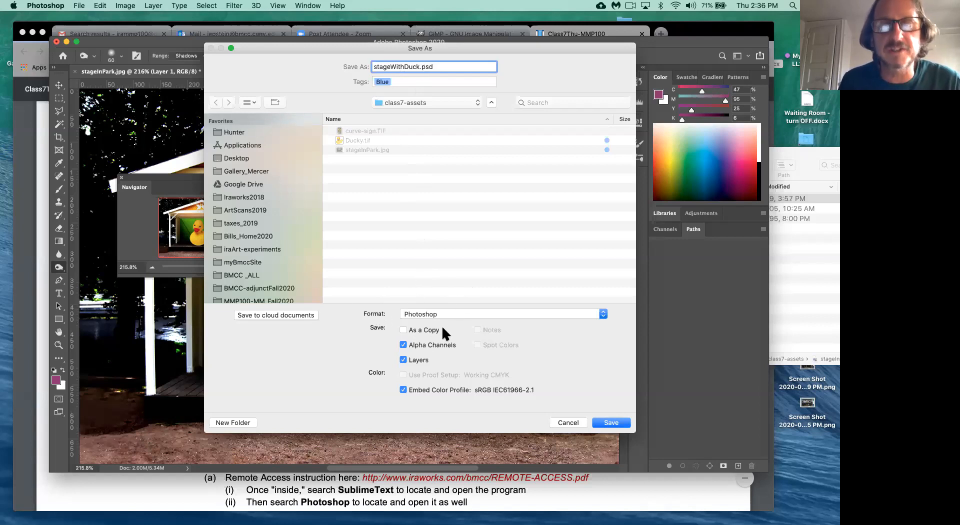
left_click_drag(399, 47, 336, 56)
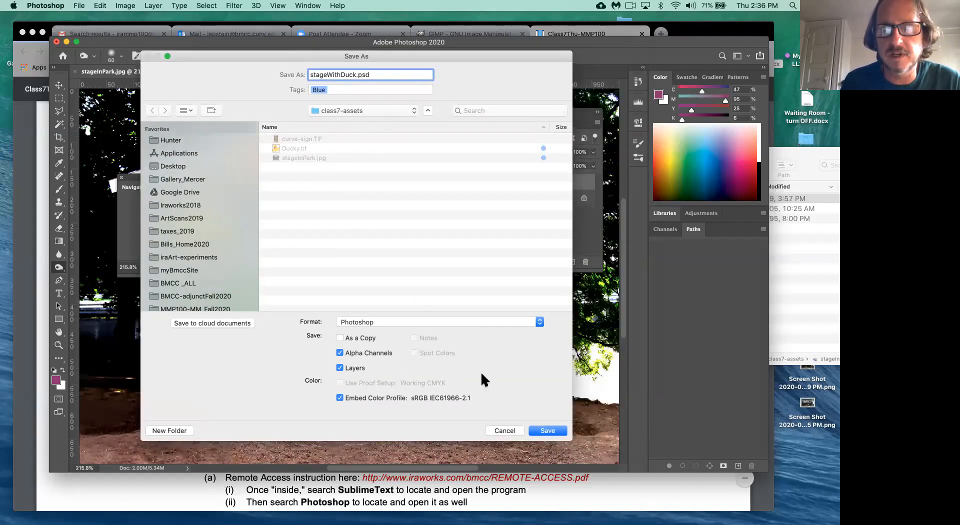
left_click(536, 432)
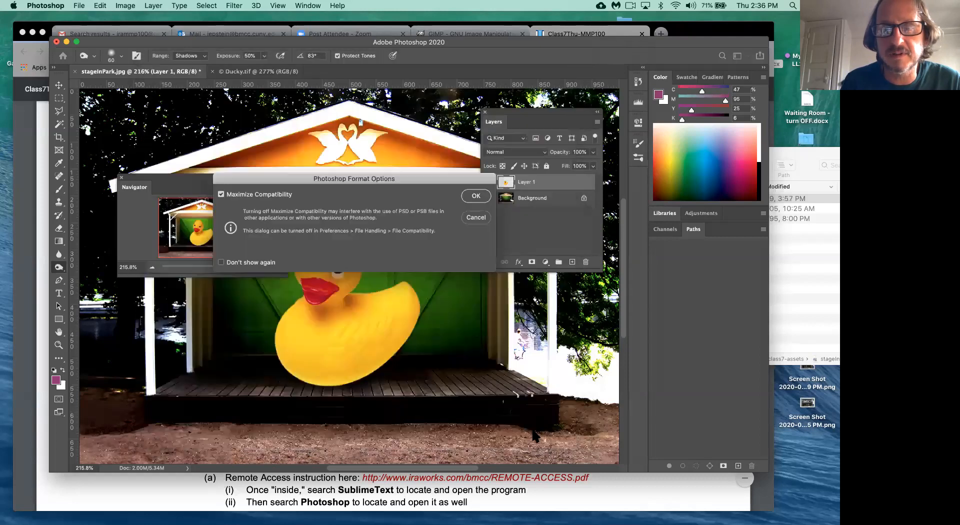
left_click_drag(415, 172, 409, 216)
left_click(457, 238)
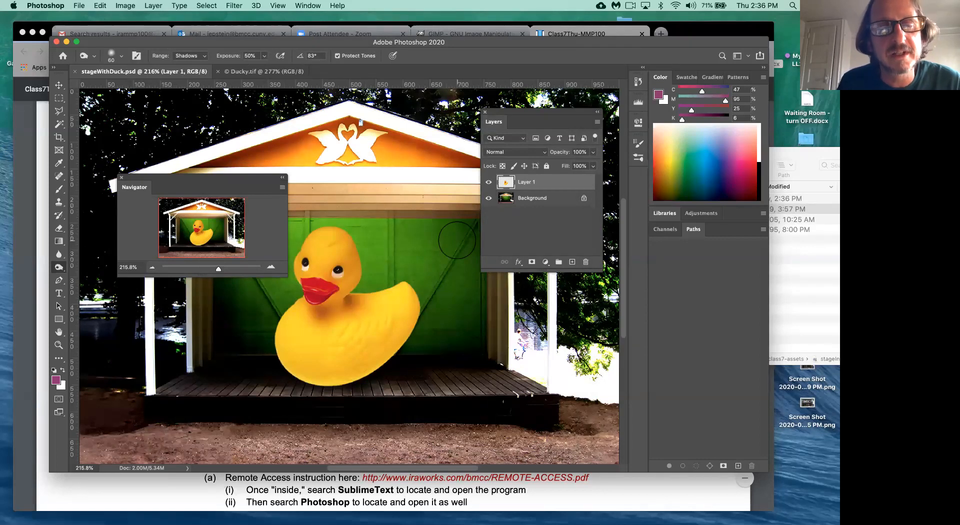
left_click(808, 319)
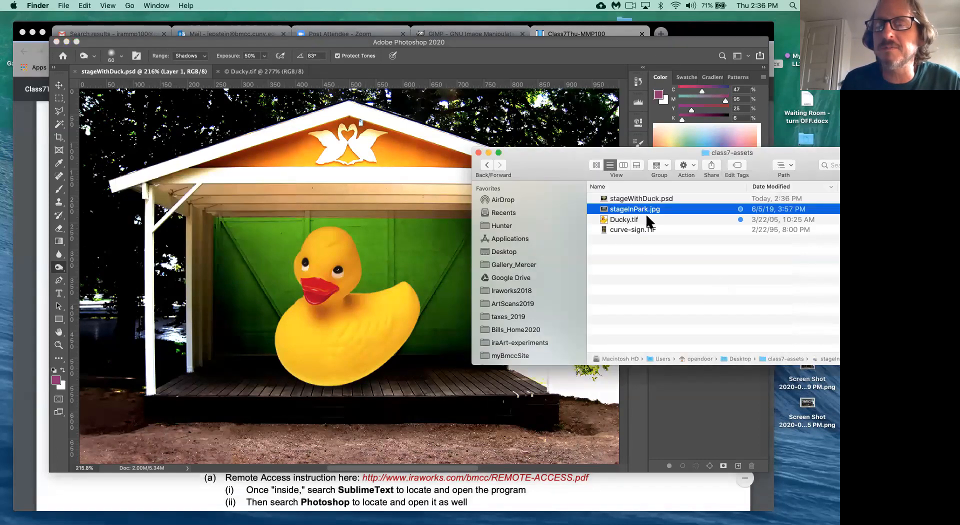
- Confirm stageWithDuck.psd sits in class7-assets in Finder, then return to the Photoshop window
left_click(660, 198)
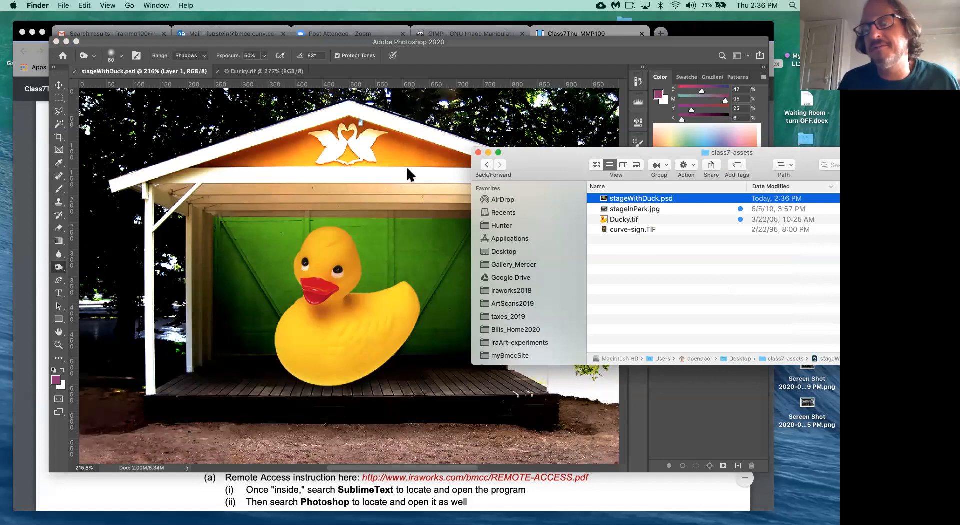
left_click(731, 235)
left_click_drag(692, 149, 791, 136)
left_click(758, 186)
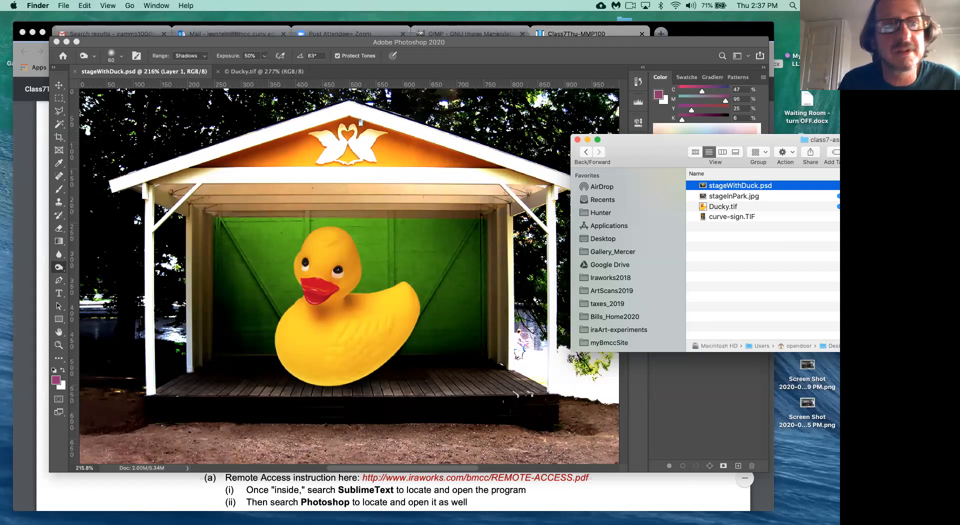
left_click(64, 6)
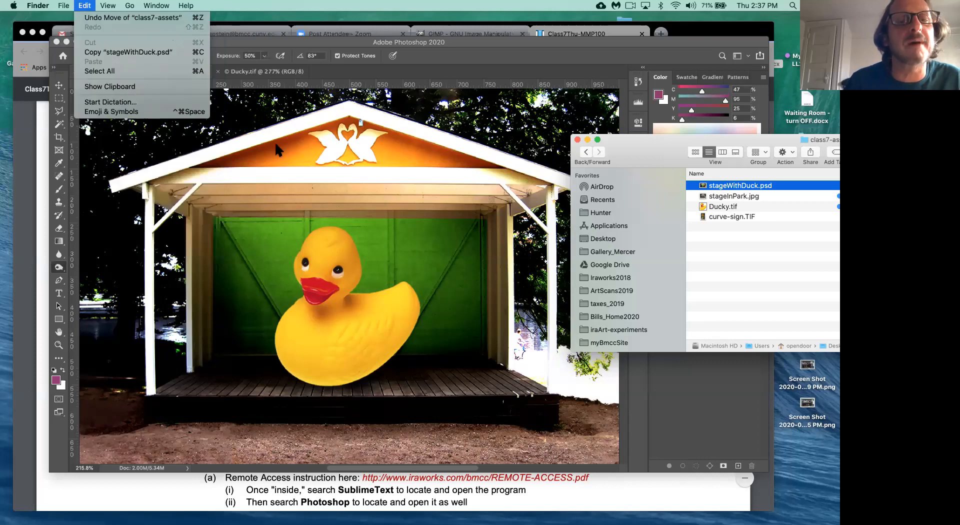
left_click(335, 186)
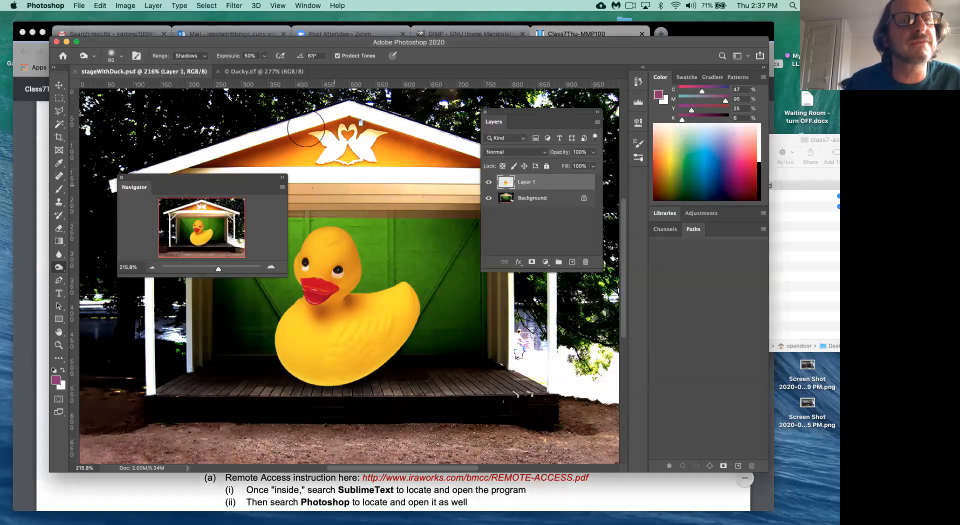
- Save a JPEG copy named stageWithDuck.jpg into class7-assets, reaching the JPEG Options
left_click(79, 6)
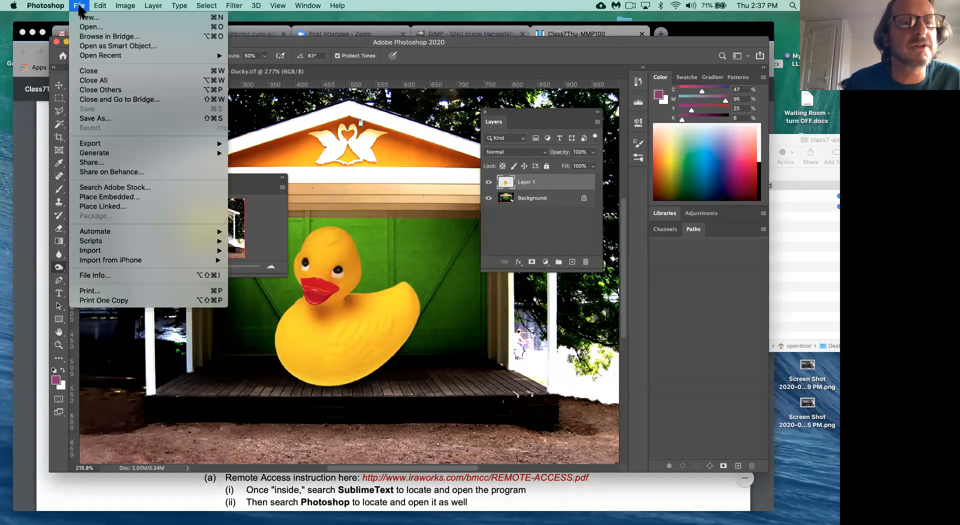
left_click(101, 120)
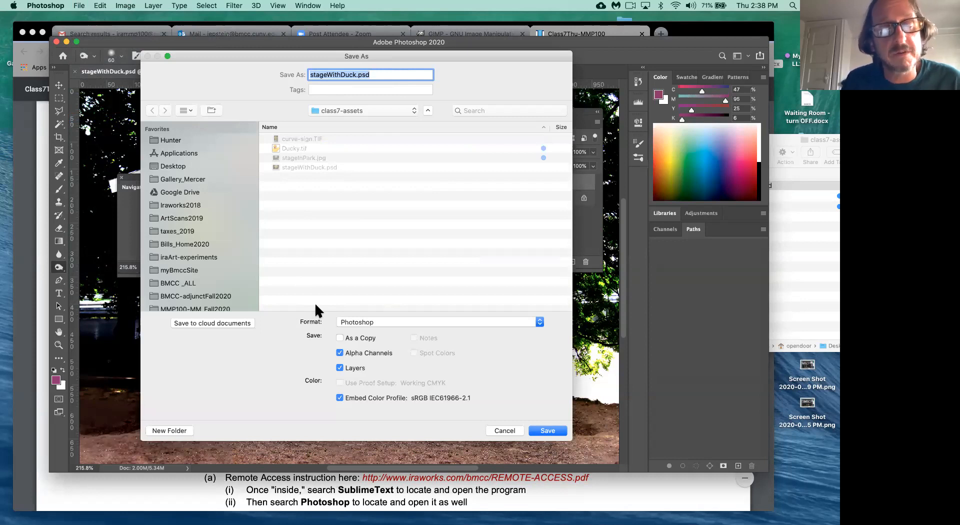
left_click(376, 321)
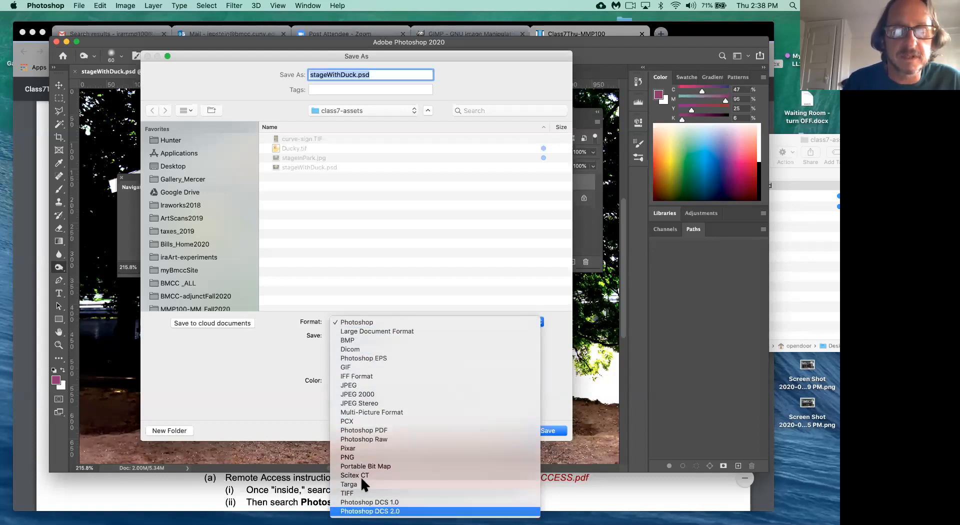
left_click(357, 387)
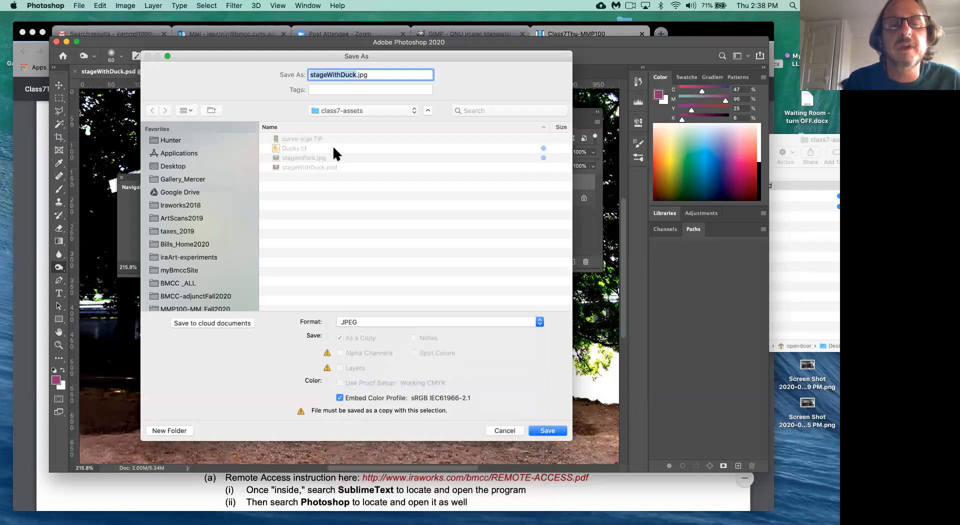
left_click_drag(371, 53, 369, 116)
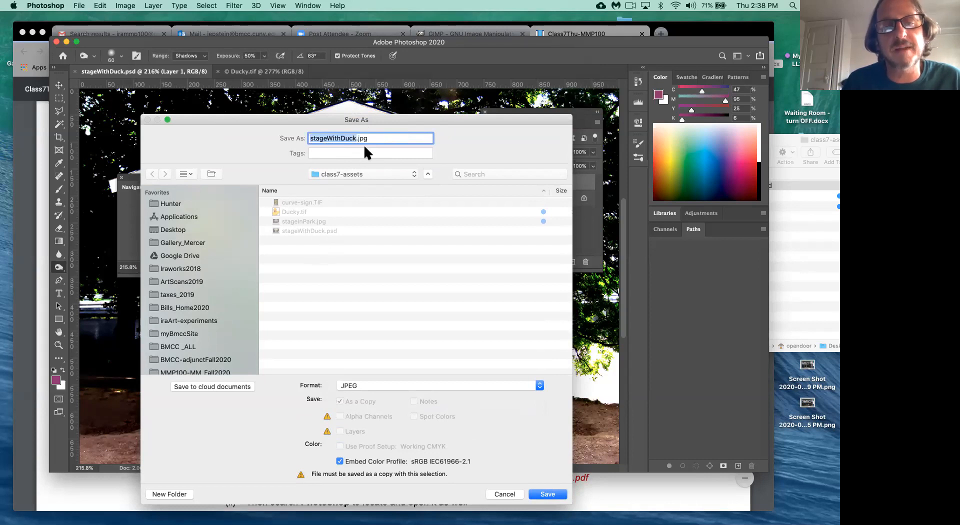
left_click(549, 494)
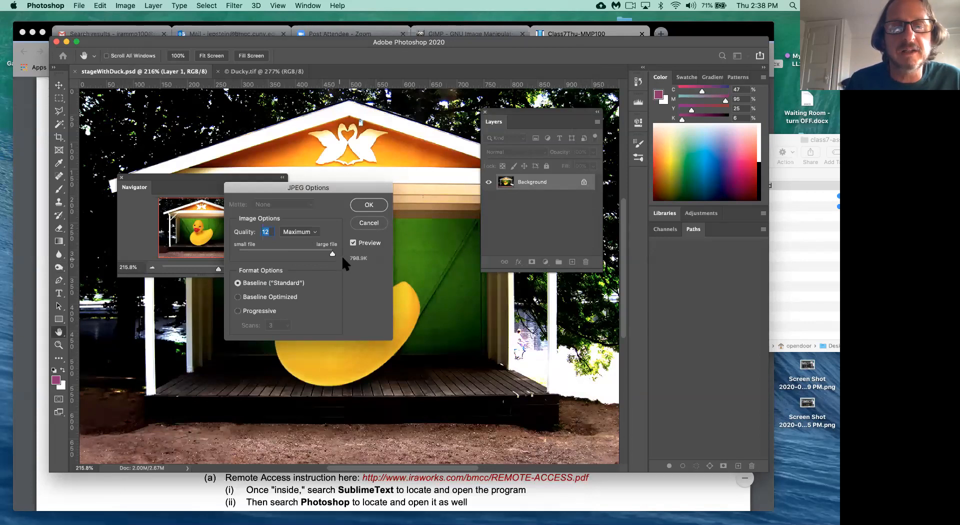
- Lower the JPEG quality from 12 to 7 (Medium, about 215.1K) and confirm the save
left_click_drag(332, 253, 291, 254)
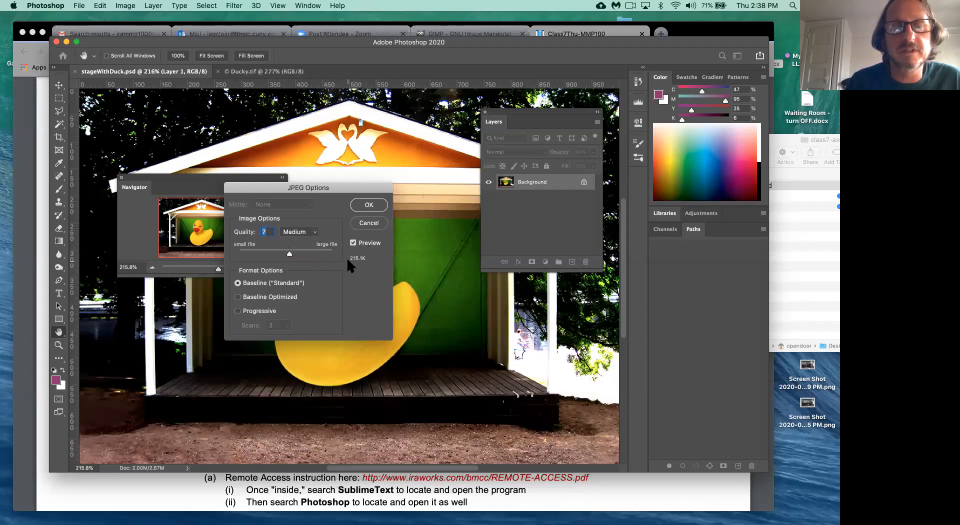
left_click(370, 205)
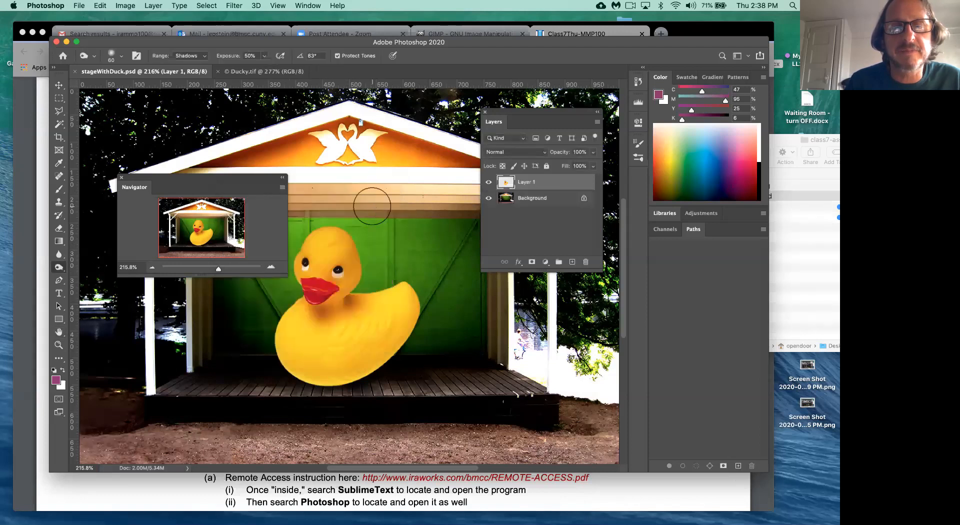
- Bring the class7-assets Finder window forward and select stageWithDuck.jpg, then stageWithDuck.psd, to compare them
left_click(806, 319)
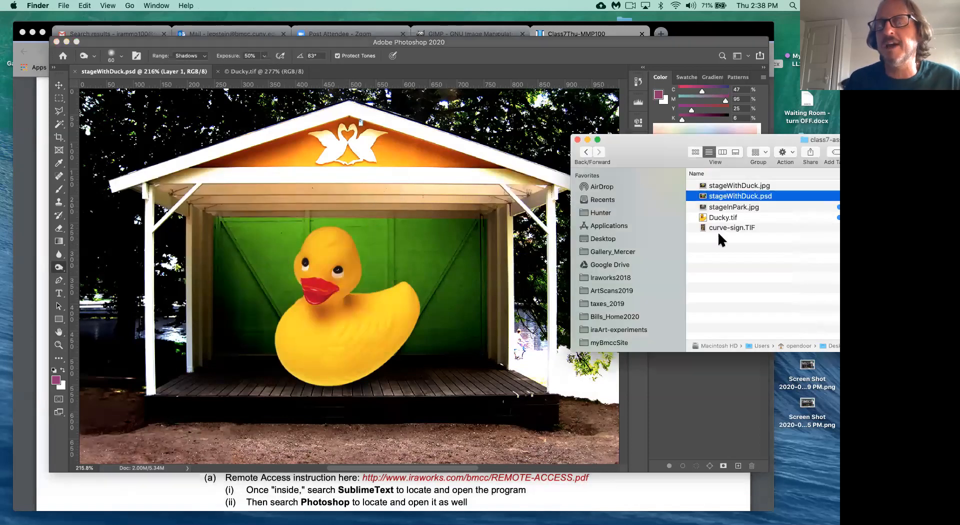
left_click_drag(637, 158, 432, 138)
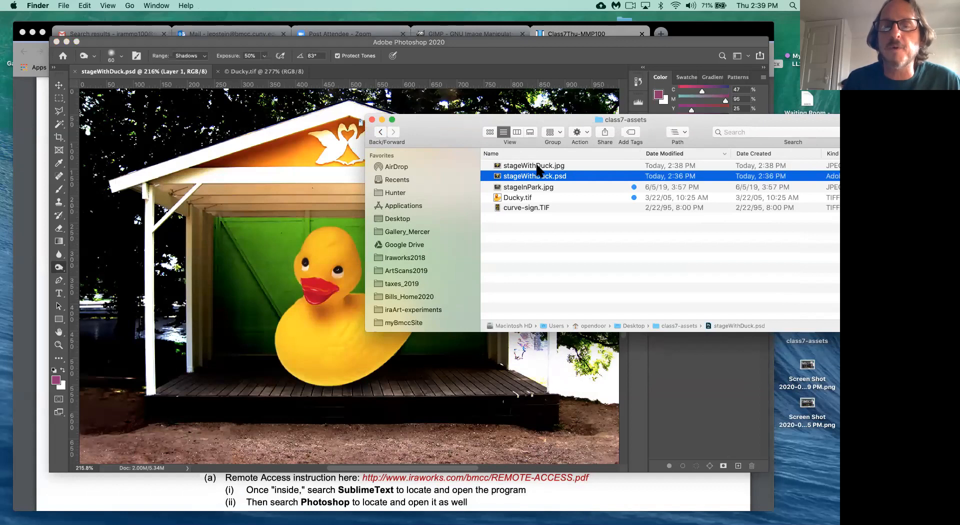
left_click(537, 166)
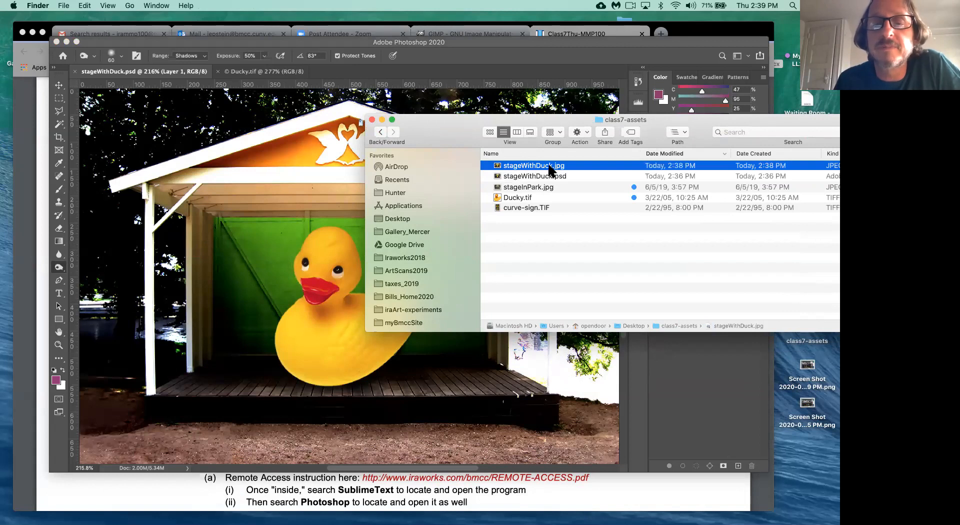
left_click(549, 178)
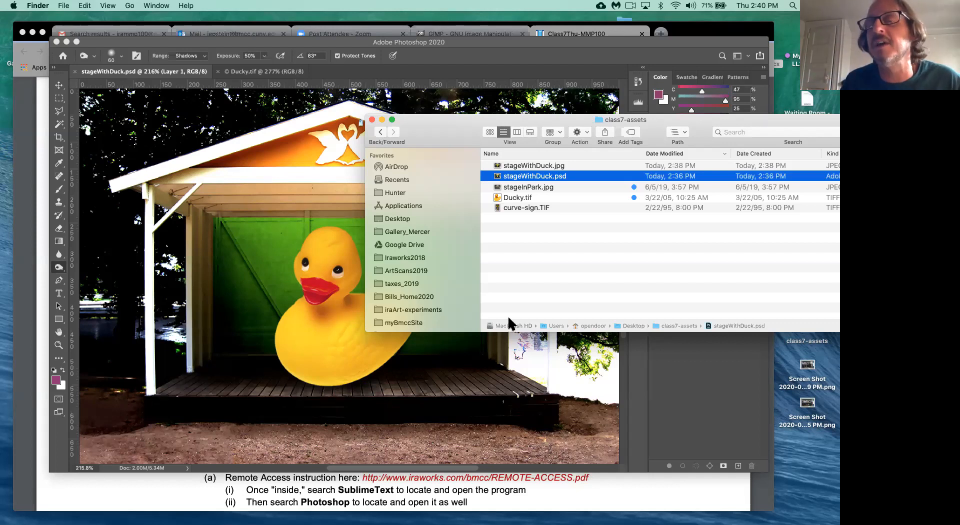
- Take a full-screen screenshot with Cmd+Shift+3
key("shift+super+3")
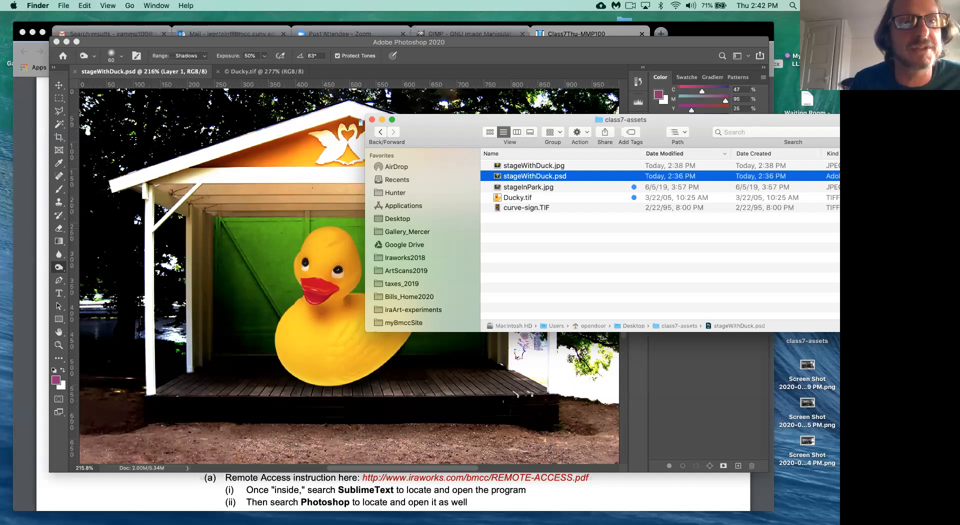
- Back in Photoshop, bring up Save As for stageWithDuck.psd with layers in class7-assets
left_click(211, 41)
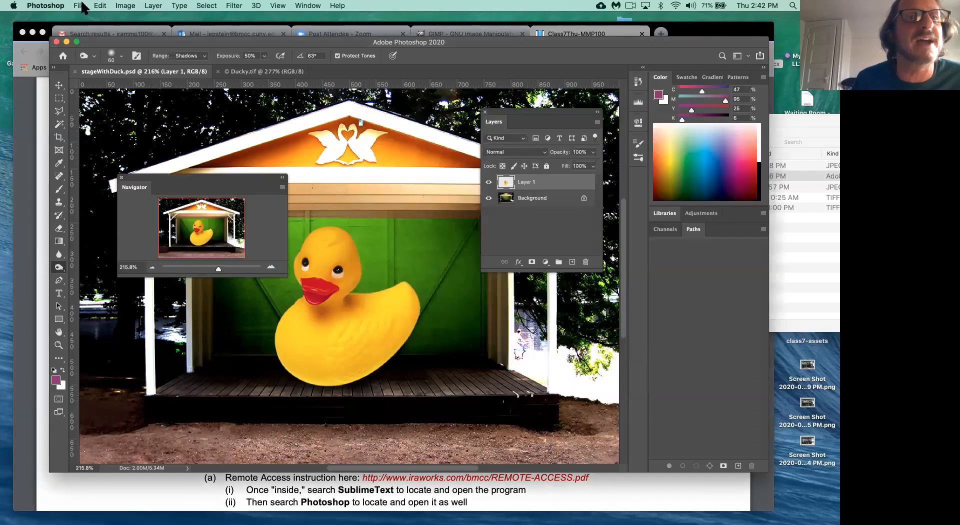
left_click(79, 6)
left_click(103, 118)
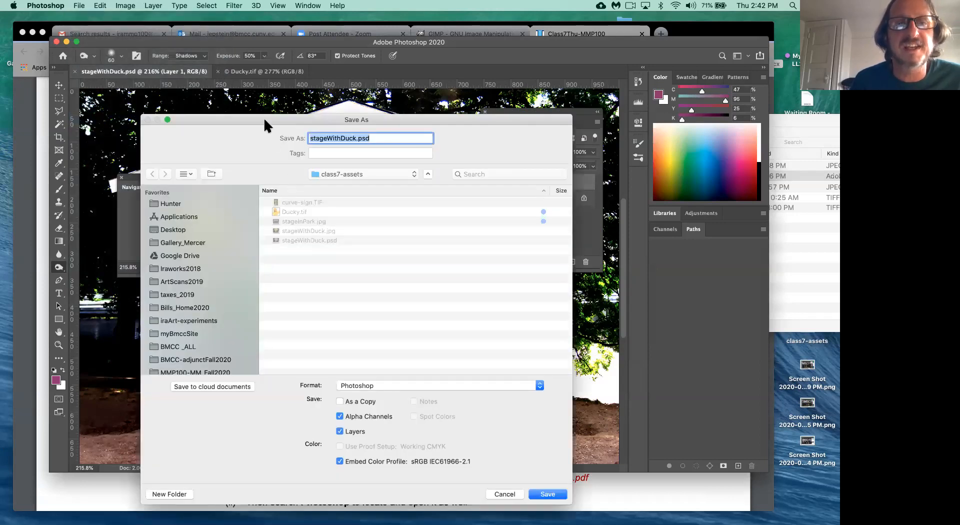
left_click_drag(262, 114, 367, 94)
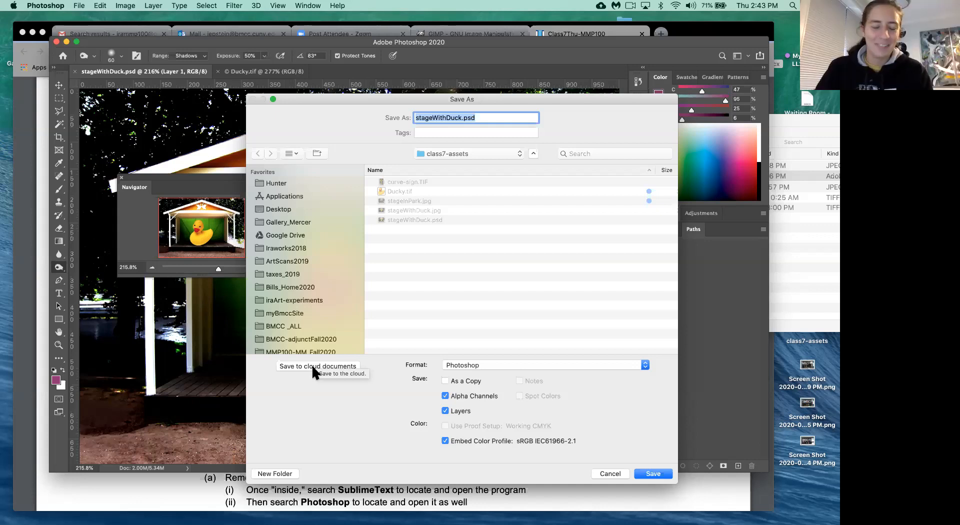
- Save the duck composite to cloud documents as stageWithDuck.psdc
left_click(314, 368)
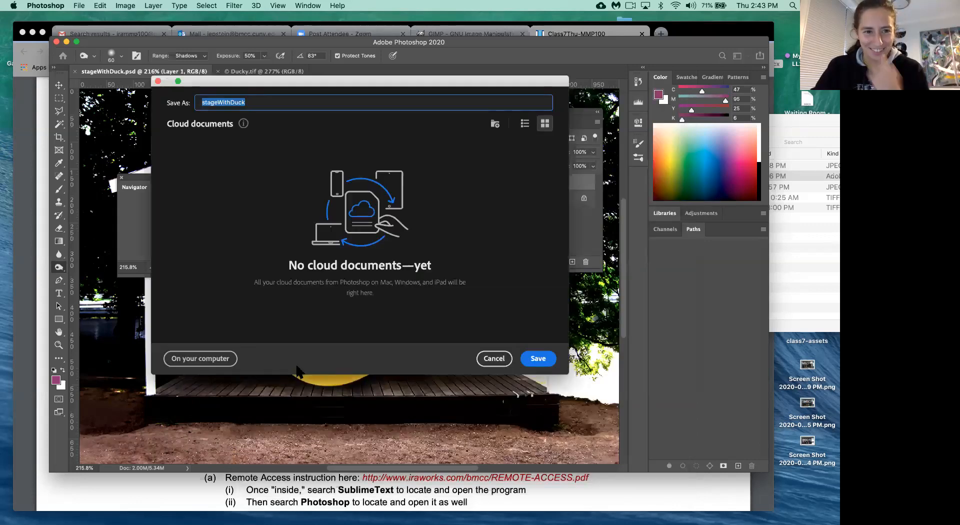
left_click_drag(320, 85, 402, 64)
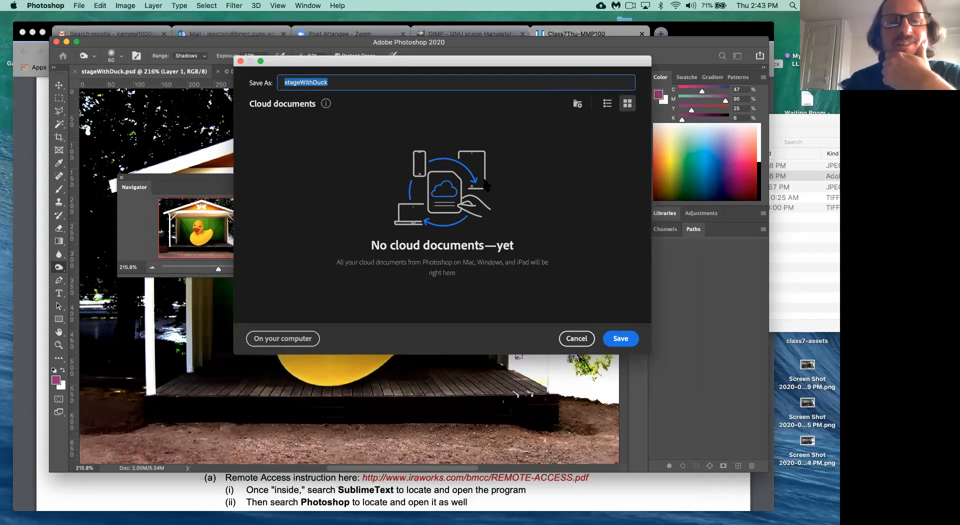
left_click(620, 339)
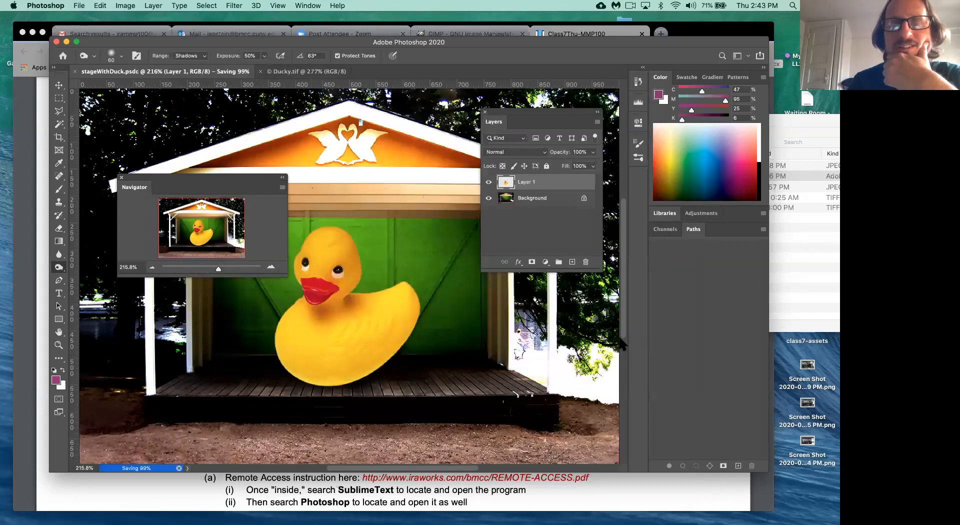
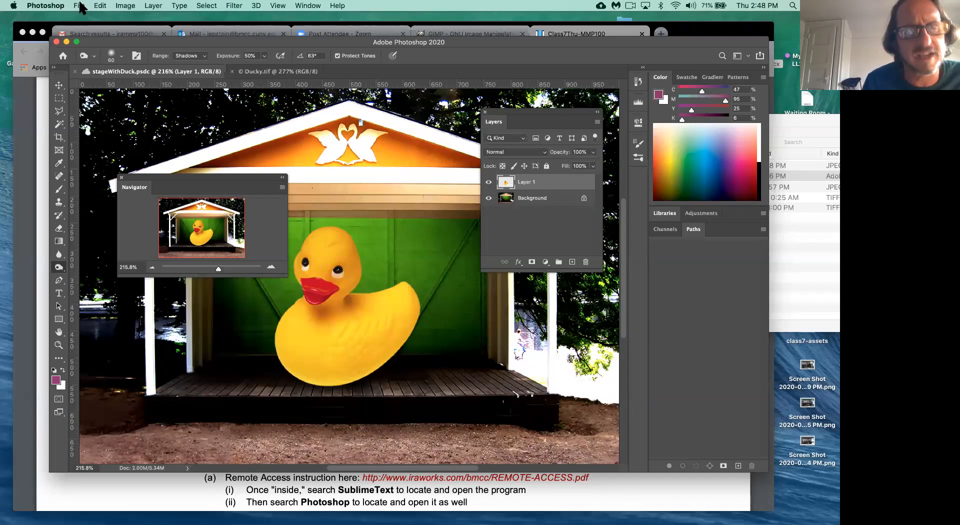
- Browse the File > Export submenu, then move to the Photoshop application menu
left_click(80, 6)
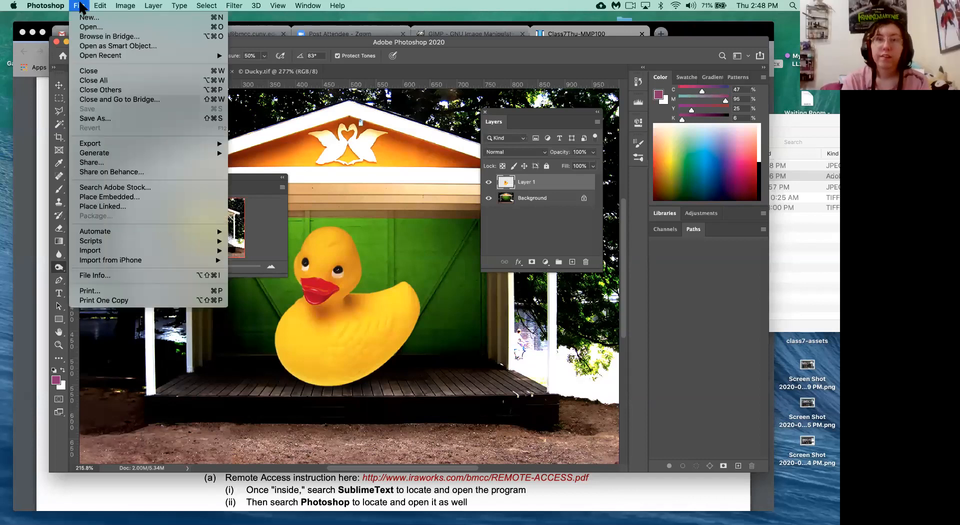
mouse_move(100, 146)
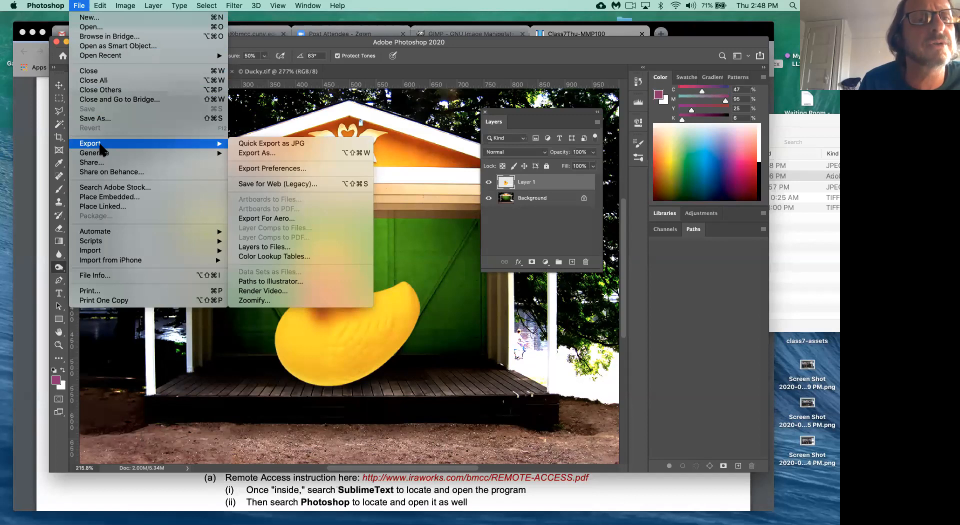
mouse_move(100, 7)
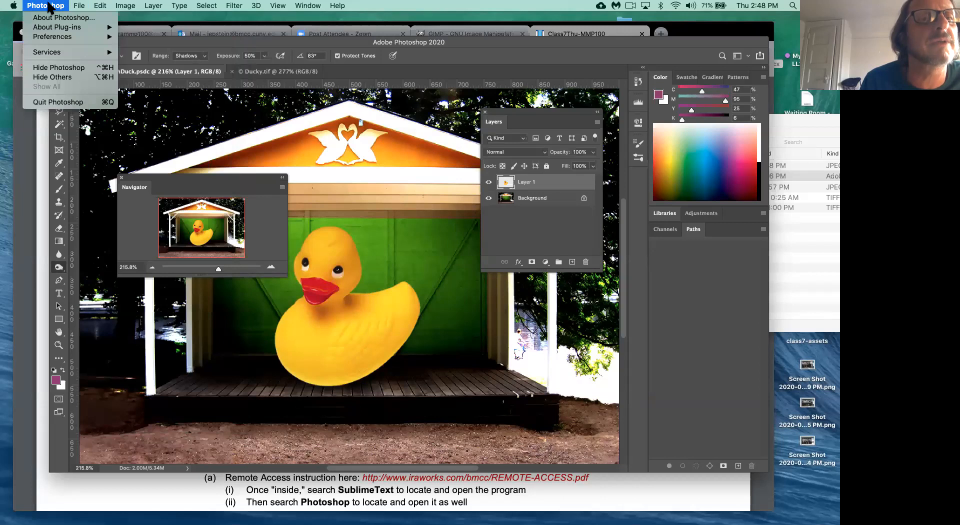
- Open the Performance preferences from the Preferences submenu
mouse_move(56, 38)
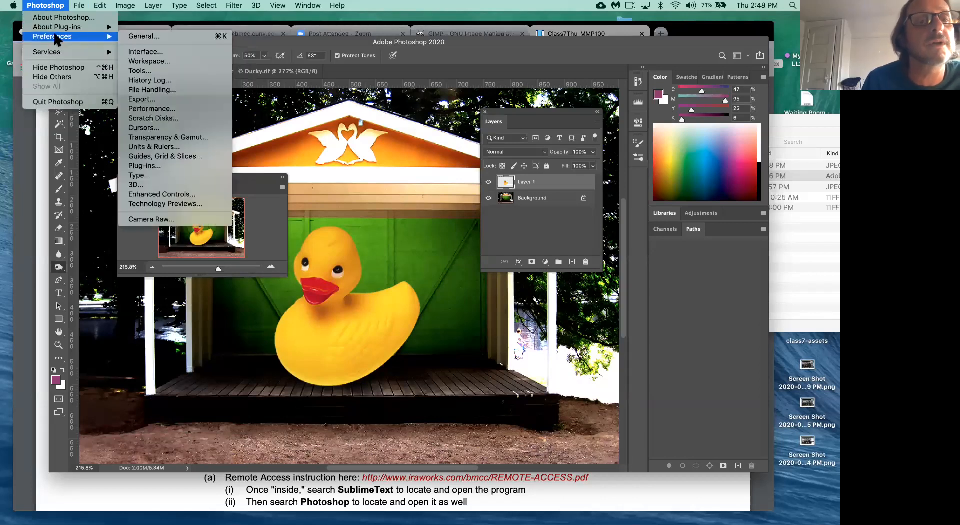
left_click(168, 109)
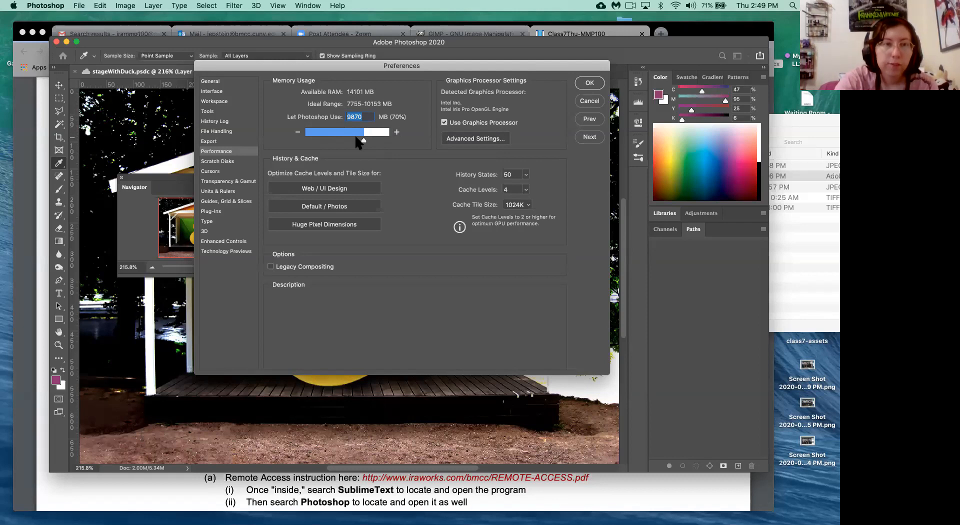
- Cancel the Performance preferences, leaving memory usage at 70% (9870 MB)
left_click(586, 99)
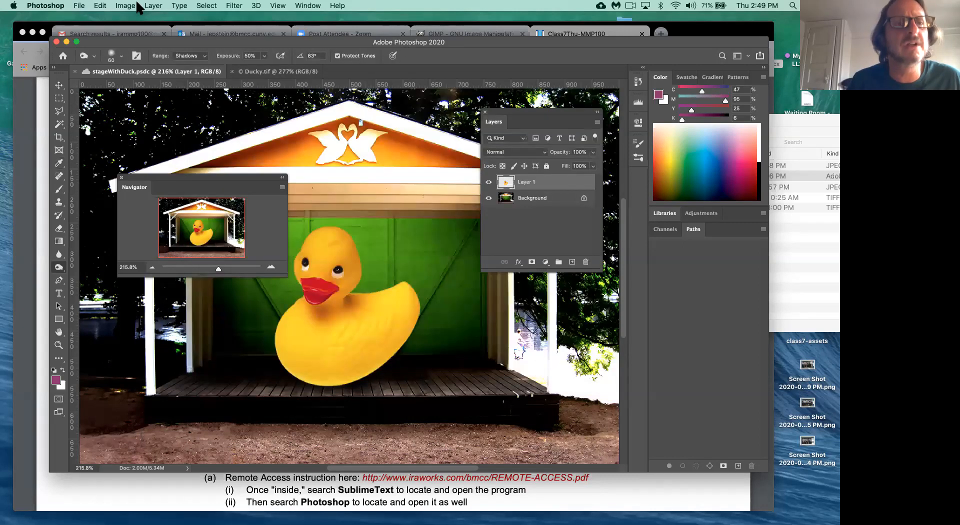
left_click(51, 7)
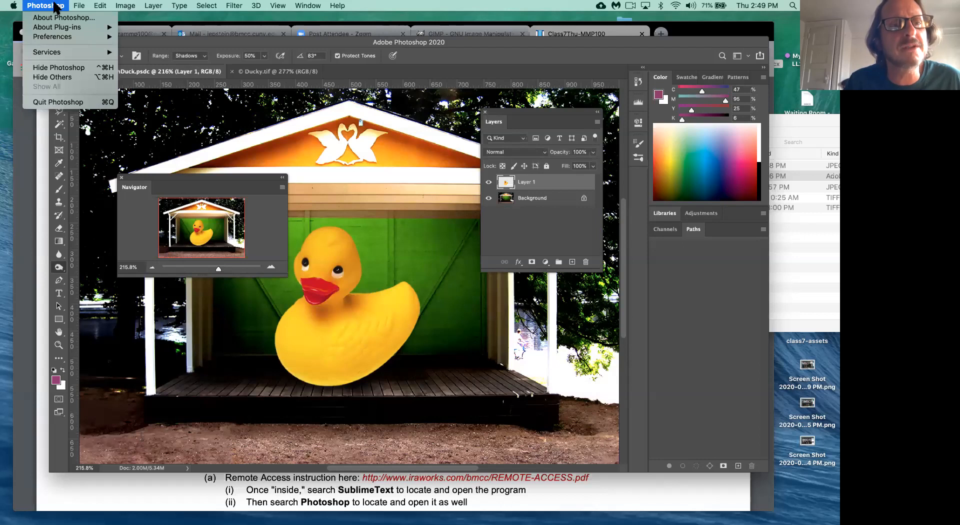
mouse_move(79, 6)
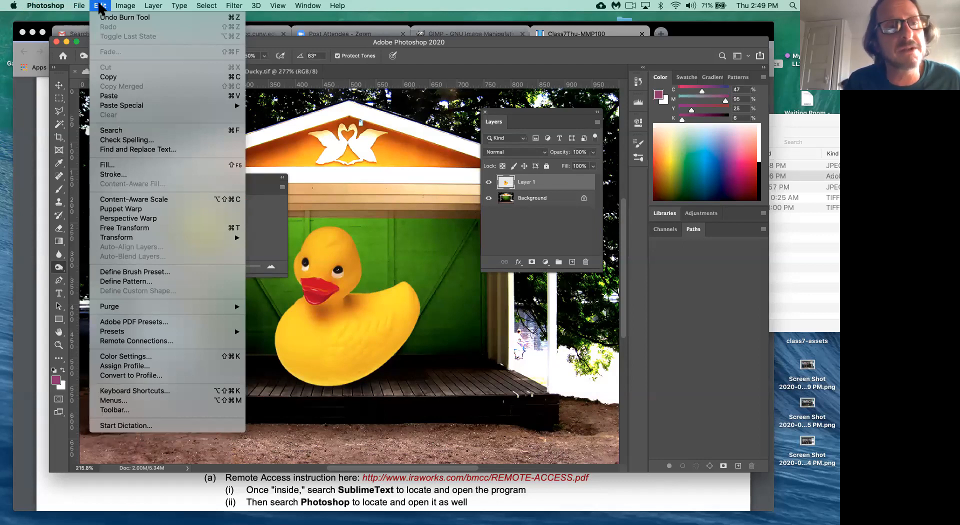
mouse_move(47, 6)
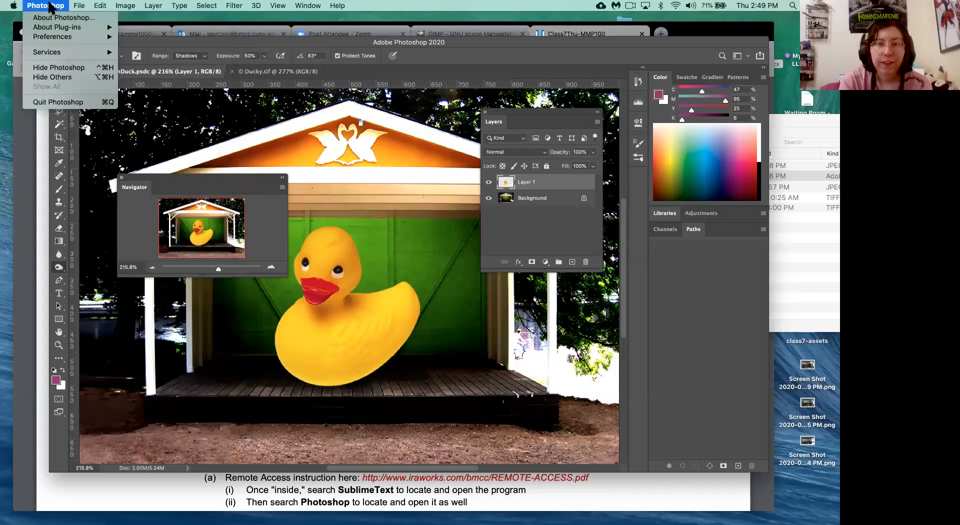
mouse_move(60, 37)
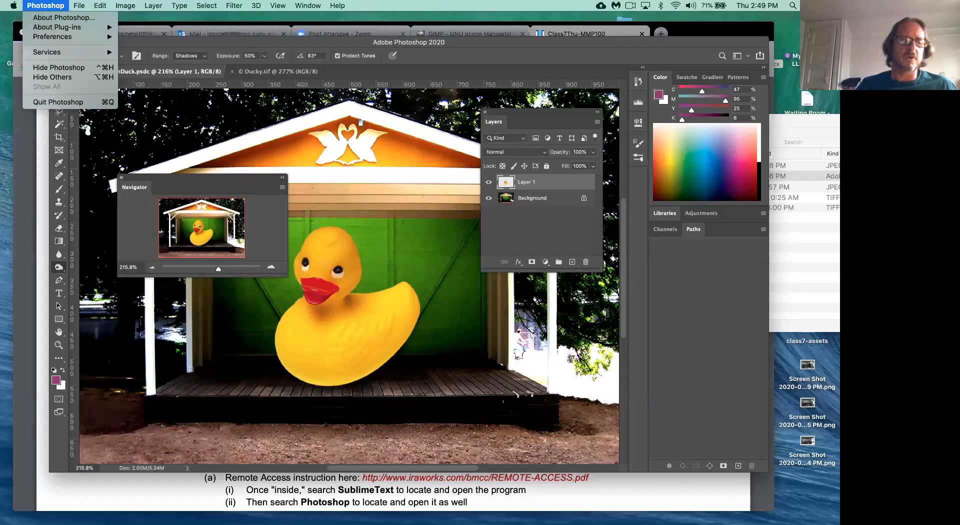
left_click(88, 199)
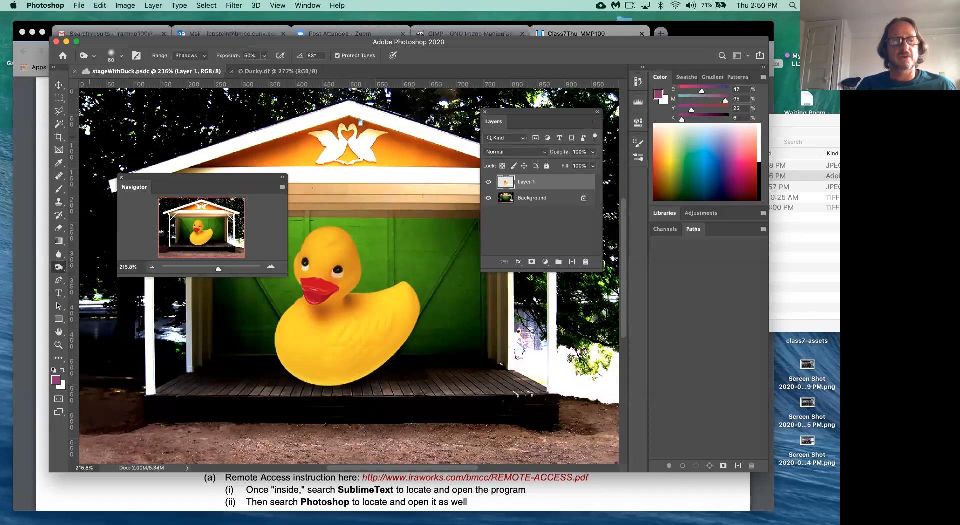
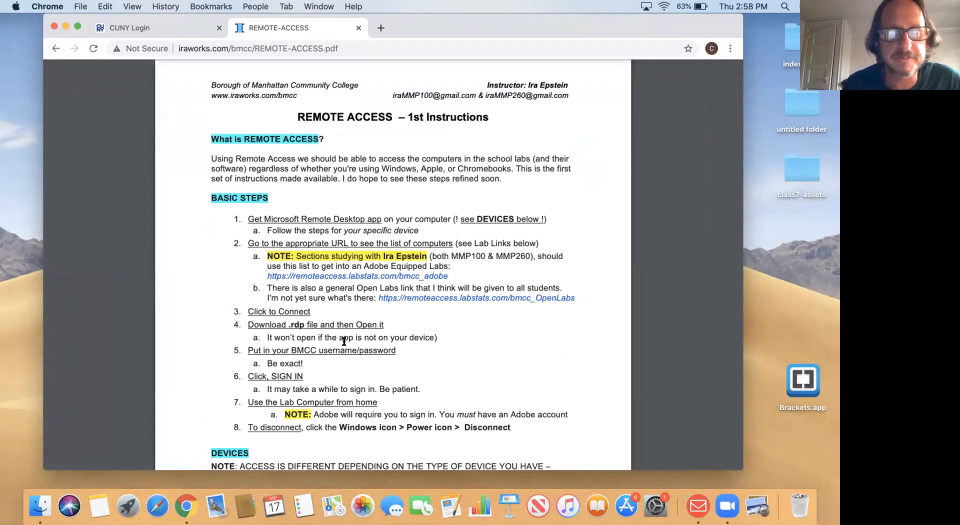
- Scroll to Devices, follow the Remote Desktop Mac App Store link, and allow App Store to launch
scroll(314, 427, "down", 5)
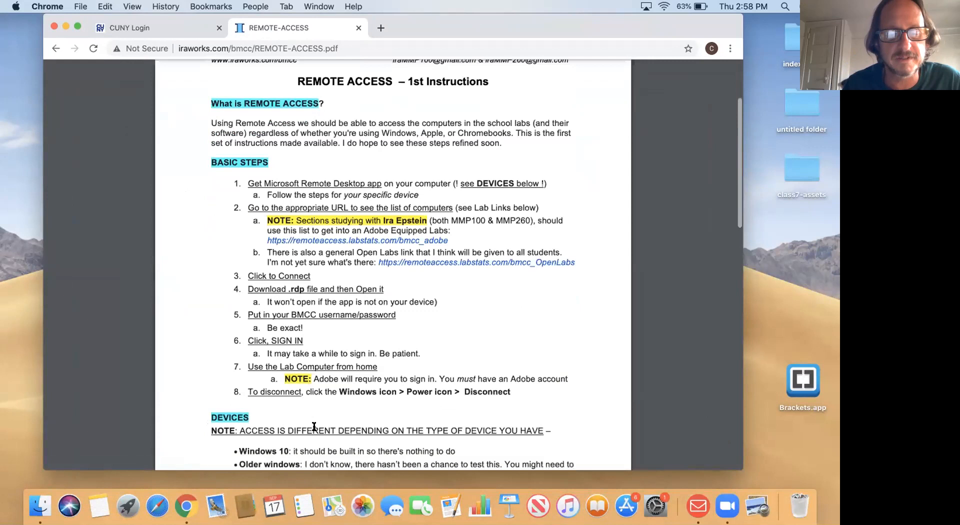
scroll(314, 426, "down", 1)
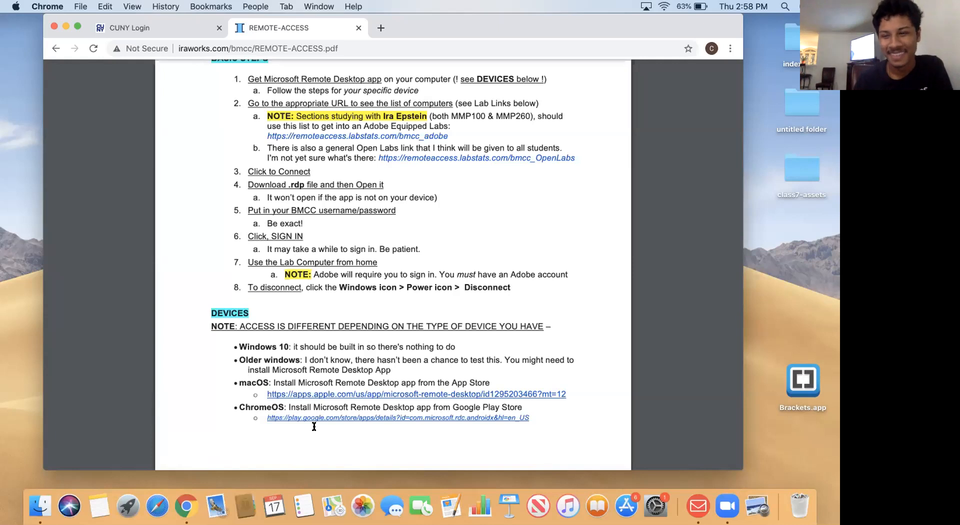
scroll(315, 427, "down", 1)
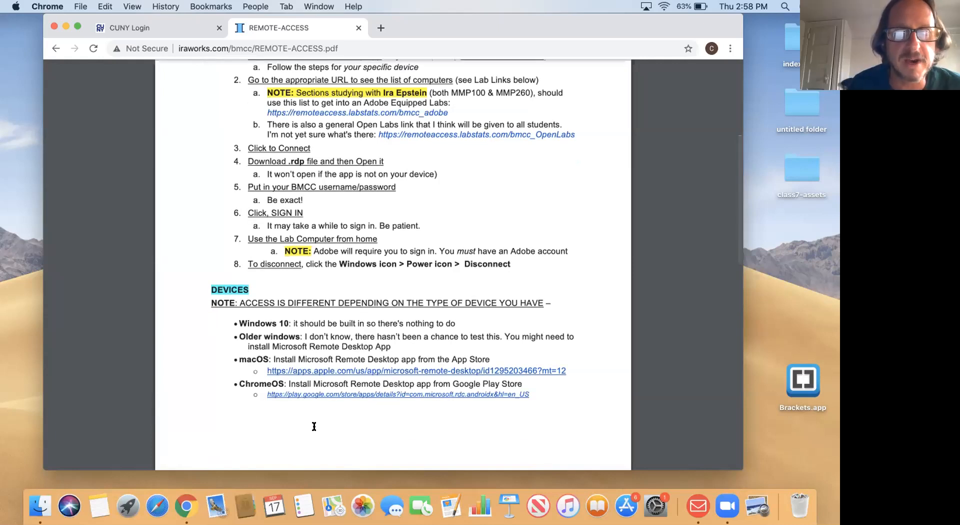
left_click(281, 370)
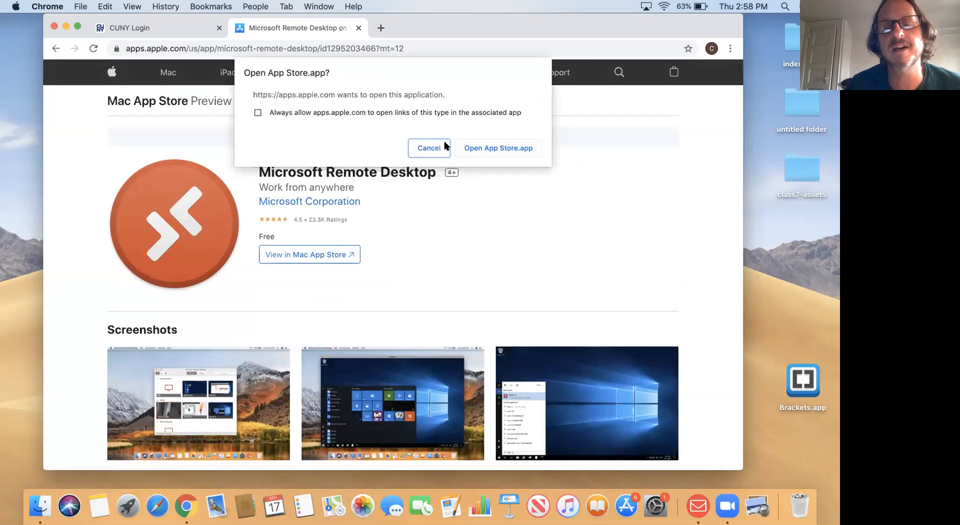
left_click(258, 112)
- Open the listing in App Store and sign in with the Apple ID password, Caps Lock off
left_click(468, 148)
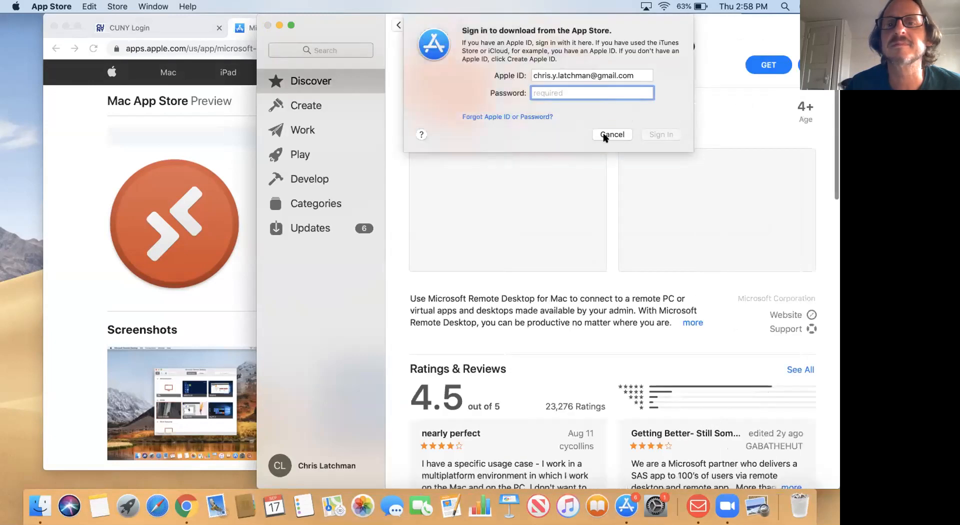
left_click_drag(353, 25, 156, 32)
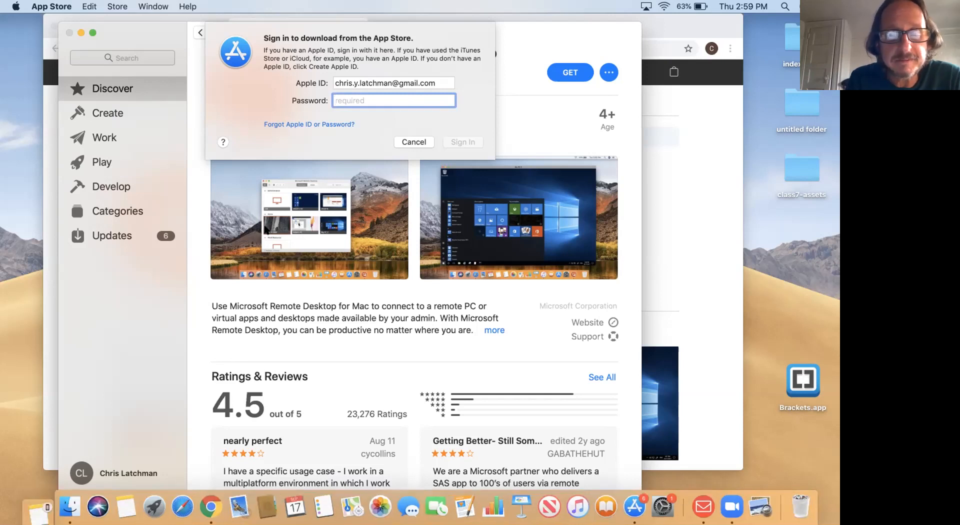
type("••••••")
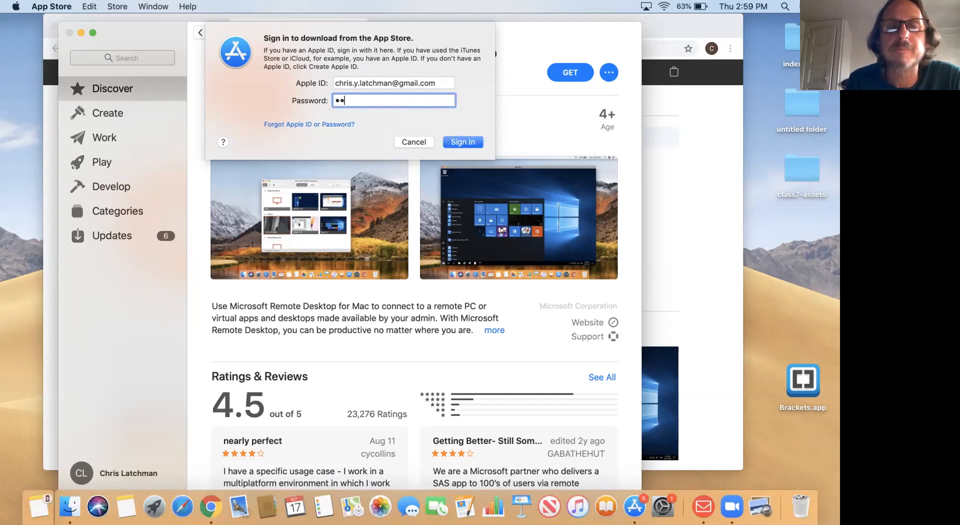
key("Caps_Lock")
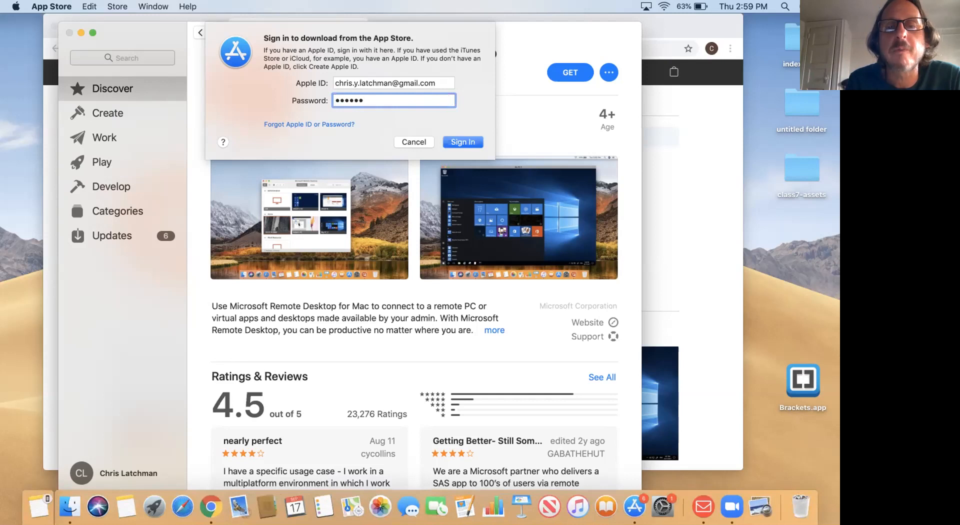
type("••")
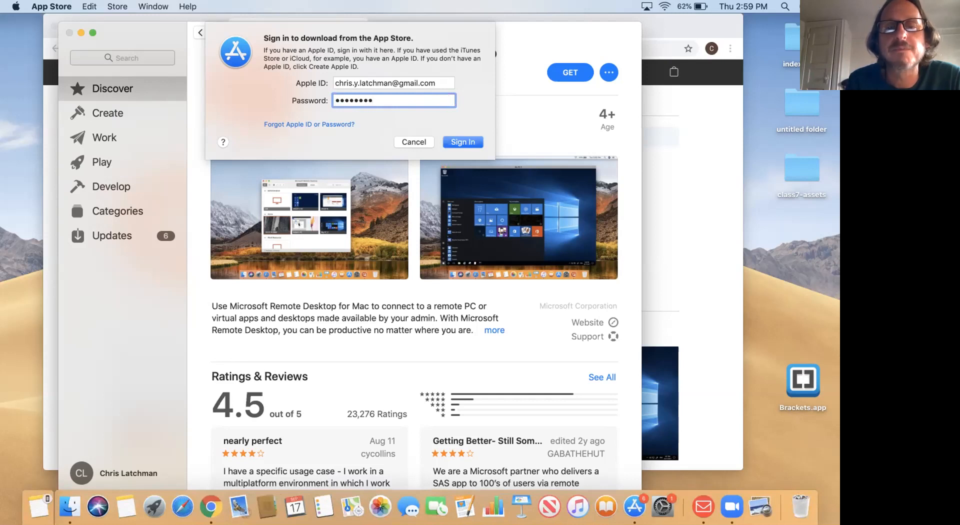
key("BackSpace")
key("BackSpace")
key("BackSpace")
key("BackSpace")
key("BackSpace")
key("BackSpace")
key("BackSpace")
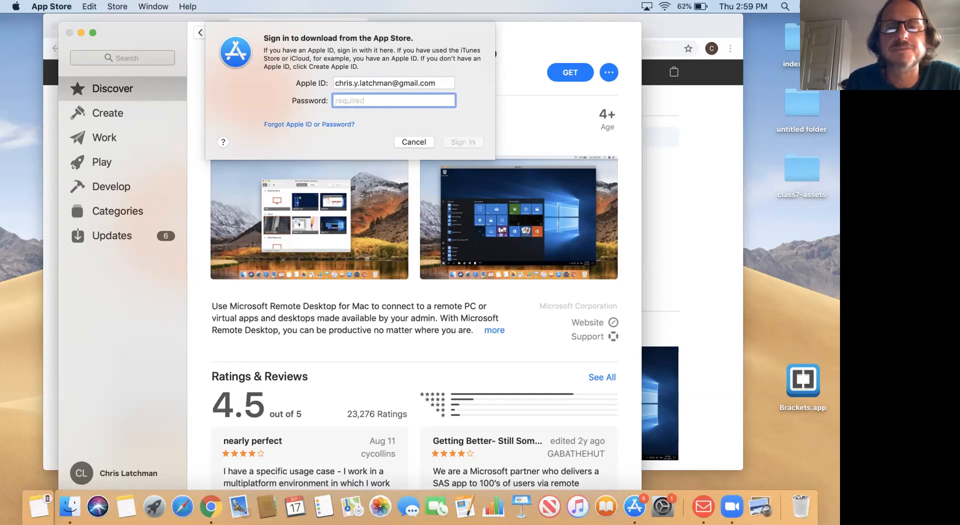
type("••••••••••••")
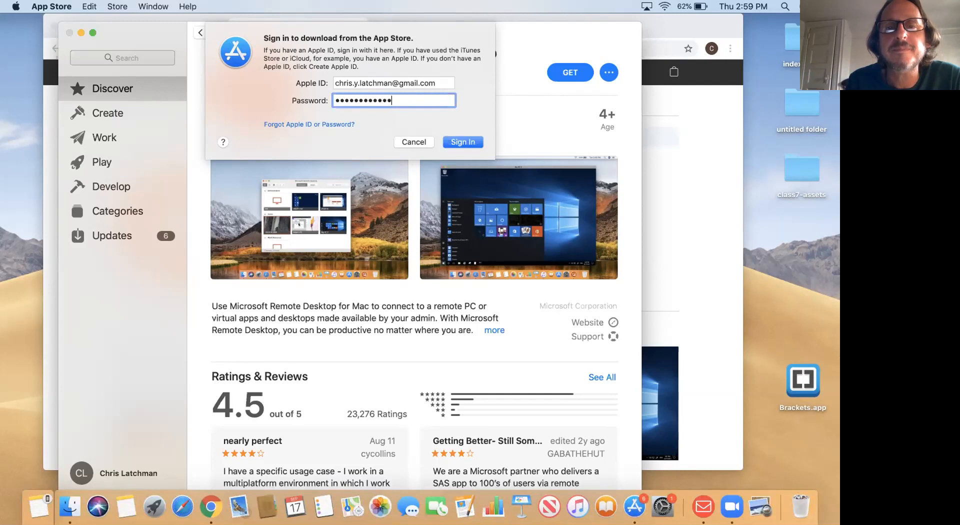
left_click(471, 141)
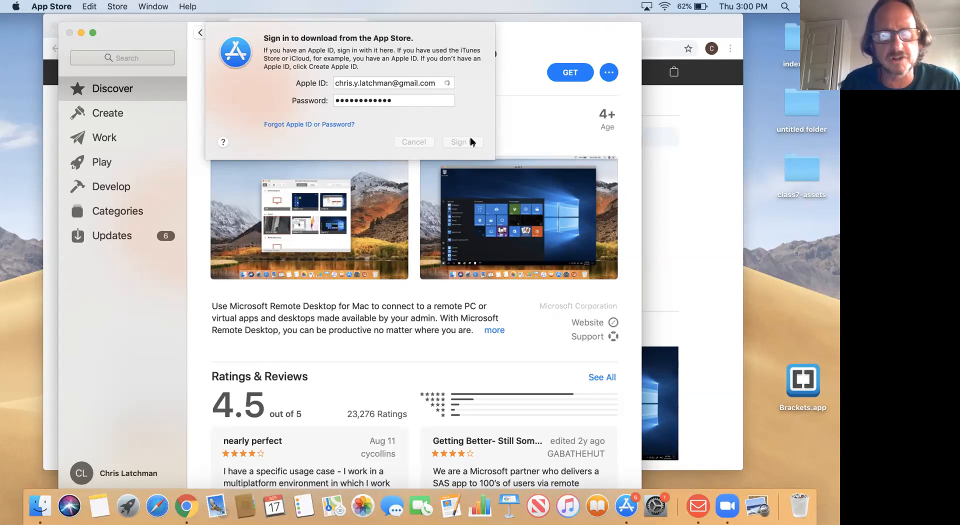
- Open and close the Apple menu, then bring App Store forward to reveal the sign-in error
left_click(17, 6)
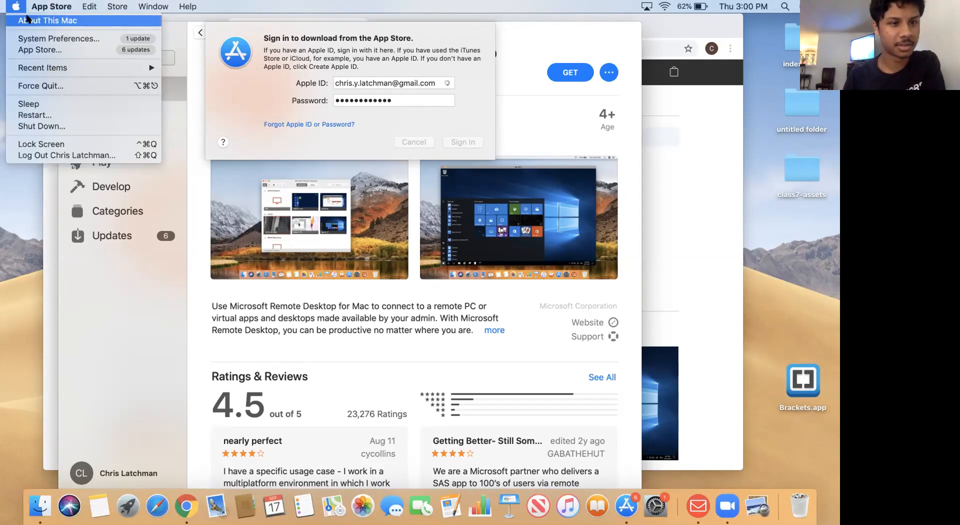
left_click(28, 206)
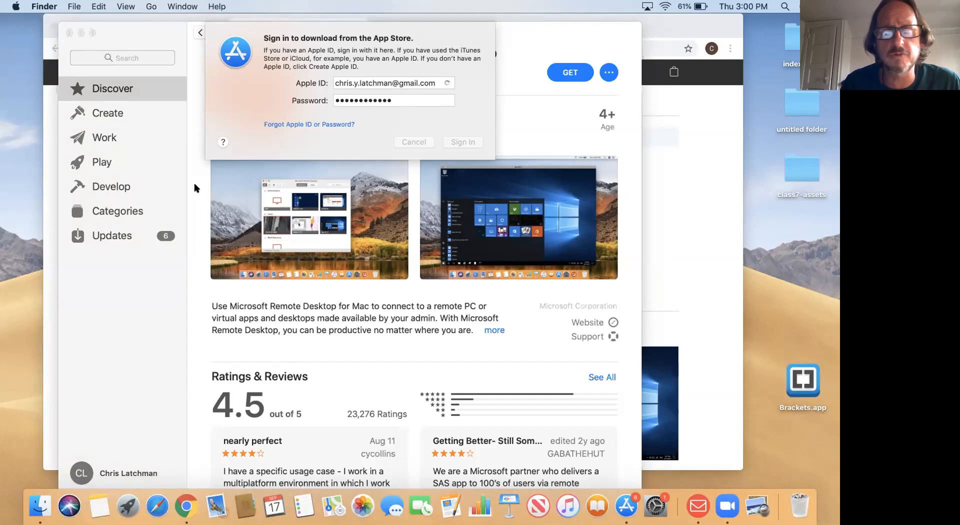
left_click(243, 30)
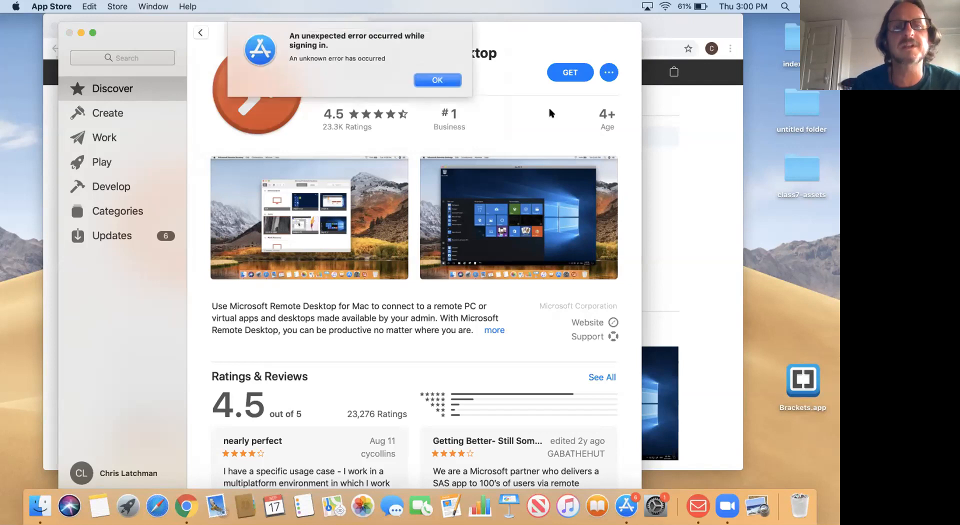
- Dismiss the sign-in error, go back to Discover, and close App Store to return to Chrome
left_click(433, 80)
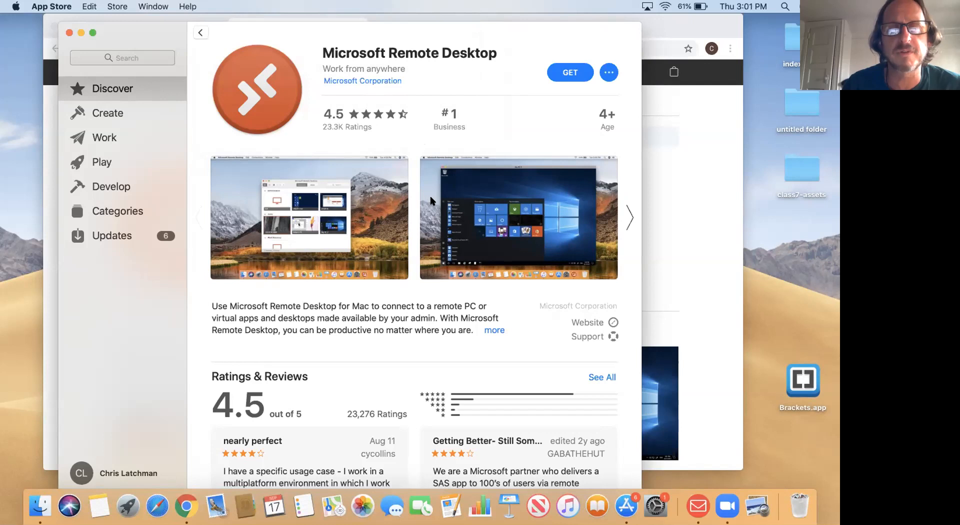
scroll(431, 198, "down", 10)
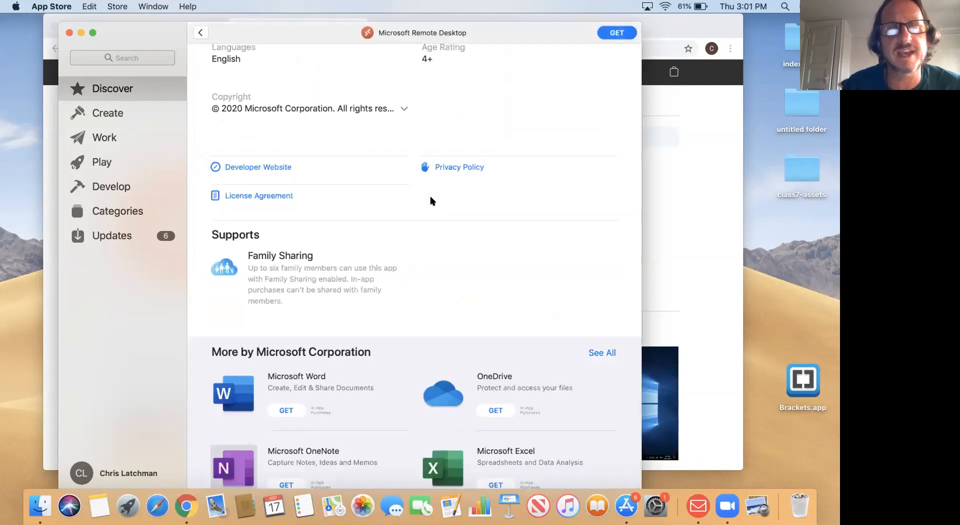
left_click(199, 33)
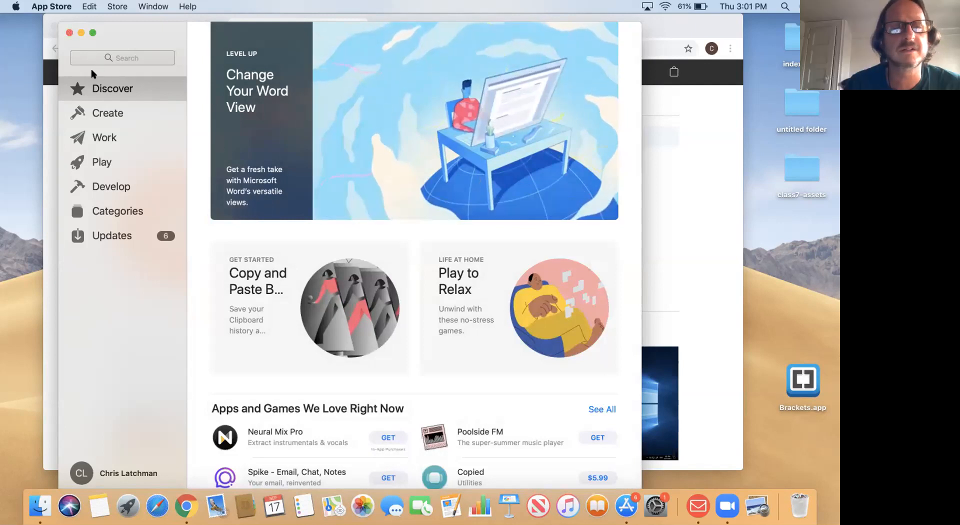
left_click(69, 33)
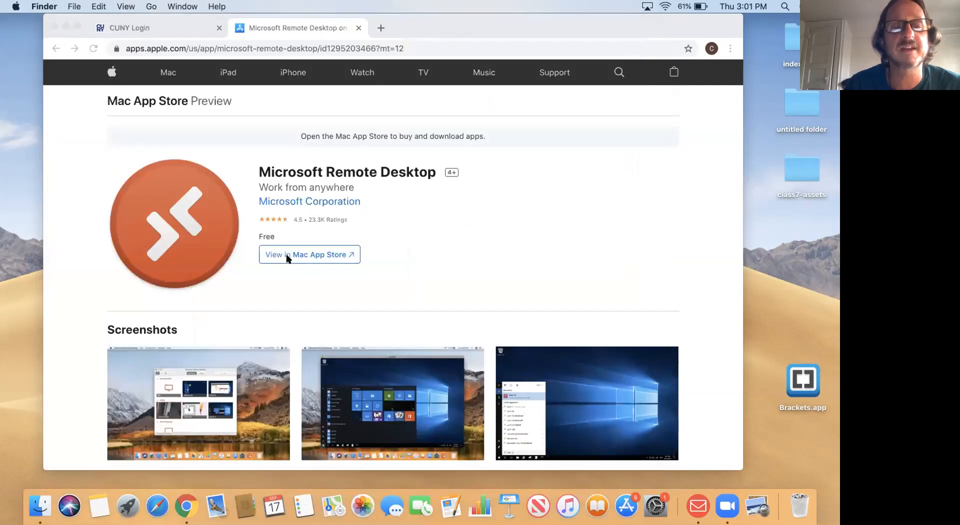
left_click(315, 253)
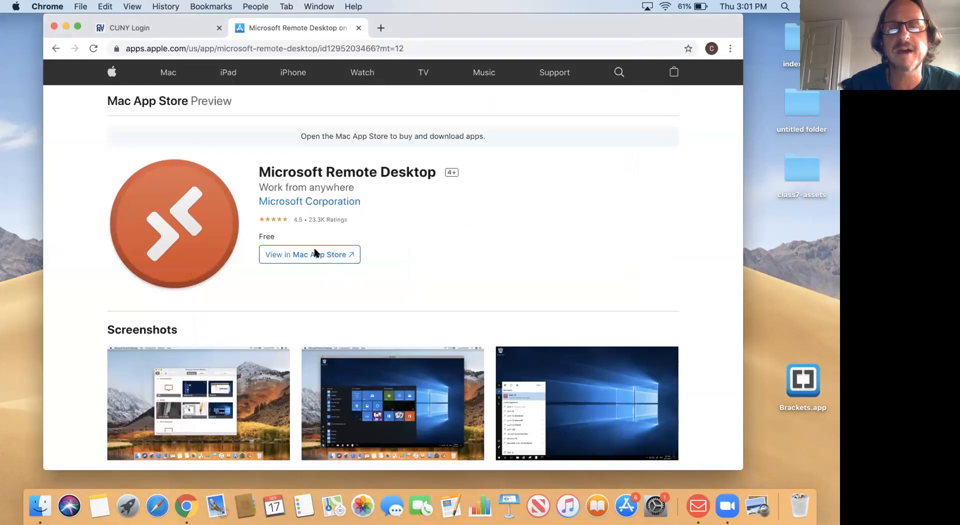
- Reopen the Remote Desktop listing in App Store and resubmit the Apple ID password
left_click(315, 253)
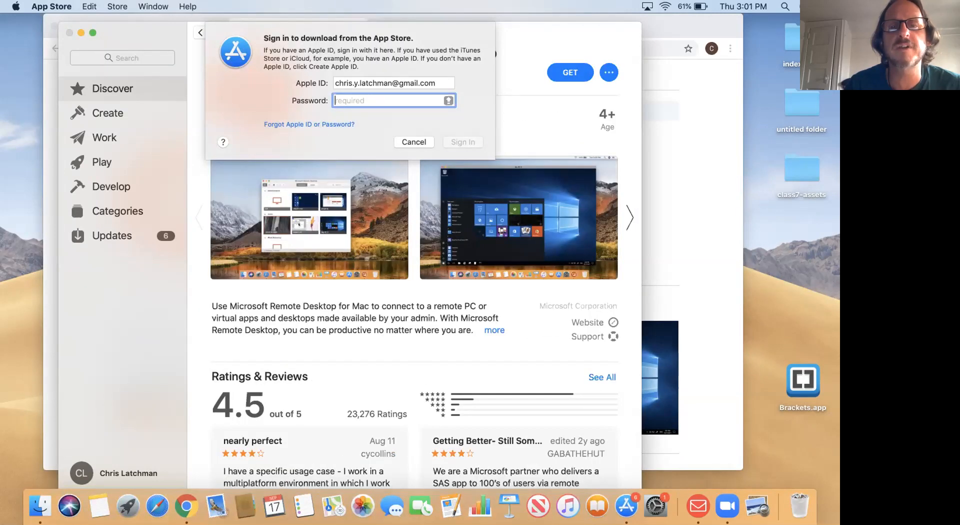
type("••••••••")
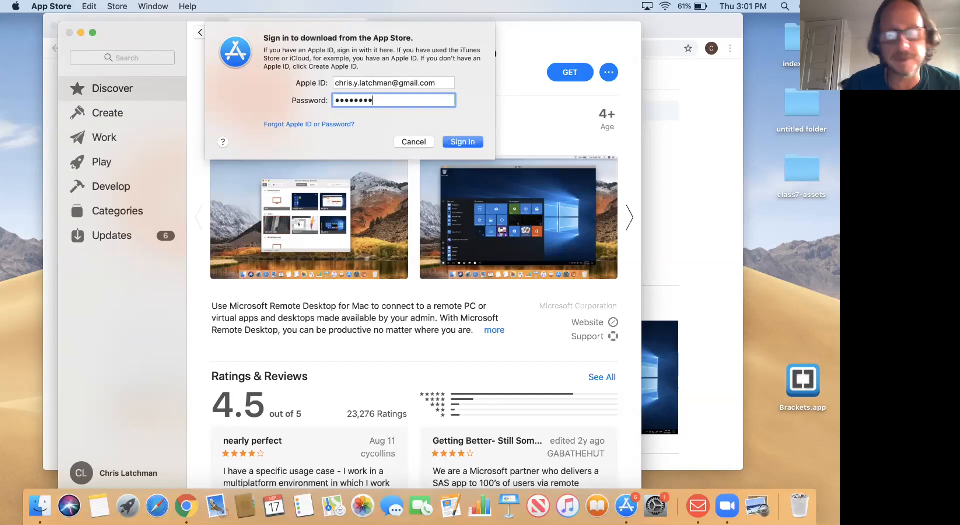
type("••••")
left_click(463, 142)
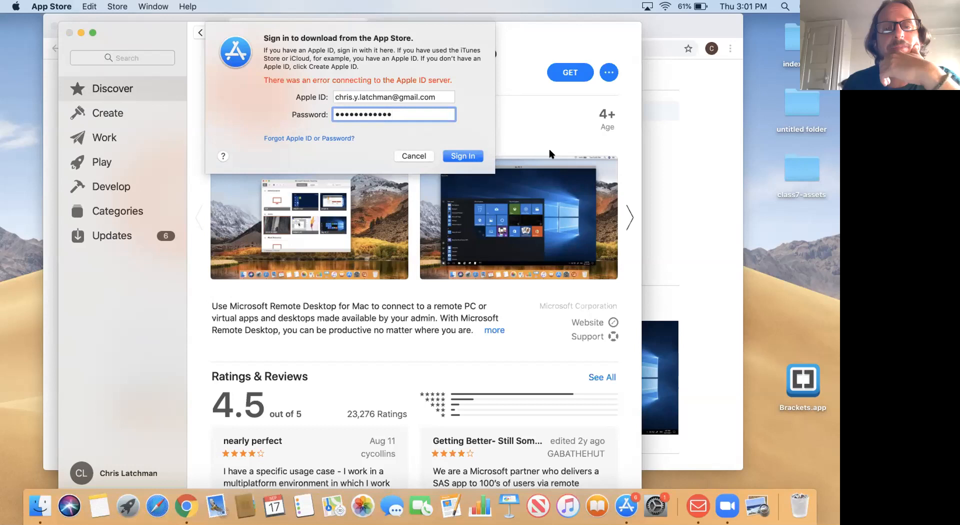
- Retry Sign In on the Apple ID sheet after the server connection error
left_click(470, 155)
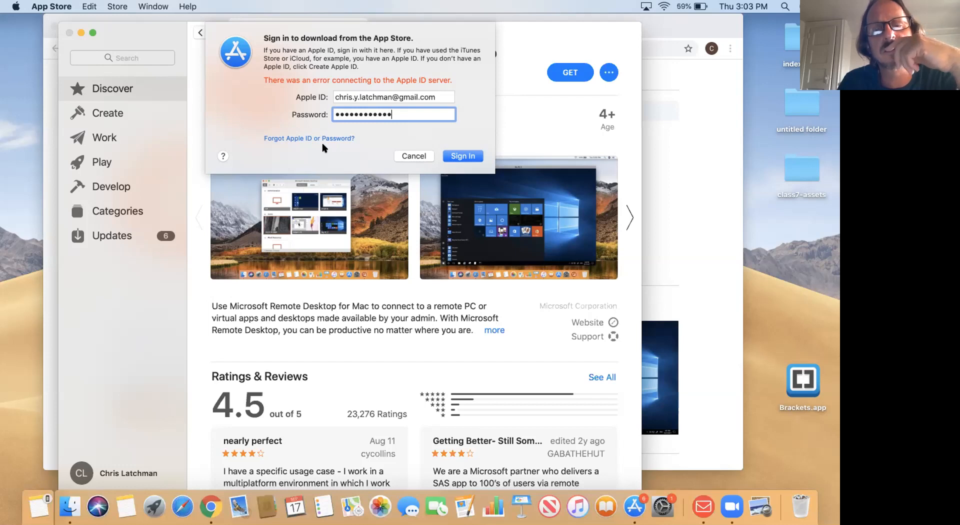
- Retry sign-in once more, cancel the forgotten-password alert, and show the six pending updates
left_click(458, 157)
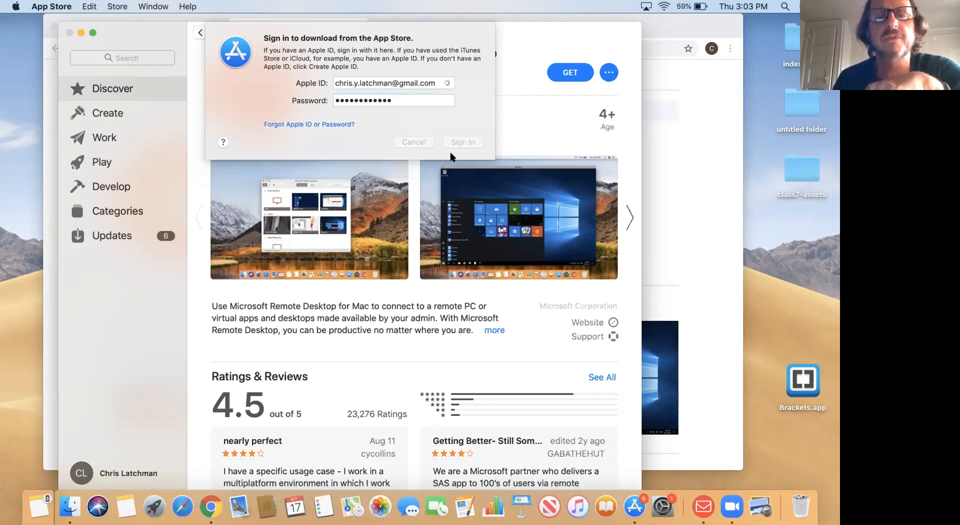
left_click(278, 80)
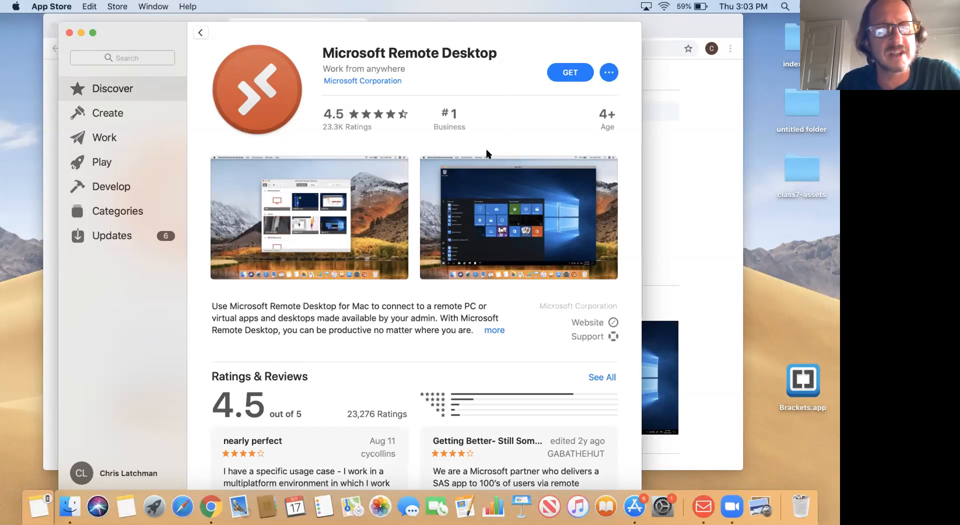
left_click(114, 233)
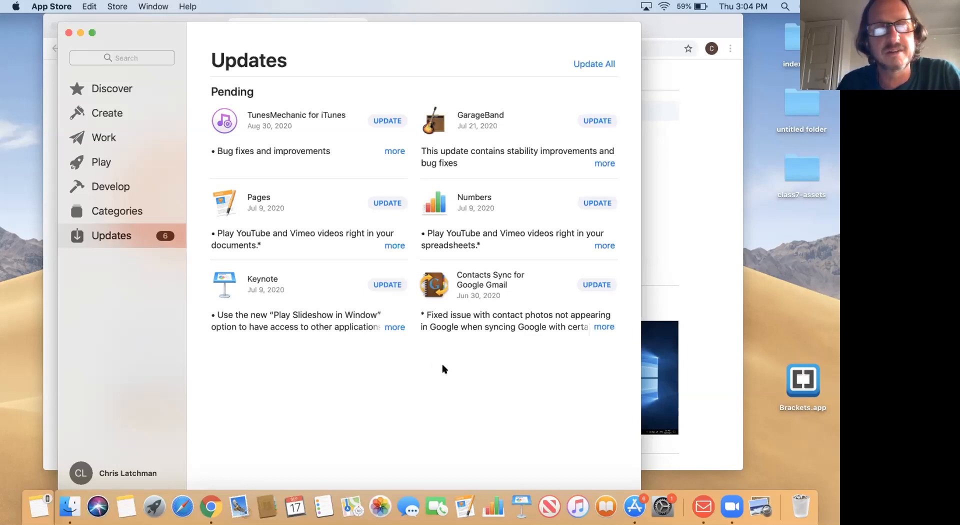
- Start the Contacts Sync for Google Gmail update and submit the Apple ID password to download it
left_click(593, 284)
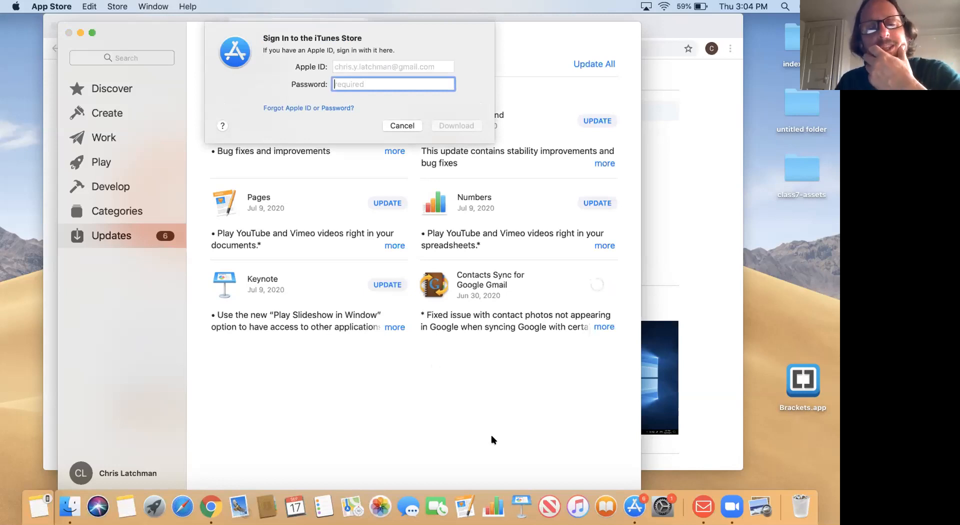
type("••••••")
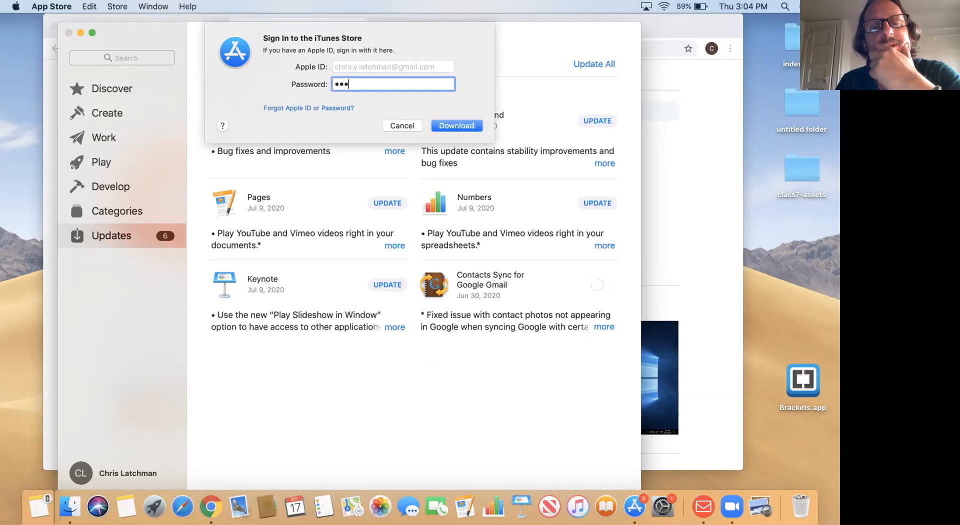
key("BackSpace")
type("•••")
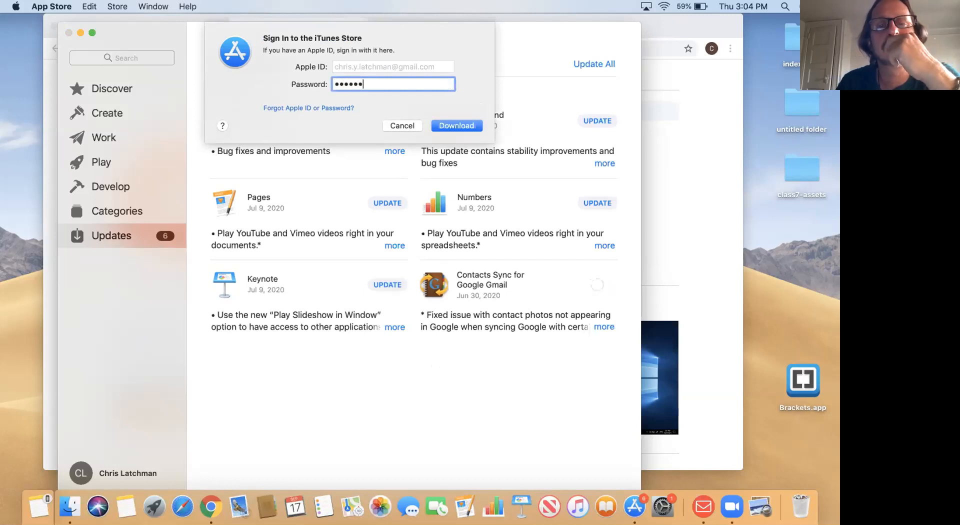
type("••")
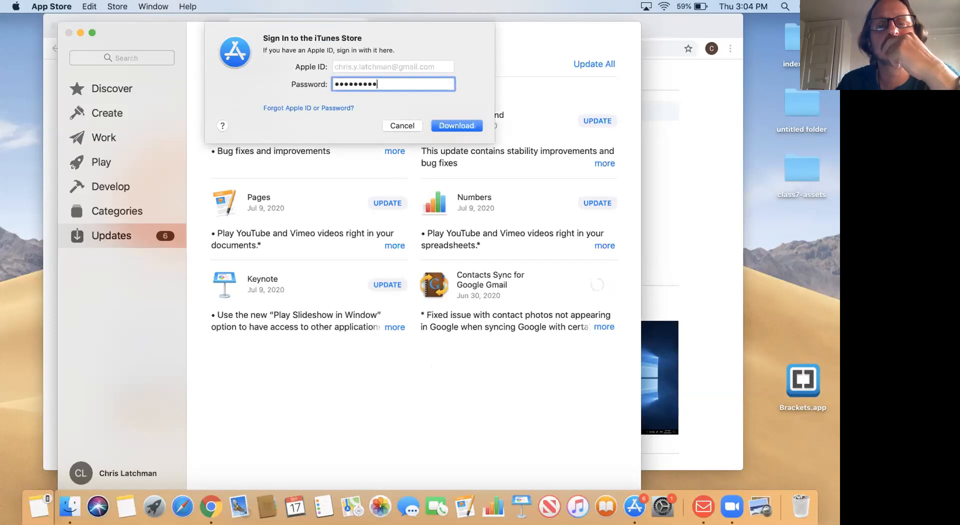
type("••")
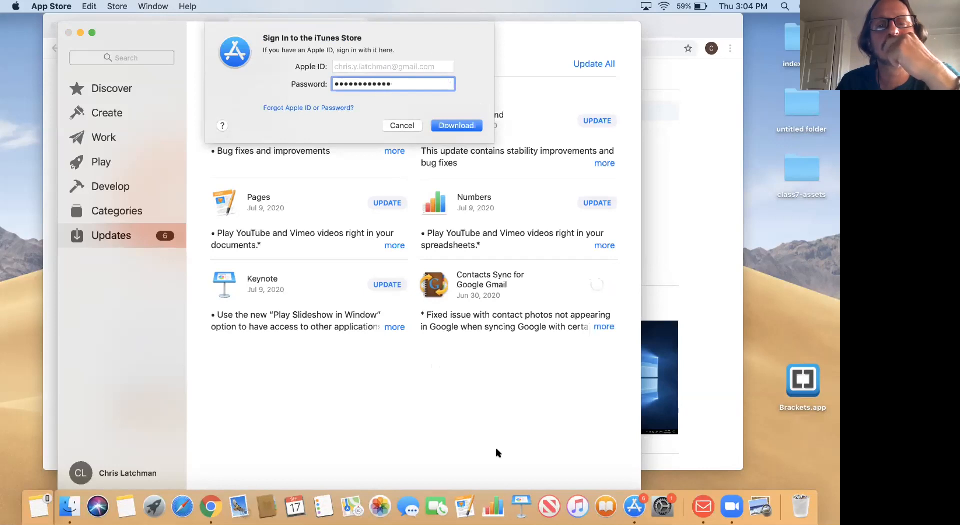
left_click(442, 124)
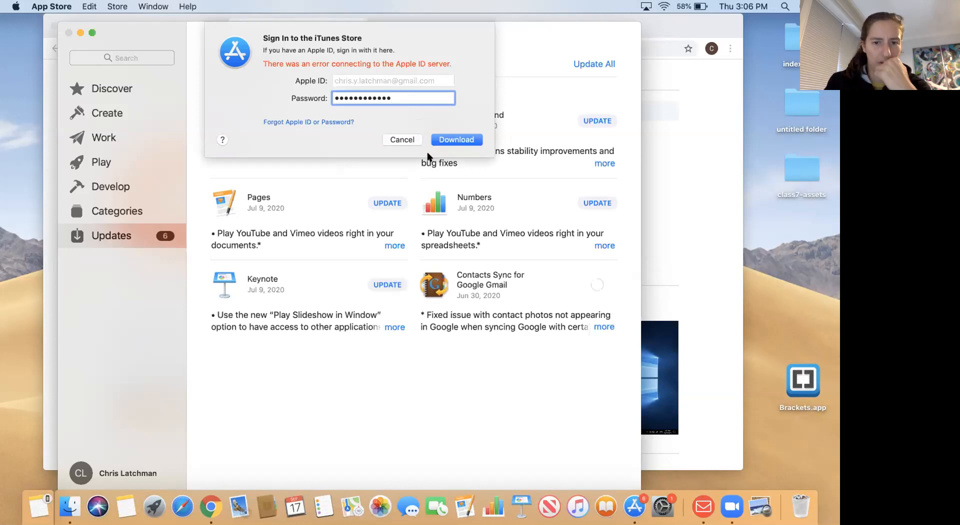
- Cancel the failed iTunes sign-in and choose View Information from the account page
left_click(409, 136)
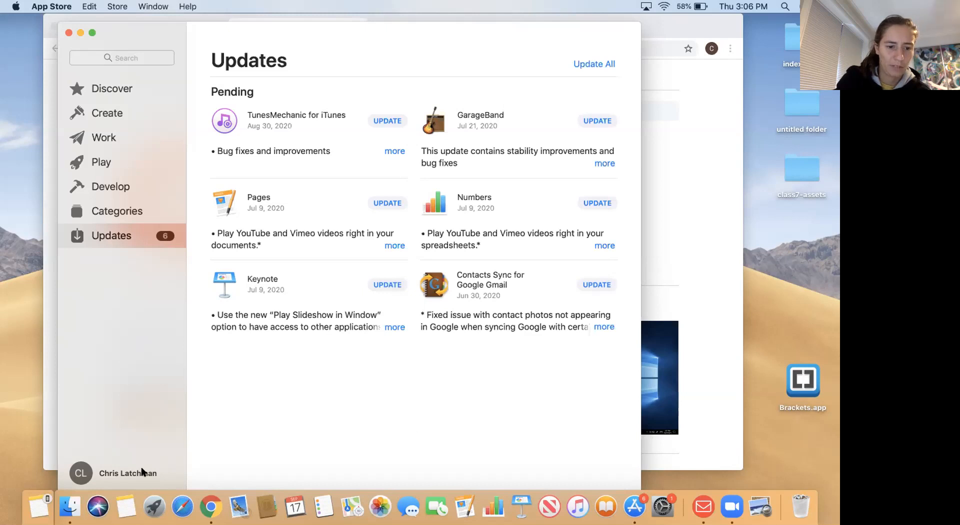
left_click(78, 473)
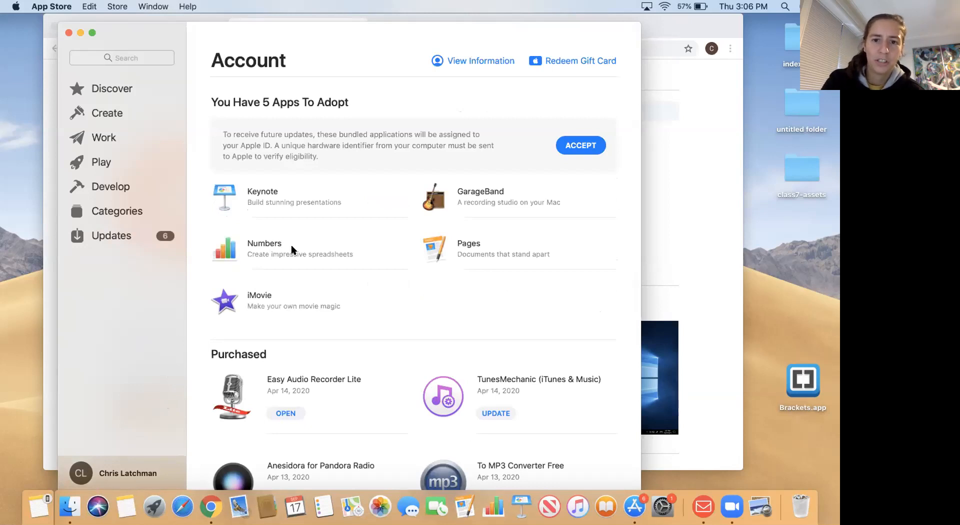
left_click(449, 60)
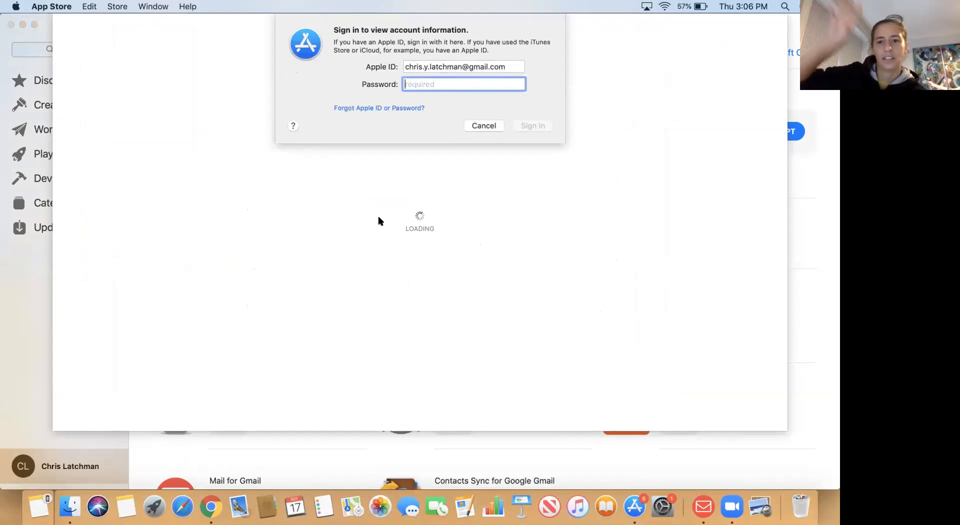
- Type the Apple ID password into the account-information prompt, toggling Caps Lock for capitals
key("Caps_Lock")
type("•")
key("Caps_Lock")
type("••••")
key("Caps_Lock")
type("••••")
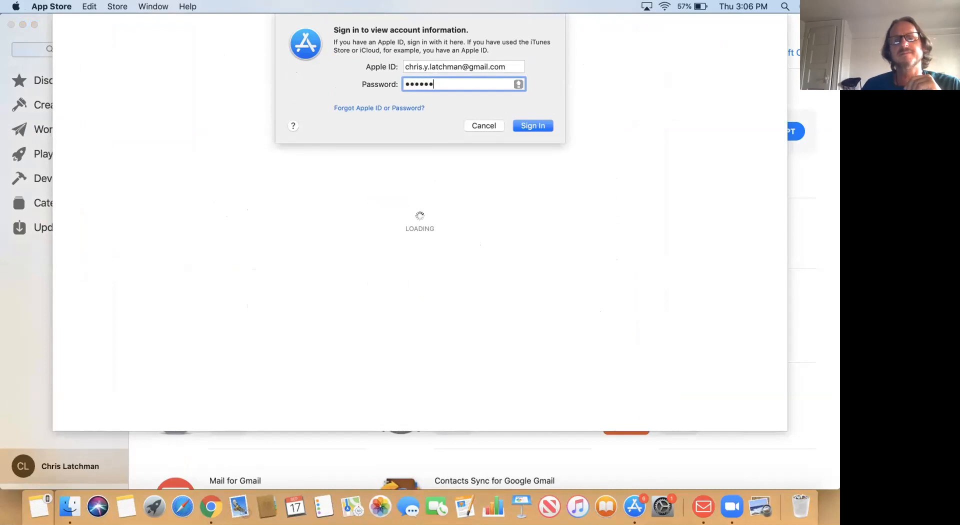
type("•••")
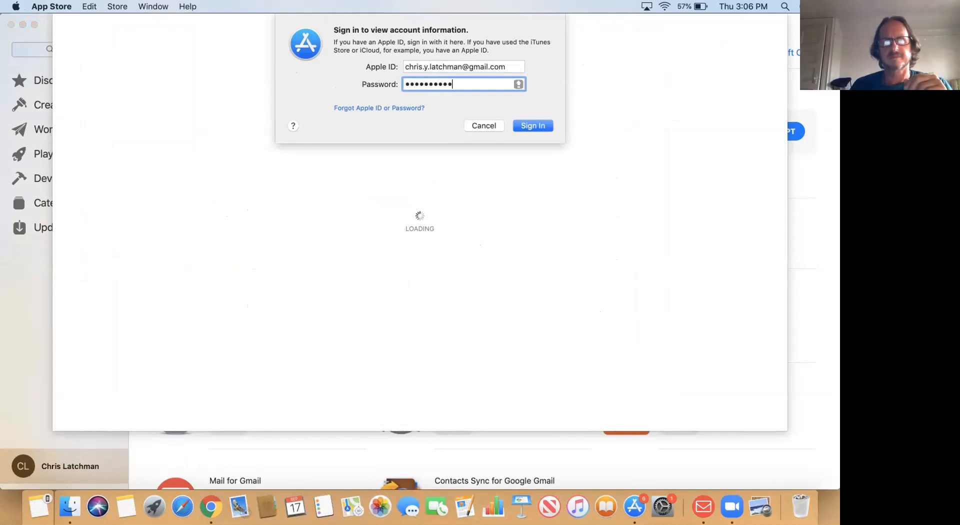
- Sign in to view Account Information, check that no credit card is on file, then close it
left_click(535, 126)
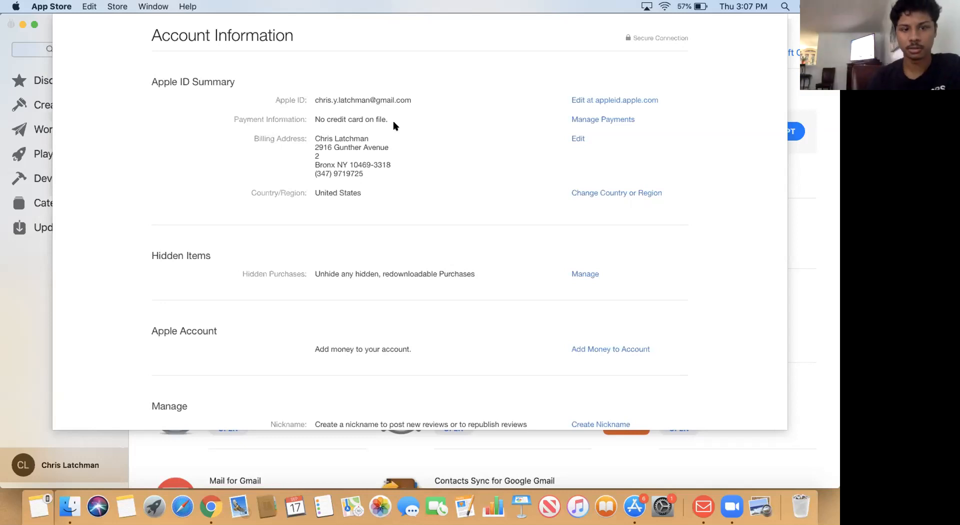
key("Escape")
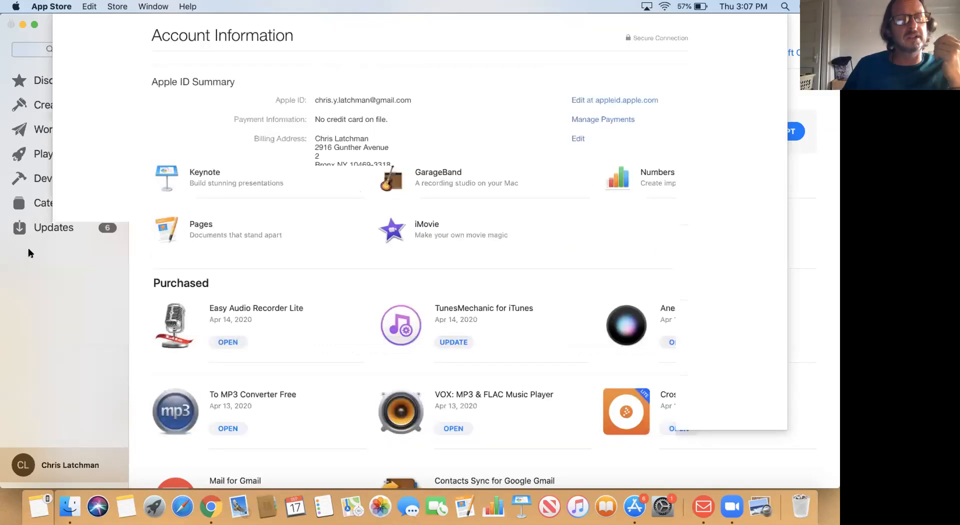
- Install Microsoft Remote Desktop from its App Store page with GET and INSTALL
left_click(50, 80)
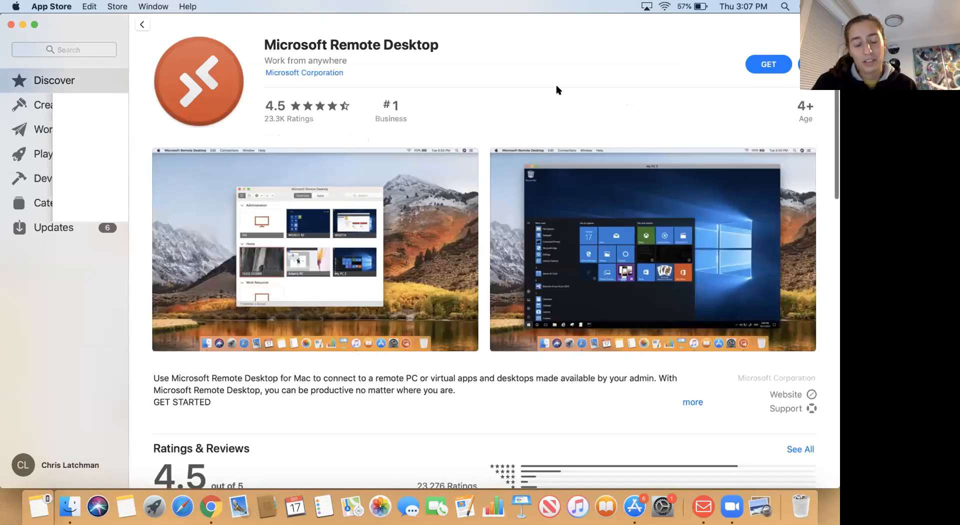
left_click_drag(212, 21, 83, 21)
left_click(632, 65)
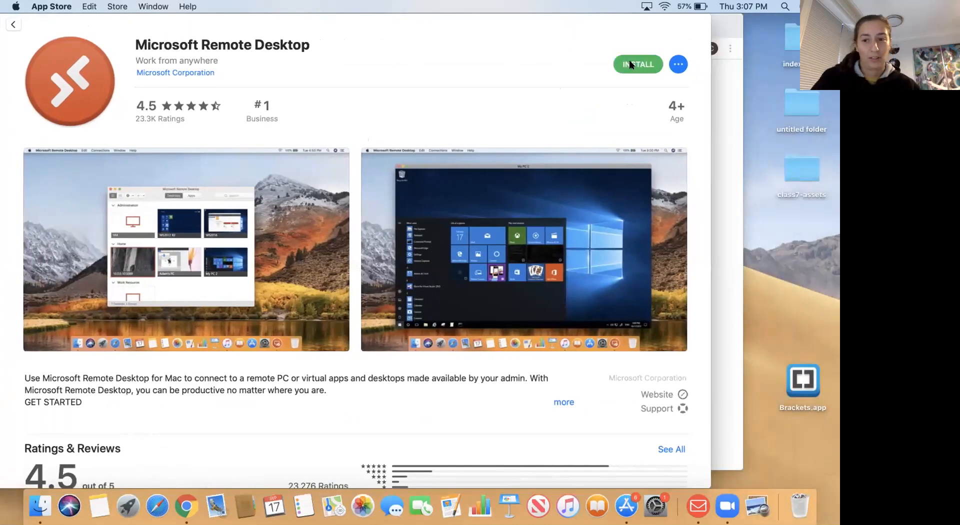
left_click(631, 65)
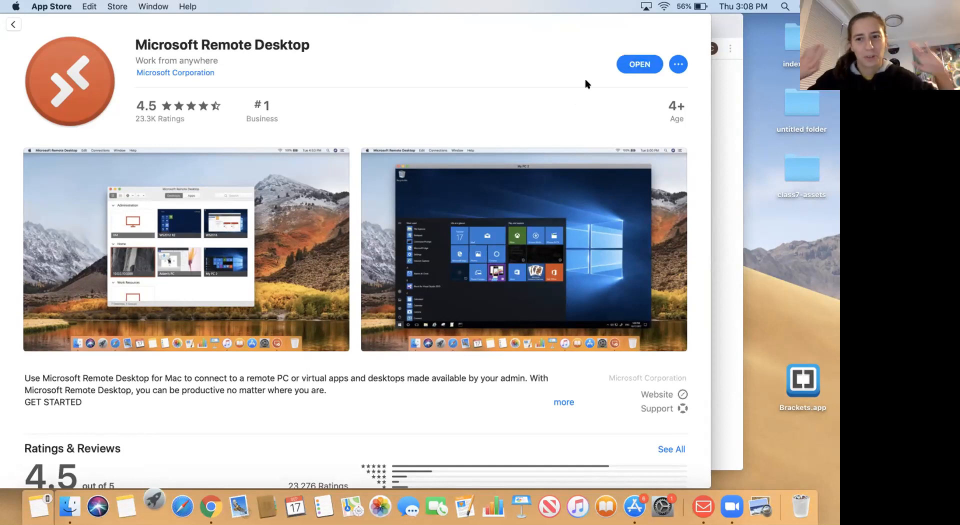
- Launch Microsoft Remote Desktop, accept the usage-sharing, camera and microphone prompts, and start adding a PC
left_click(630, 69)
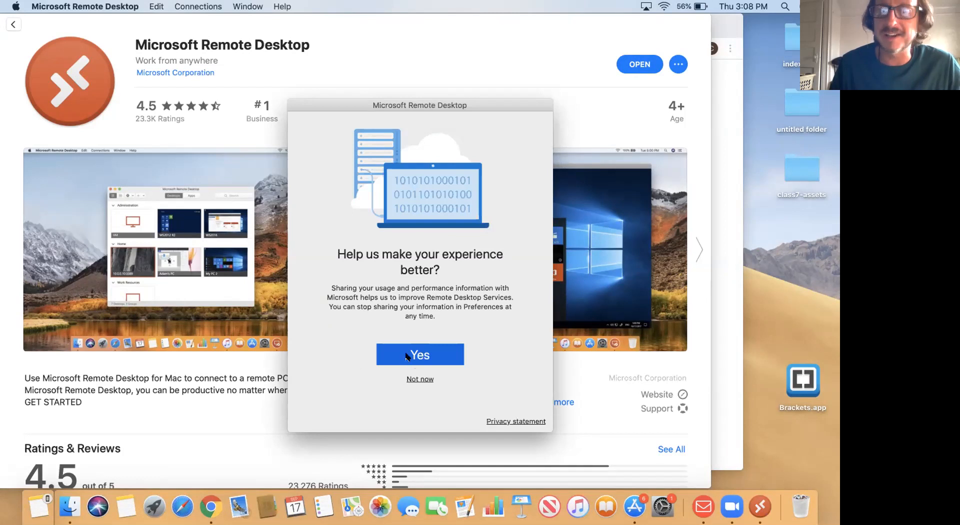
left_click(414, 380)
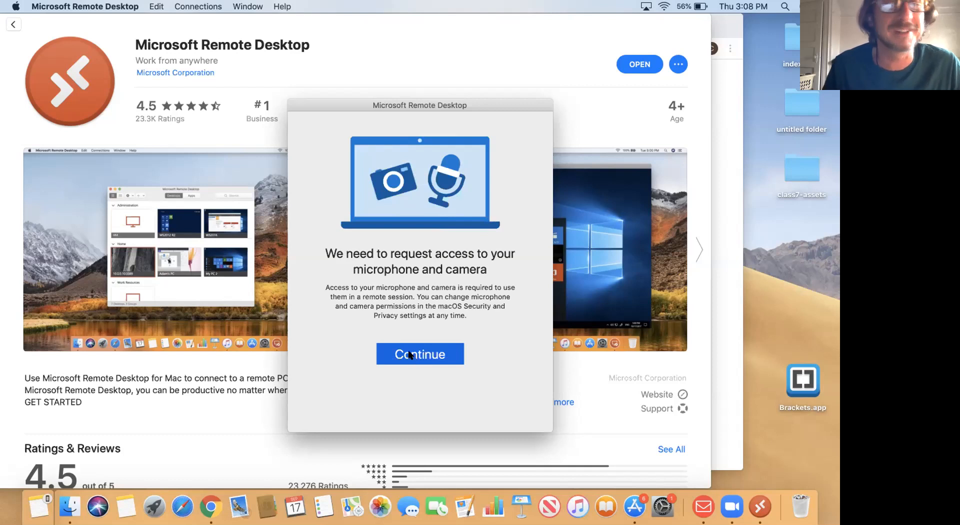
left_click(409, 355)
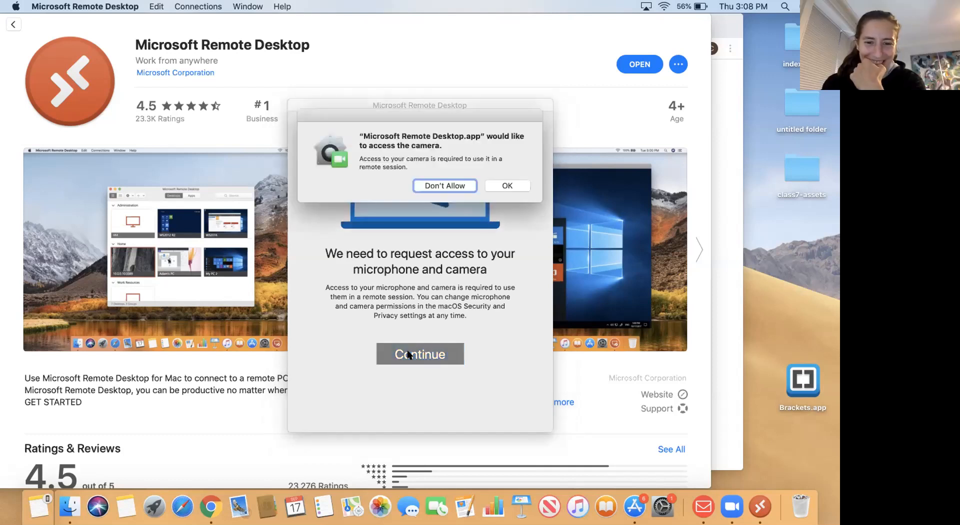
left_click(499, 186)
left_click(499, 186)
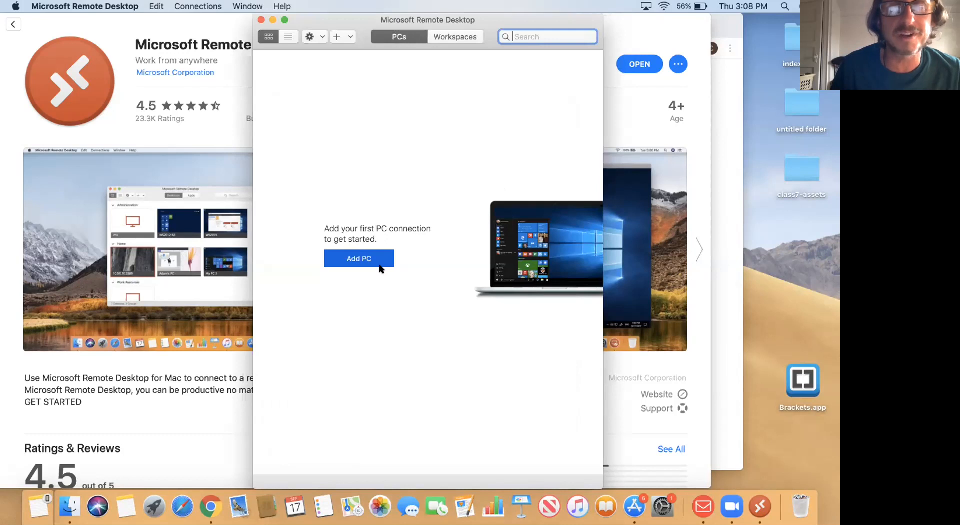
left_click(366, 260)
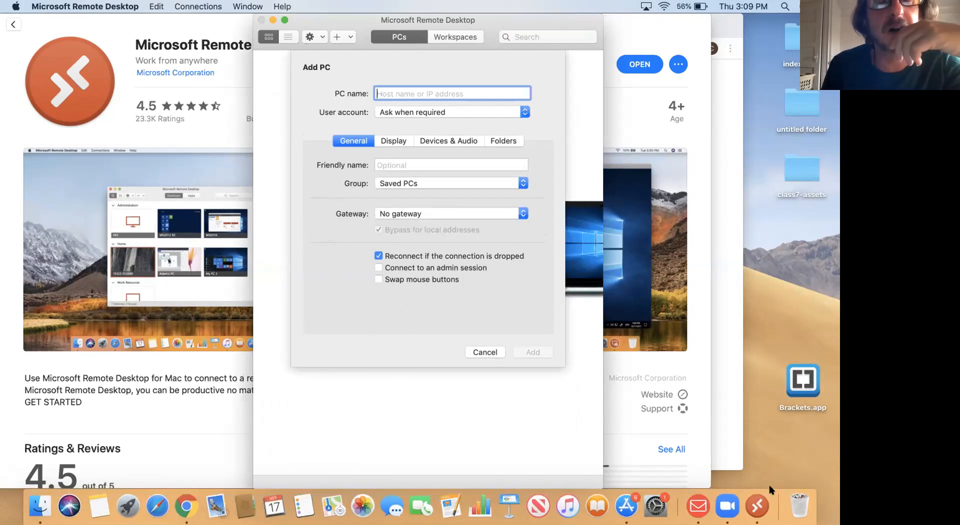
left_click(723, 458)
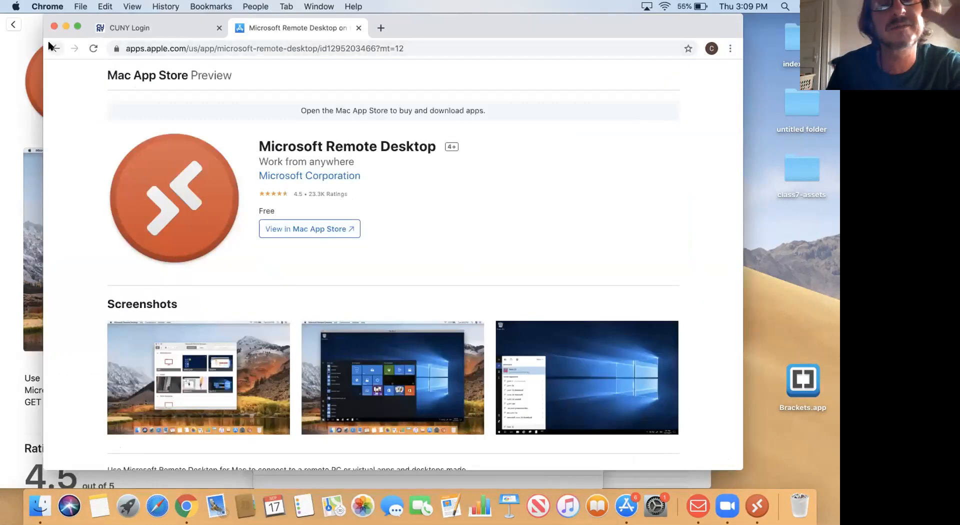
- Bring Chrome back to the REMOTE-ACCESS instructions PDF
left_click(61, 49)
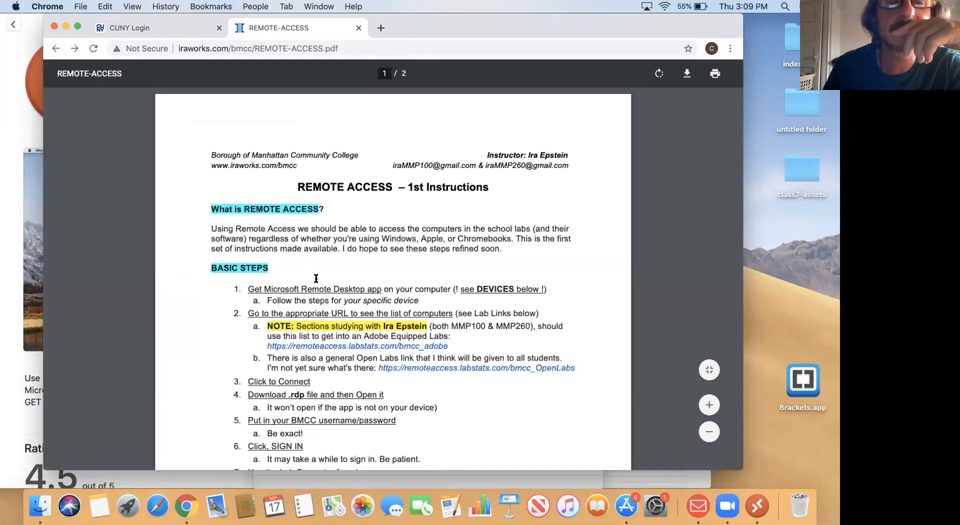
scroll(316, 278, "down", 5)
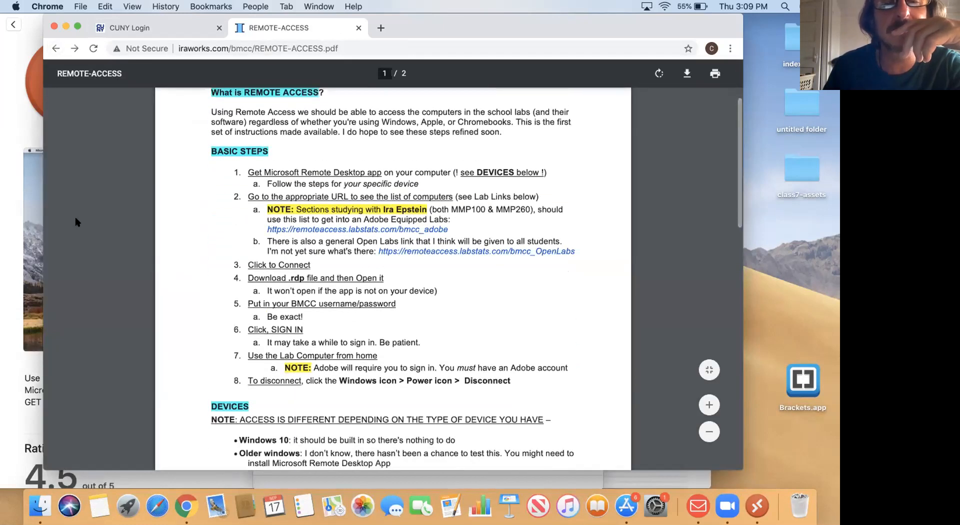
left_click(16, 133)
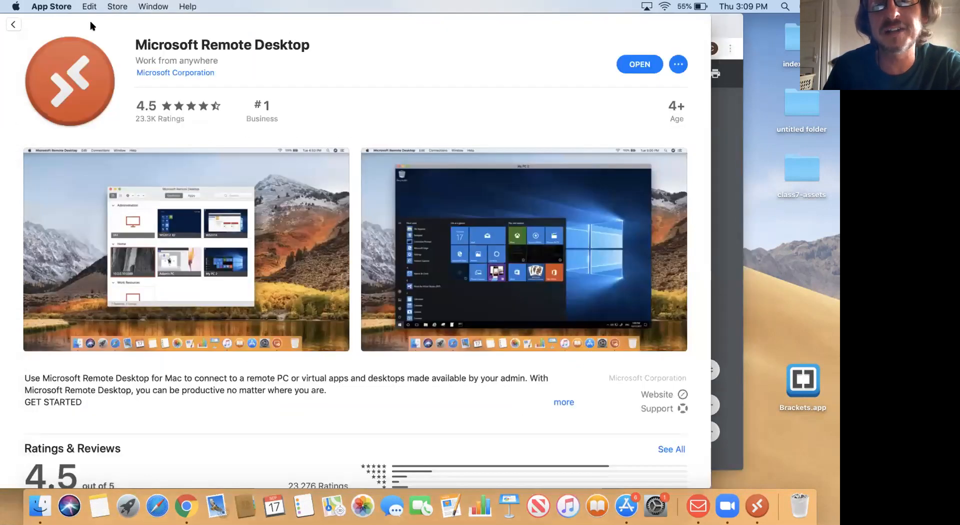
left_click_drag(566, 23, 380, 194)
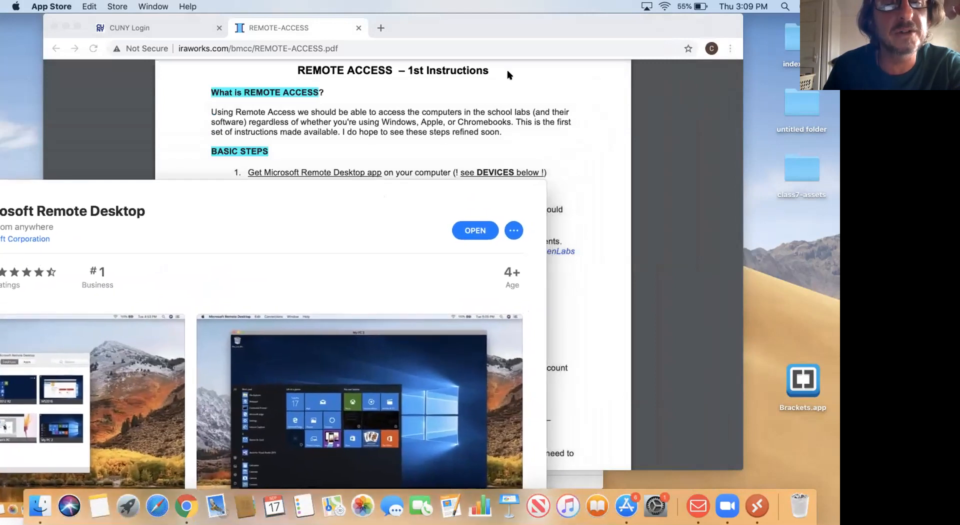
- Move the Remote Desktop Add PC window left and close the App Store
left_click(572, 474)
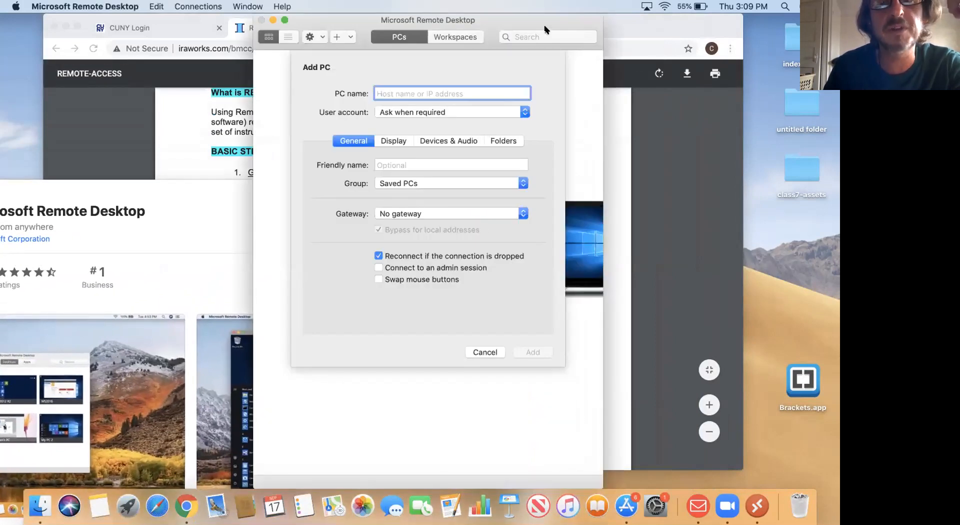
left_click_drag(553, 21, 252, 80)
double_click(433, 189)
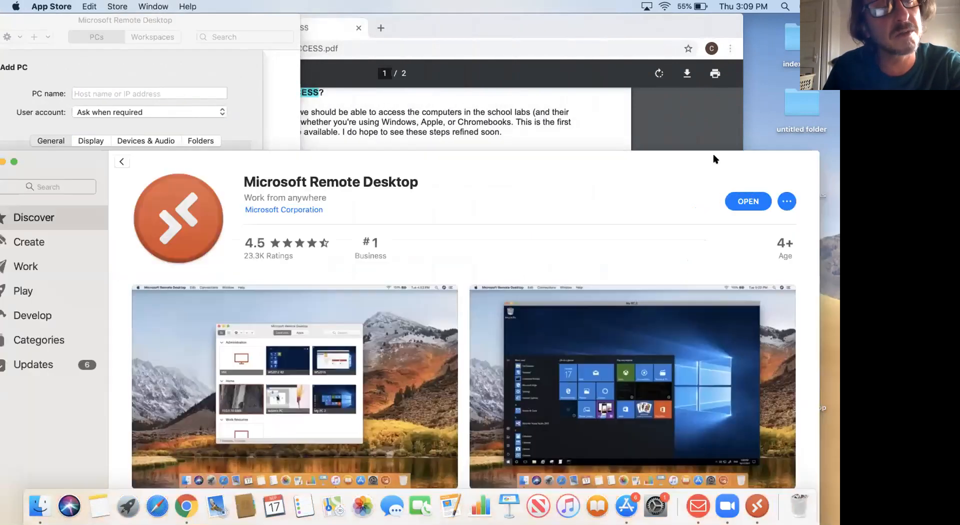
left_click_drag(286, 167, 443, 161)
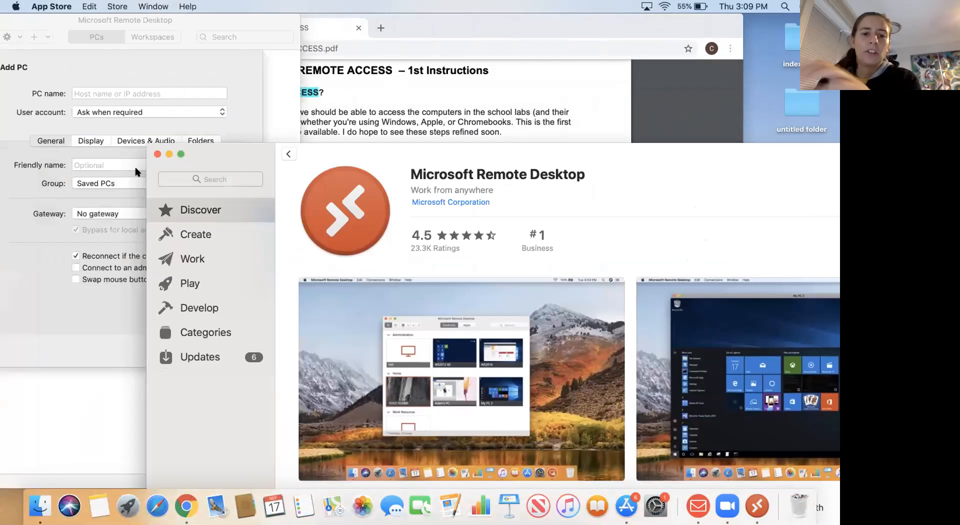
left_click(156, 155)
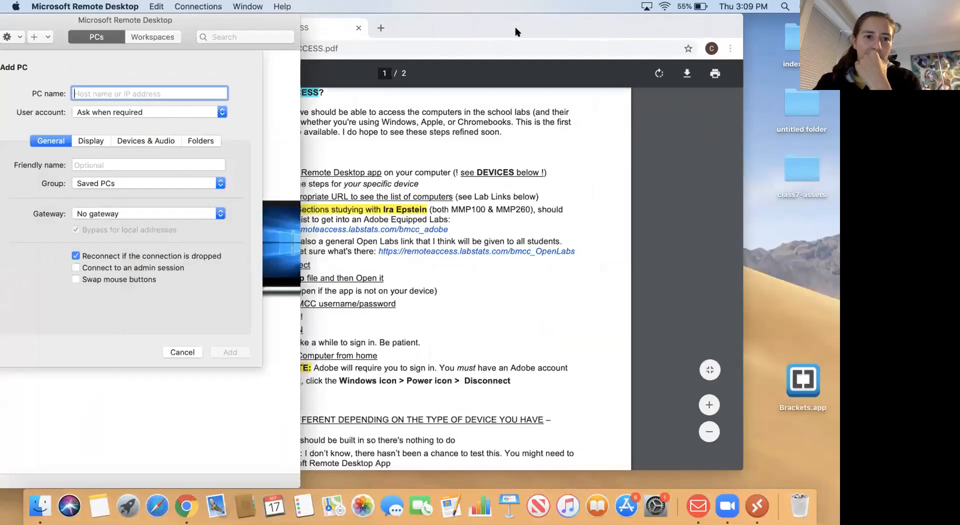
- Place the Remote Desktop Add PC form beside the REMOTE-ACCESS PDF in Chrome
left_click(545, 21)
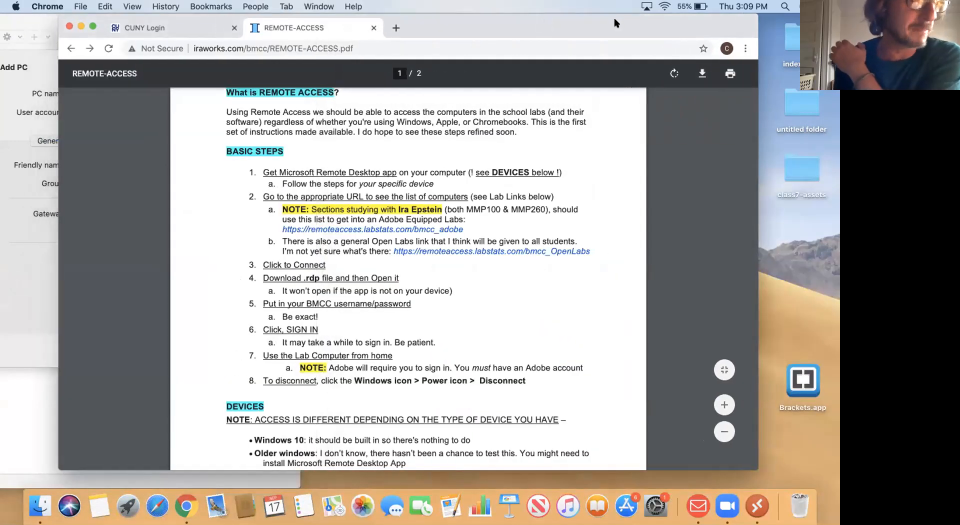
left_click_drag(545, 21, 642, 22)
left_click(120, 71)
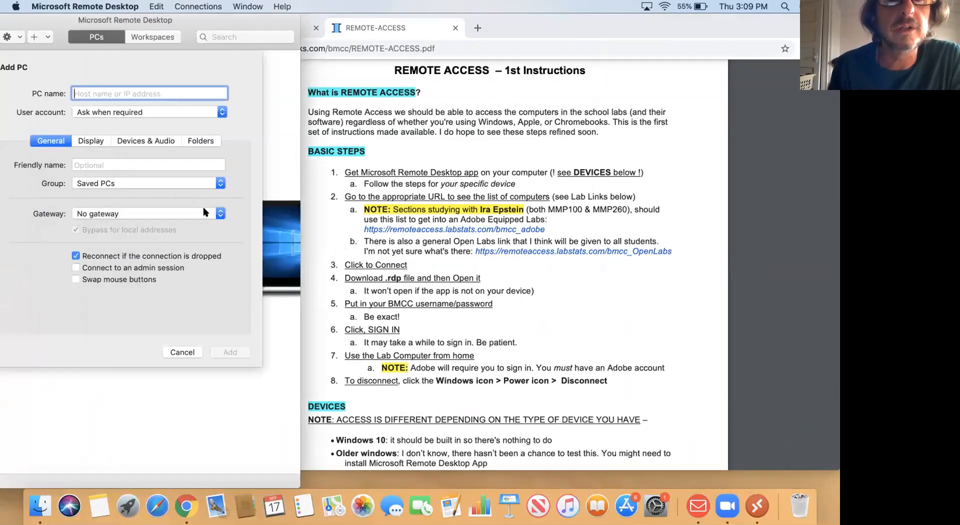
left_click_drag(209, 29, 245, 64)
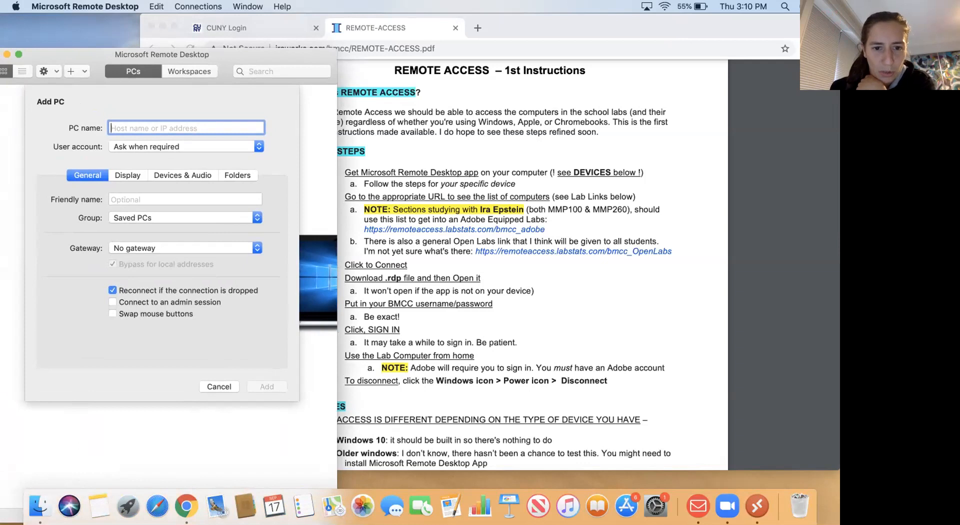
left_click_drag(296, 55, 180, 58)
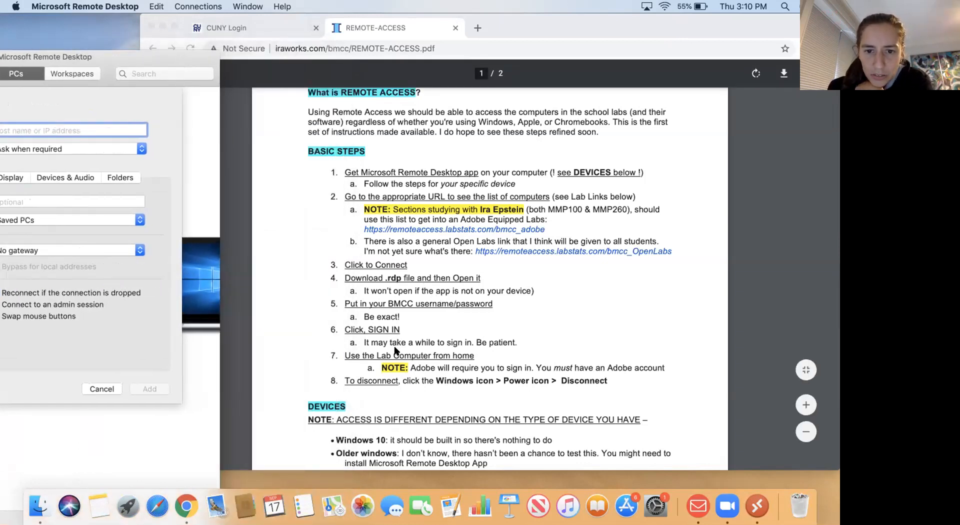
- Download and open F410-19-37862.rdp from the bmcc_adobe Fiterman Hall F410 computer list
left_click(465, 228)
left_click(466, 228)
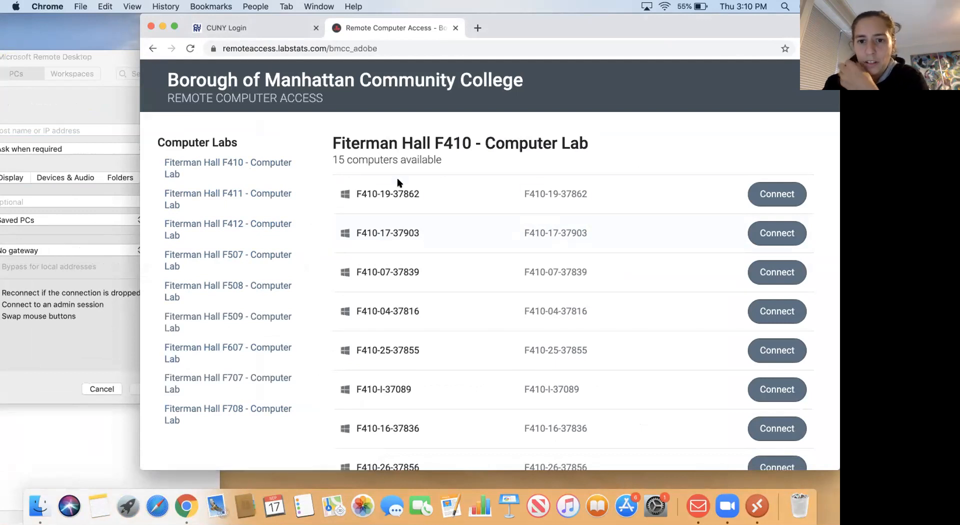
left_click_drag(576, 22, 413, 33)
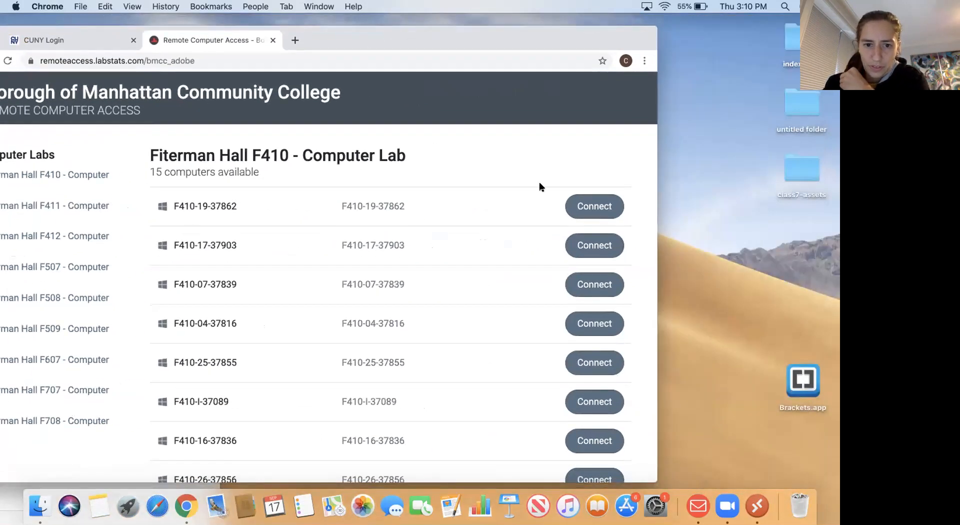
left_click(583, 201)
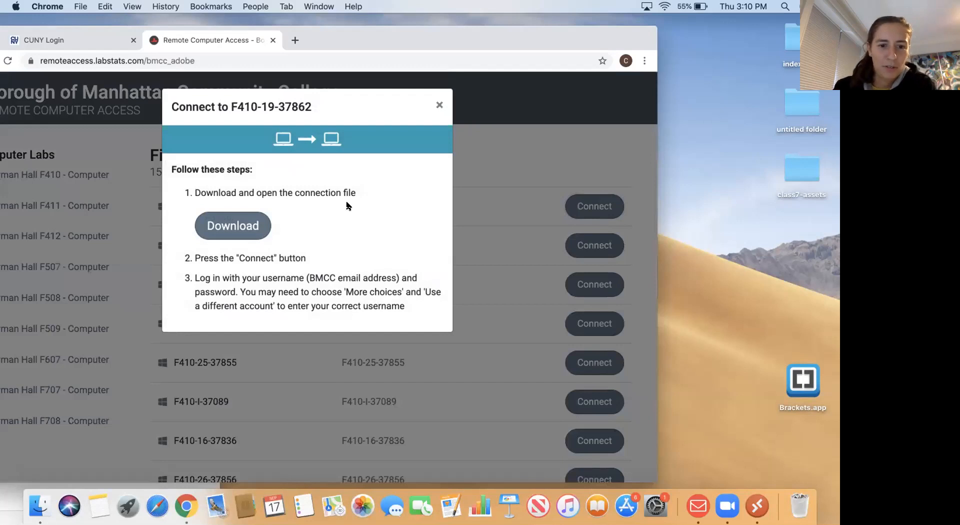
left_click(246, 226)
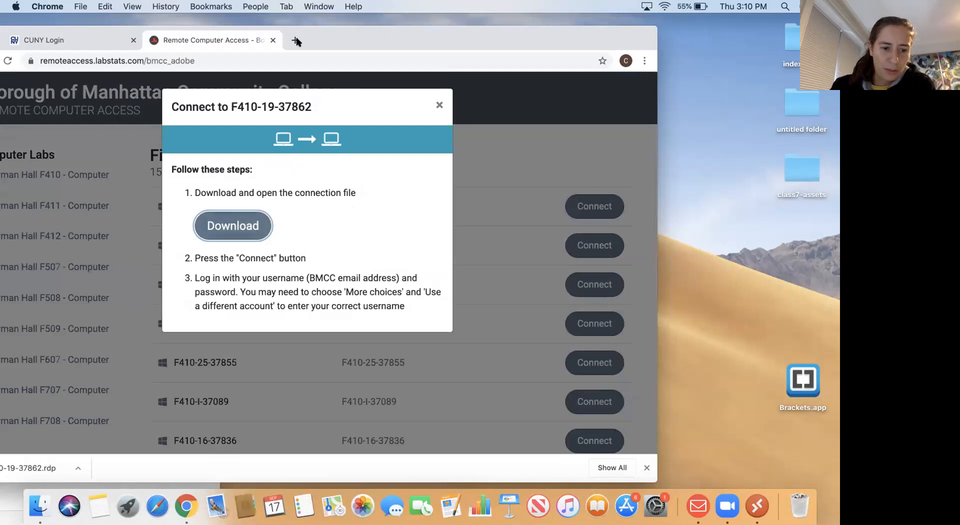
left_click(43, 469)
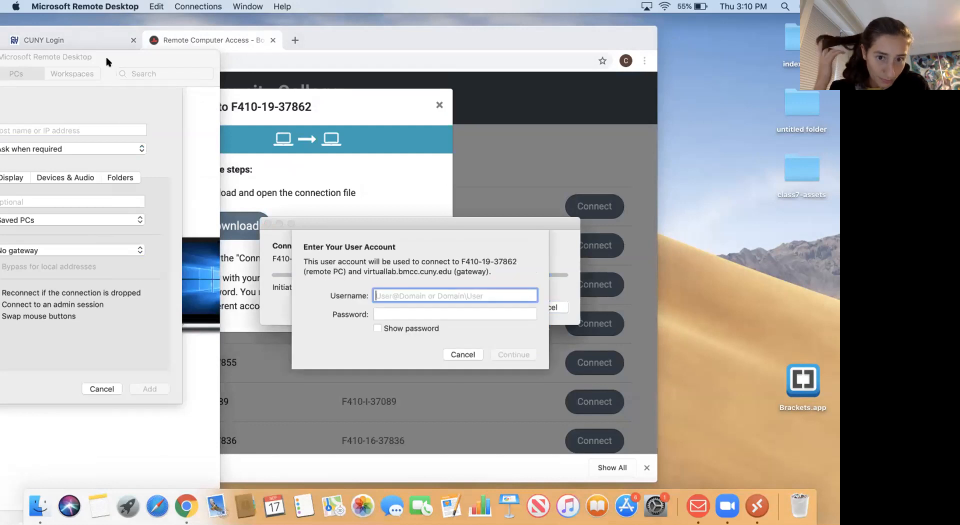
left_click(132, 58)
left_click_drag(133, 58, 195, 58)
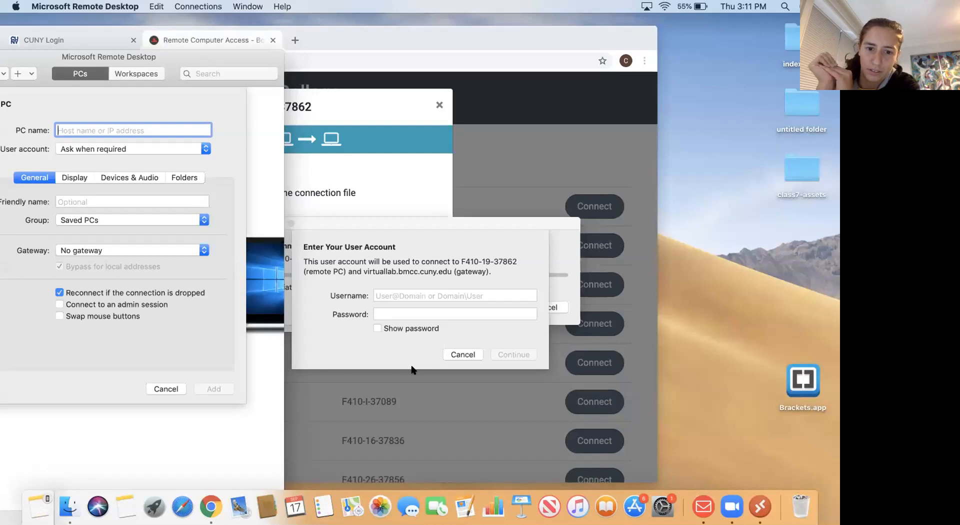
type("CHRIS")
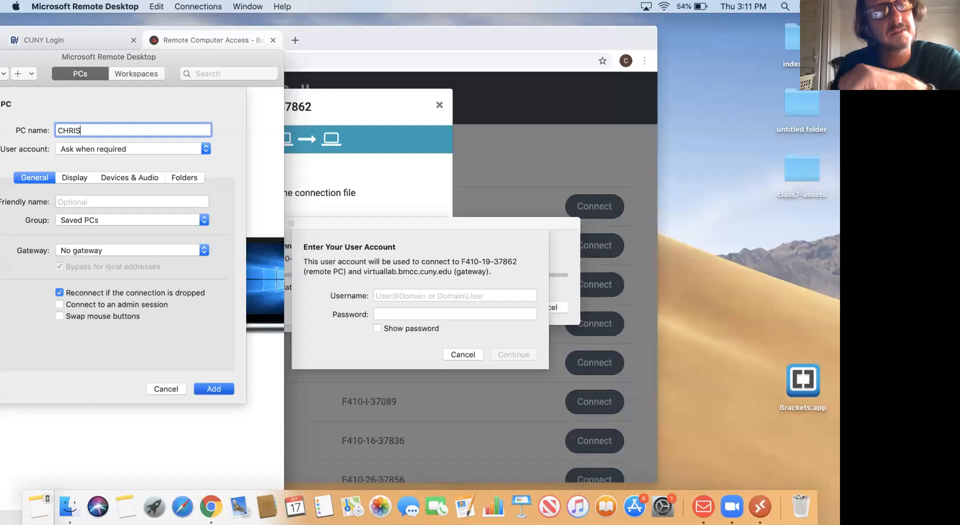
key("BackSpace")
key("BackSpace")
key("BackSpace")
key("BackSpace")
key("BackSpace")
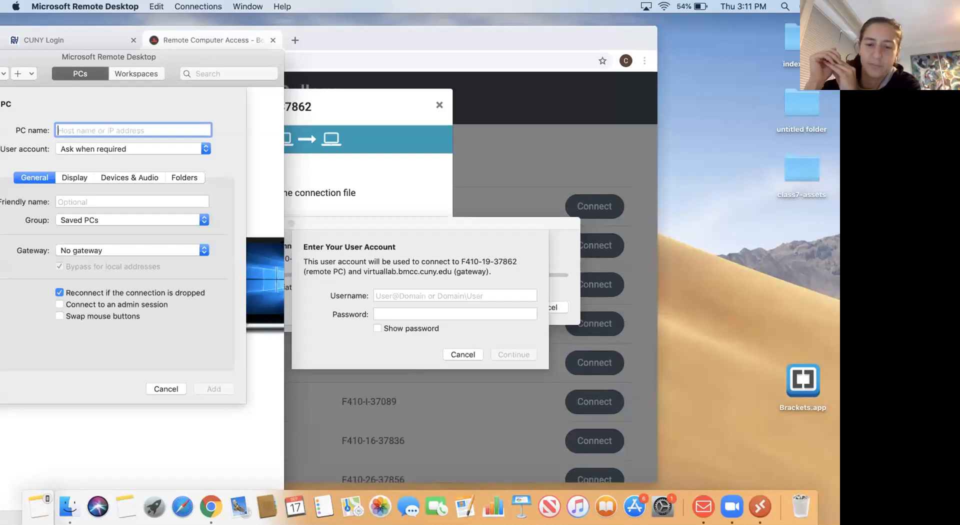
left_click(407, 288)
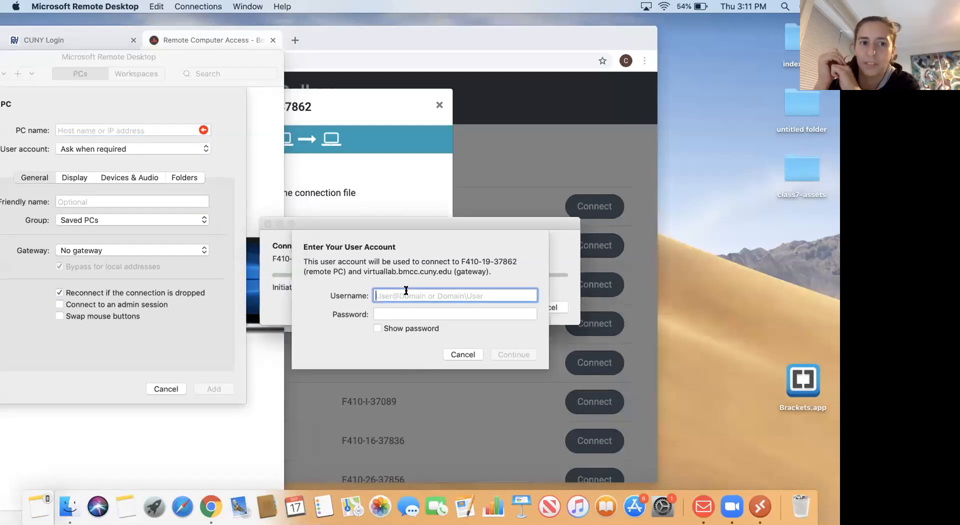
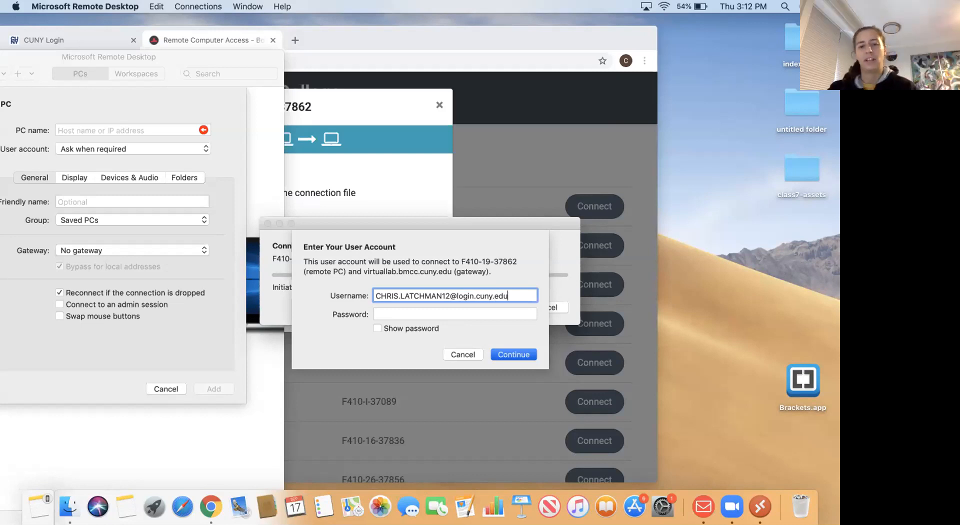
- Enter the student's full login.cuny.edu e-mail as username and type the account password
left_click(450, 315)
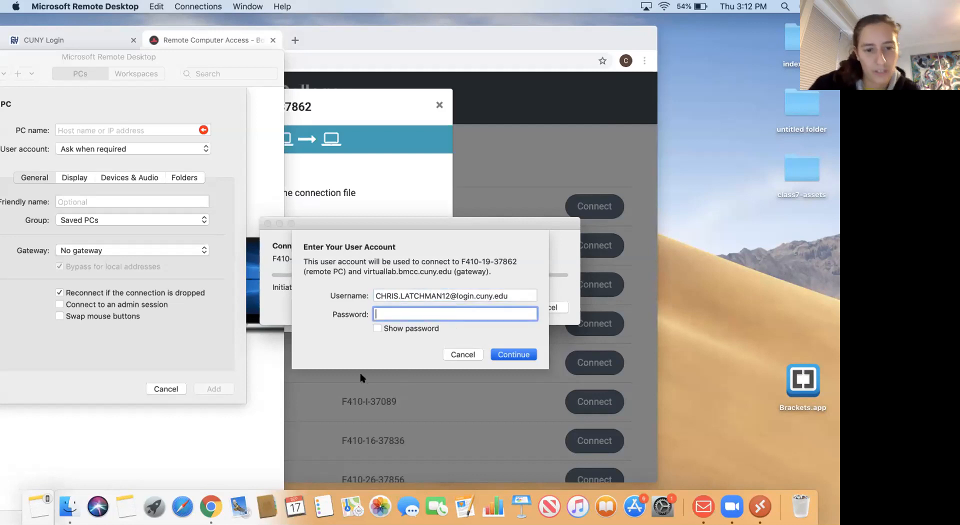
type("•")
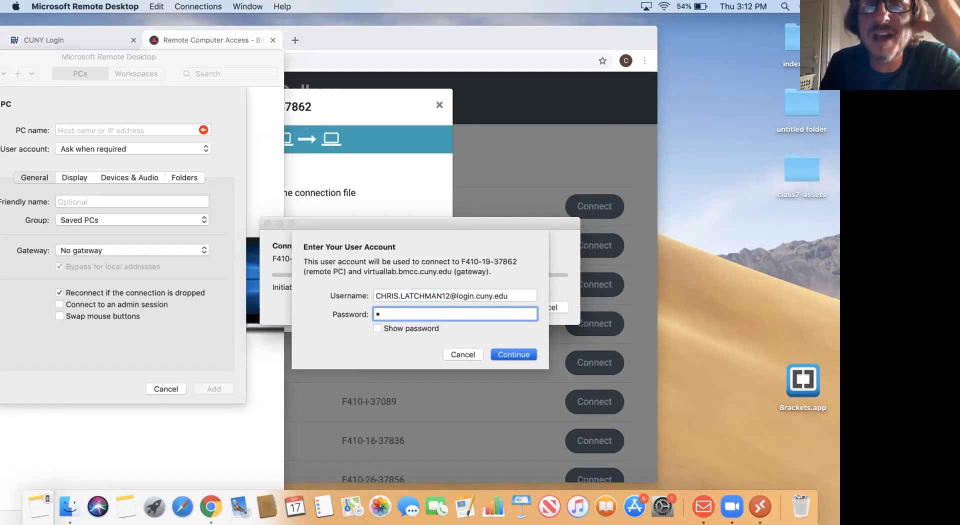
type("••••")
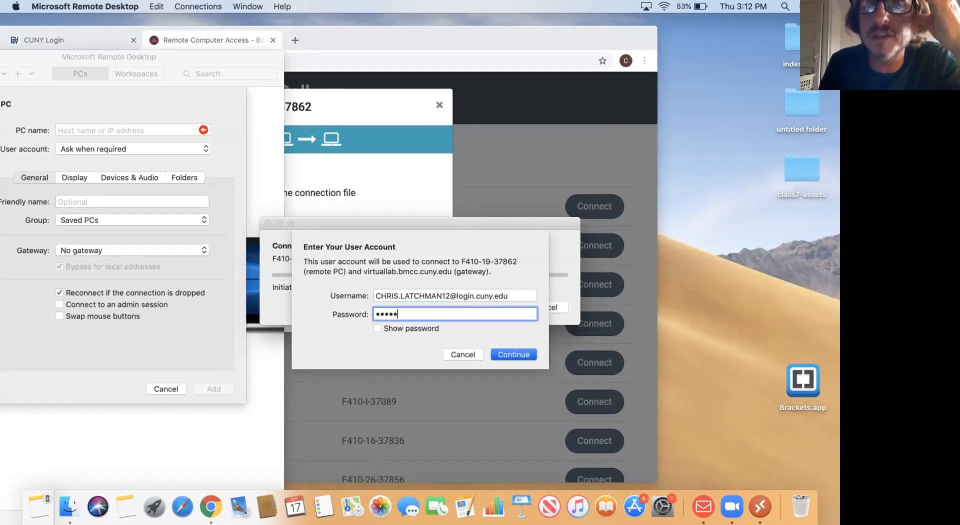
type("••")
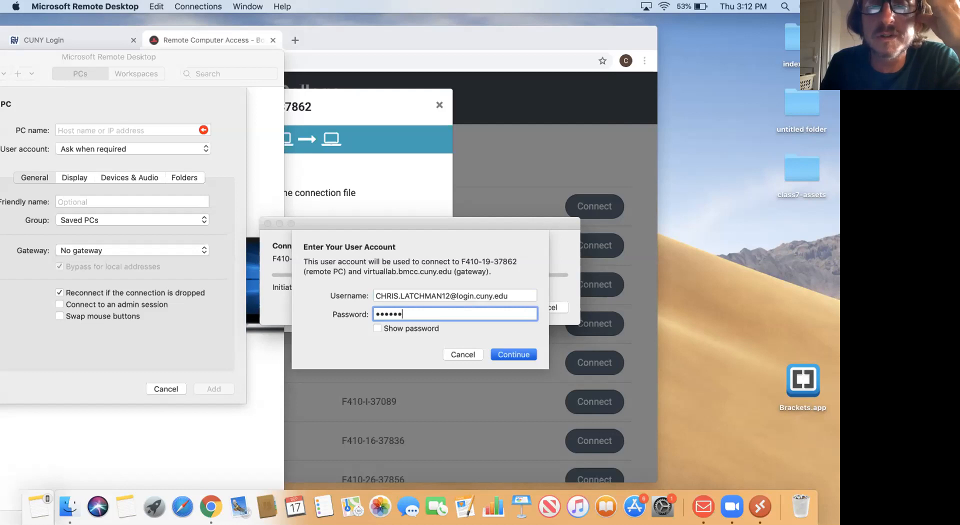
- Submit the credentials, then clear the rejected username
left_click(513, 354)
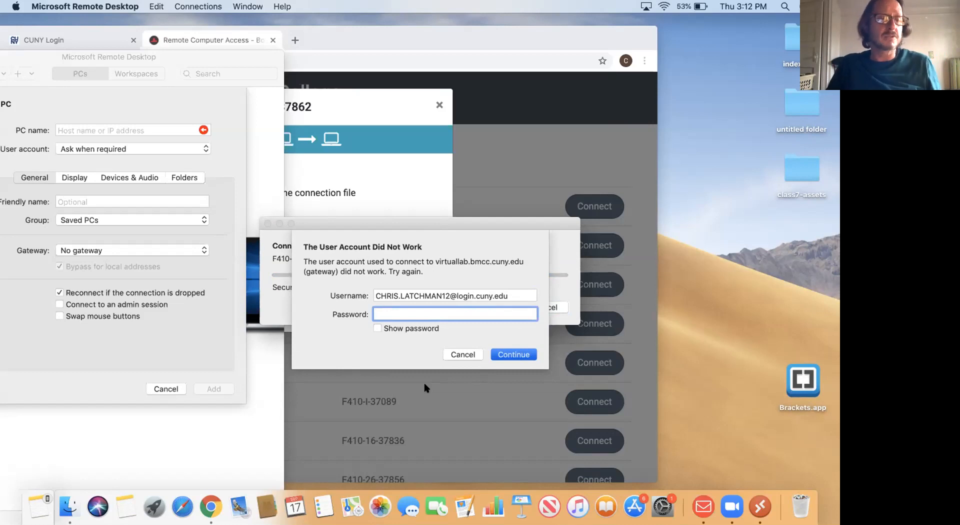
left_click(504, 296)
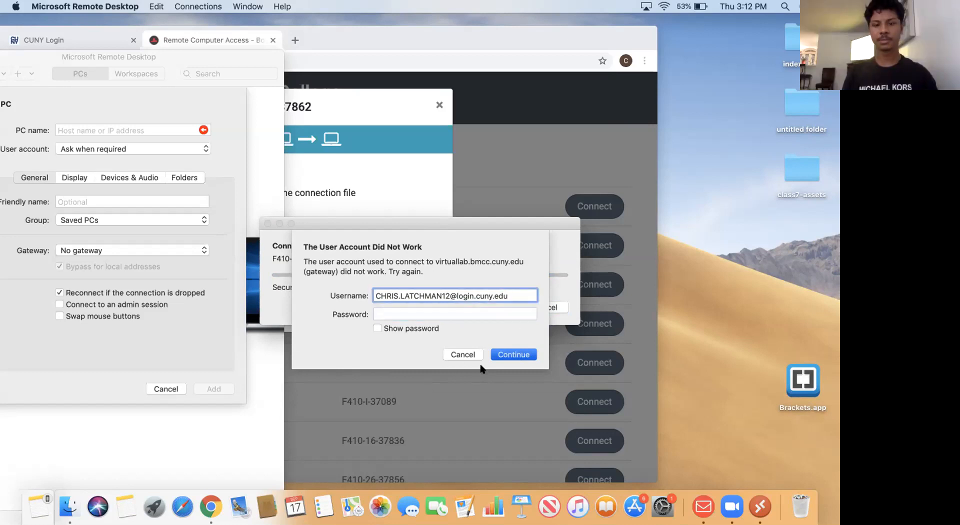
key("BackSpace")
key("BackSpace")
key("BackSpace")
key("BackSpace")
key("BackSpace")
key("BackSpace")
key("BackSpace")
key("BackSpace")
key("BackSpace")
key("BackSpace")
key("BackSpace")
key("BackSpace")
key("BackSpace")
key("BackSpace")
key("BackSpace")
key("BackSpace")
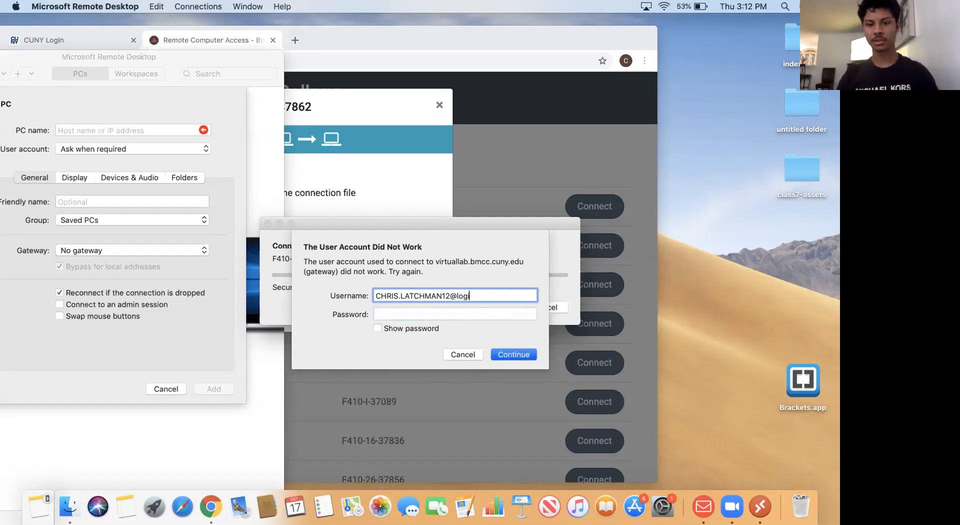
key("BackSpace")
key("BackSpace")
key("BackSpace")
key("BackSpace")
key("BackSpace")
key("BackSpace")
key("BackSpace")
key("BackSpace")
key("BackSpace")
key("BackSpace")
key("BackSpace")
key("BackSpace")
key("BackSpace")
key("BackSpace")
key("BackSpace")
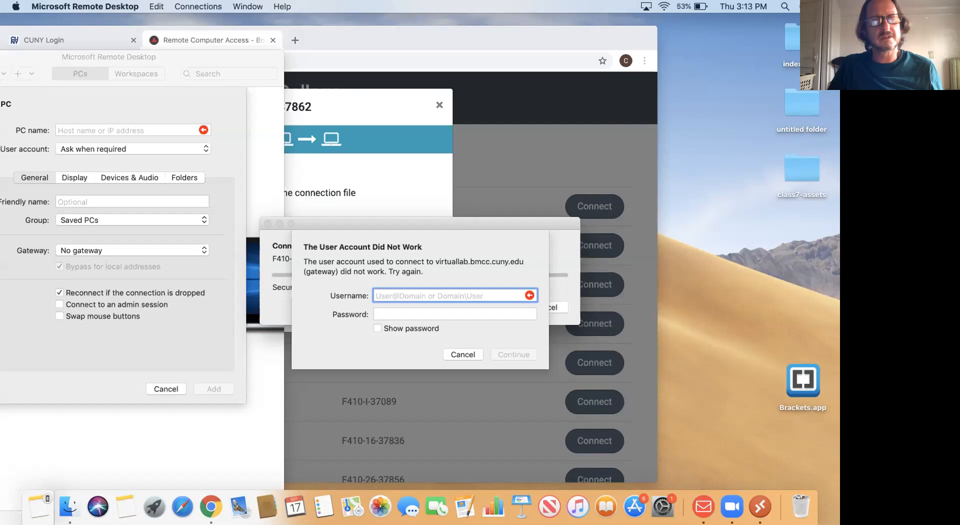
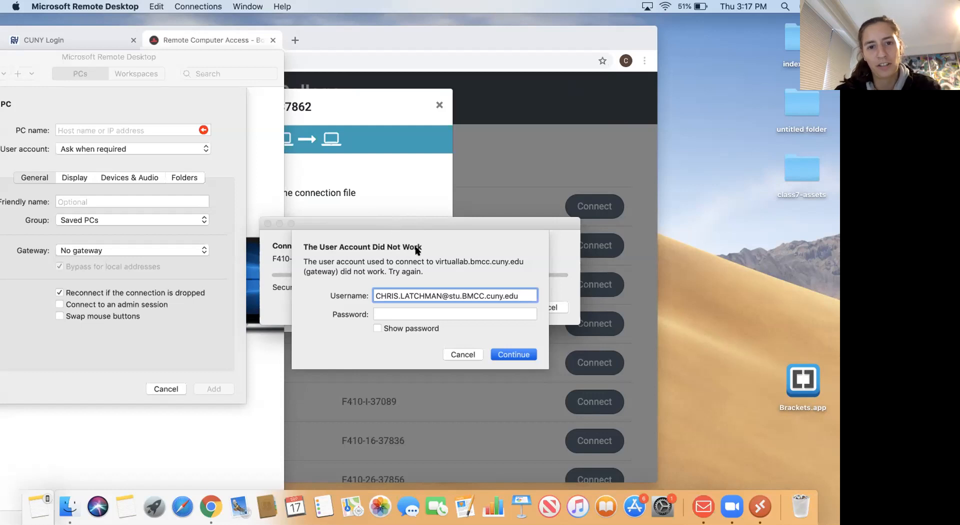
- Open the BMCC website in a Safari browser window
left_click(399, 201)
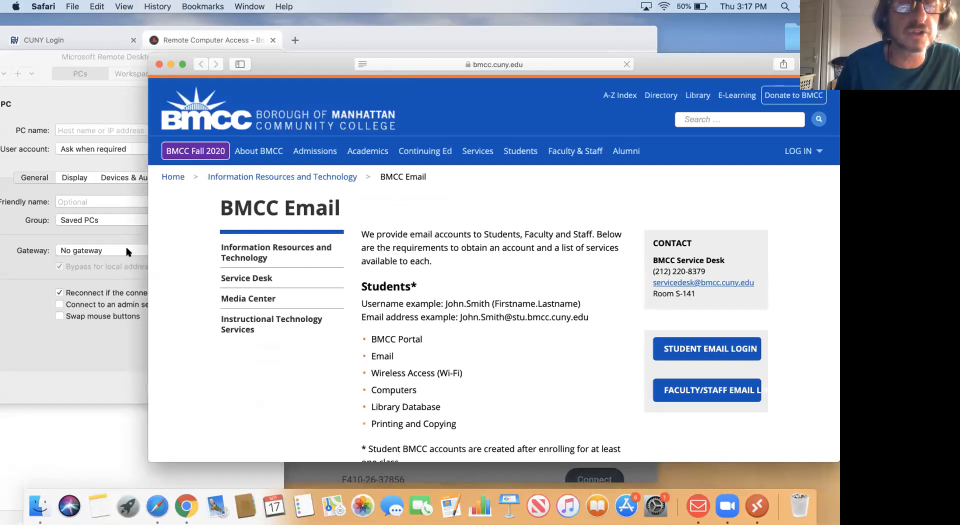
- Reposition the Safari window showing the BMCC Email page and scroll down it
left_click_drag(649, 64, 585, 26)
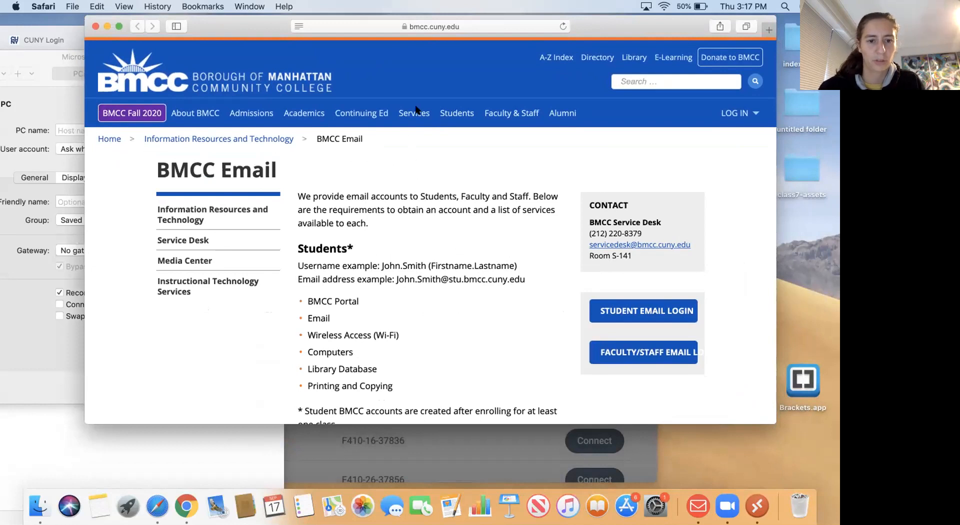
left_click_drag(588, 17, 511, 15)
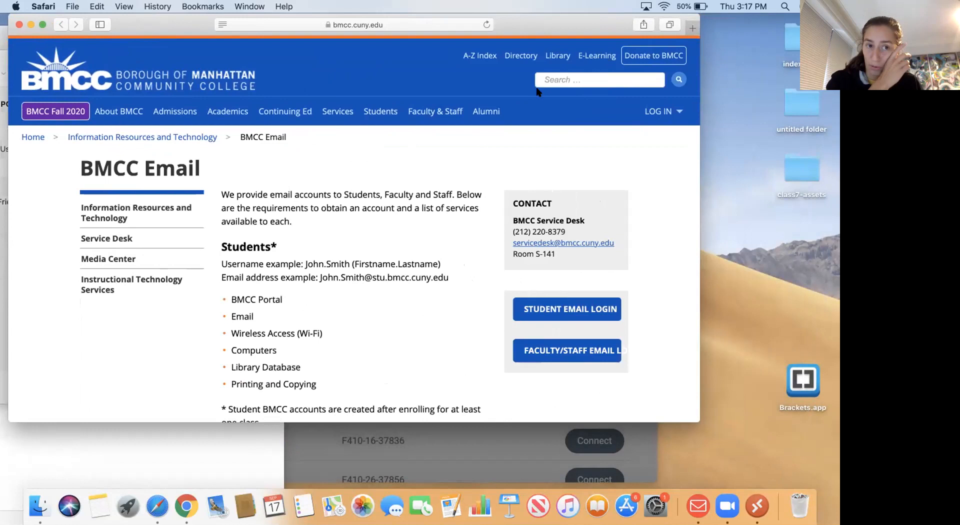
left_click_drag(576, 21, 640, 20)
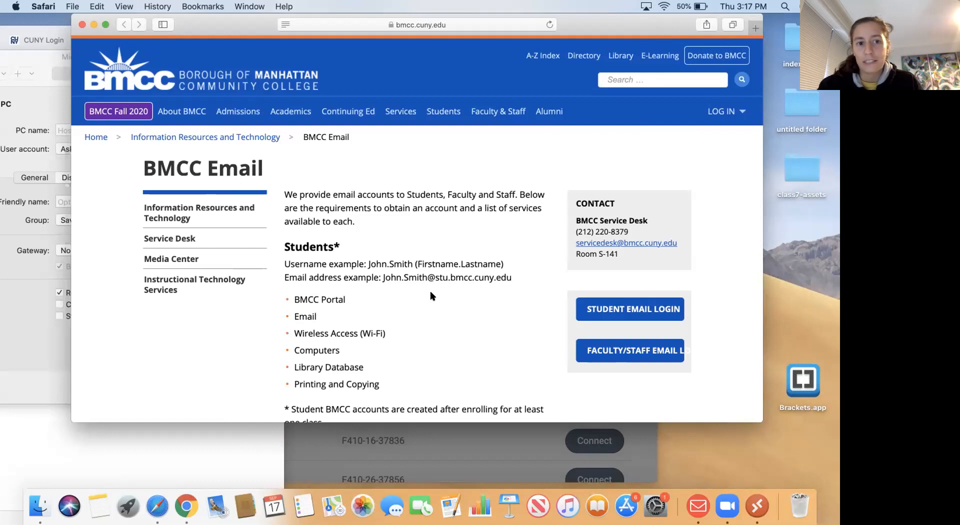
scroll(431, 295, "down", 2)
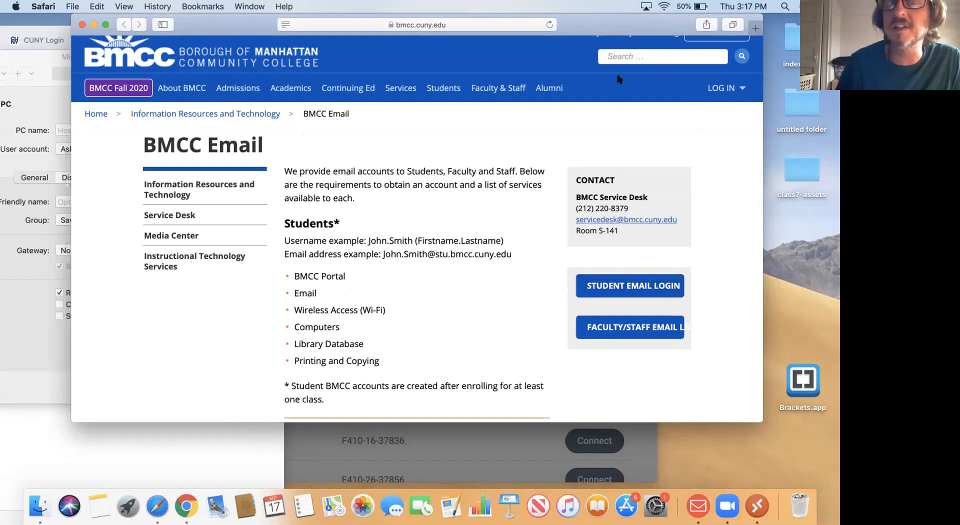
left_click_drag(583, 20, 568, 20)
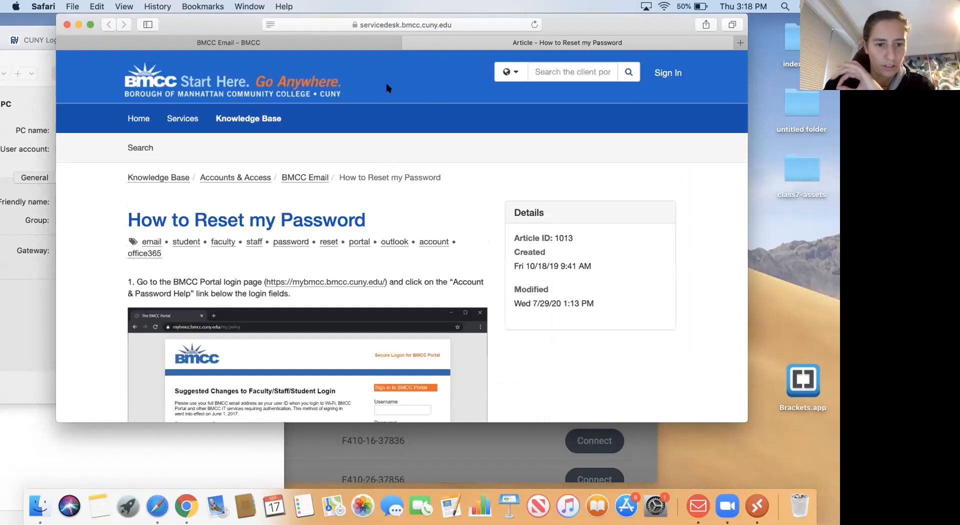
- Reposition Safari's 'How to Reset my Password' article beside Remote Desktop
scroll(437, 156, "down", 3)
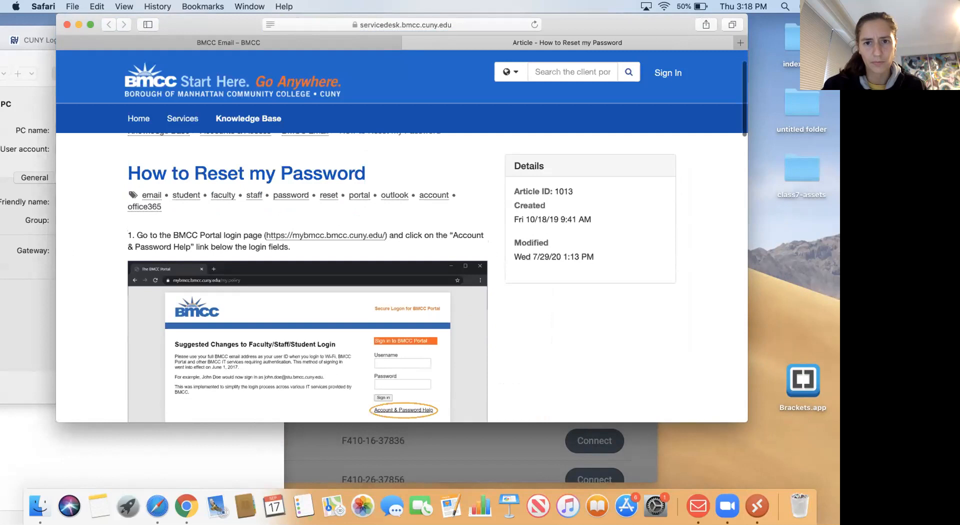
left_click_drag(573, 24, 646, 24)
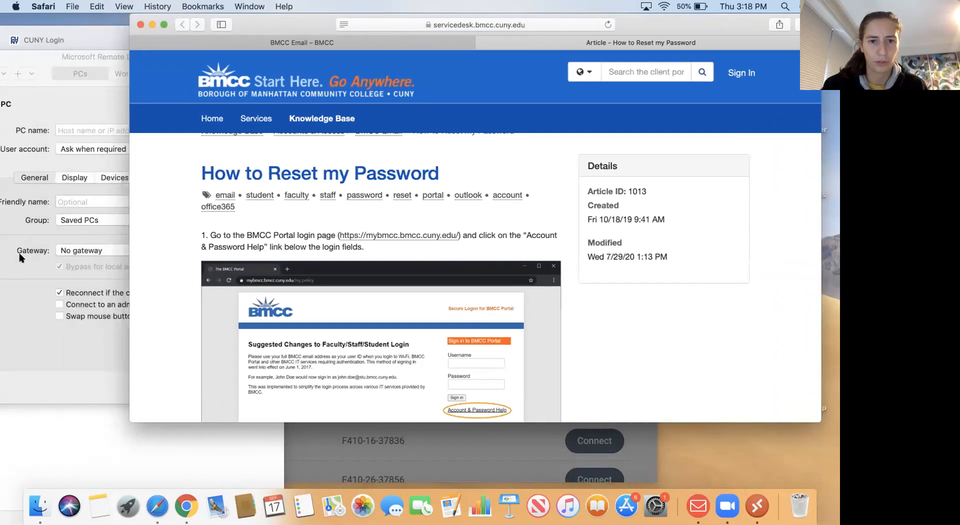
left_click_drag(640, 29, 496, 71)
- Read through the reset steps down to the new-password criteria and success confirmation
scroll(359, 296, "down", 2)
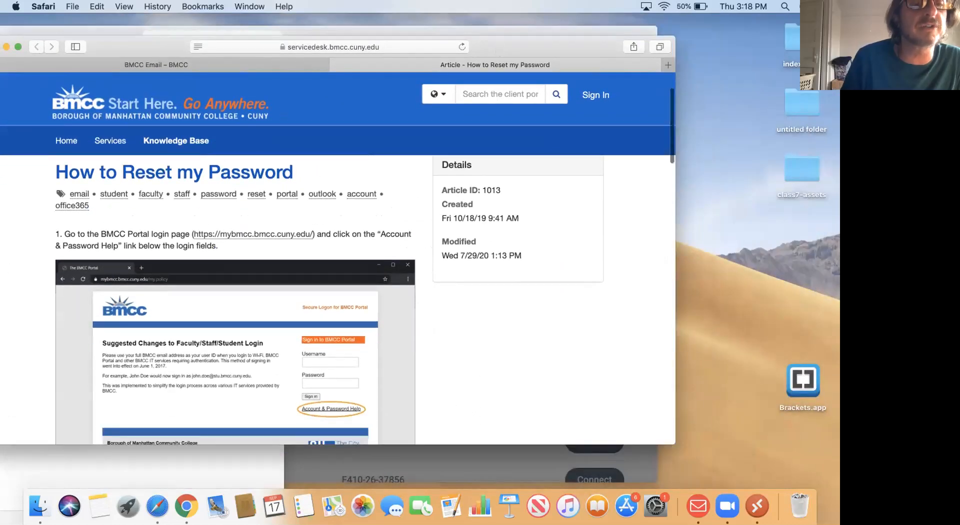
scroll(337, 300, "down", 5)
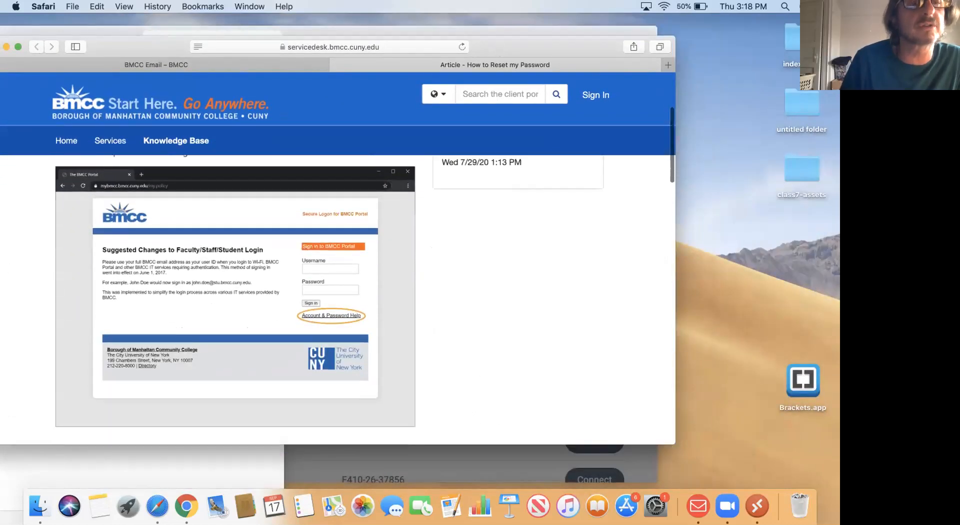
scroll(338, 300, "down", 8)
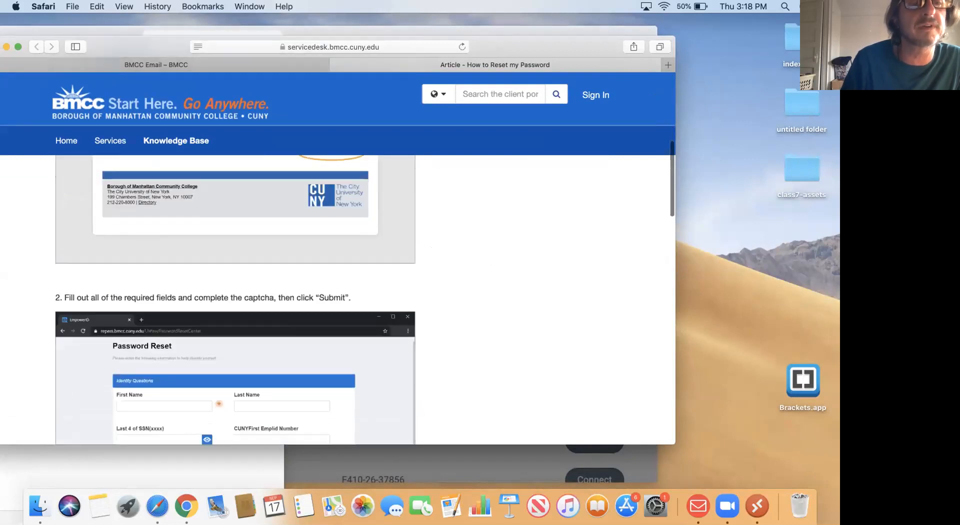
scroll(365, 300, "down", 10)
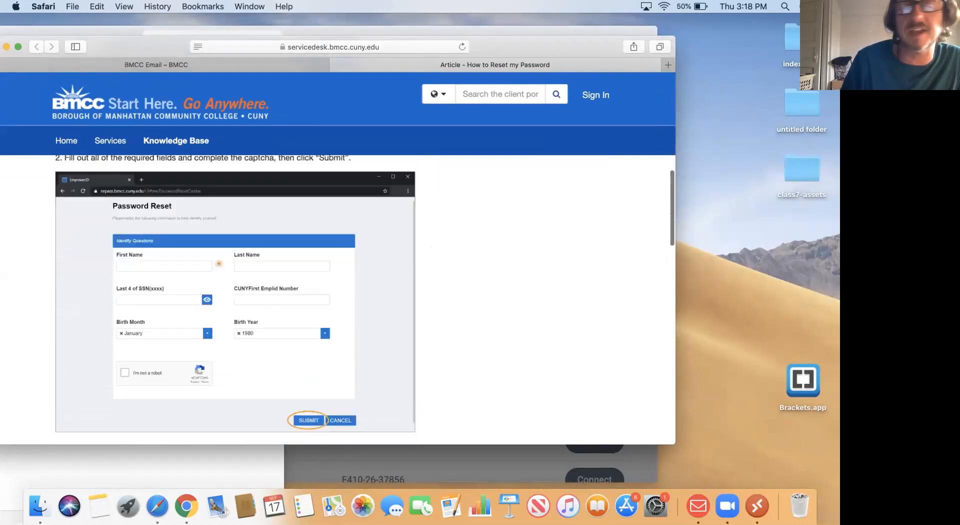
scroll(338, 300, "down", 15)
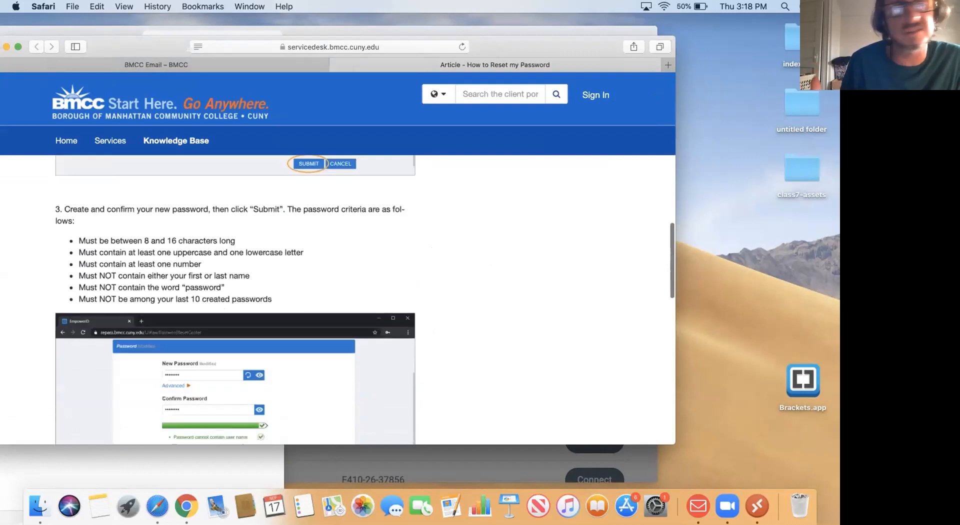
scroll(338, 301, "down", 8)
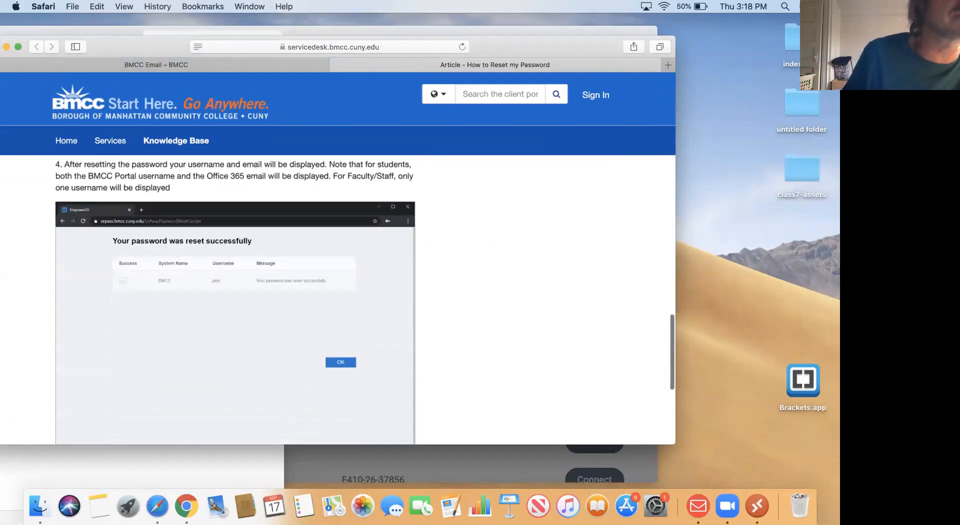
scroll(338, 300, "down", 10)
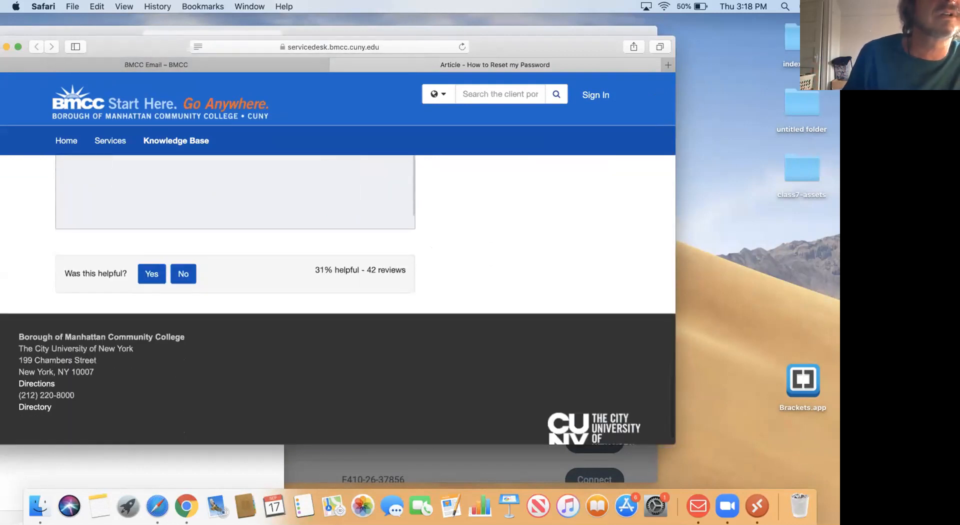
scroll(337, 300, "up", 10)
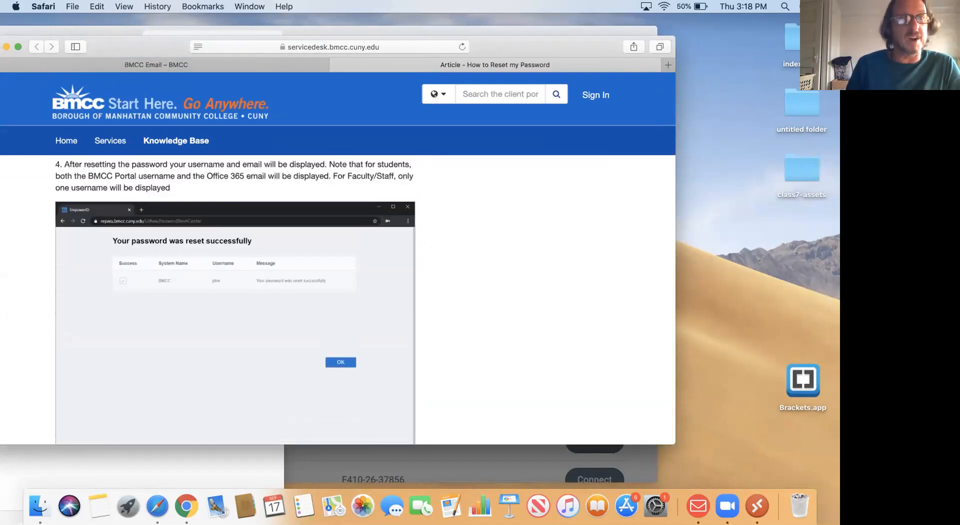
scroll(338, 300, "down", 5)
scroll(338, 300, "up", 6)
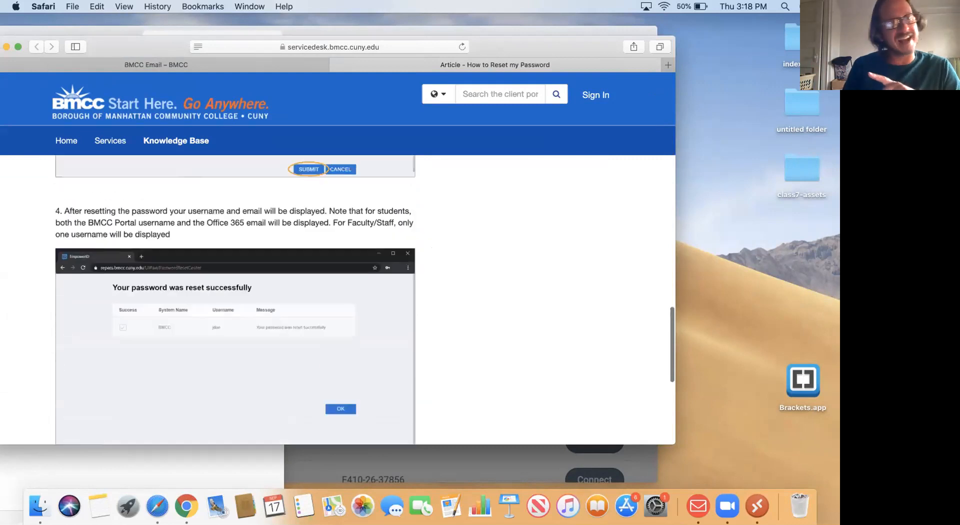
scroll(338, 300, "up", 3)
scroll(338, 300, "down", 7)
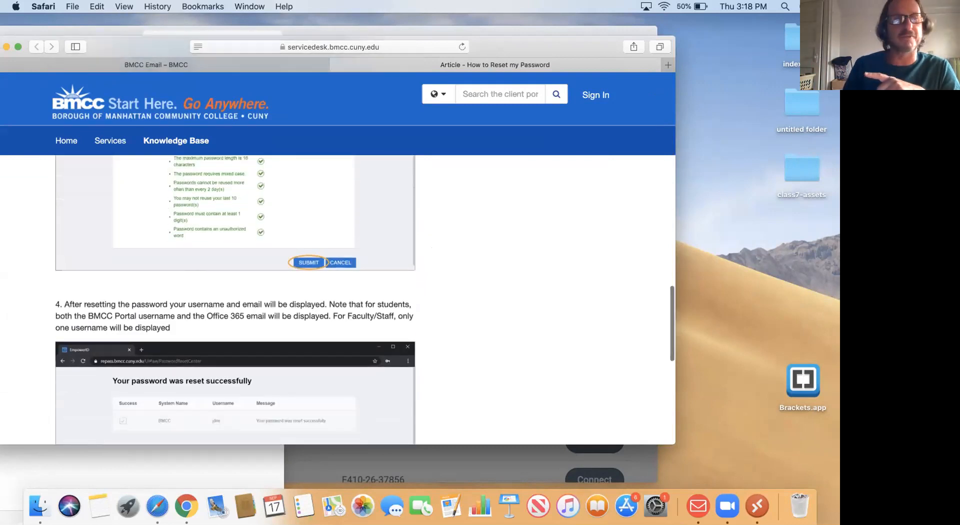
scroll(134, 385, "down", 1)
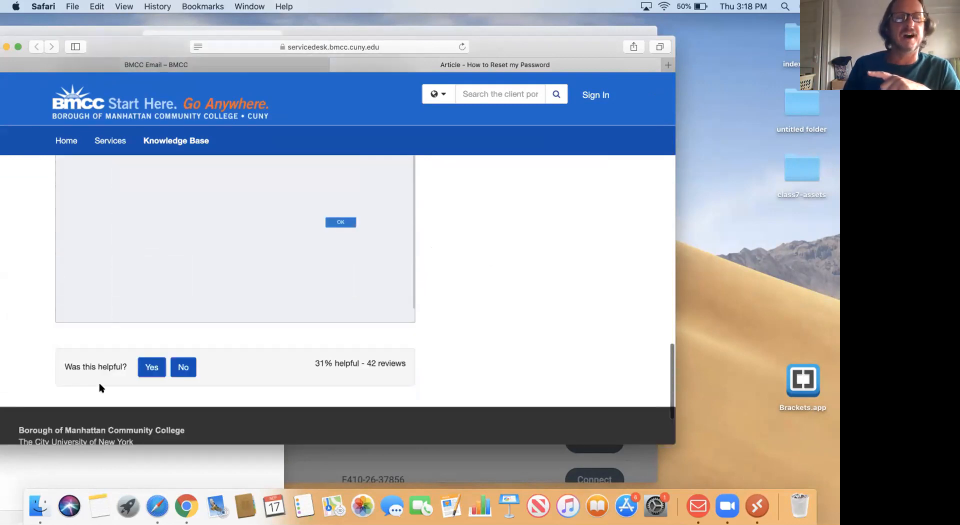